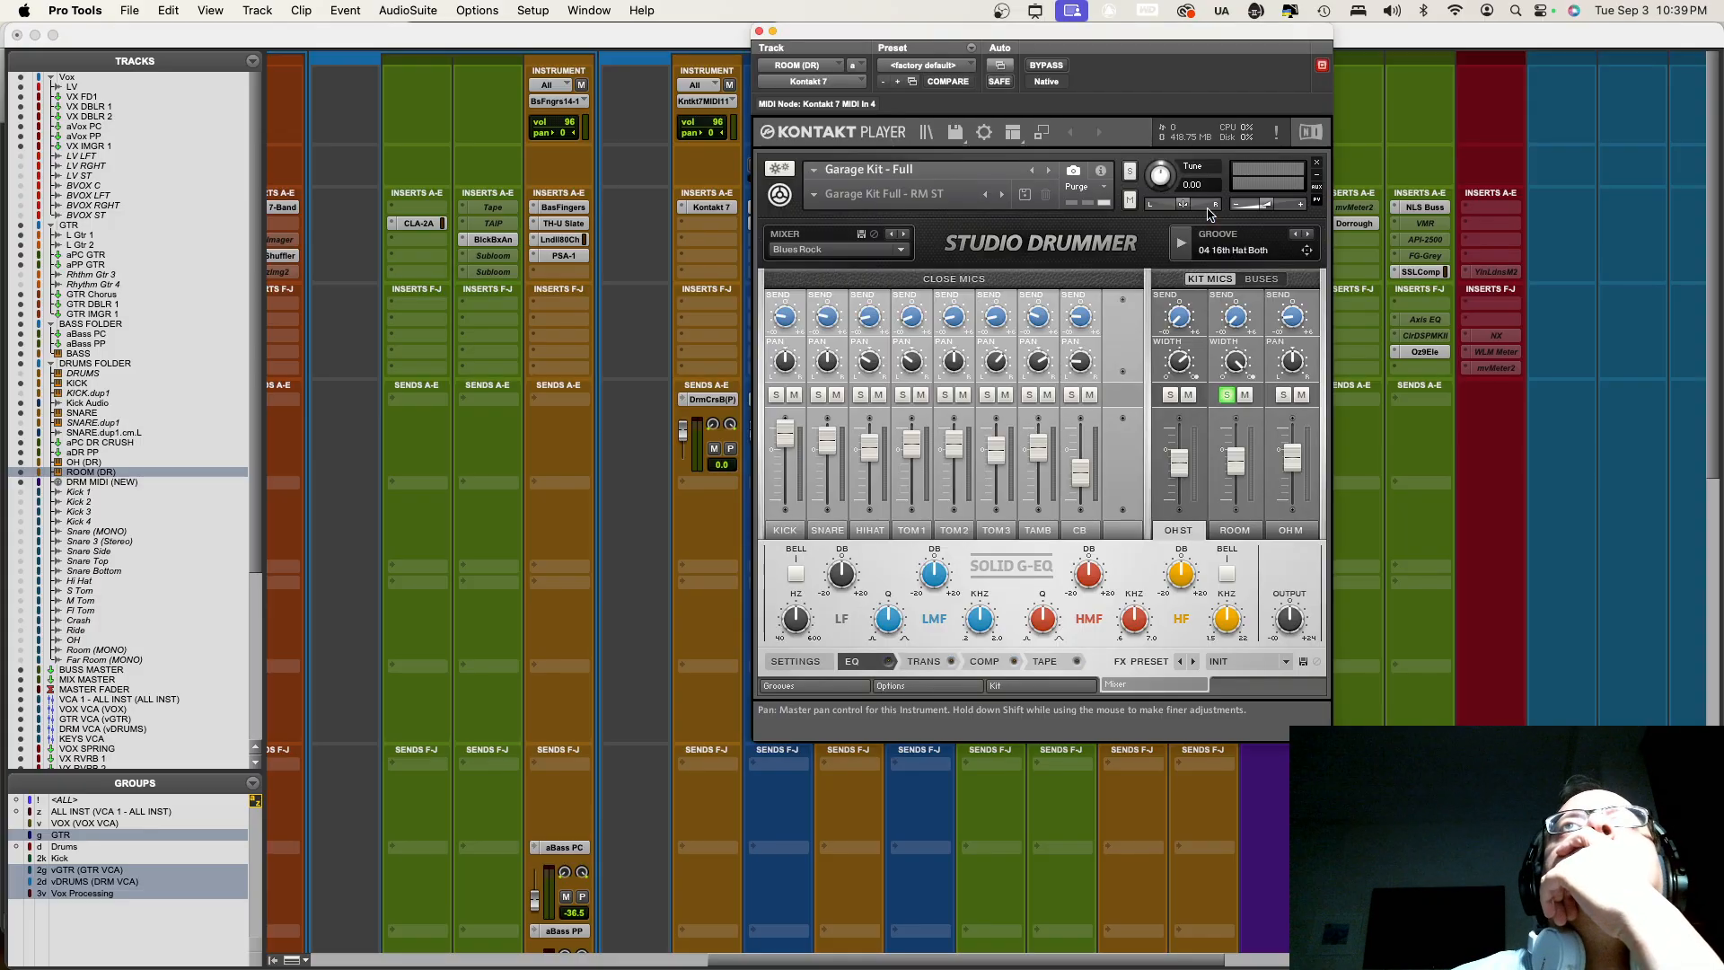
Review the EQ settings of the OH ST, Room and OH M channels in the ROOM (DR) track's drum instrument, then close it
left_click(1035, 819)
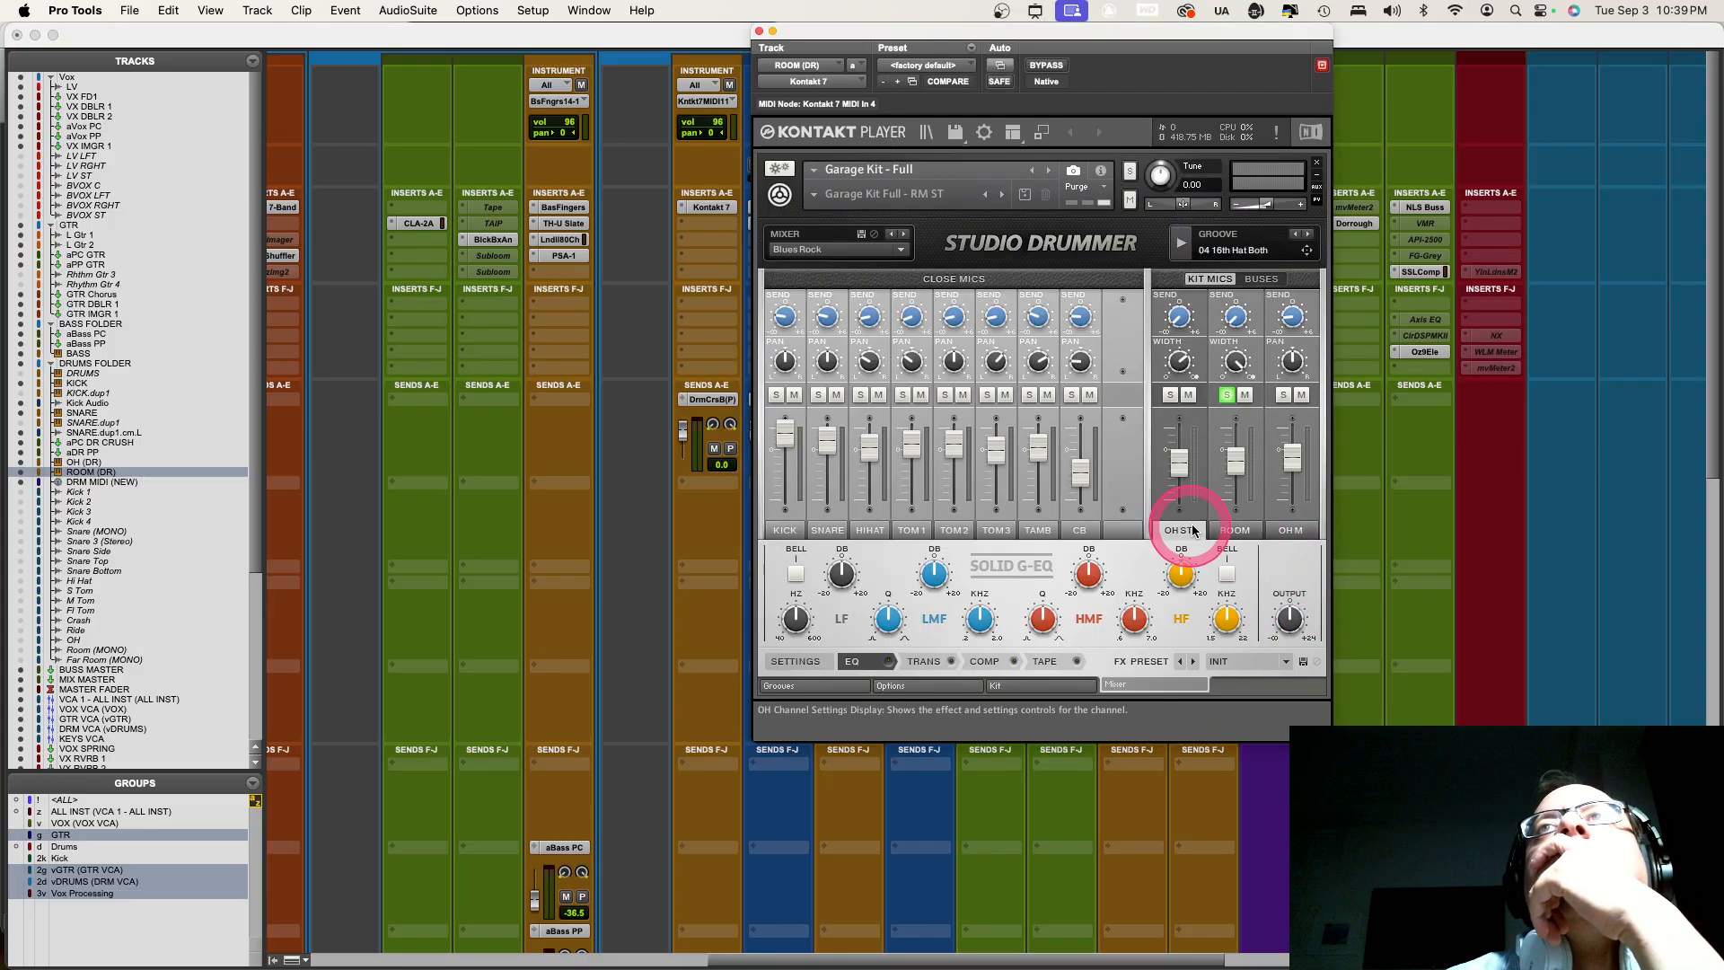
left_click(1231, 533)
left_click(1293, 534)
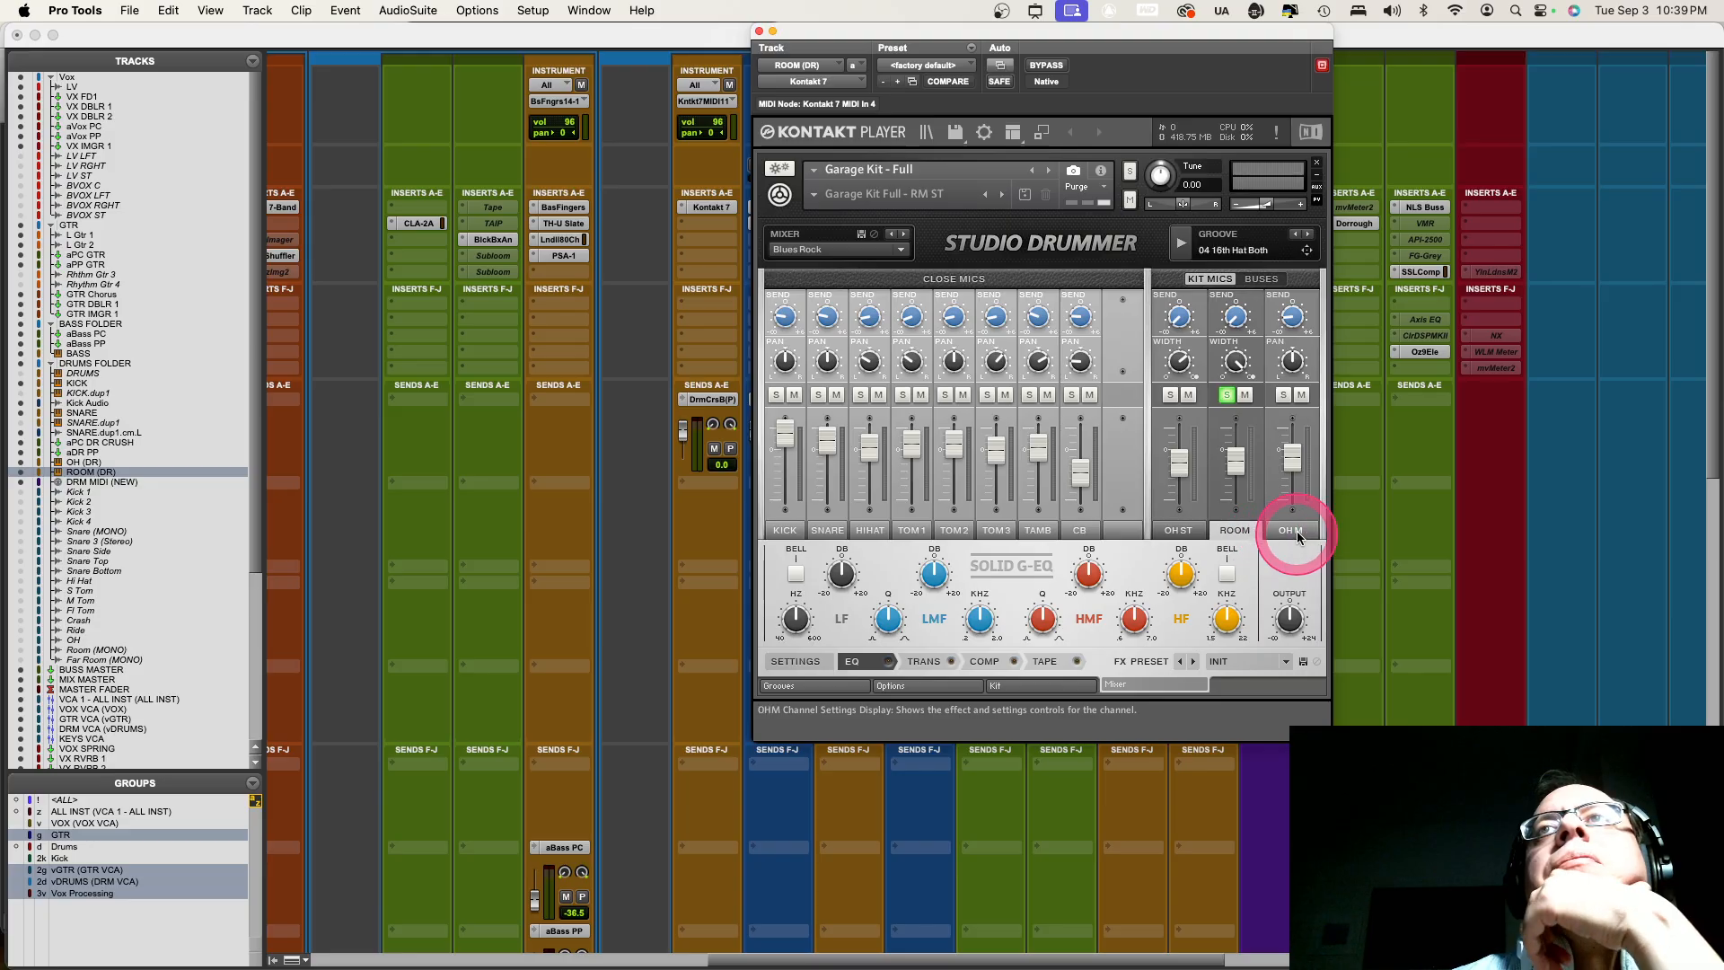
left_click(1232, 533)
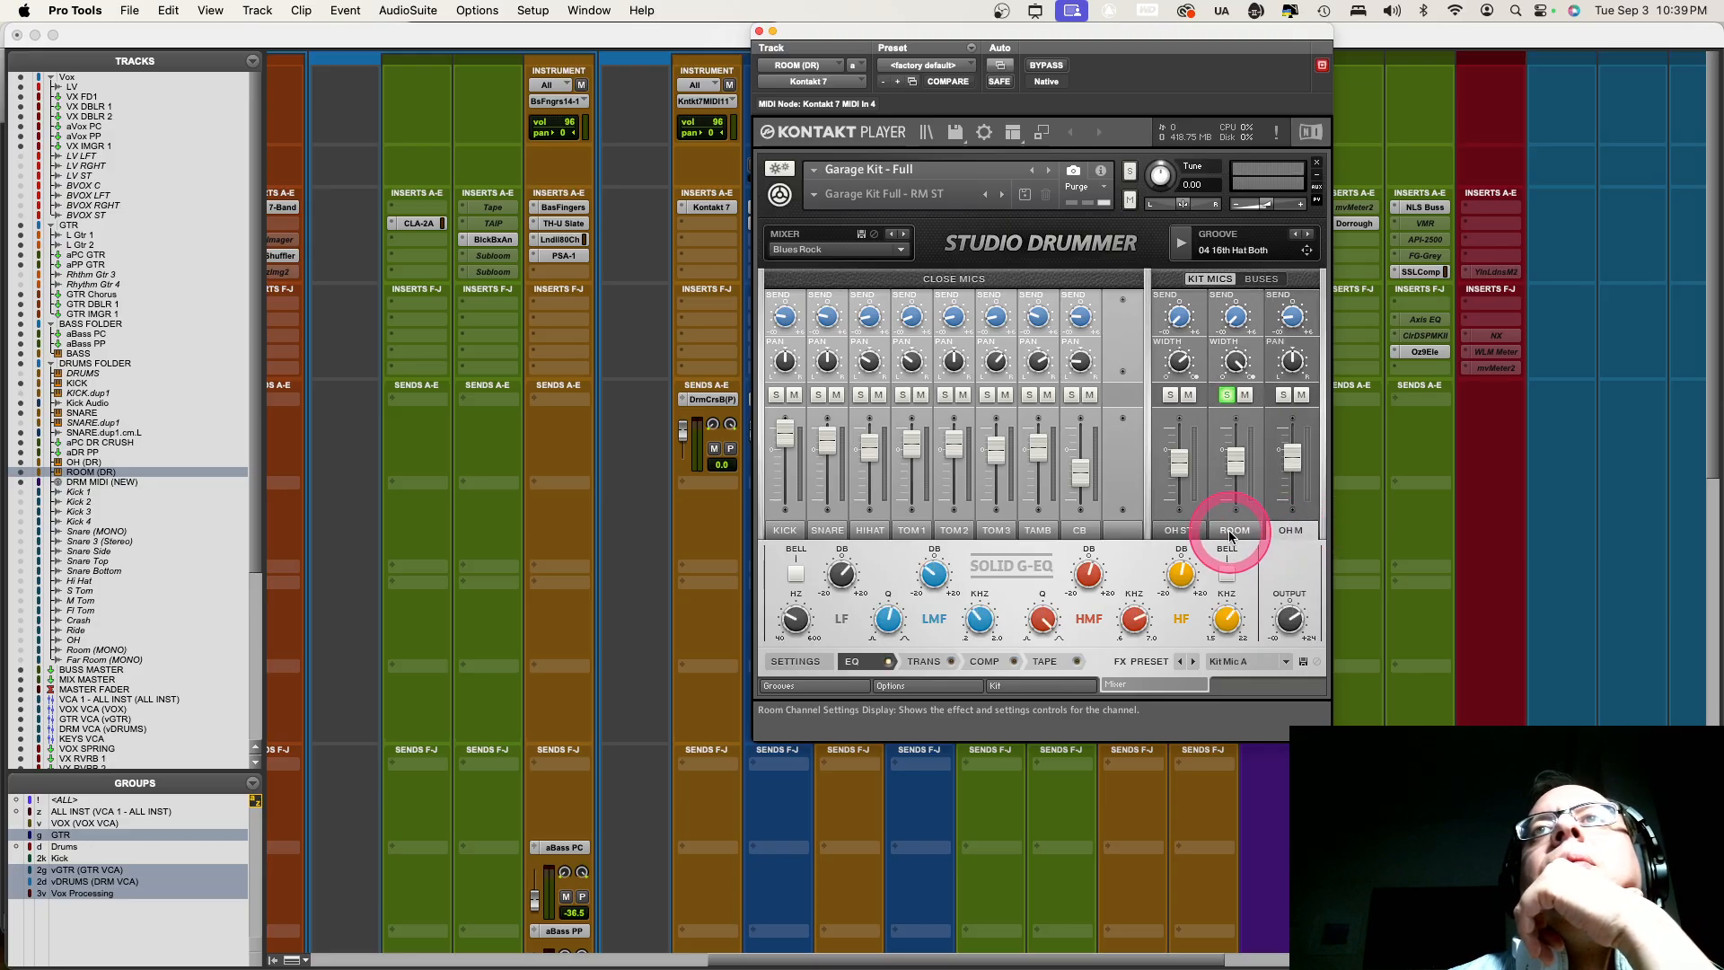
left_click(1224, 530)
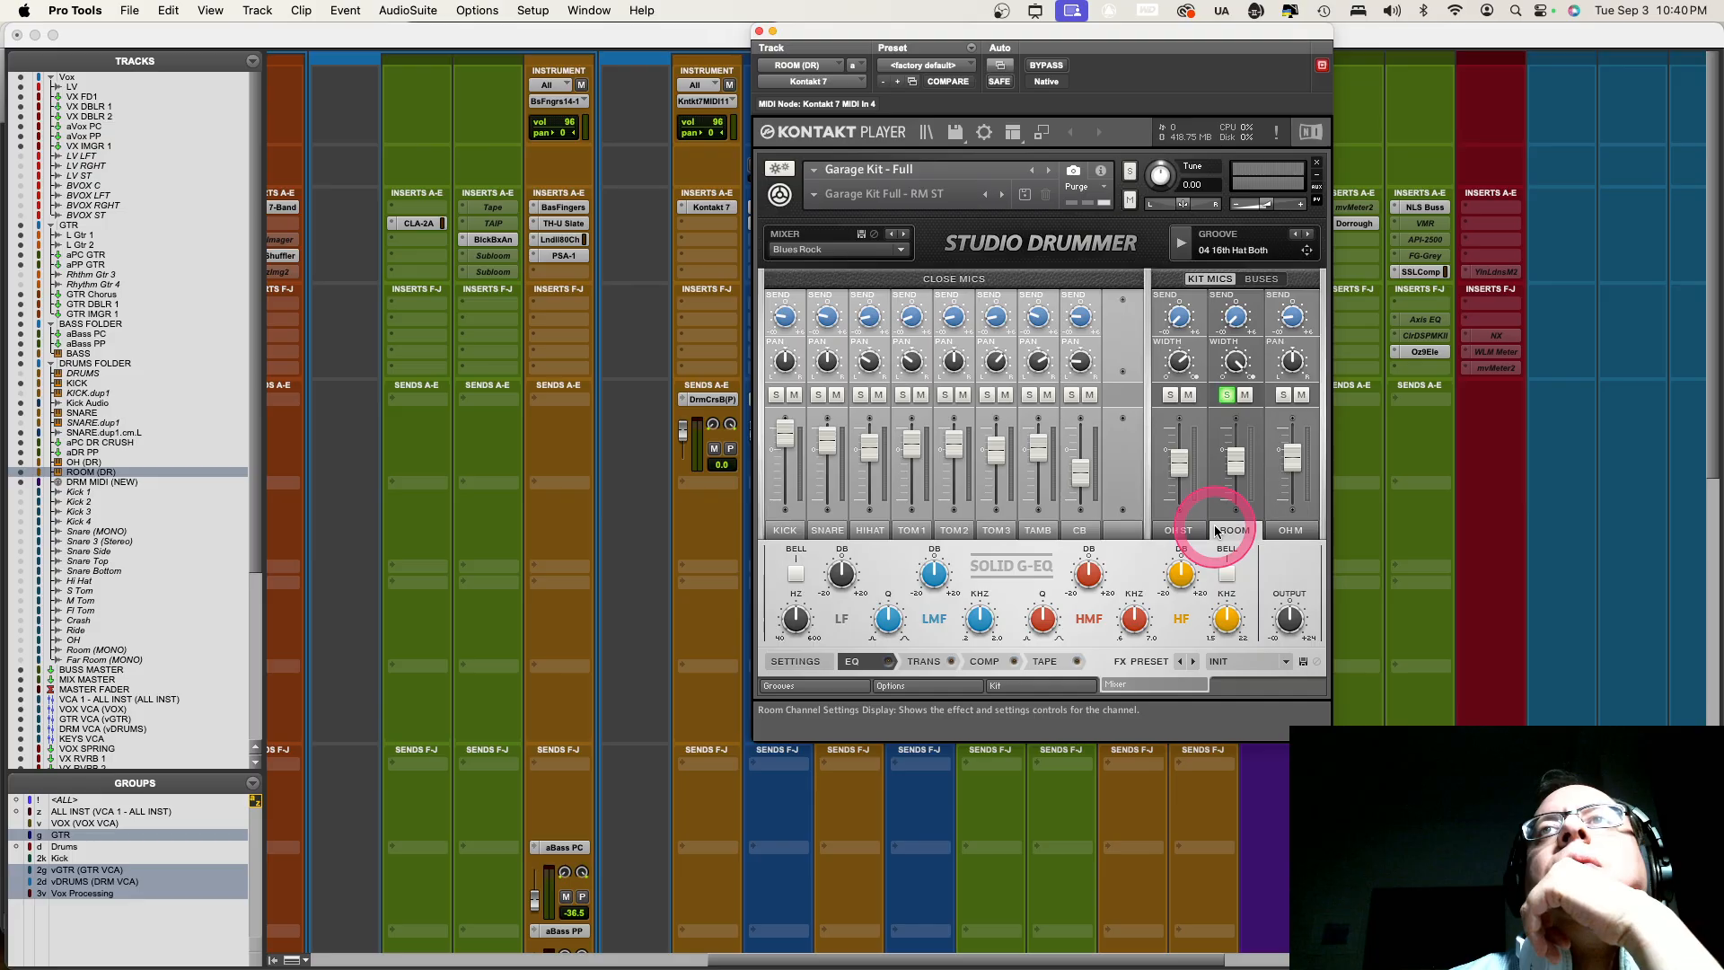
left_click(759, 31)
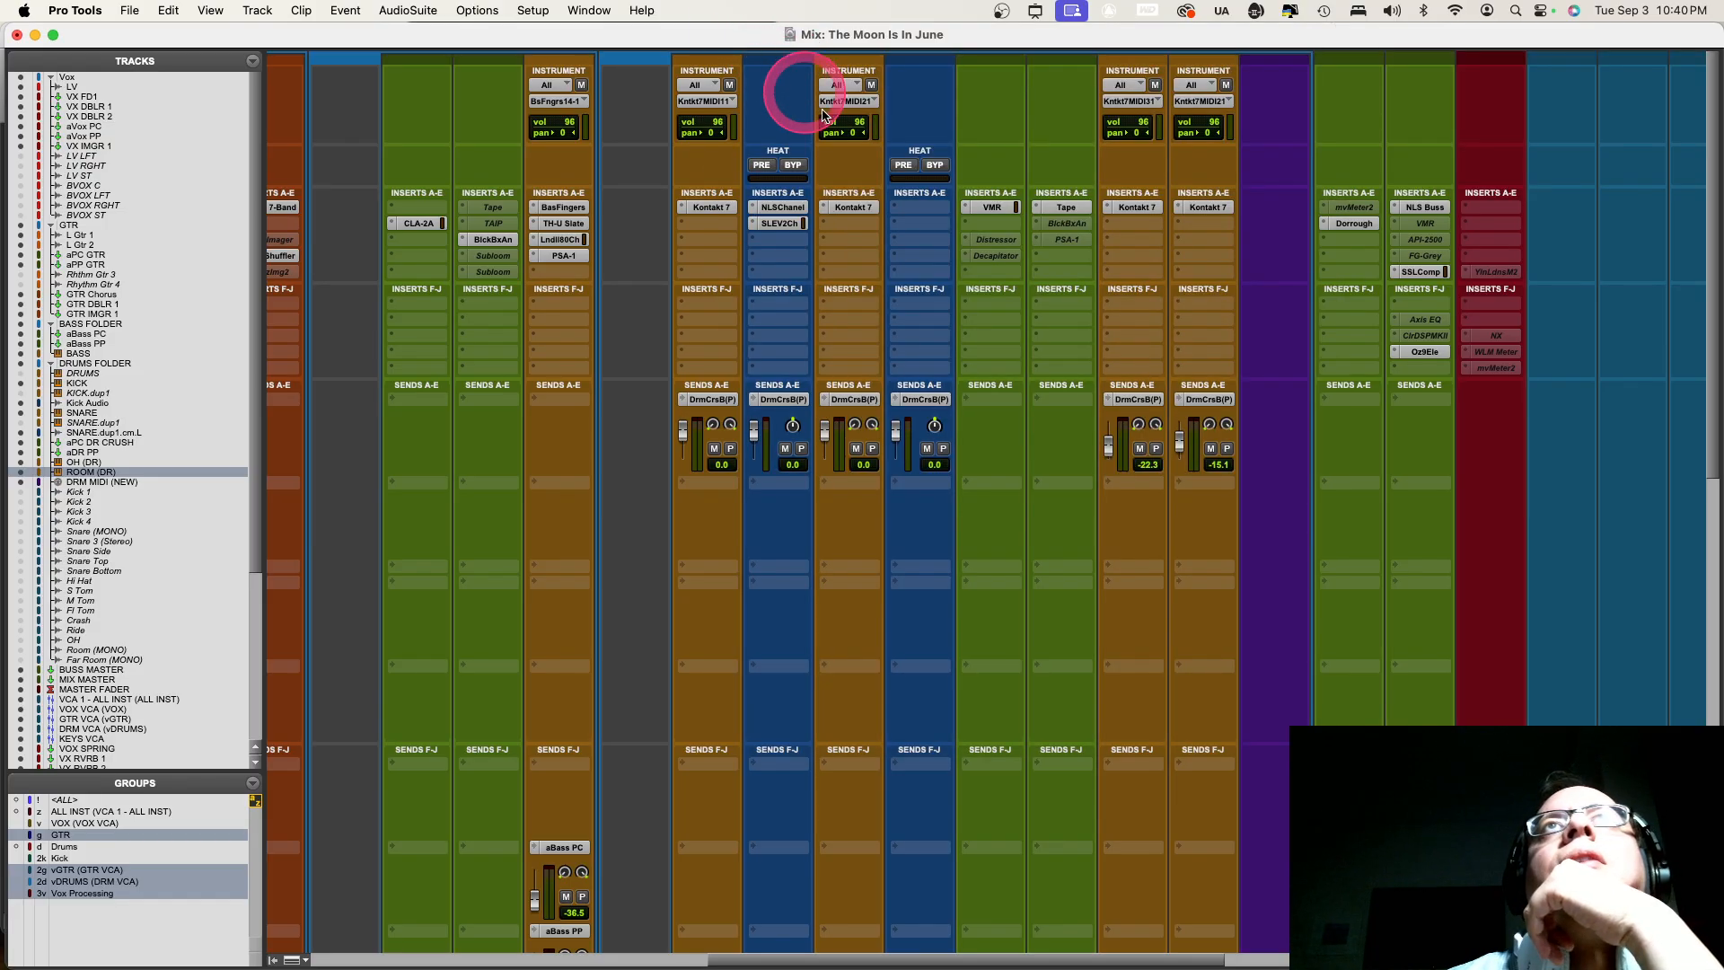
Duplicate the ROOM (DR) track once, including its playlists, automation, inserts, sends, markers and group assignments
scroll(1358, 693, "down", 5)
scroll(1358, 693, "down", 10)
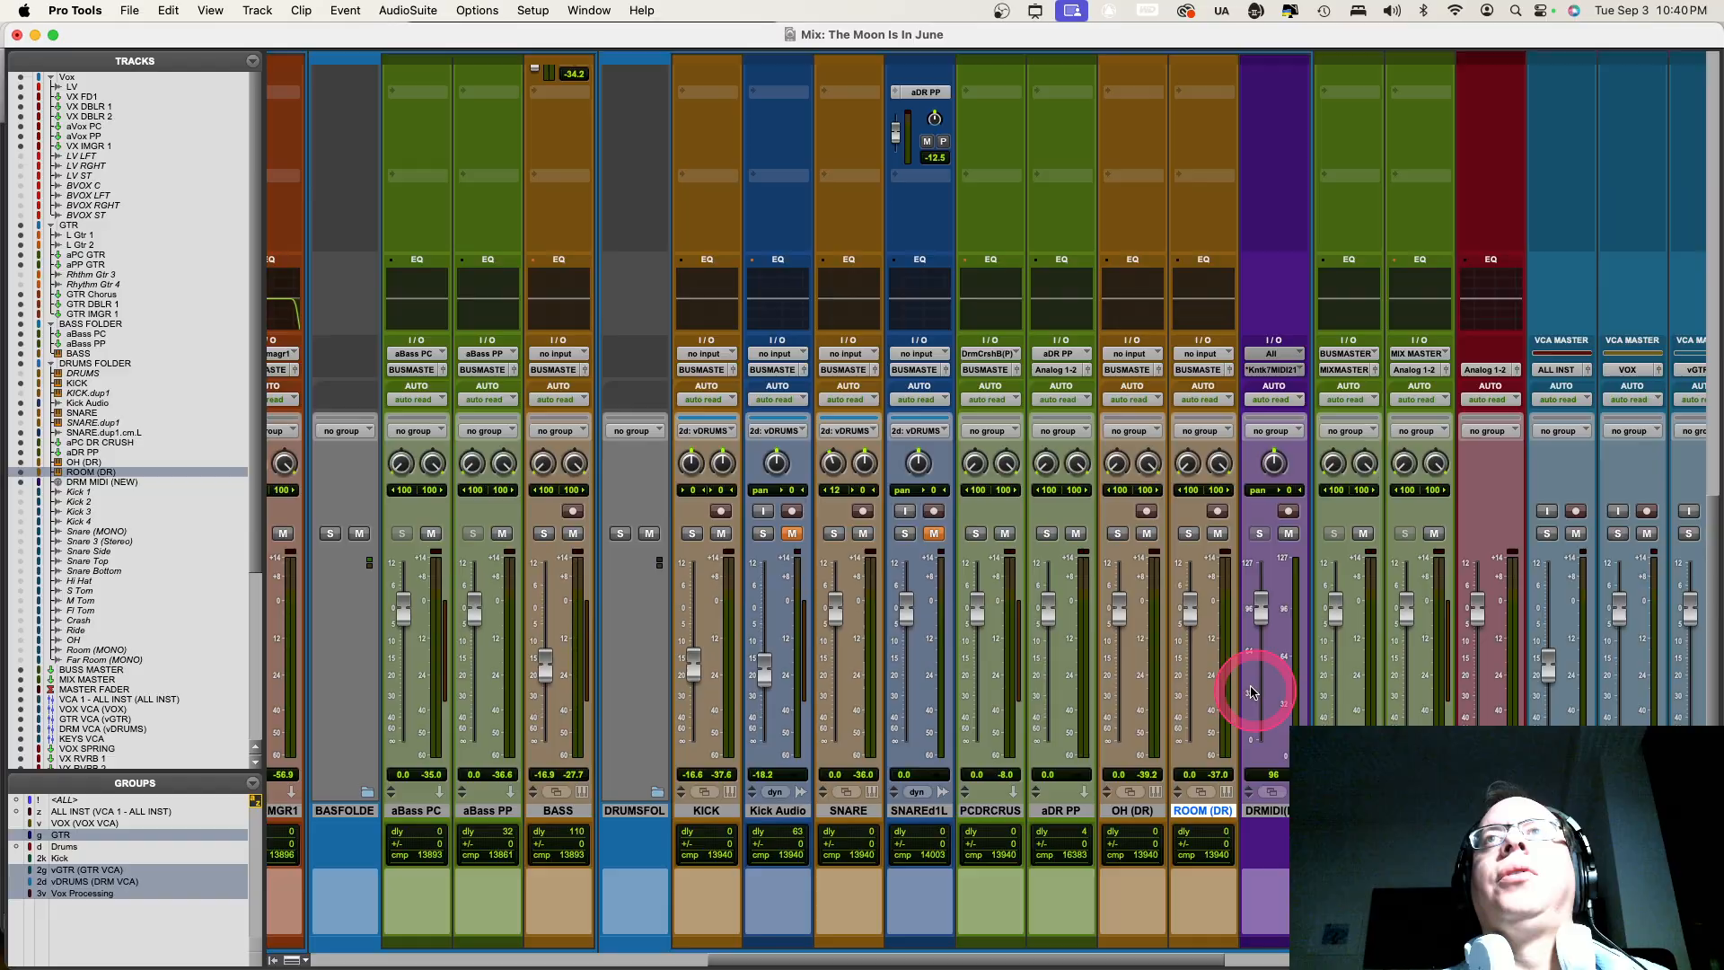
right_click(1216, 813)
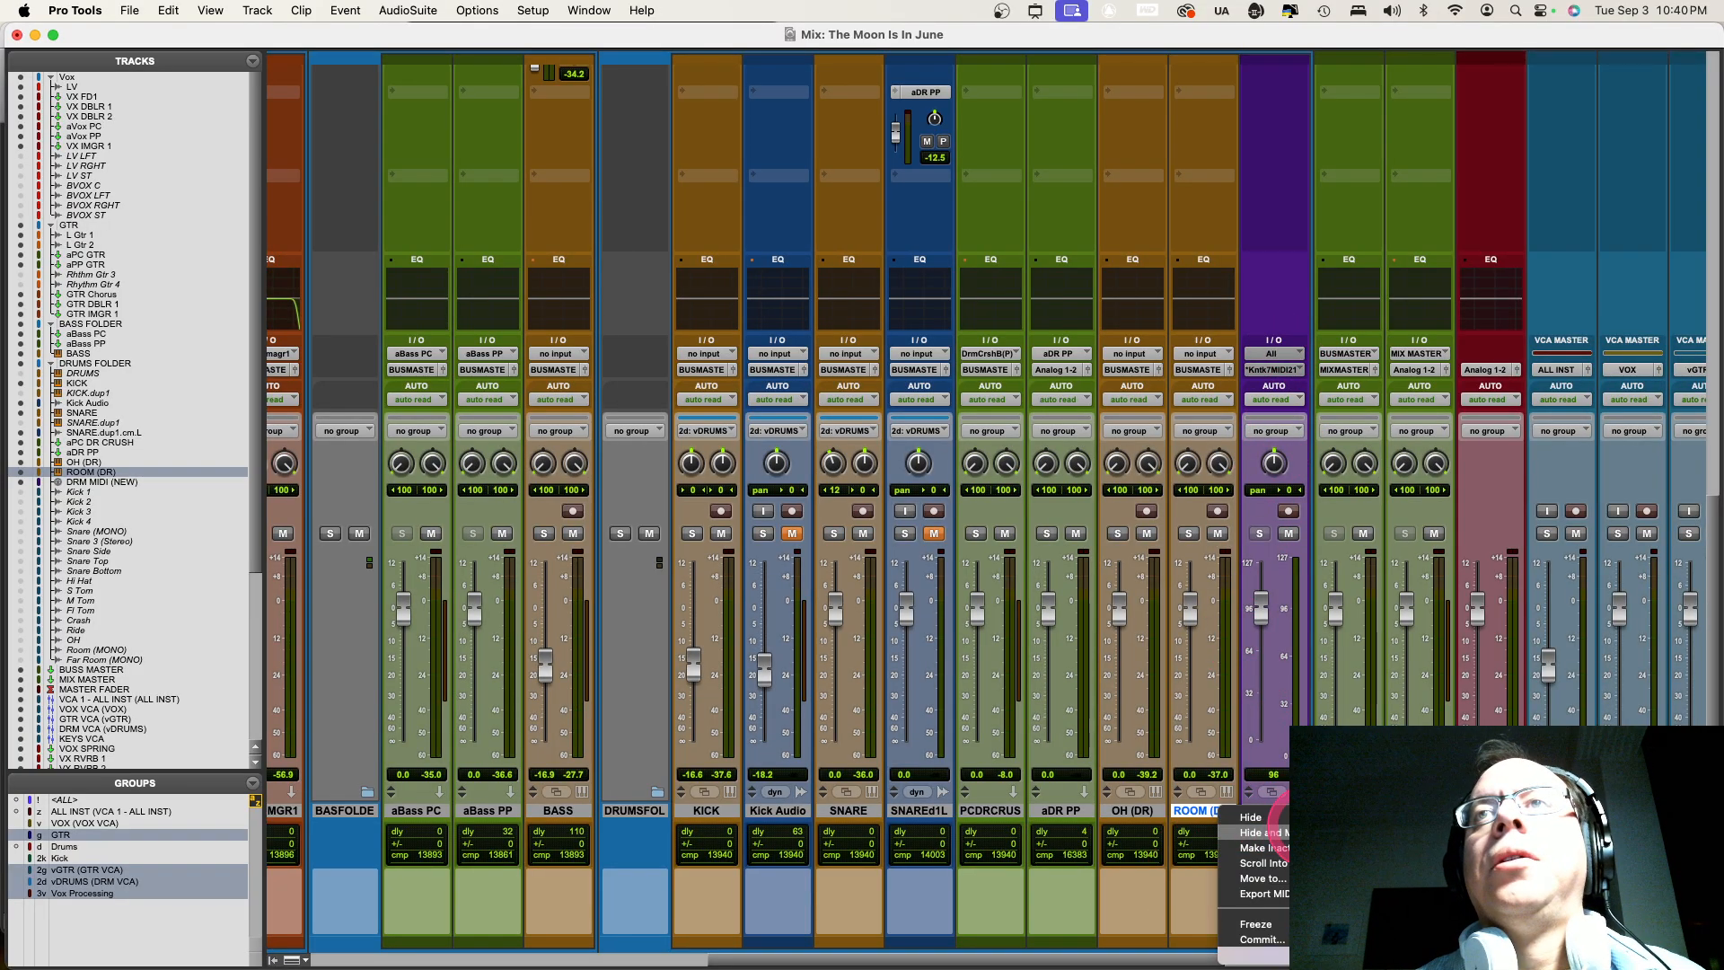
scroll(1281, 832, "down", 5)
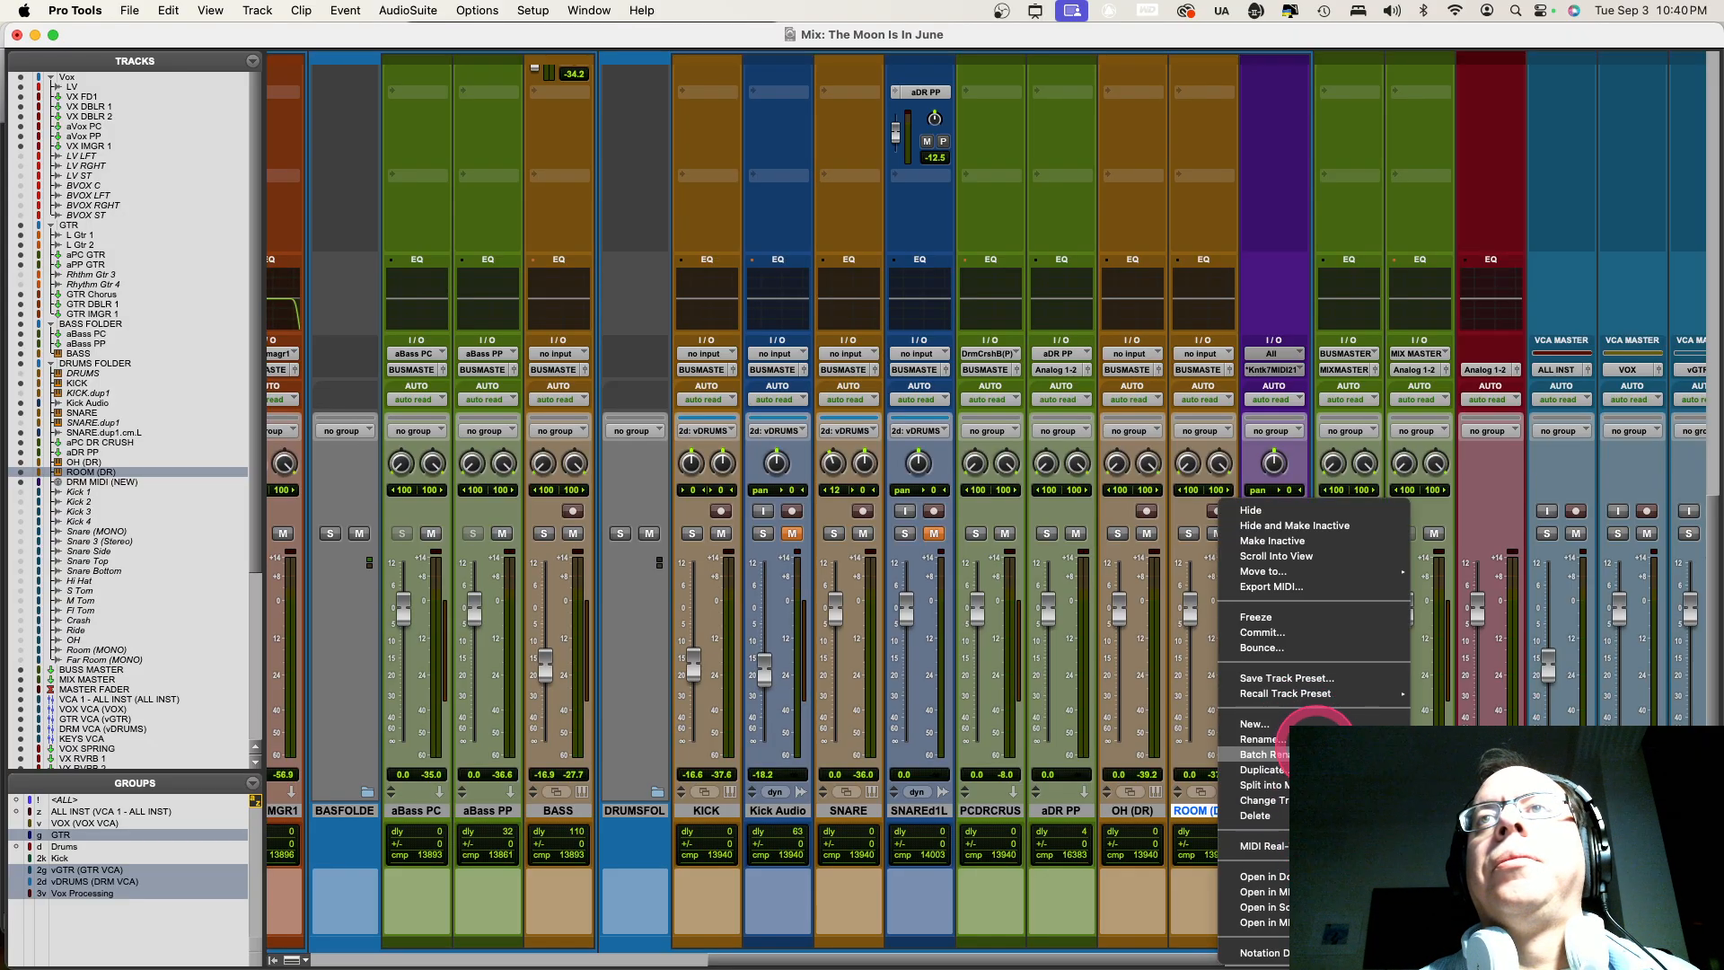
left_click(1282, 769)
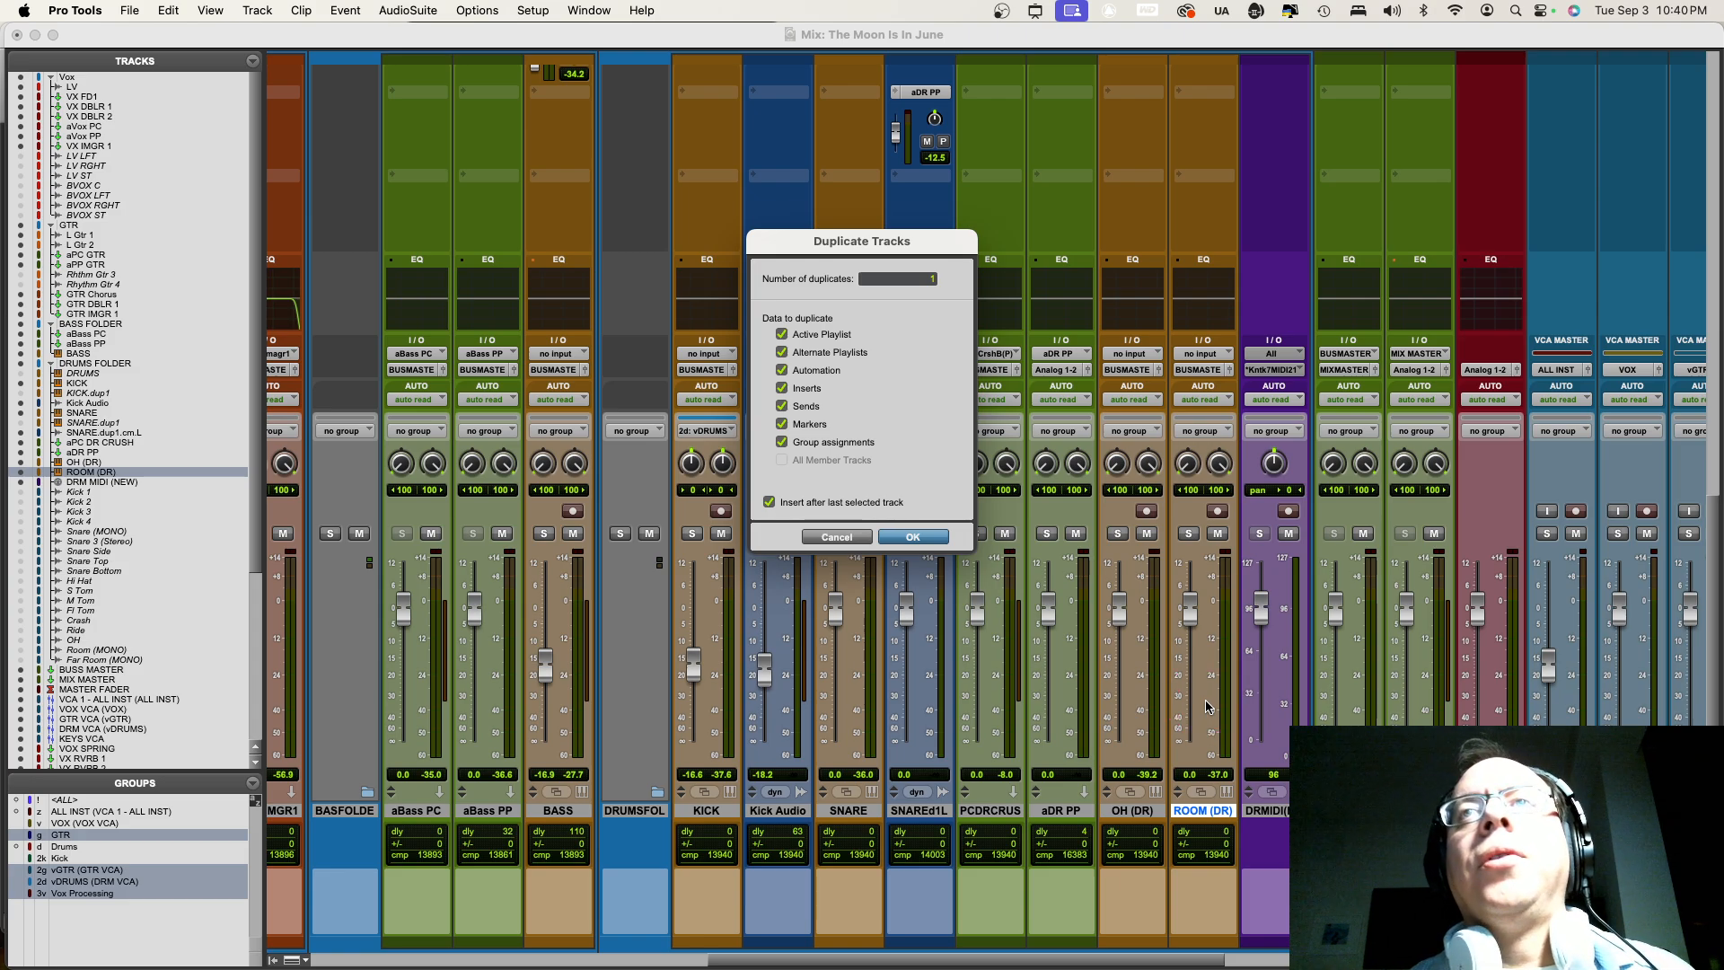
key("Return")
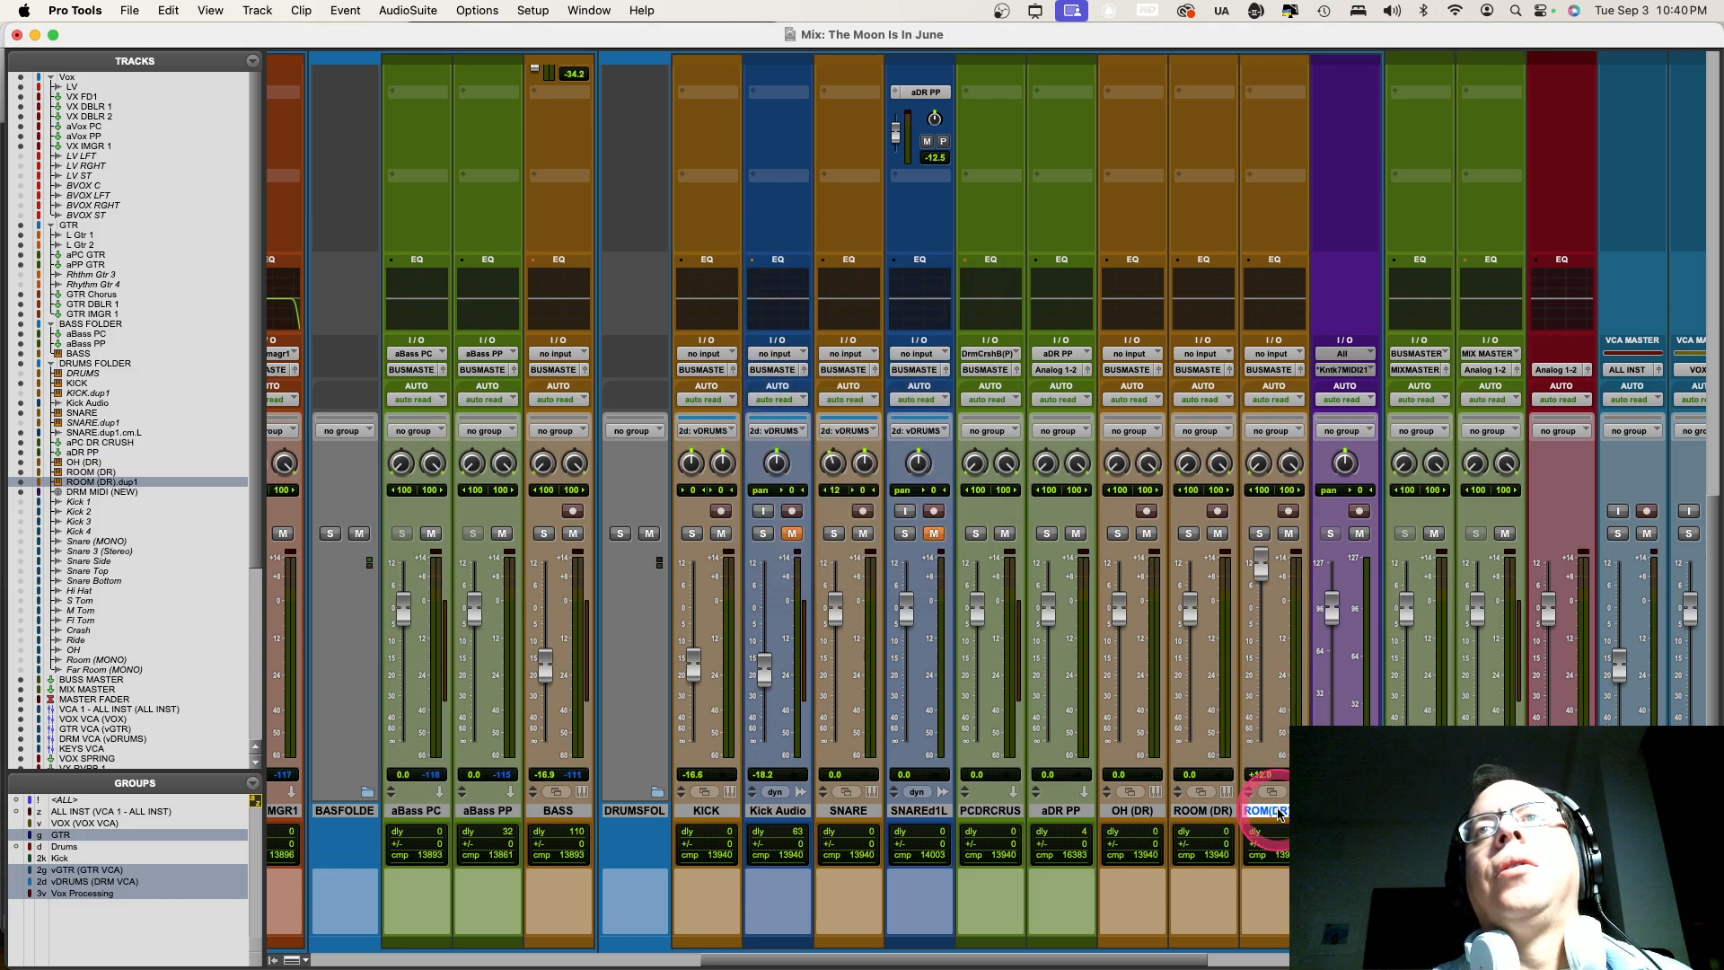
Change the track width of the duplicated ROOM (DR) track to Mono
right_click(1280, 815)
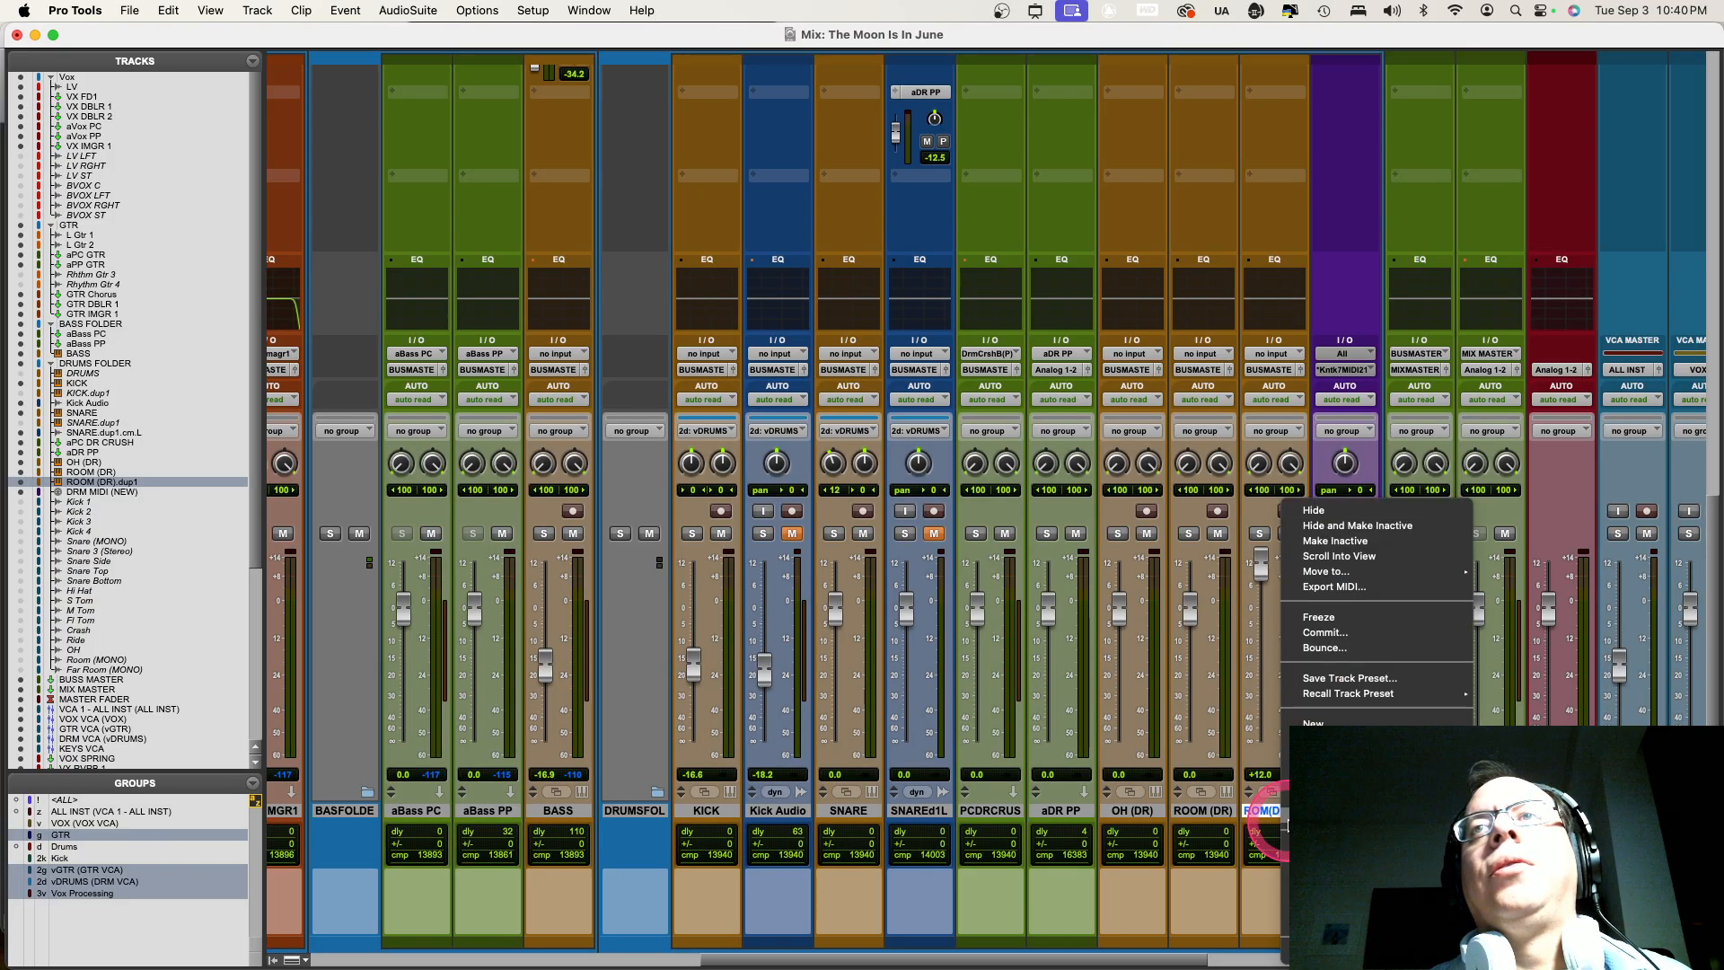
mouse_move(1320, 800)
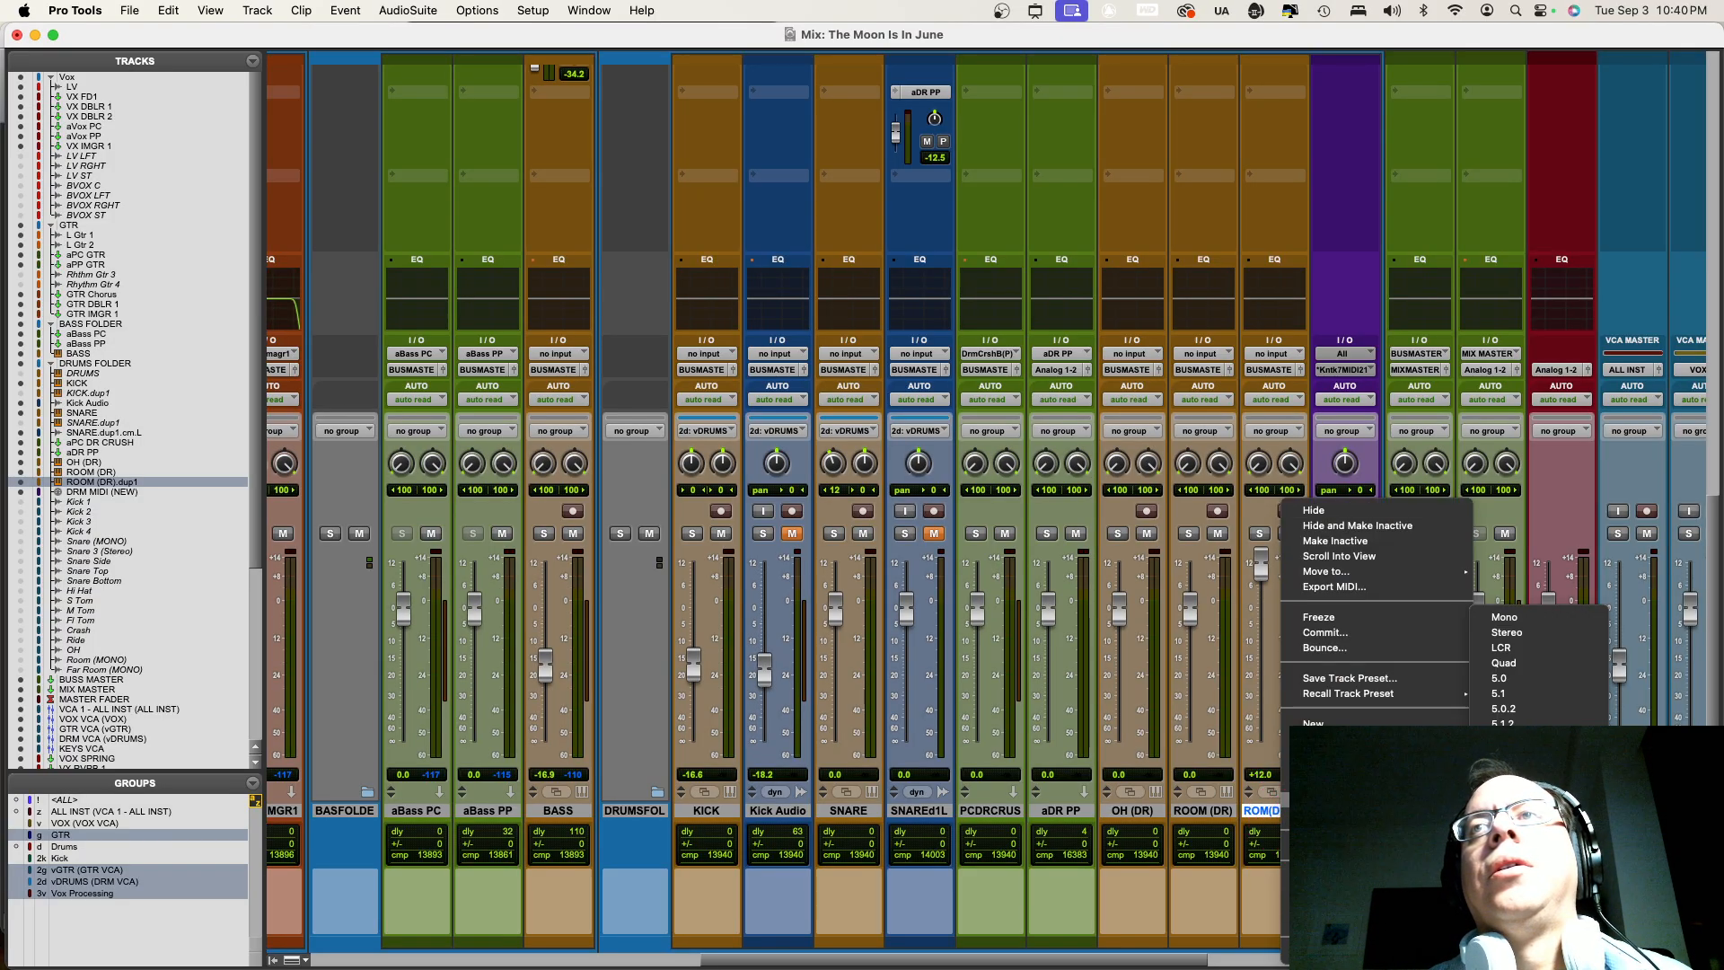
left_click(1548, 616)
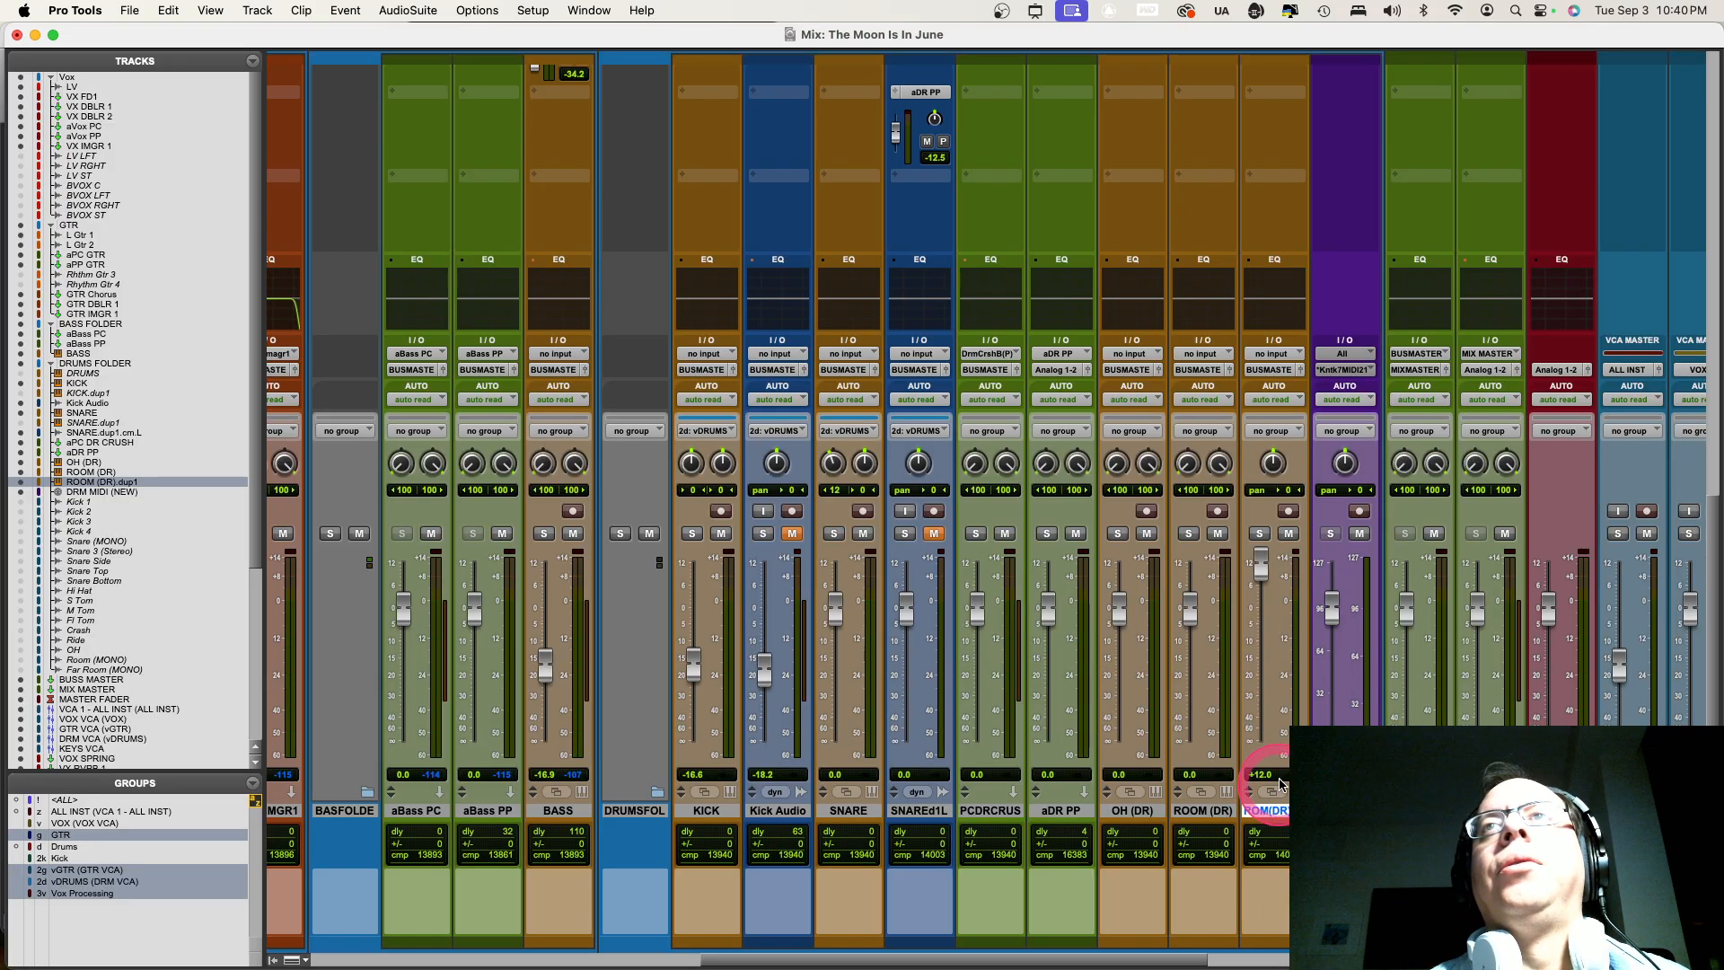
In the Kontakt 7 instrument on the duplicated room track, unsolo the Room mic and solo the OH M mic
scroll(1284, 628, "up", 10)
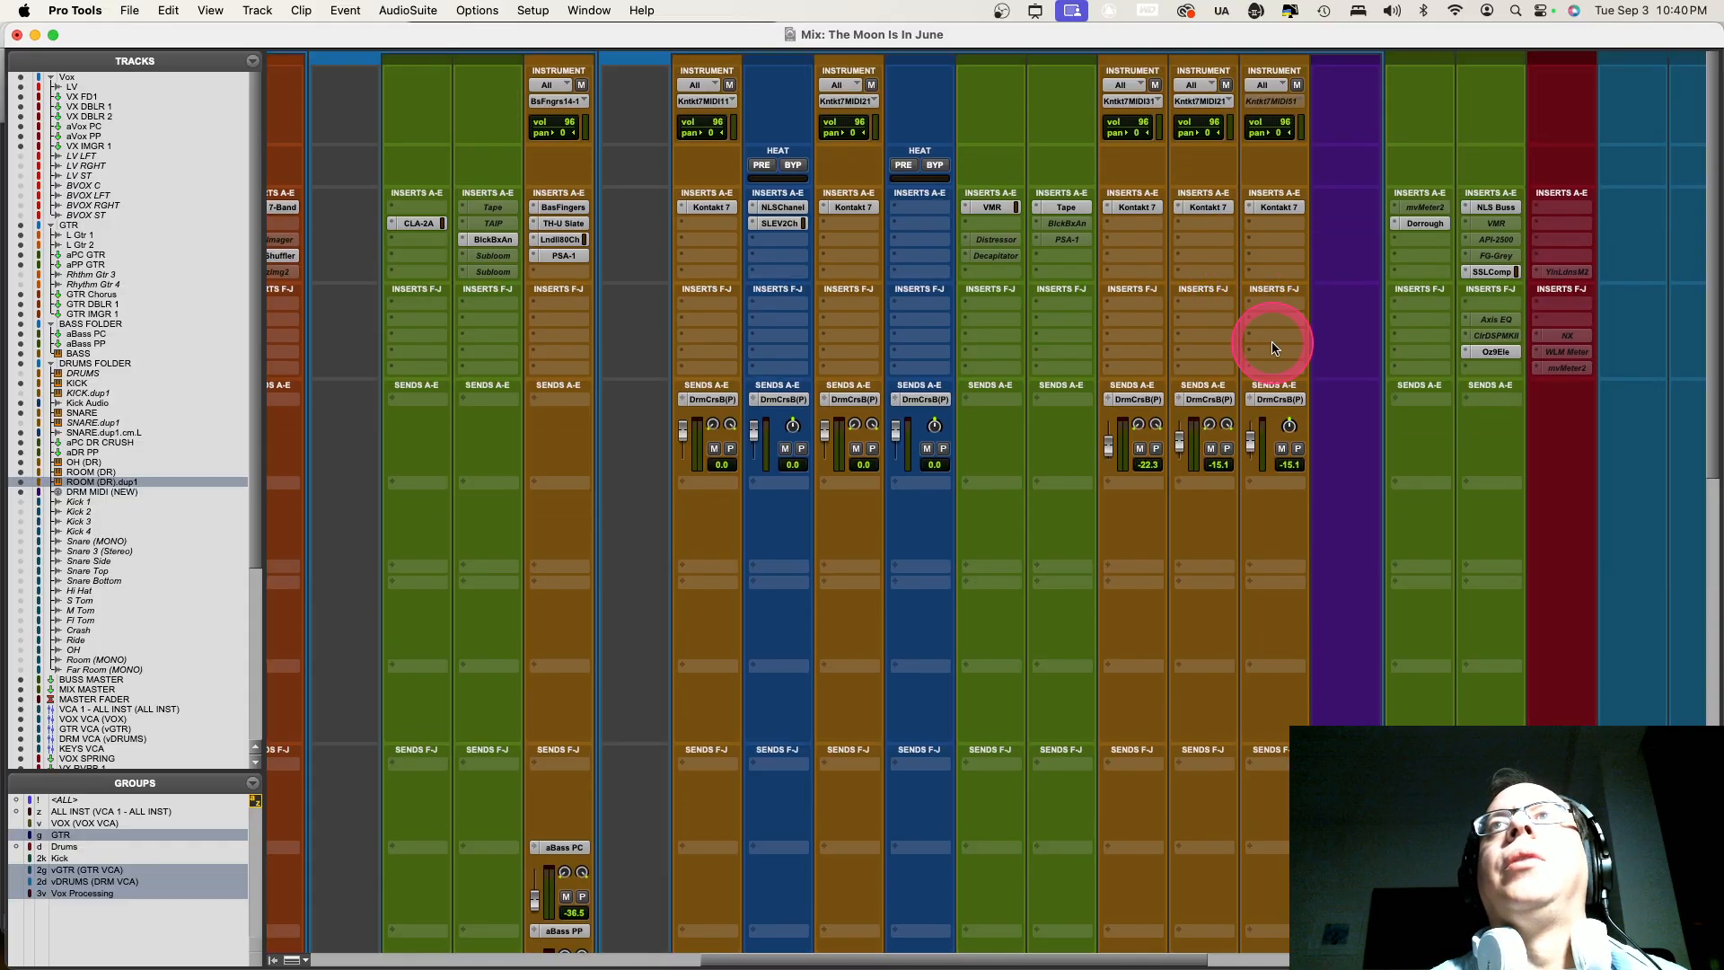
left_click(1273, 209)
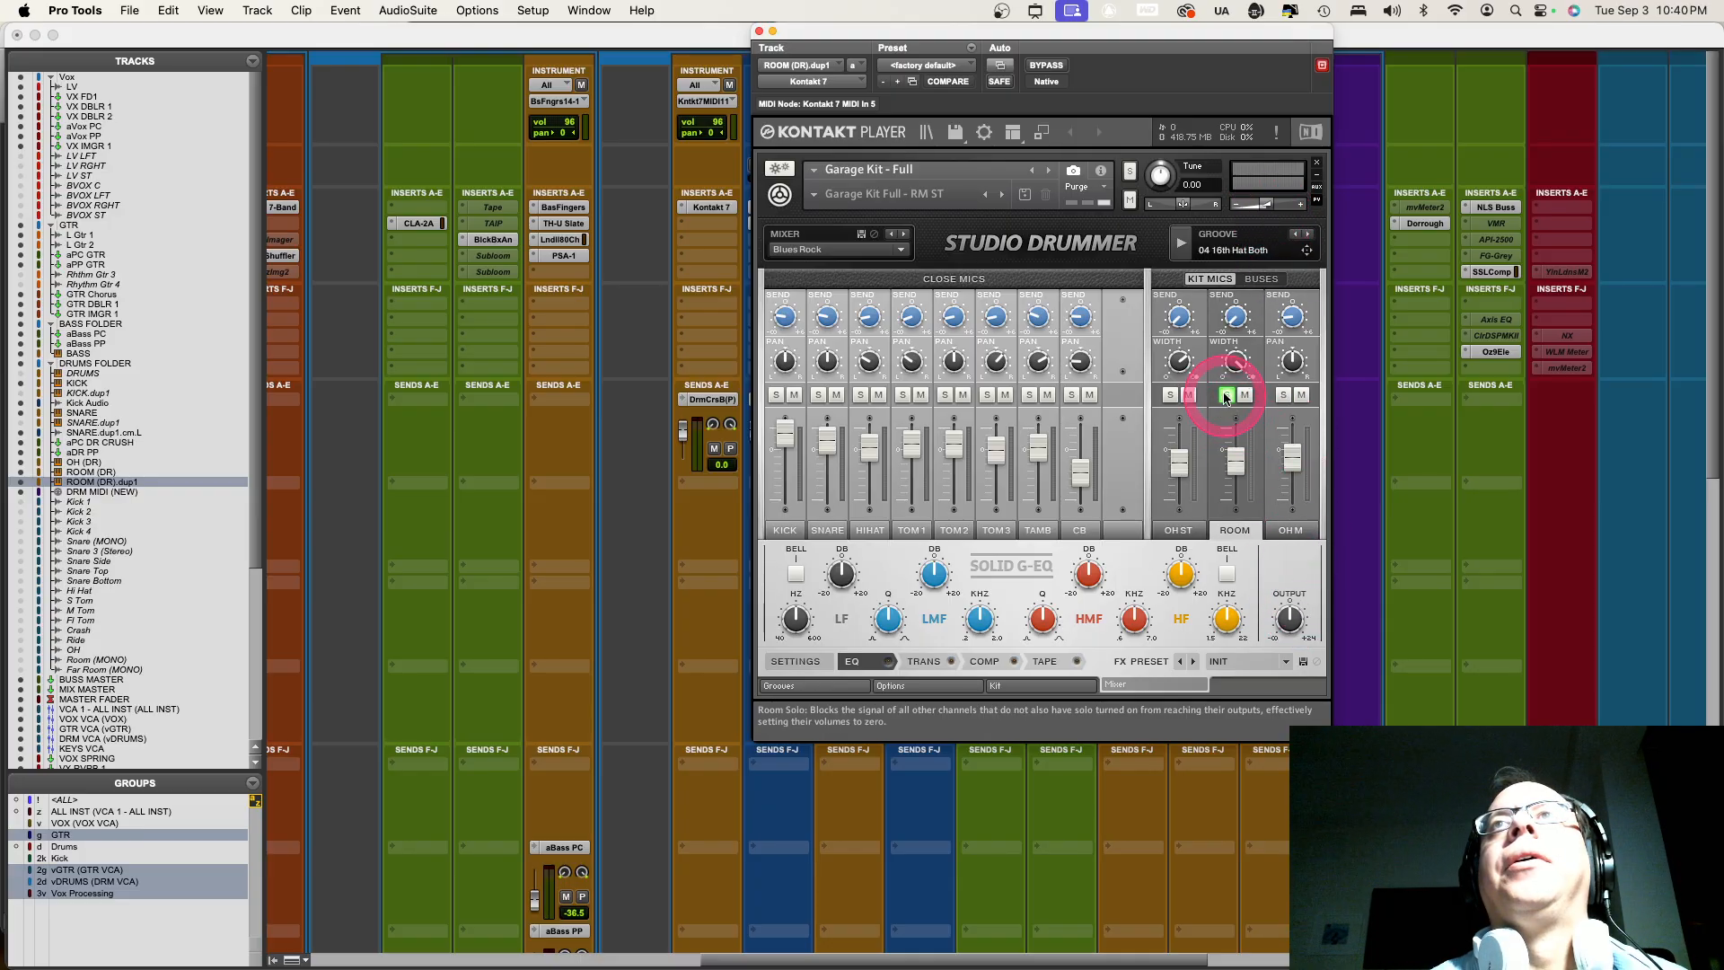
left_click(1283, 395)
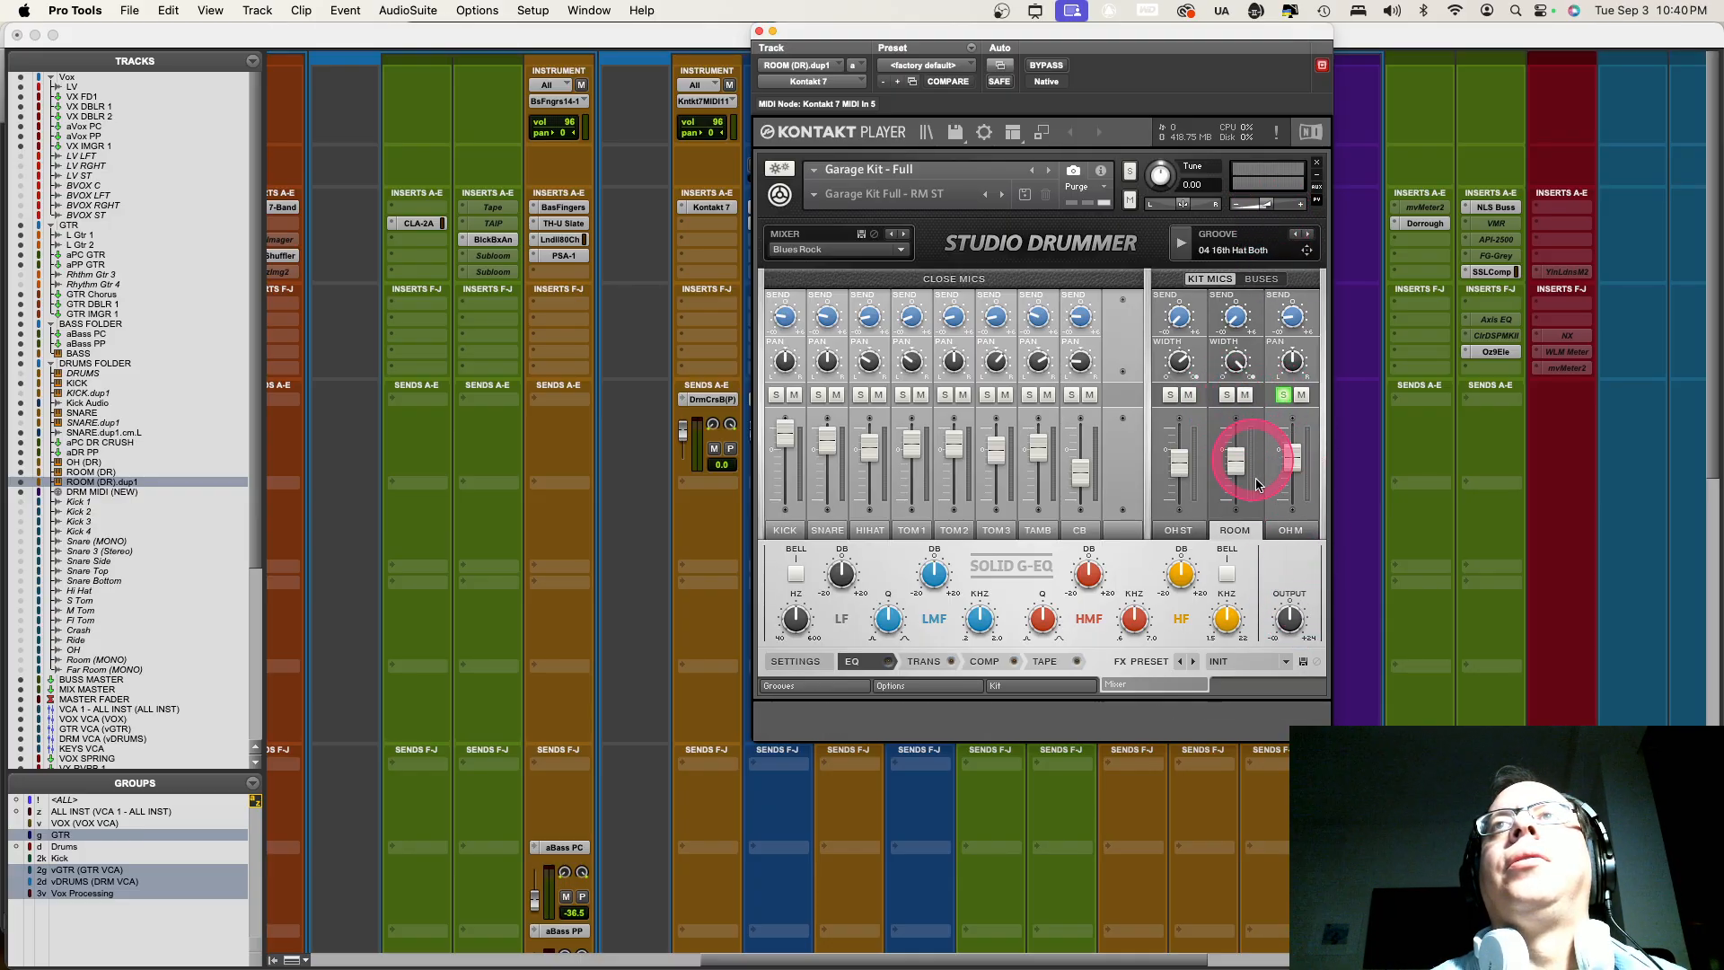
Turn off the EQ on the OH M channel, check the bus view, and close the instrument
left_click(1286, 532)
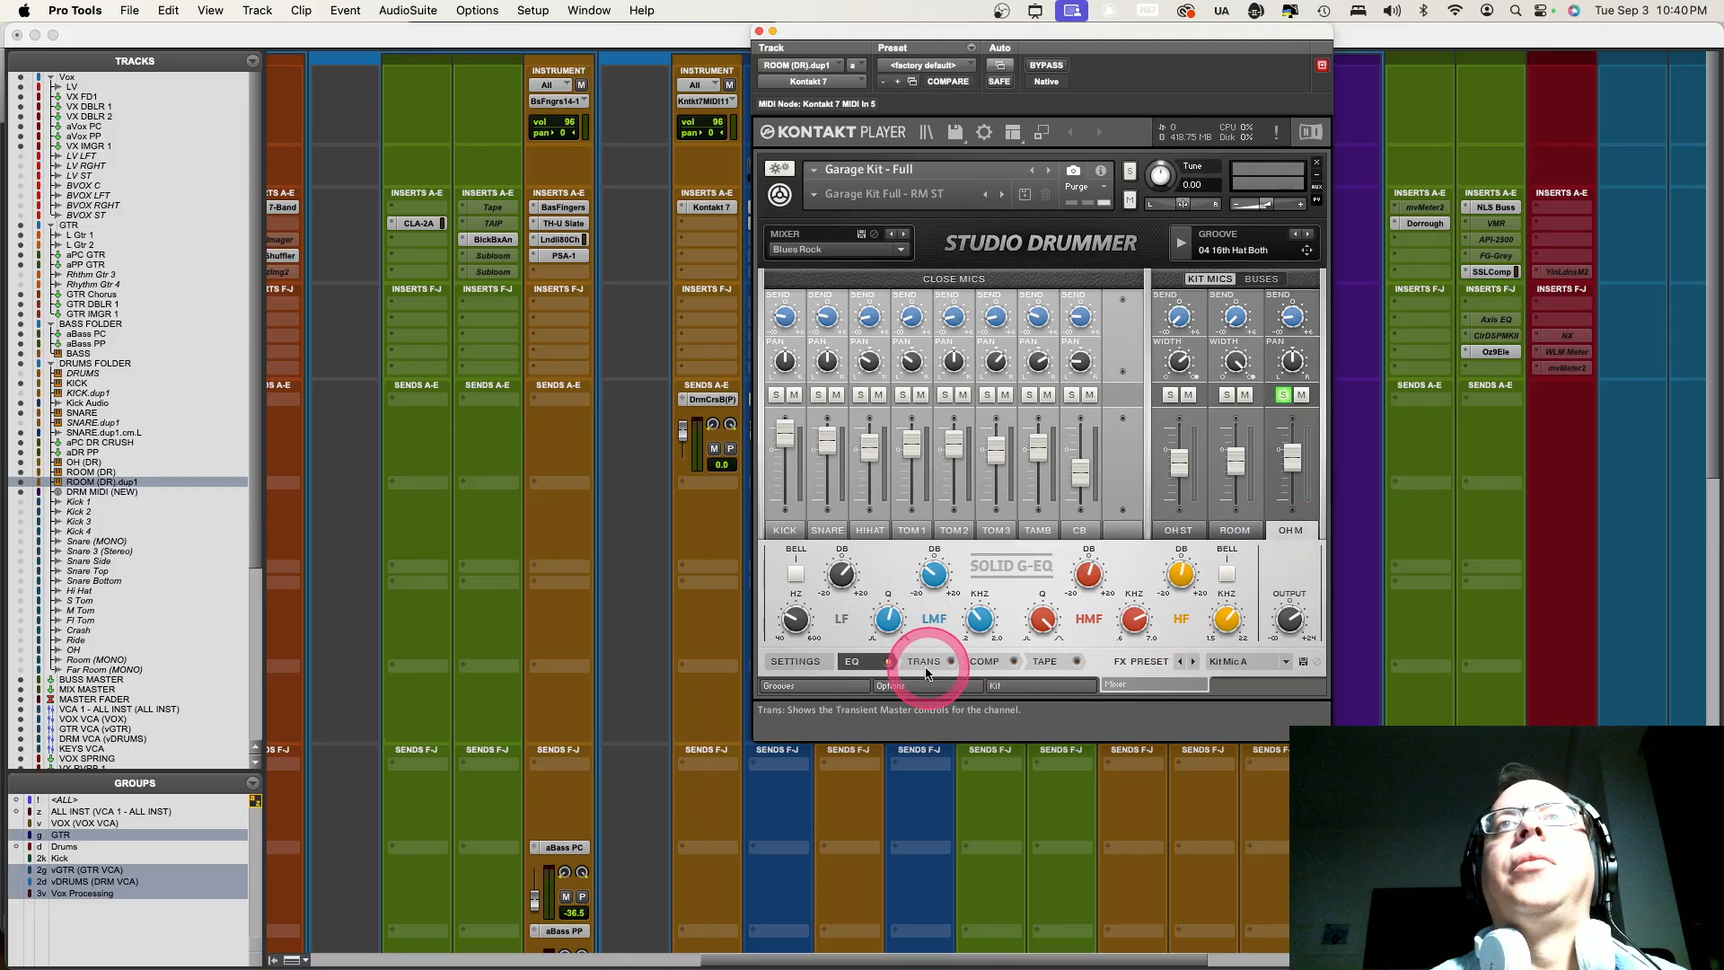
left_click(888, 662)
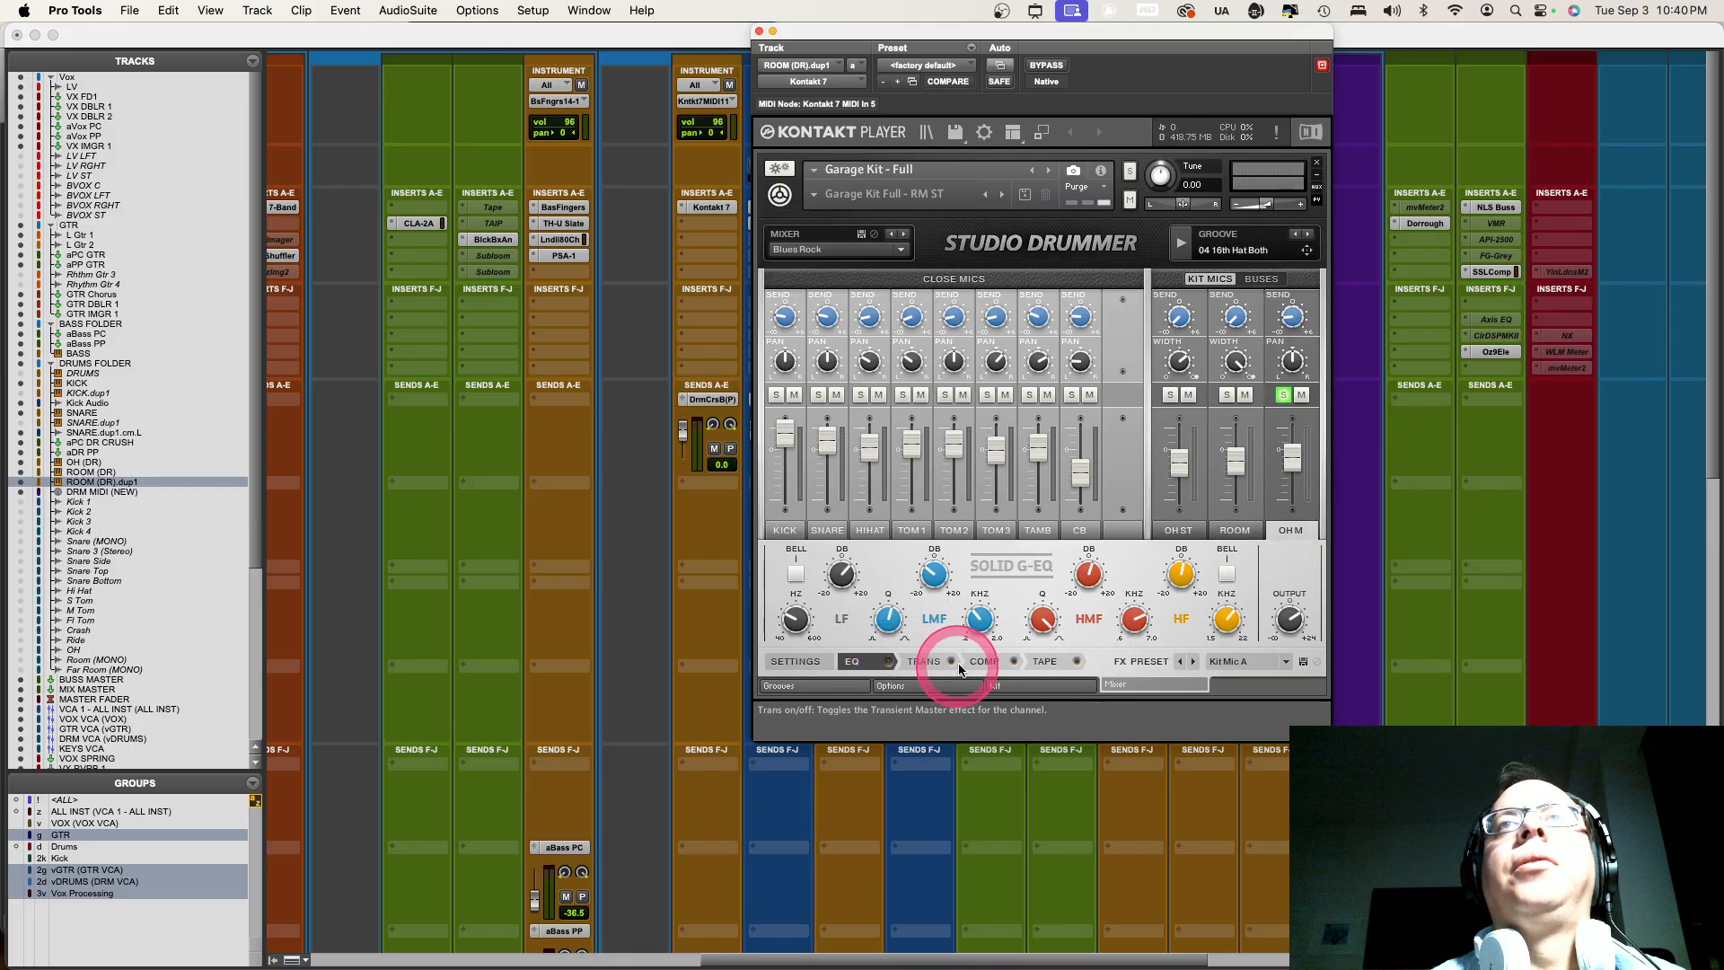
left_click(1257, 279)
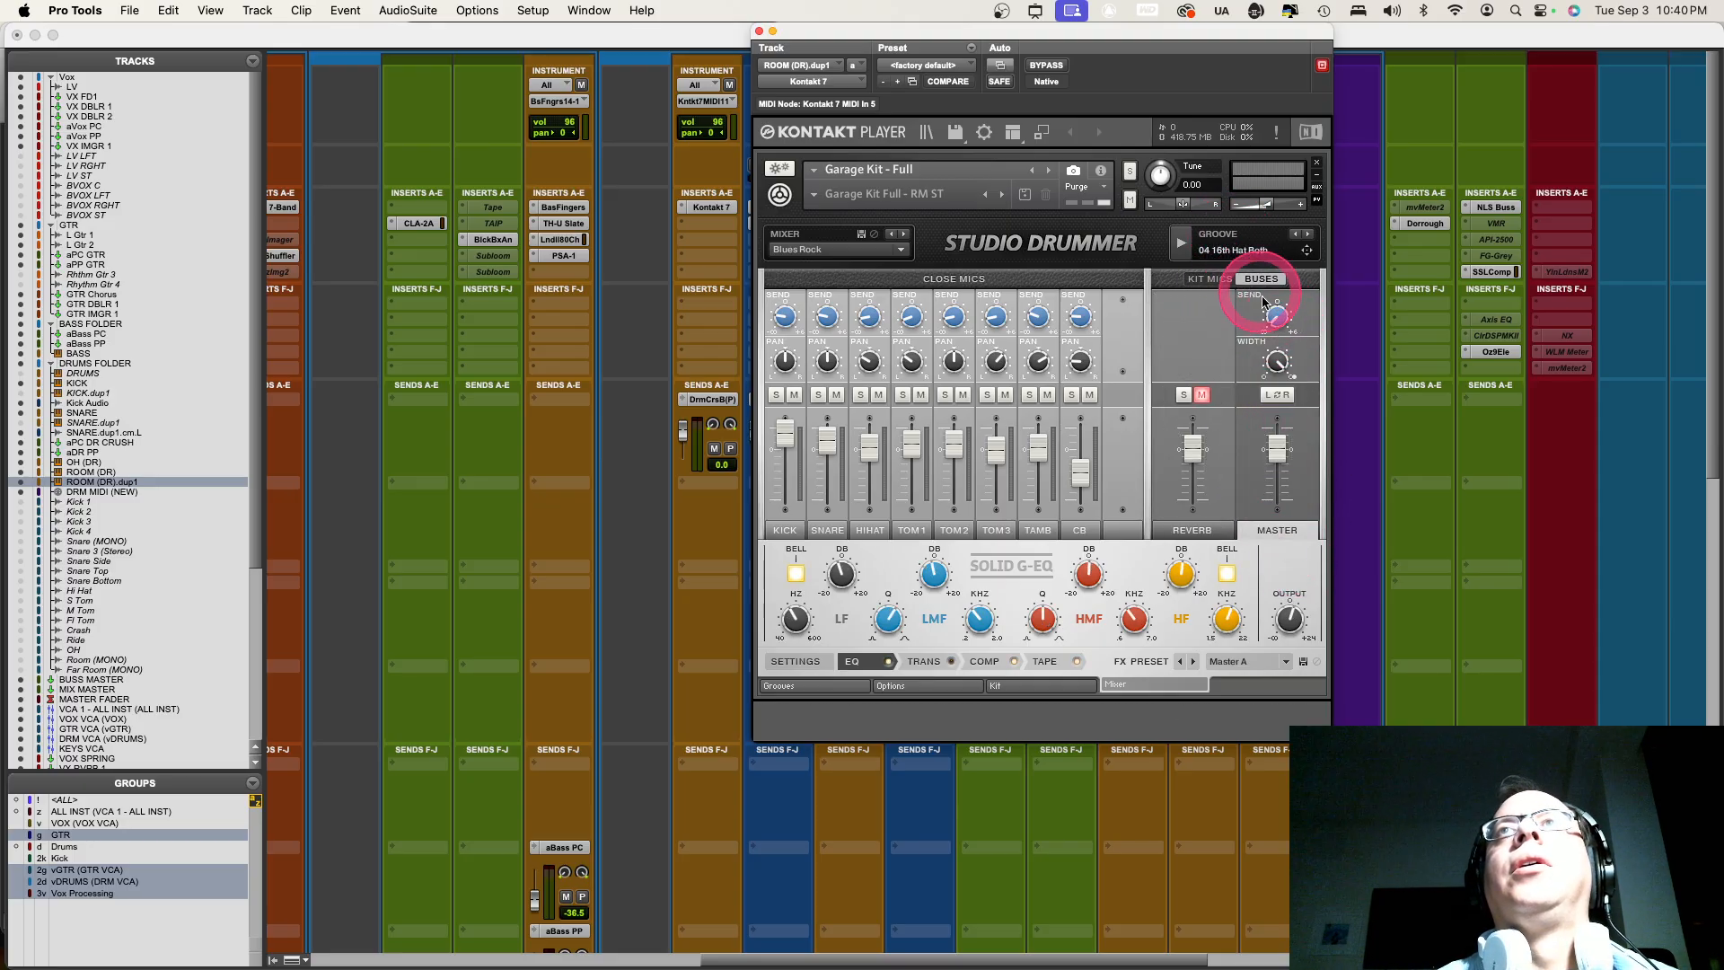
left_click(1211, 279)
left_click(759, 31)
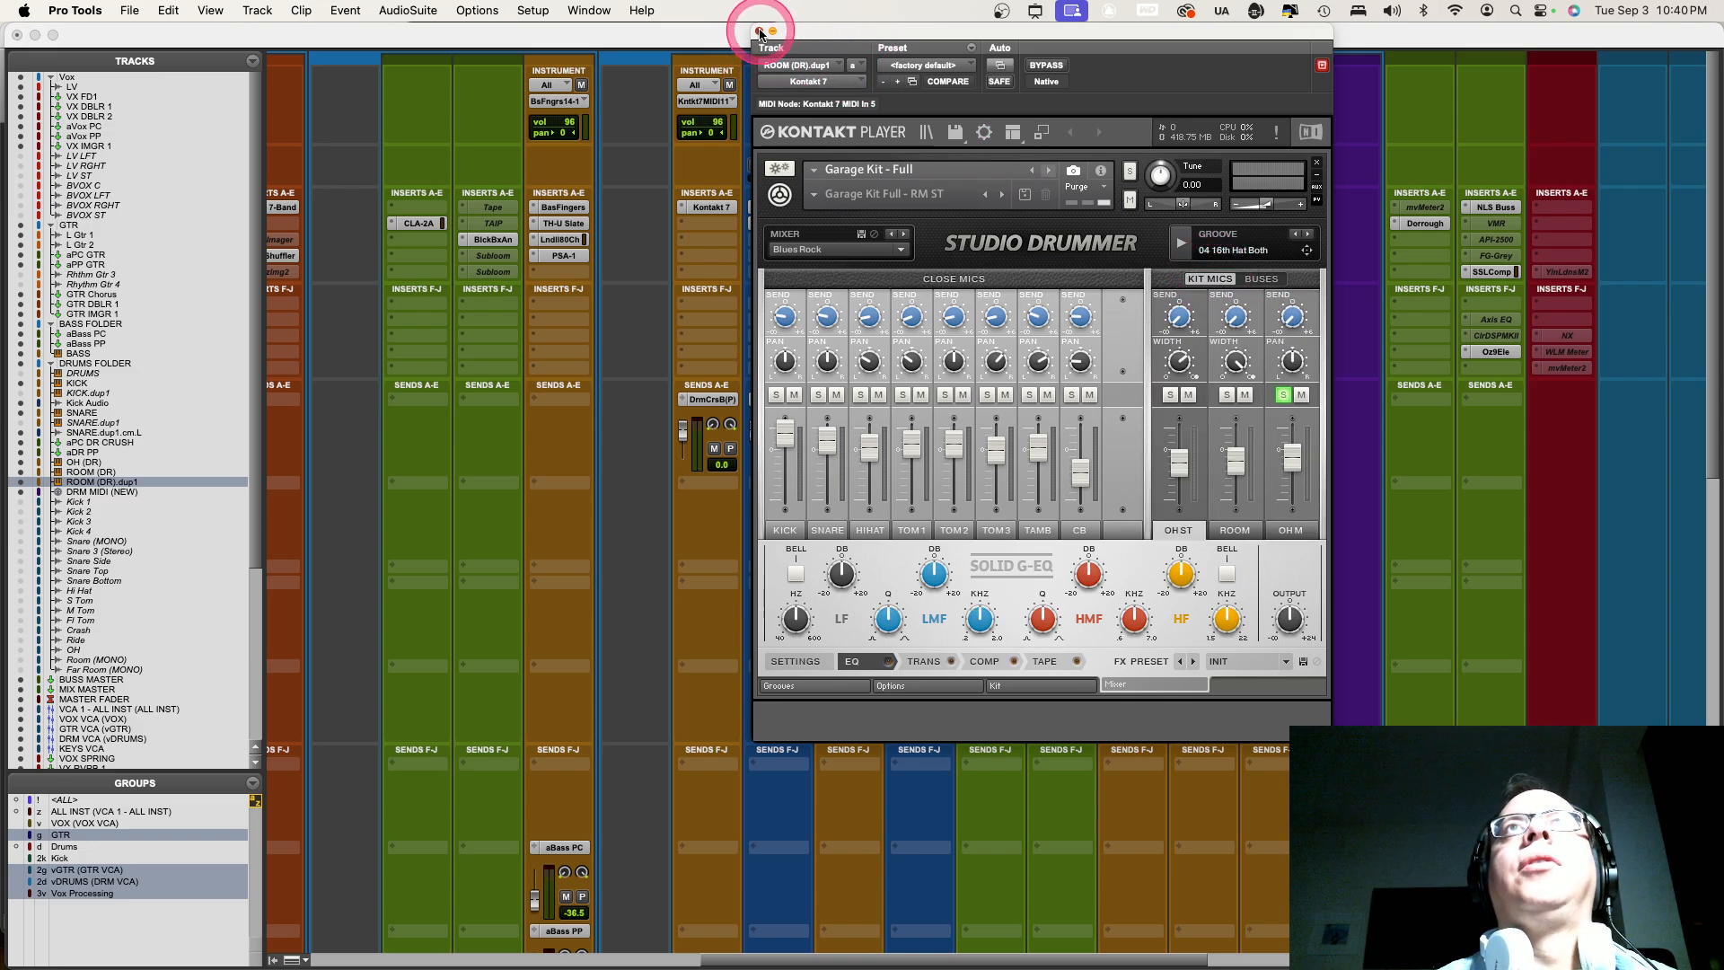
Check the kit mic and bus settings in the KICK track's Kontakt 7 instrument, then close it
left_click(703, 222)
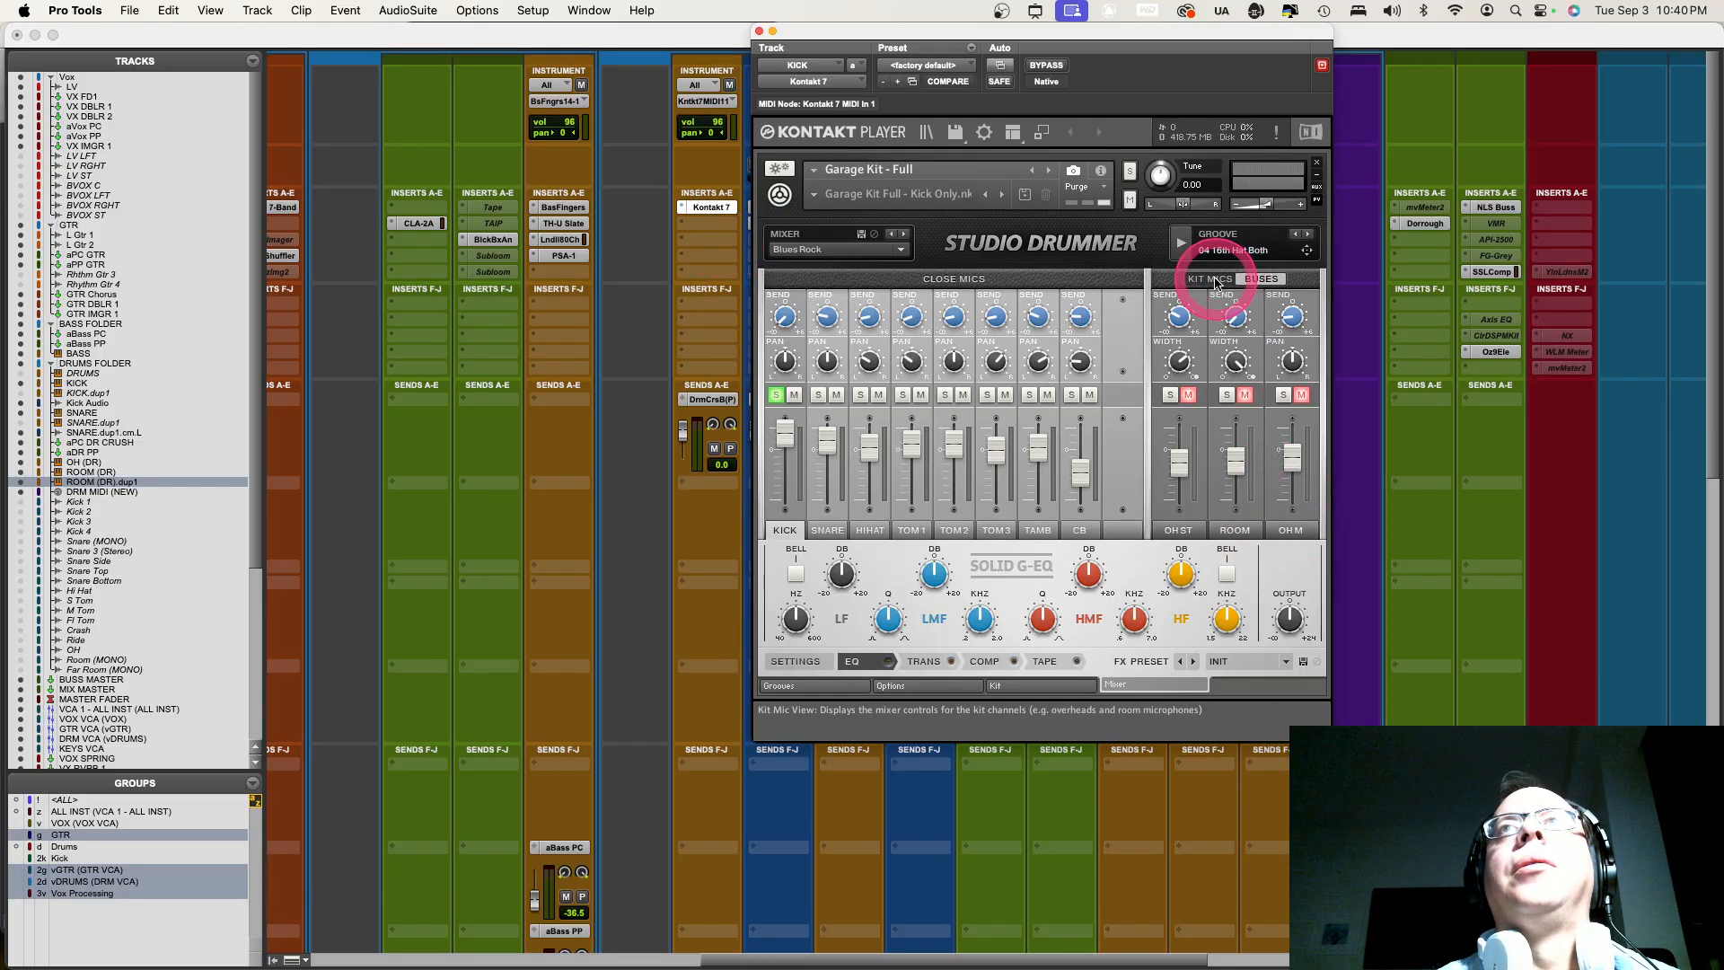
left_click(1255, 277)
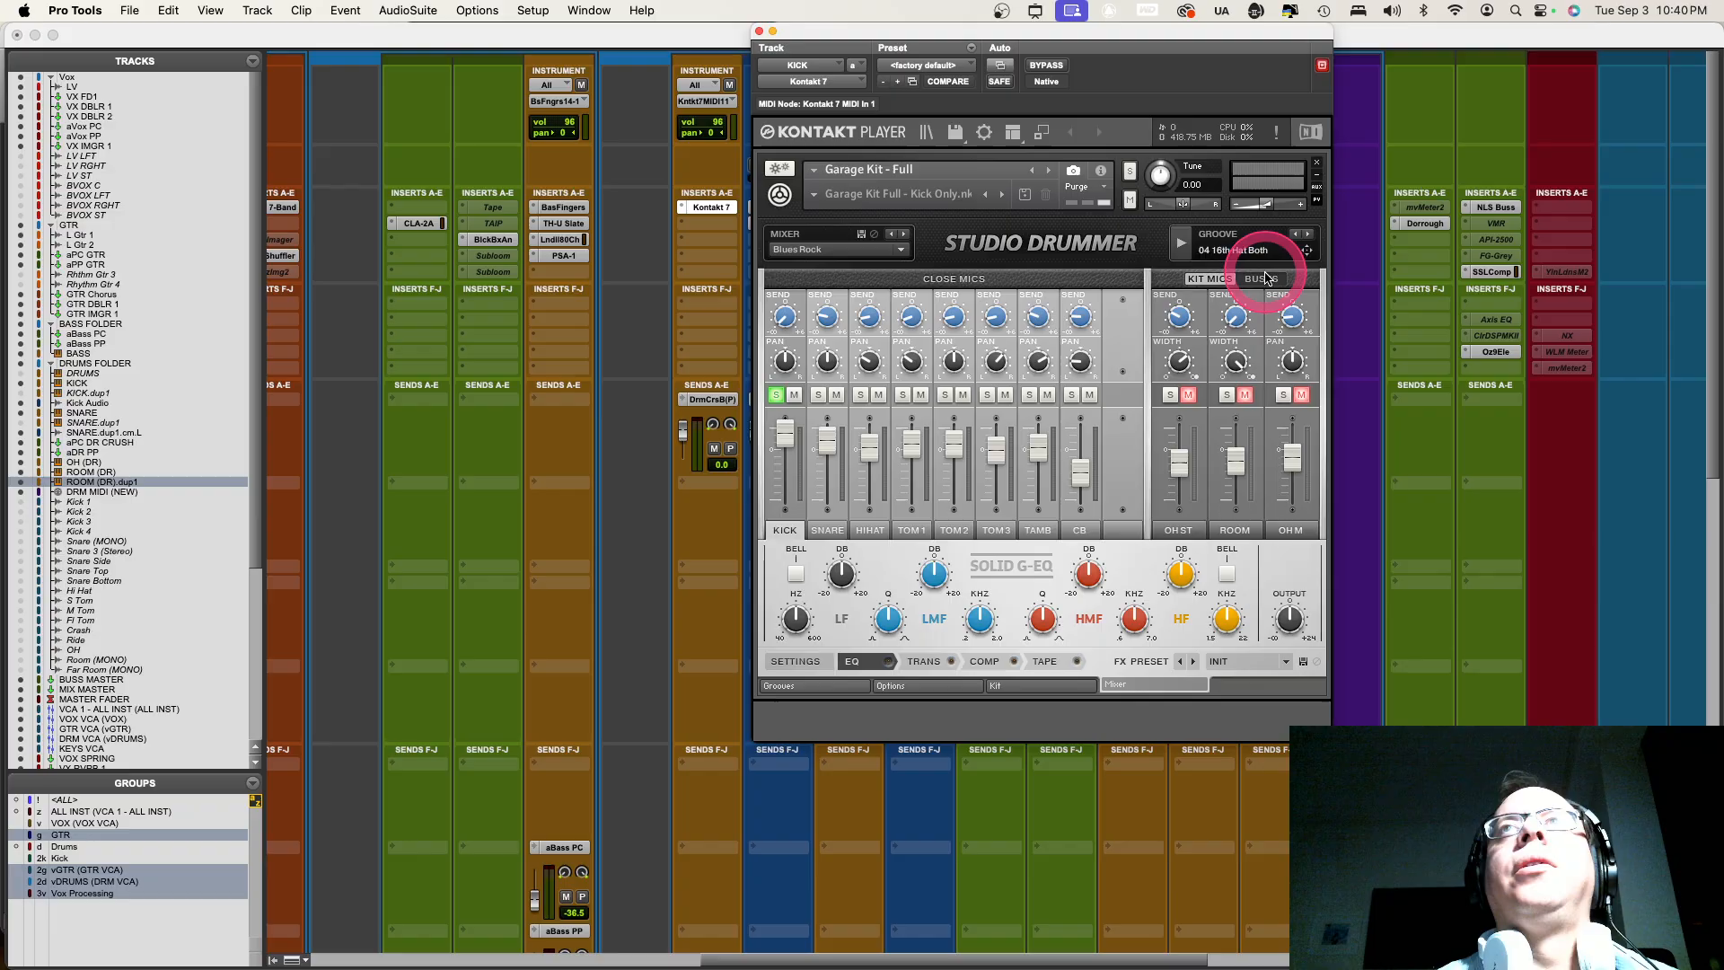
left_click(1256, 278)
left_click(739, 56)
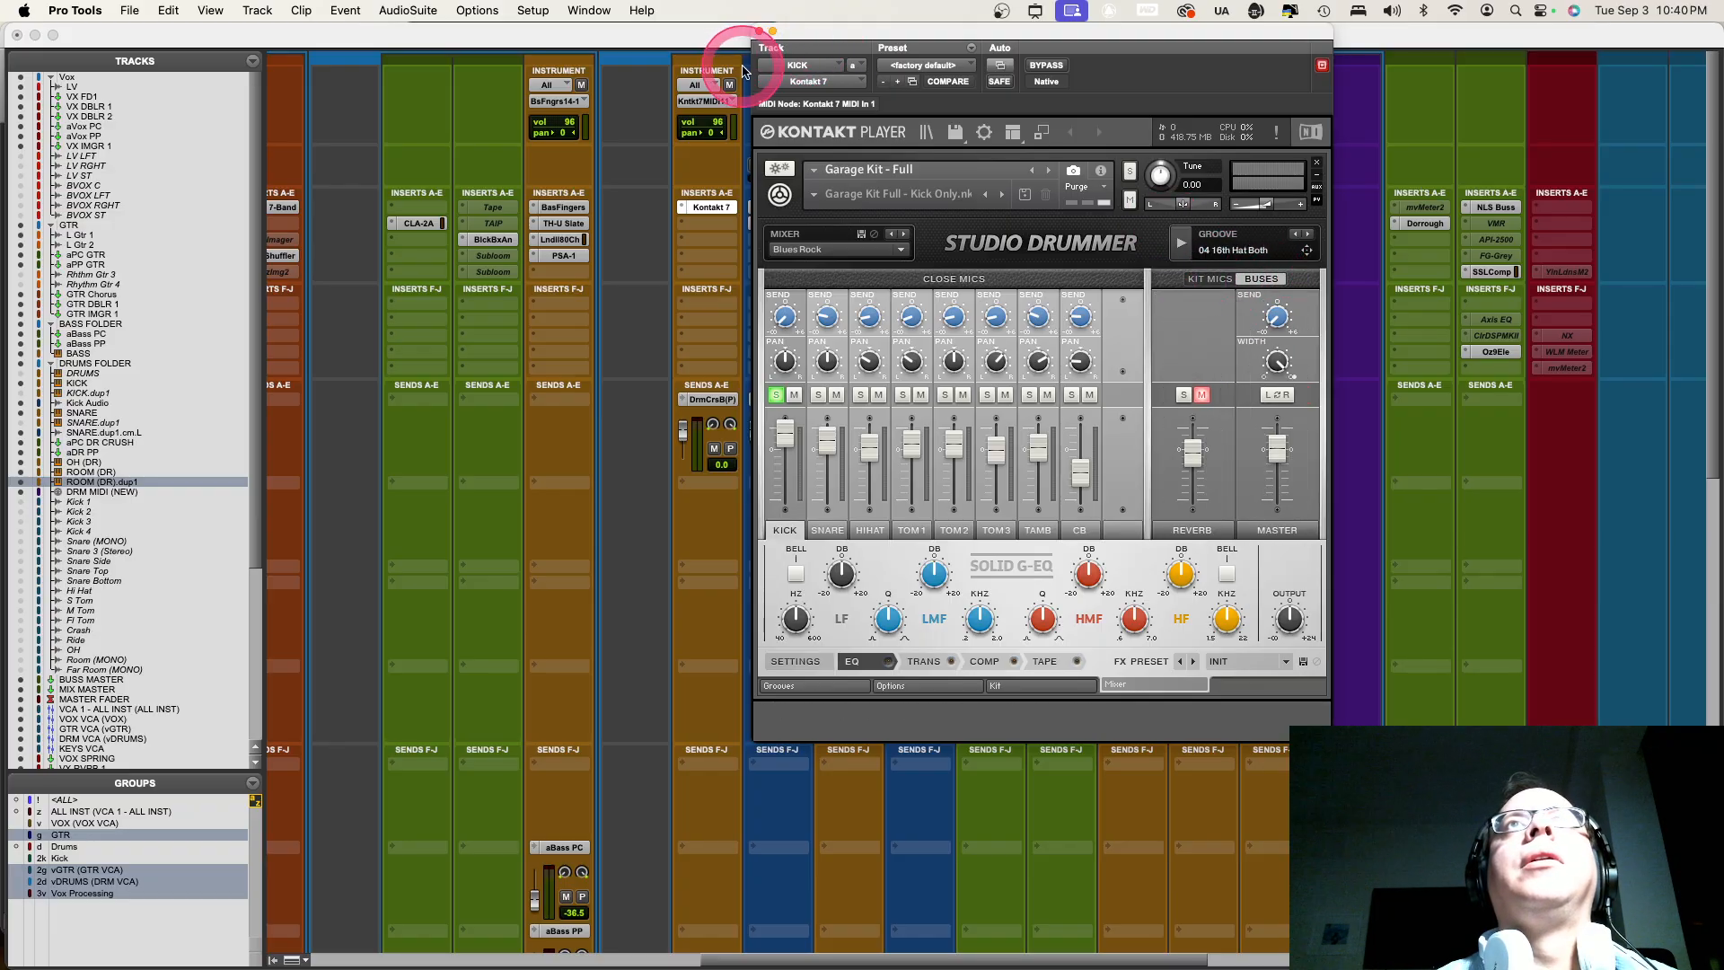
left_click(808, 65)
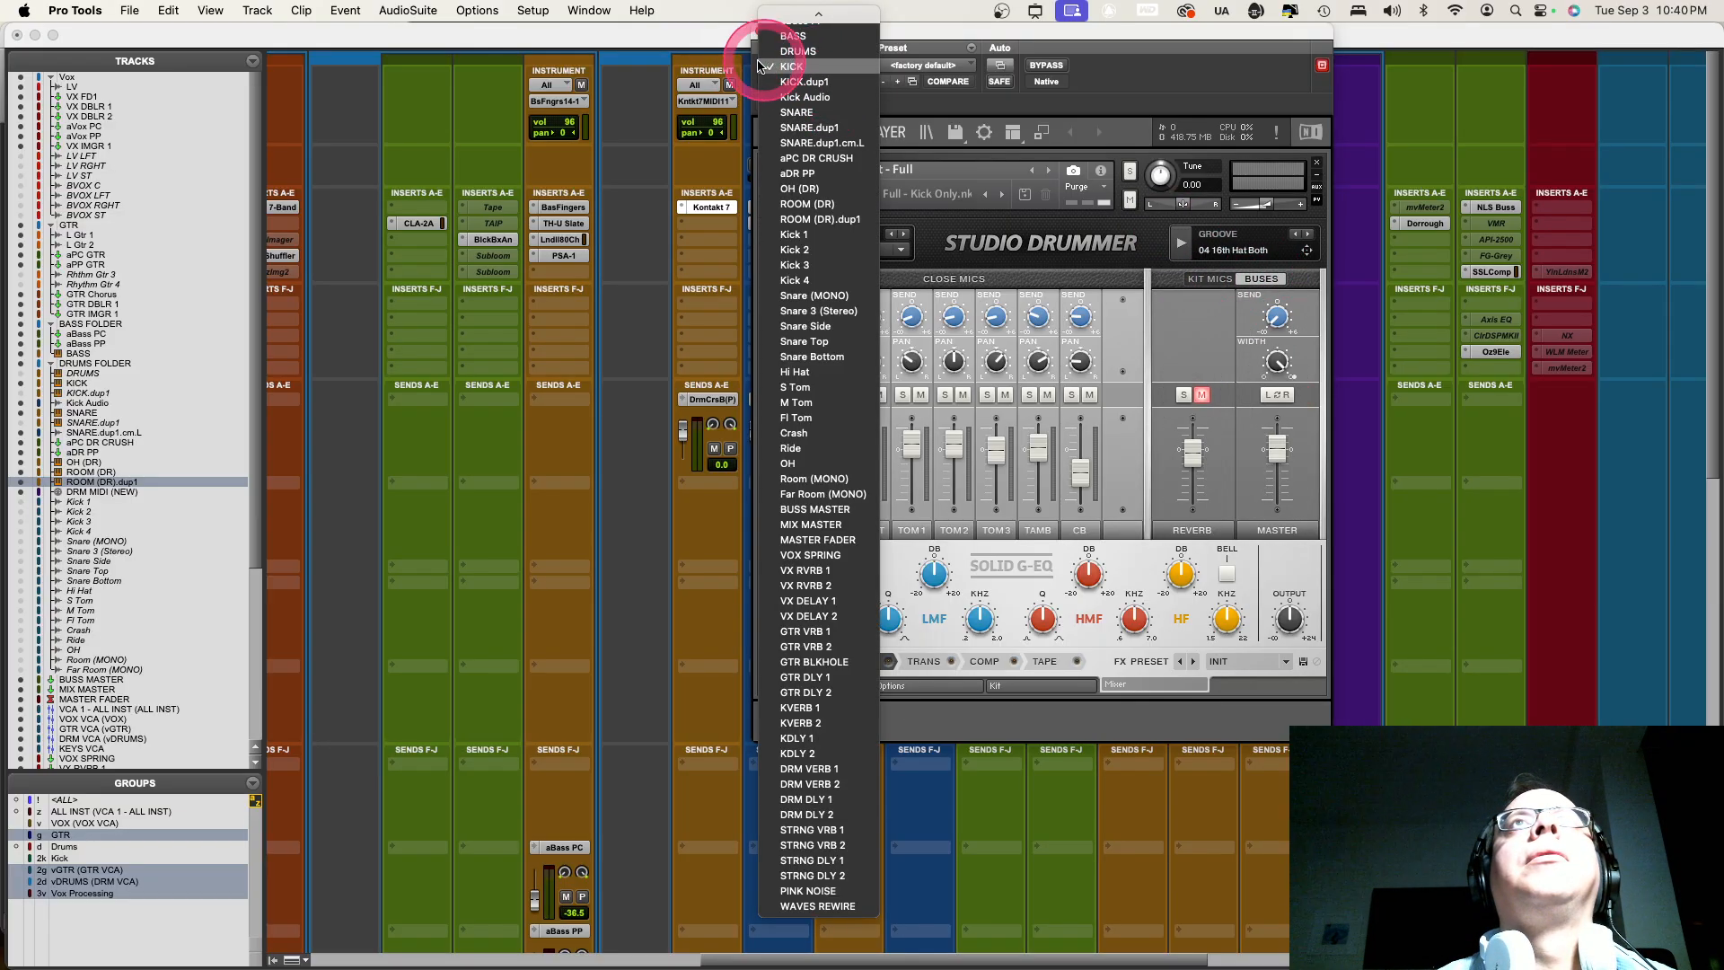
left_click(698, 174)
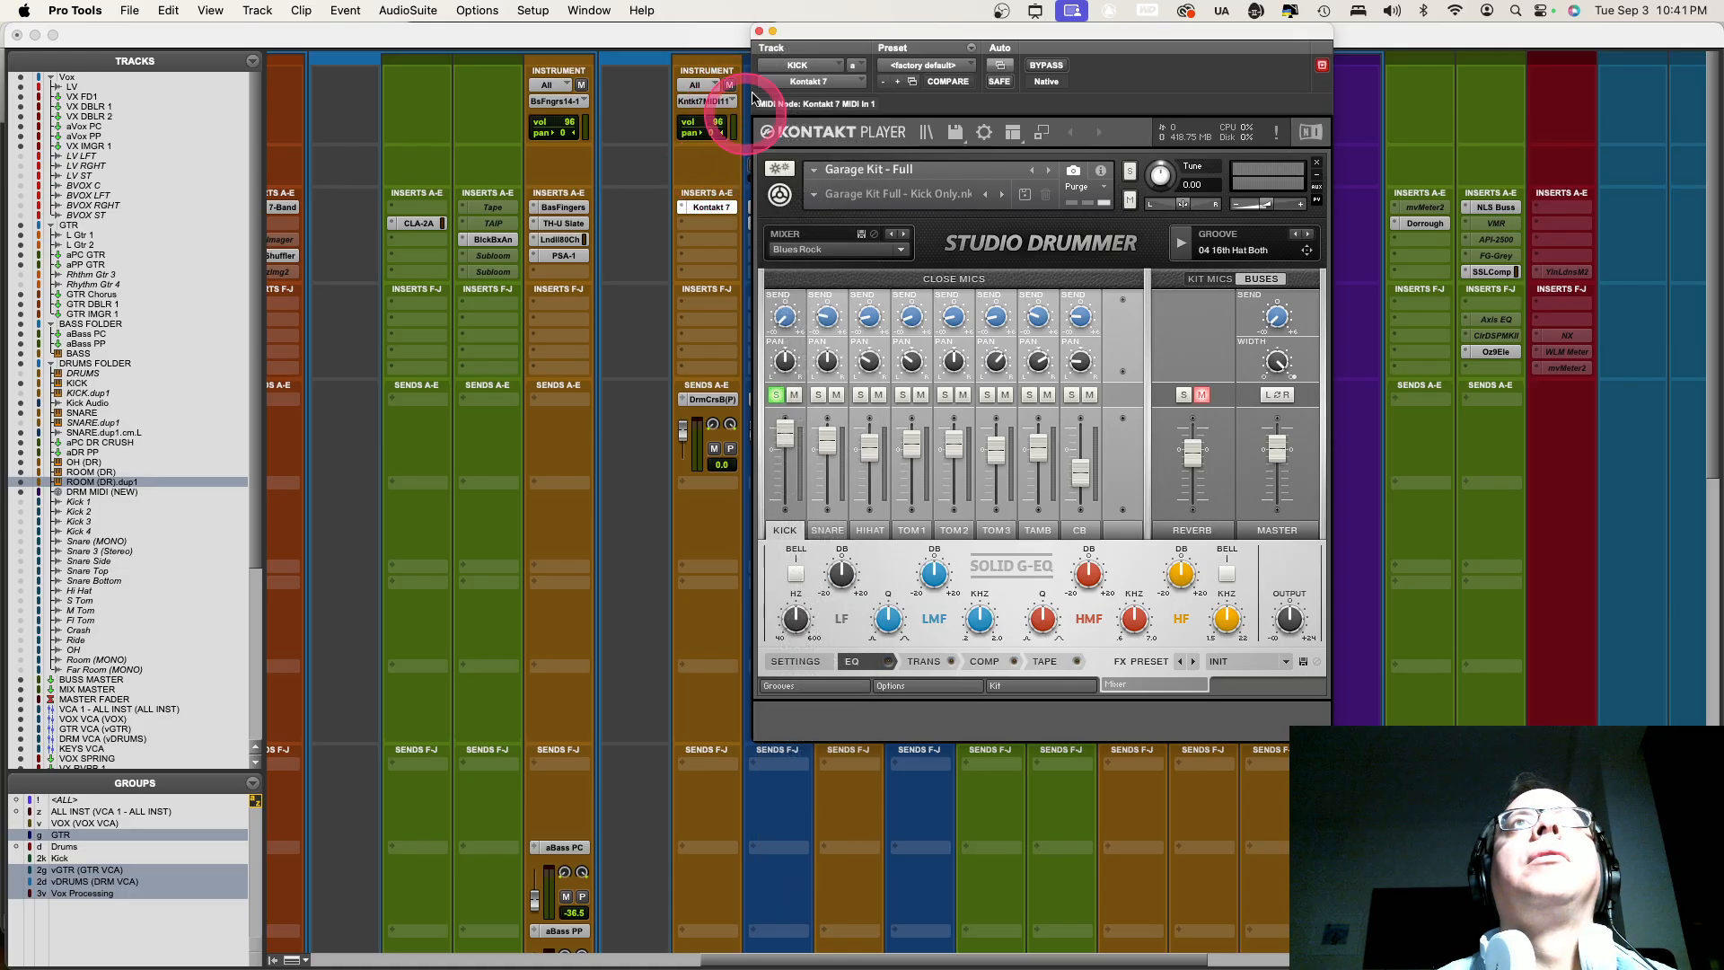
left_click(759, 32)
Check the kit mic and bus settings in the SNARE track's Kontakt 7 instrument, then close it
left_click(829, 206)
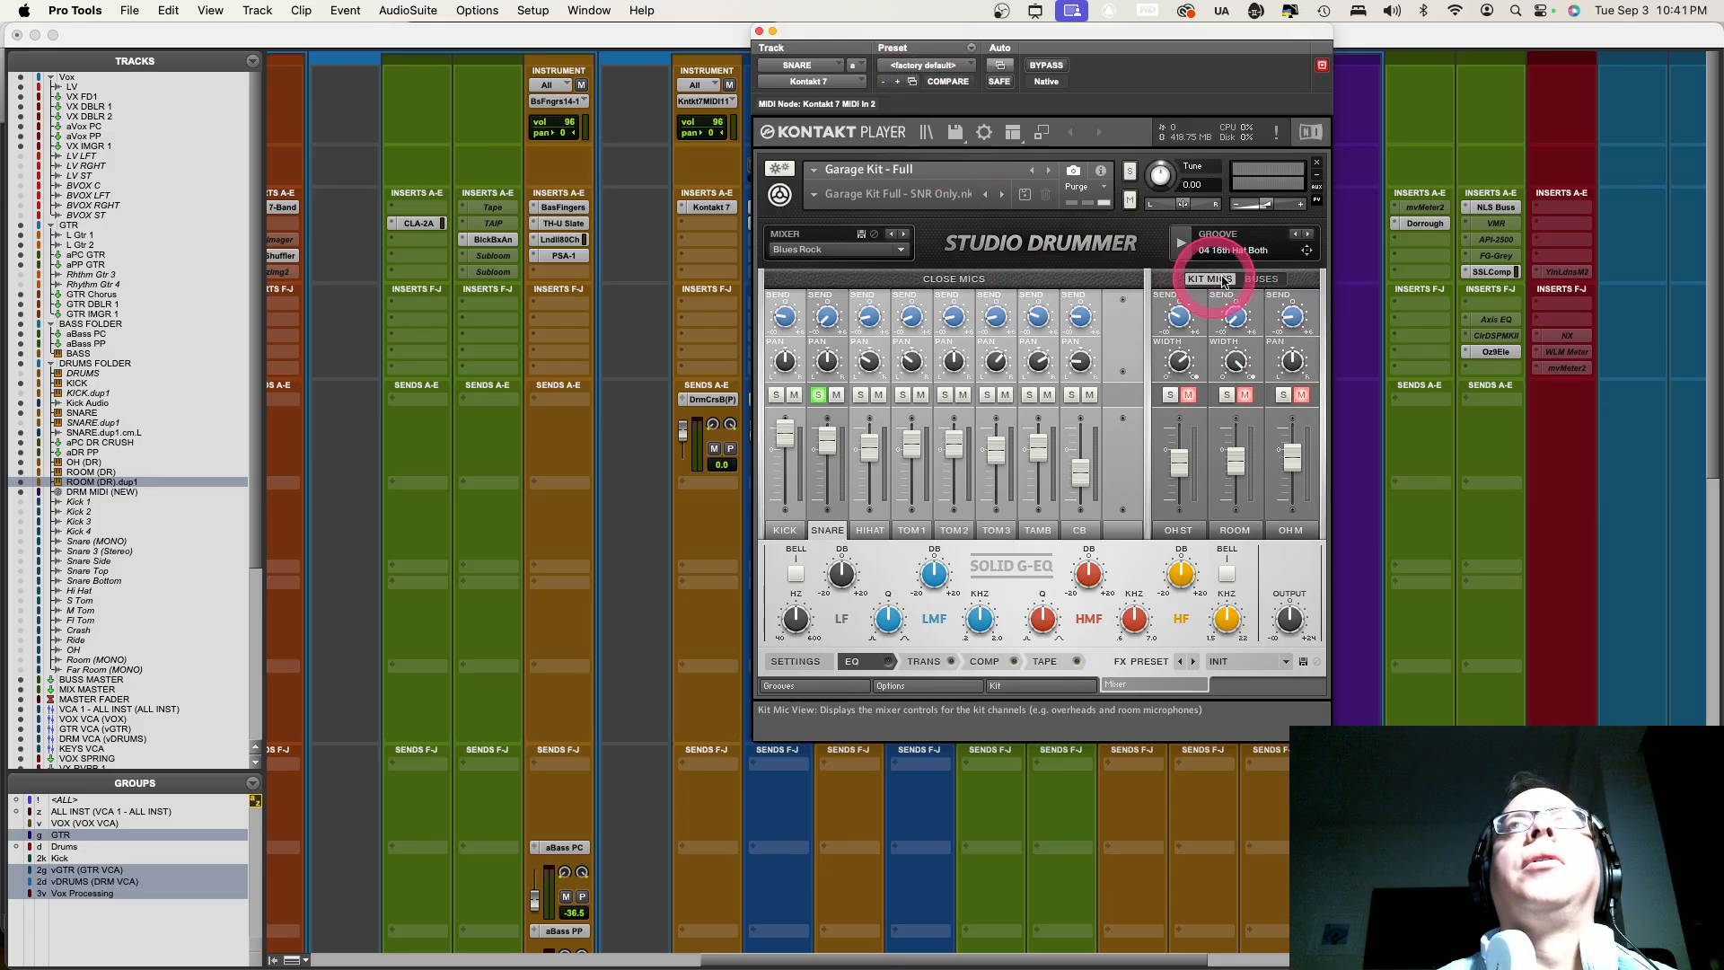
left_click(1273, 283)
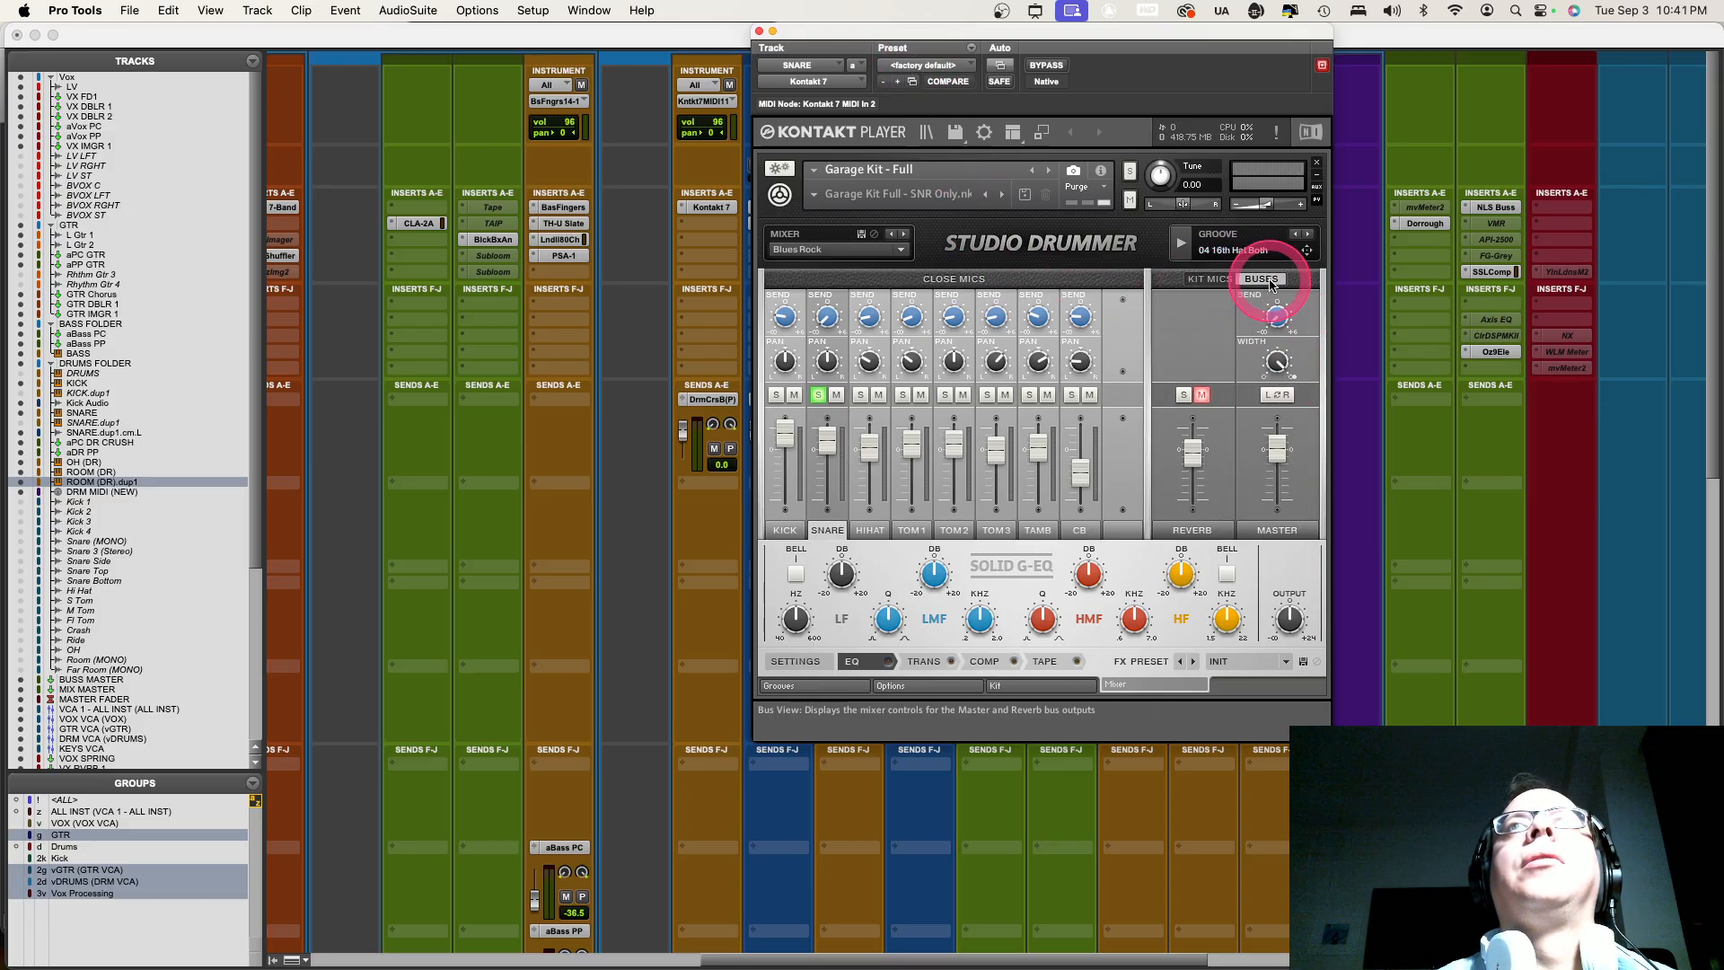
left_click(1212, 278)
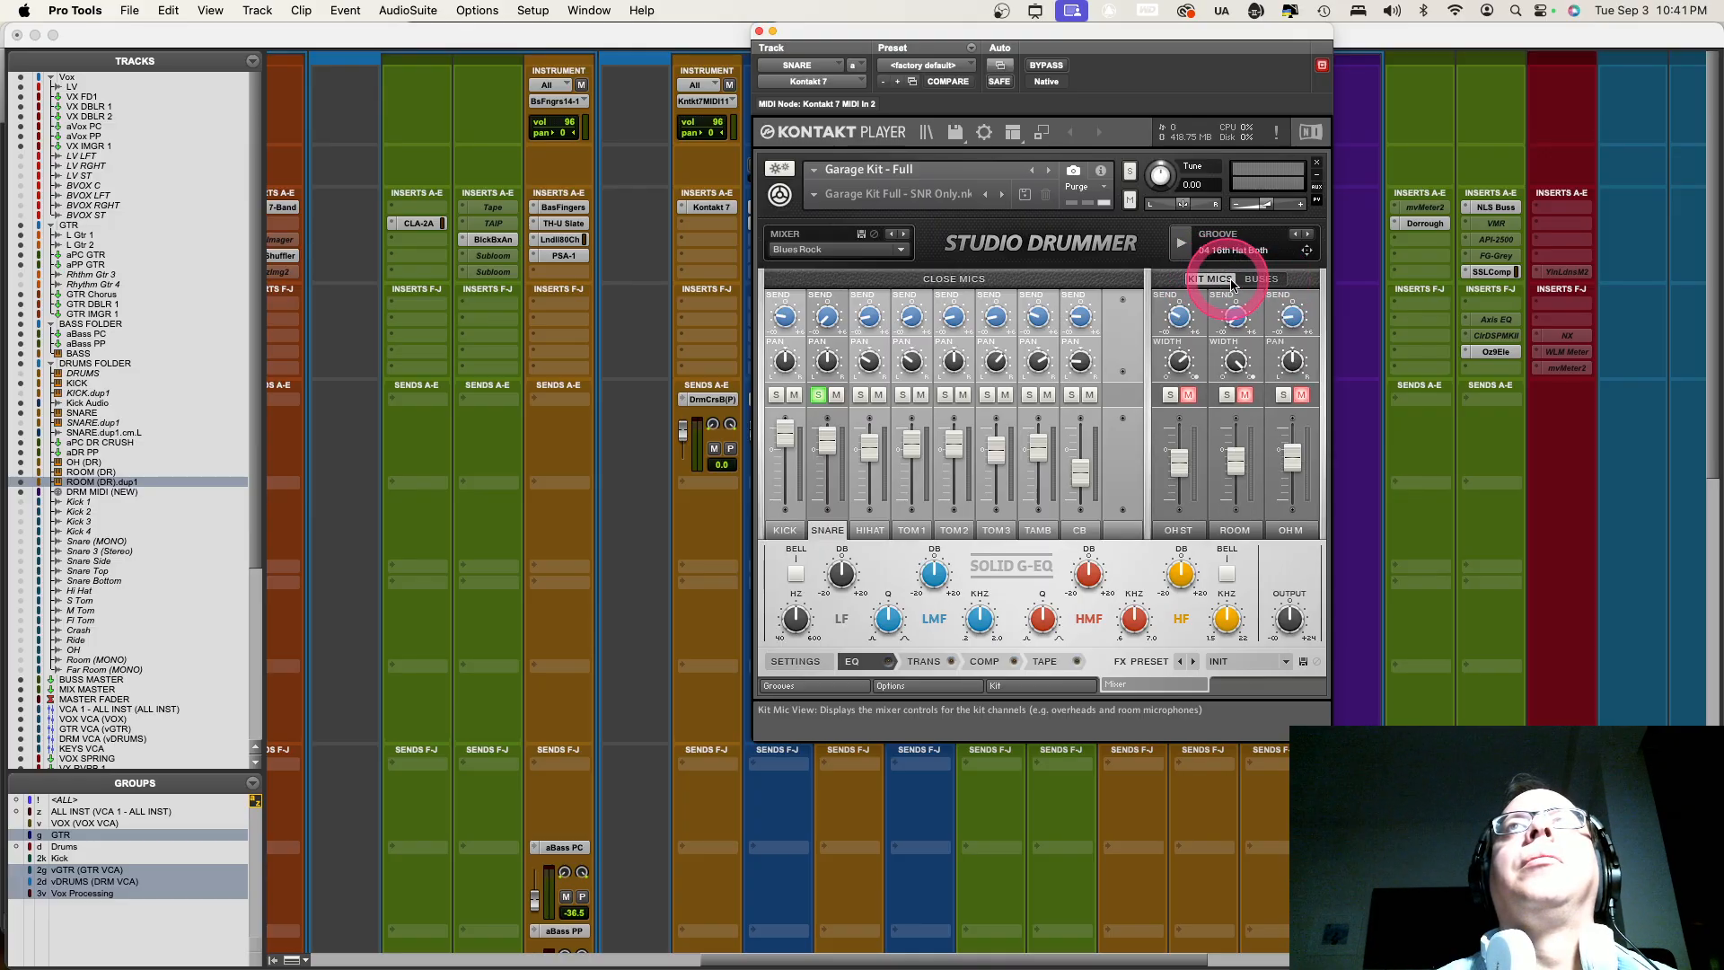
left_click(1260, 278)
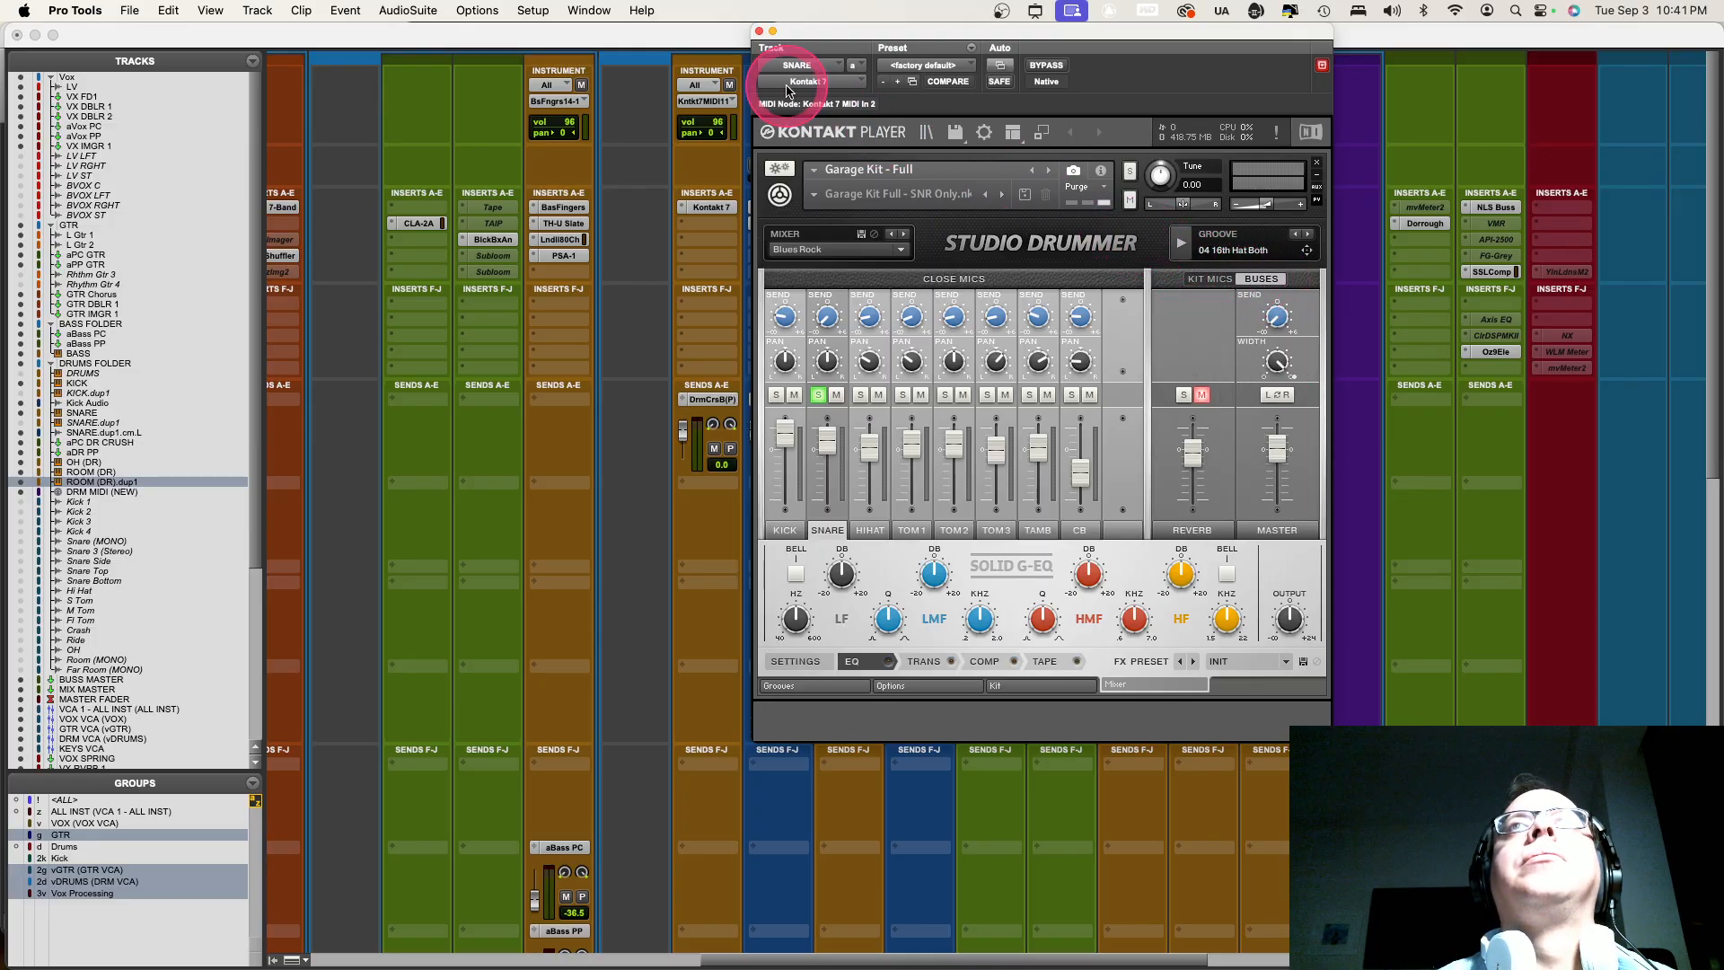
left_click(760, 31)
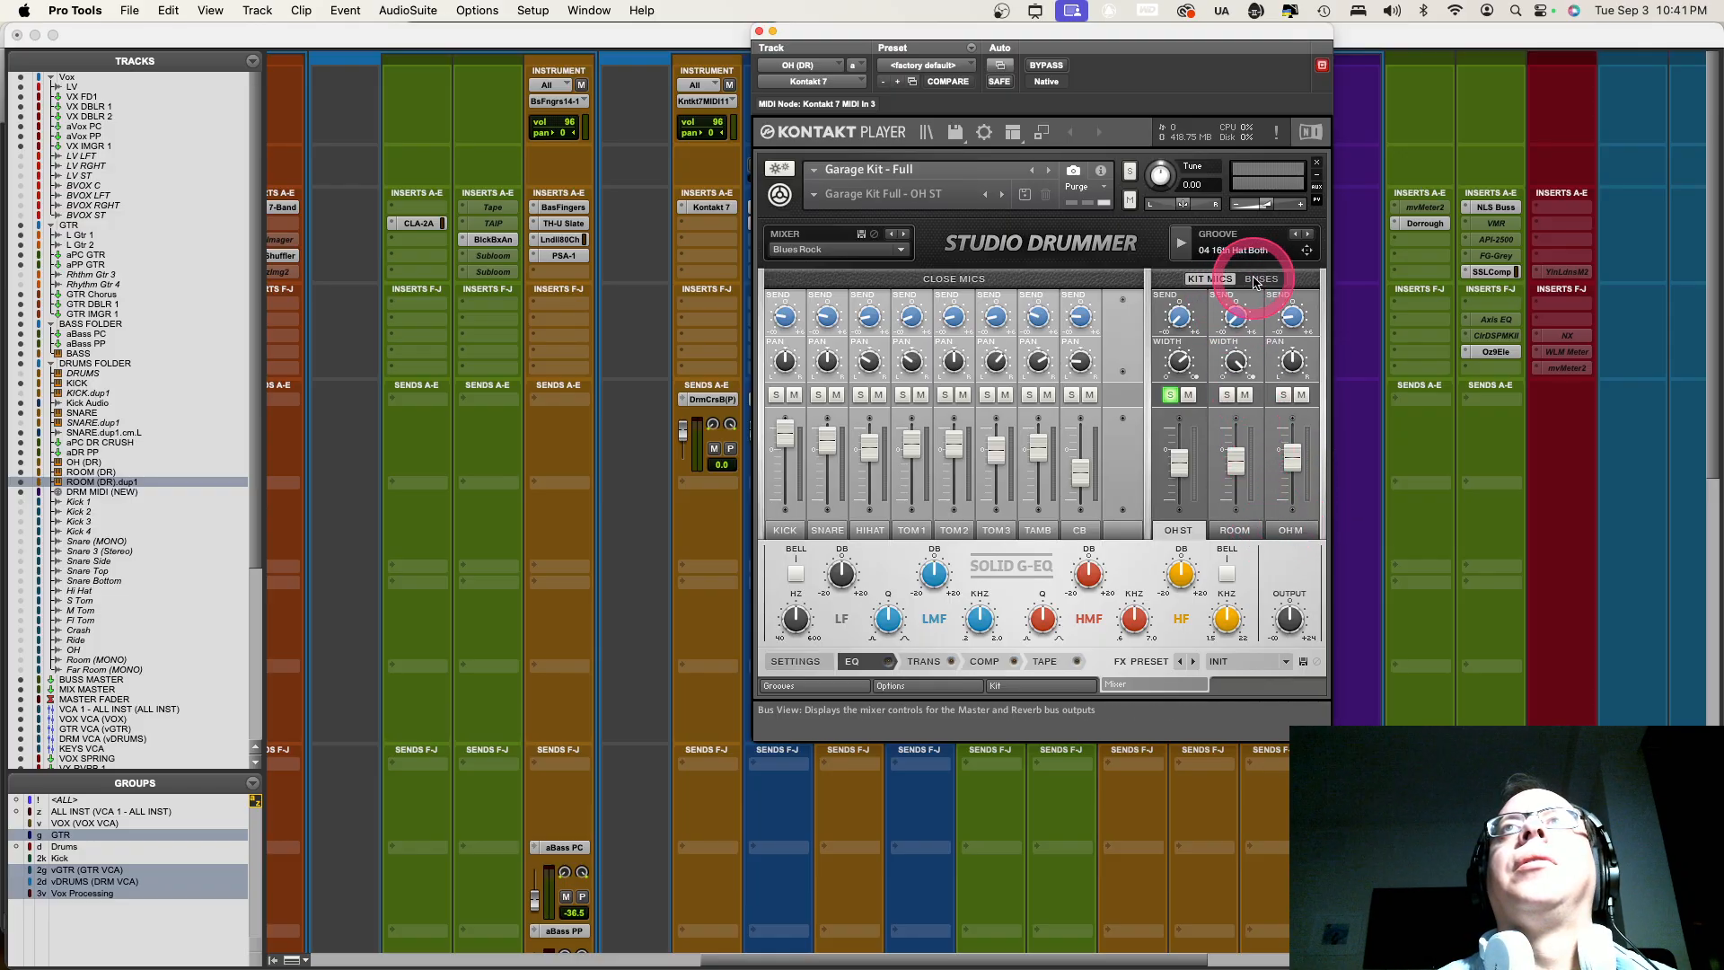
Check the kit mic and bus settings in the OH (DR) track's Kontakt 7 instrument, then close it
left_click(1257, 279)
left_click(1209, 280)
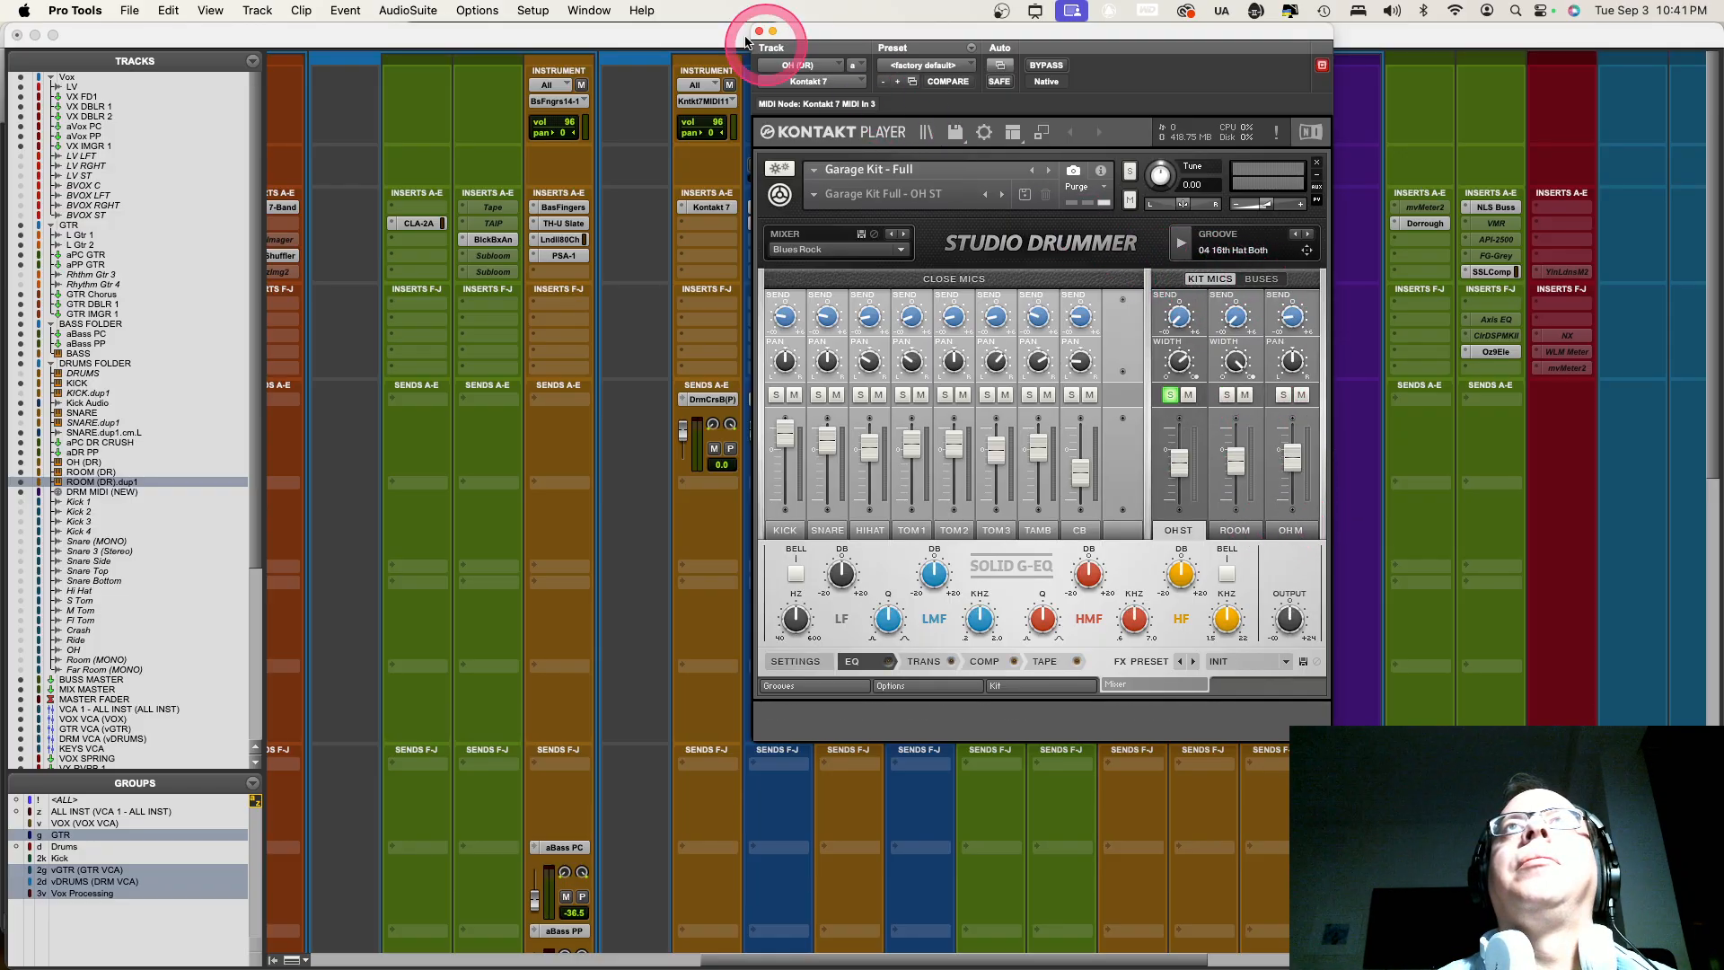
left_click(760, 32)
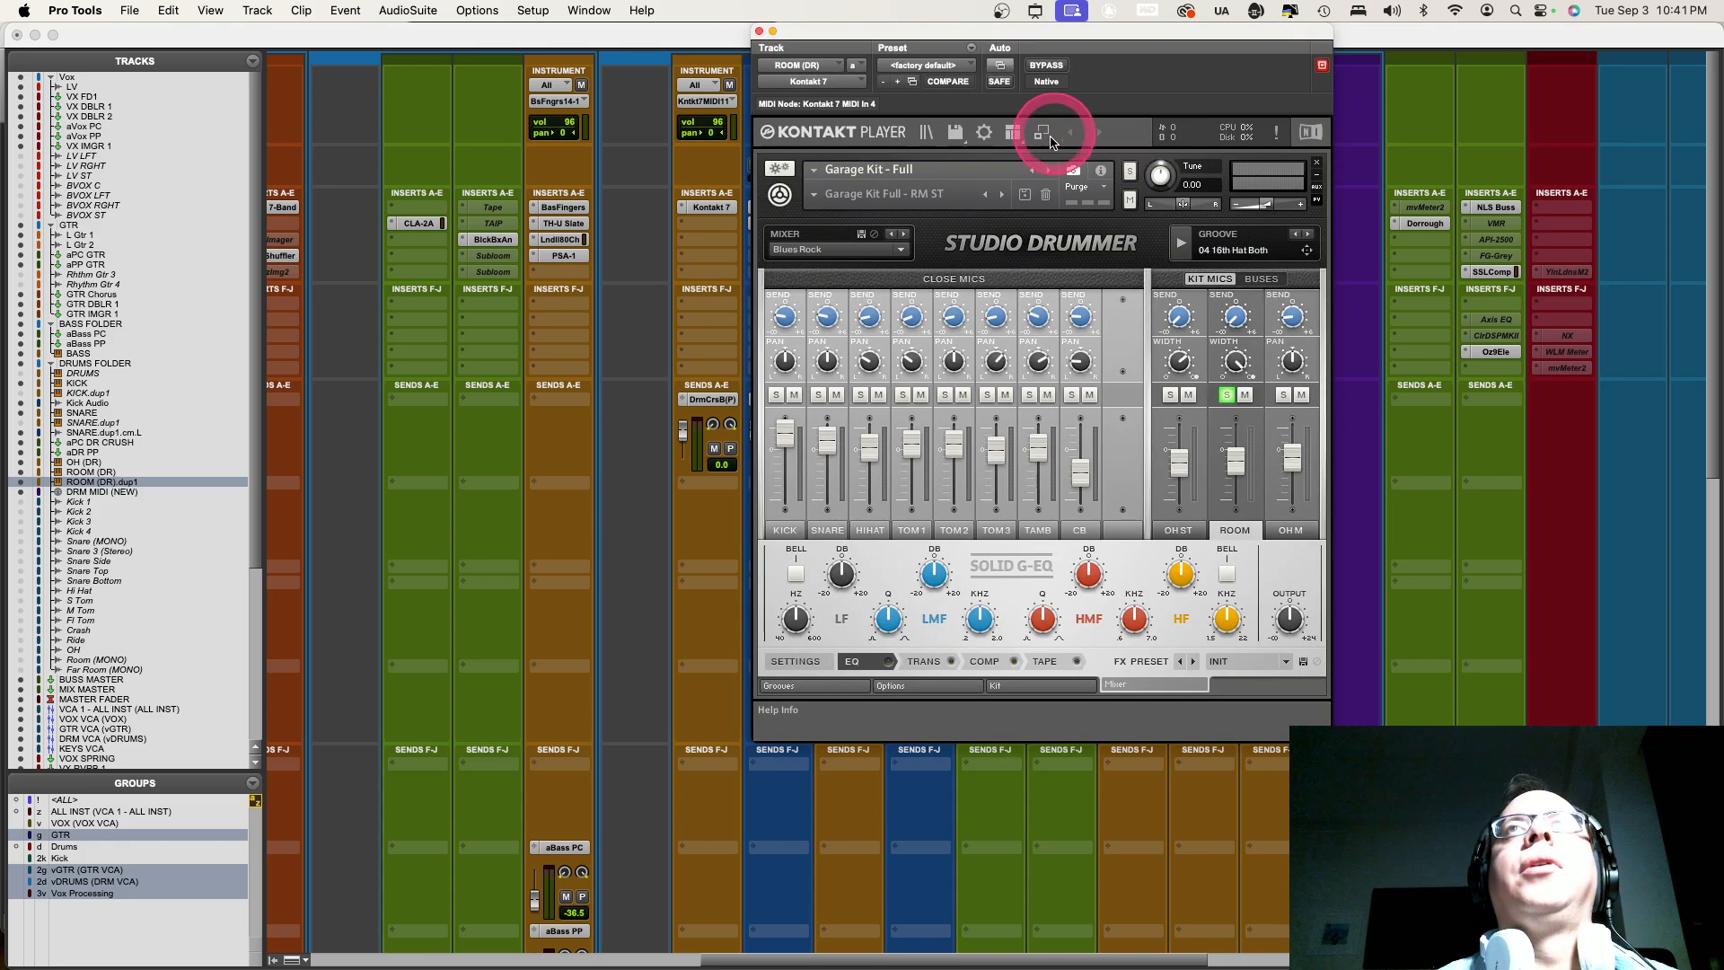
In the ROOM (DR) track's Kontakt 7 instrument, turn off the Master bus EQ and load the INIT FX preset on that bus
left_click(1252, 278)
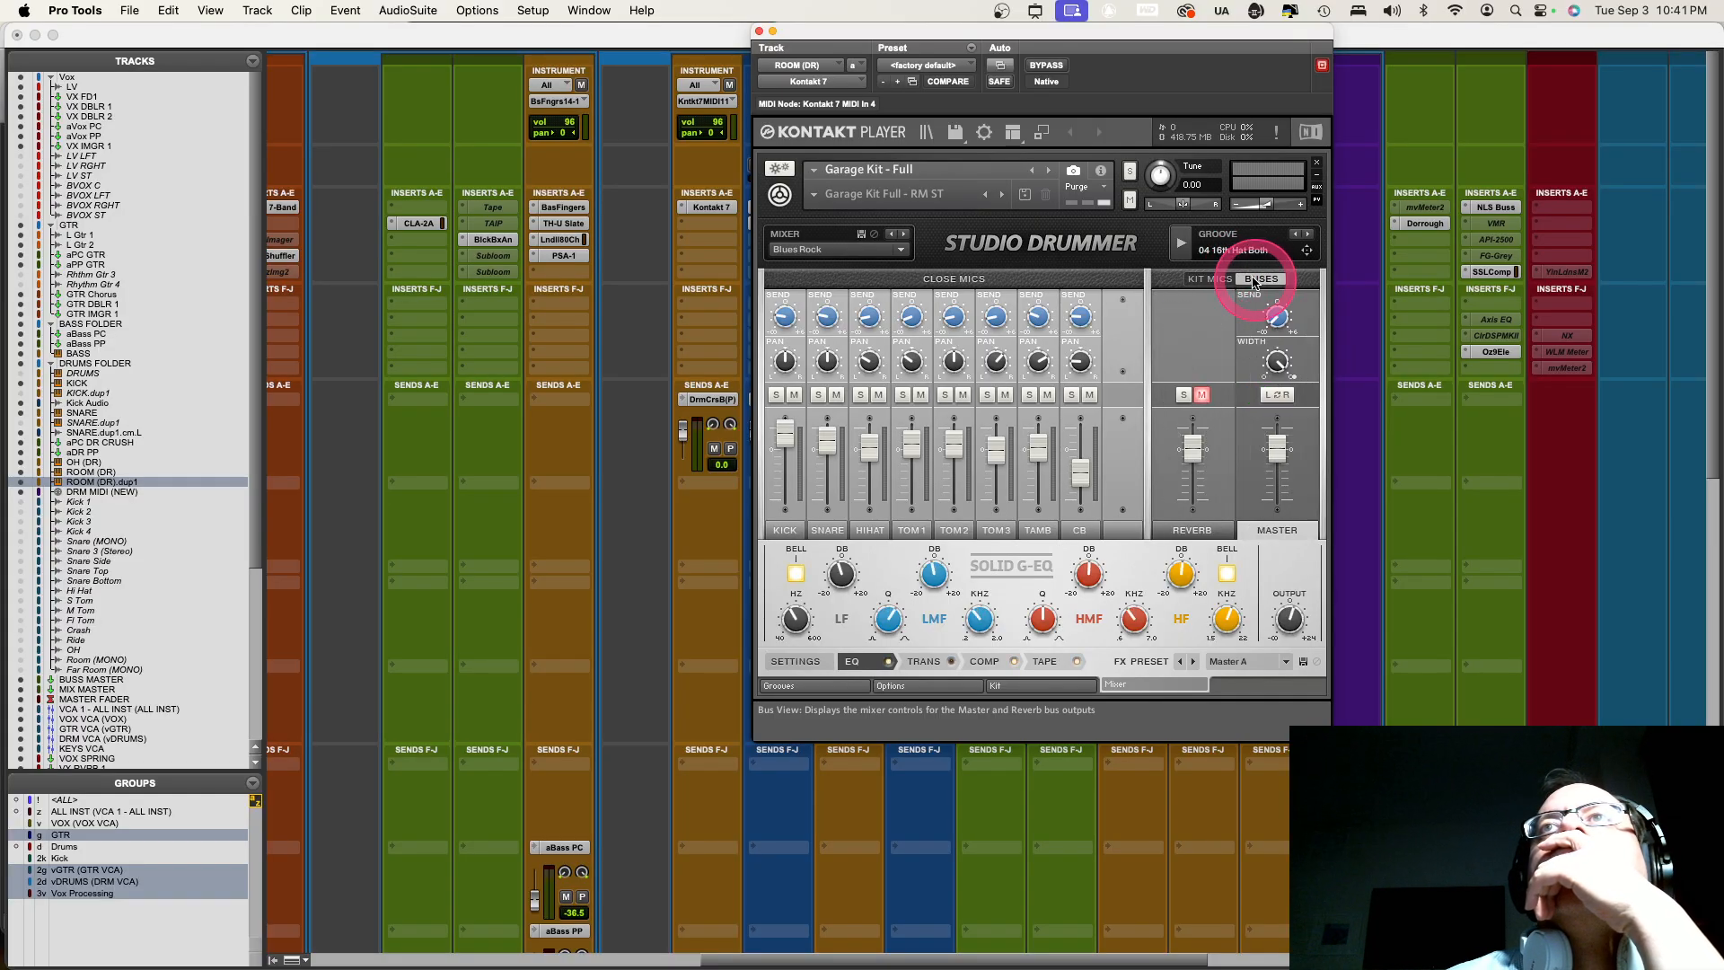
left_click(759, 33)
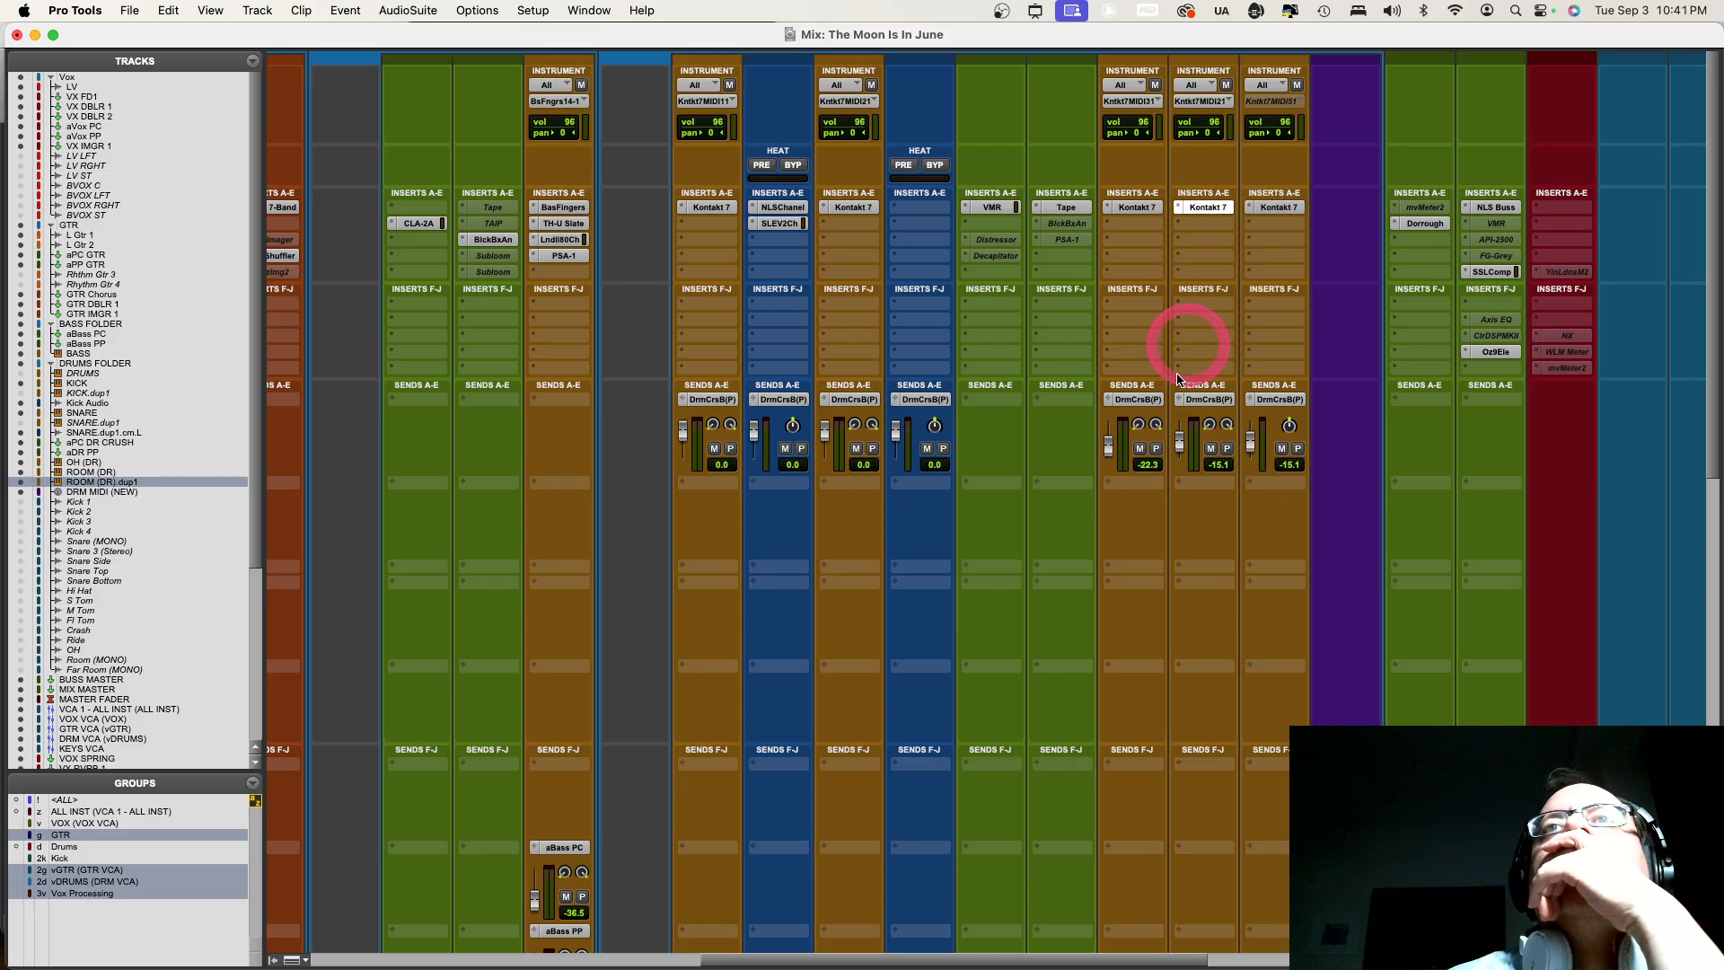
left_click(890, 661)
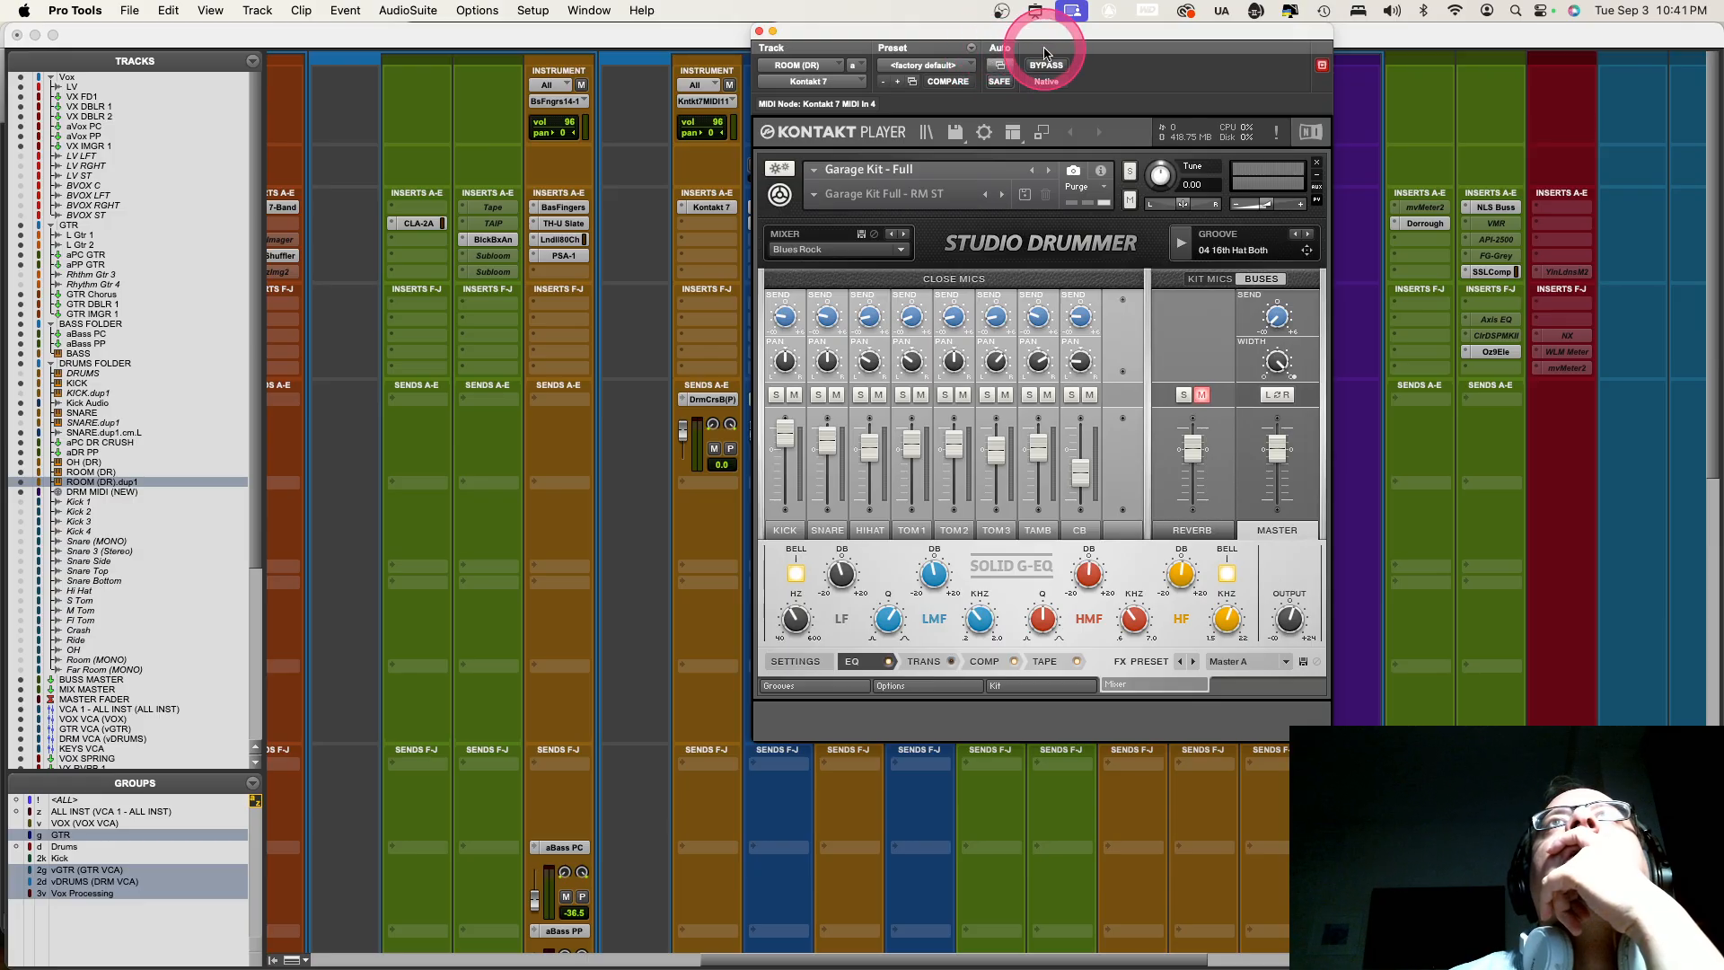
left_click(889, 662)
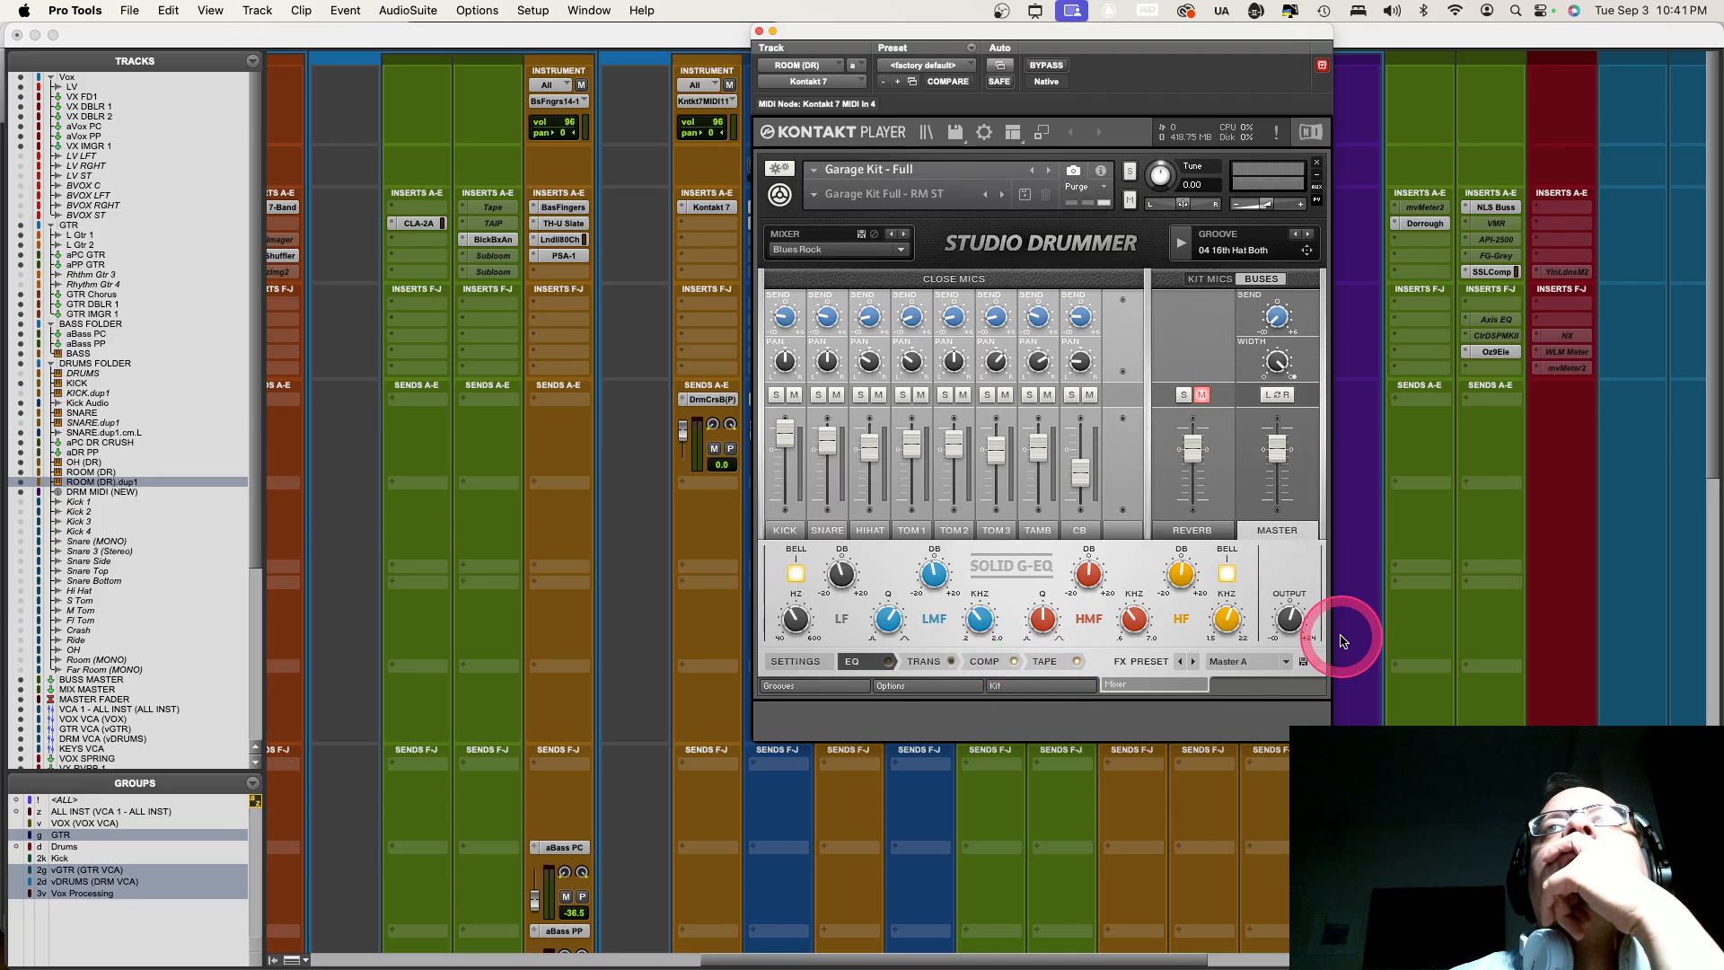
left_click(1270, 662)
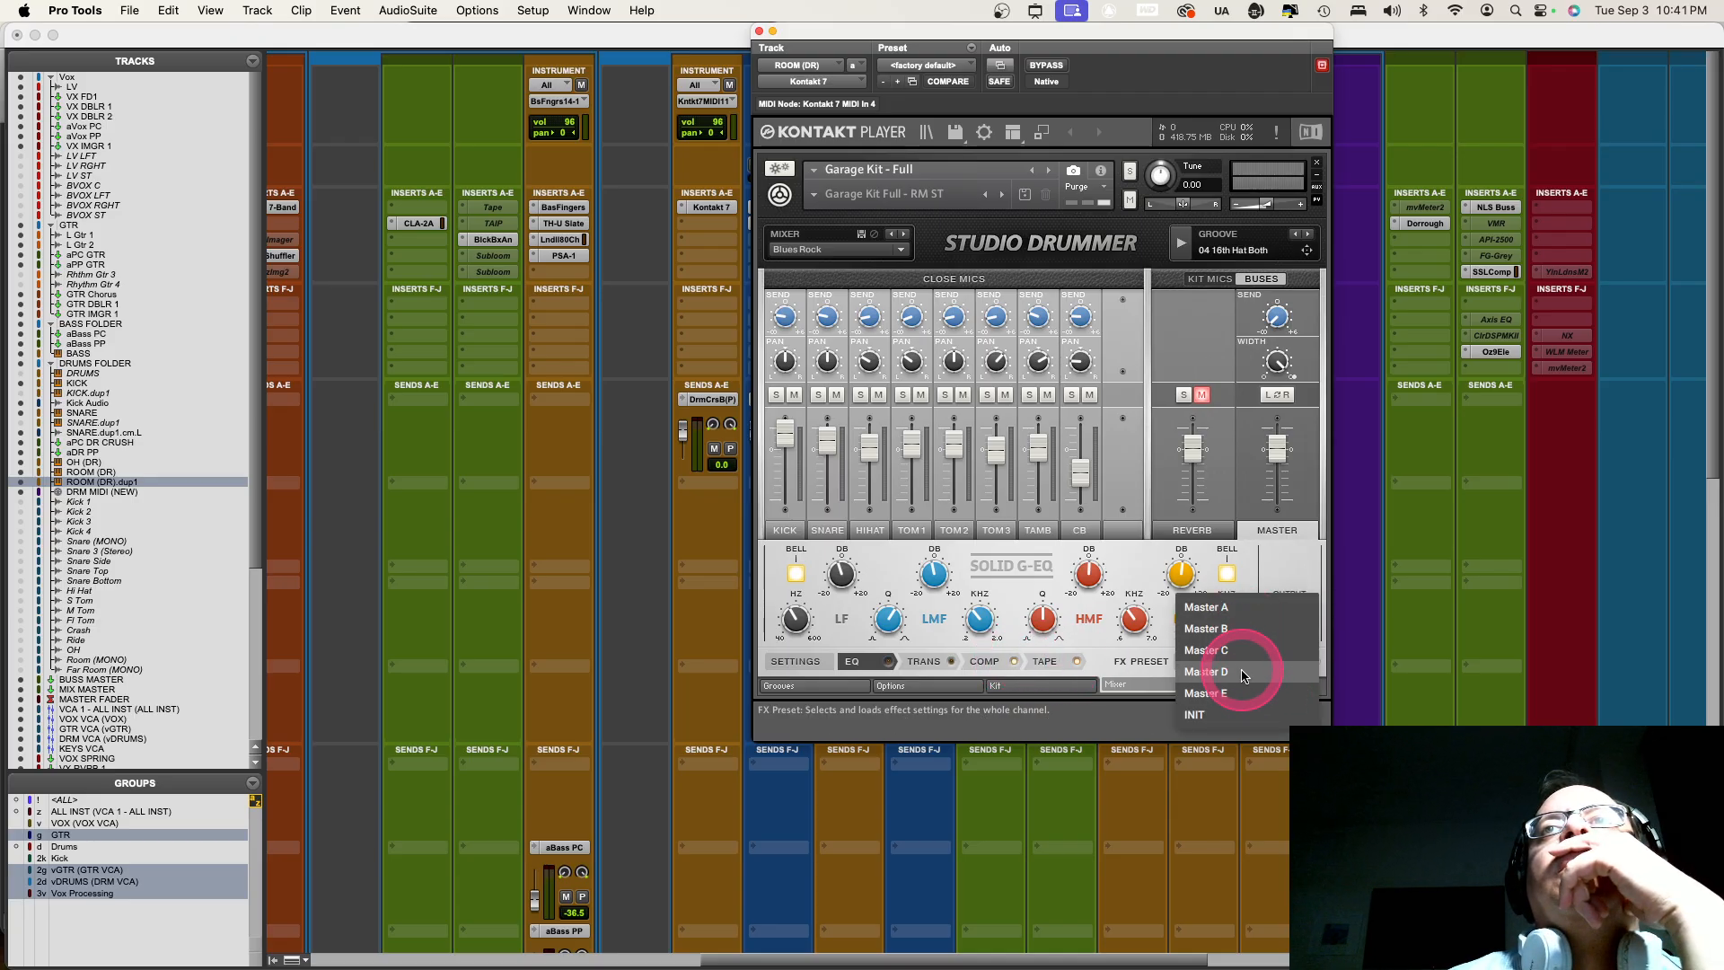
left_click(1237, 715)
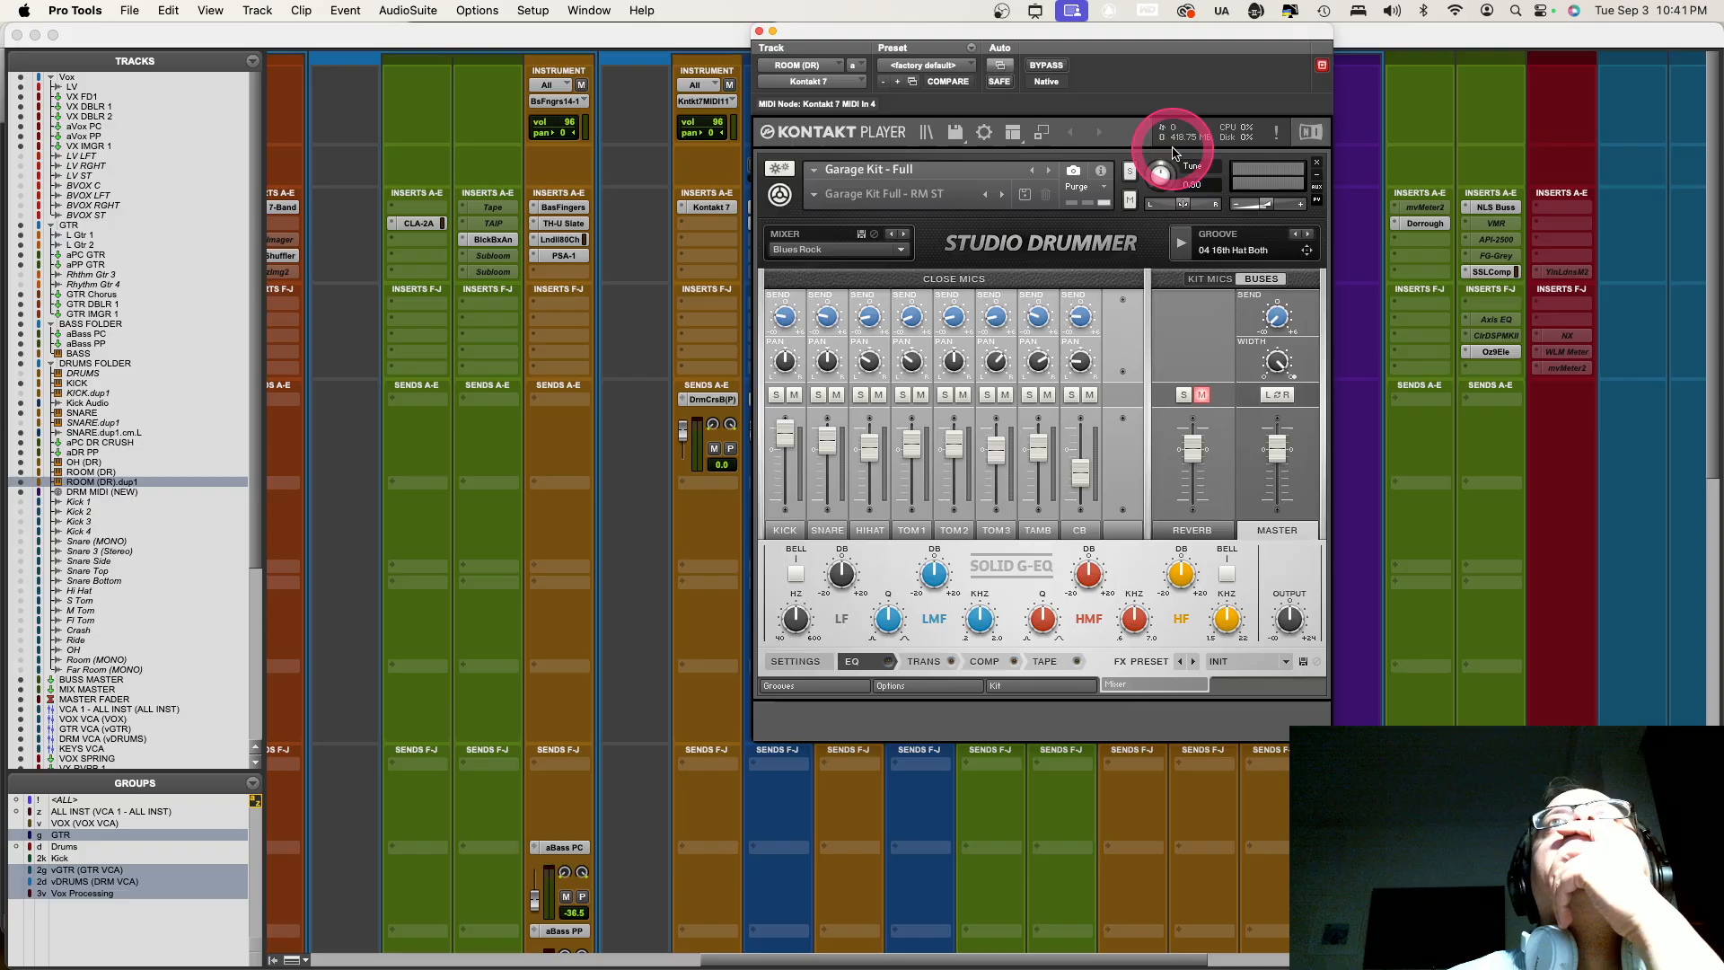
Save the ROOM (DR) instrument's settings as the snapshot "Garage Kit Full - RM ST", overwriting the existing file
left_click(1023, 197)
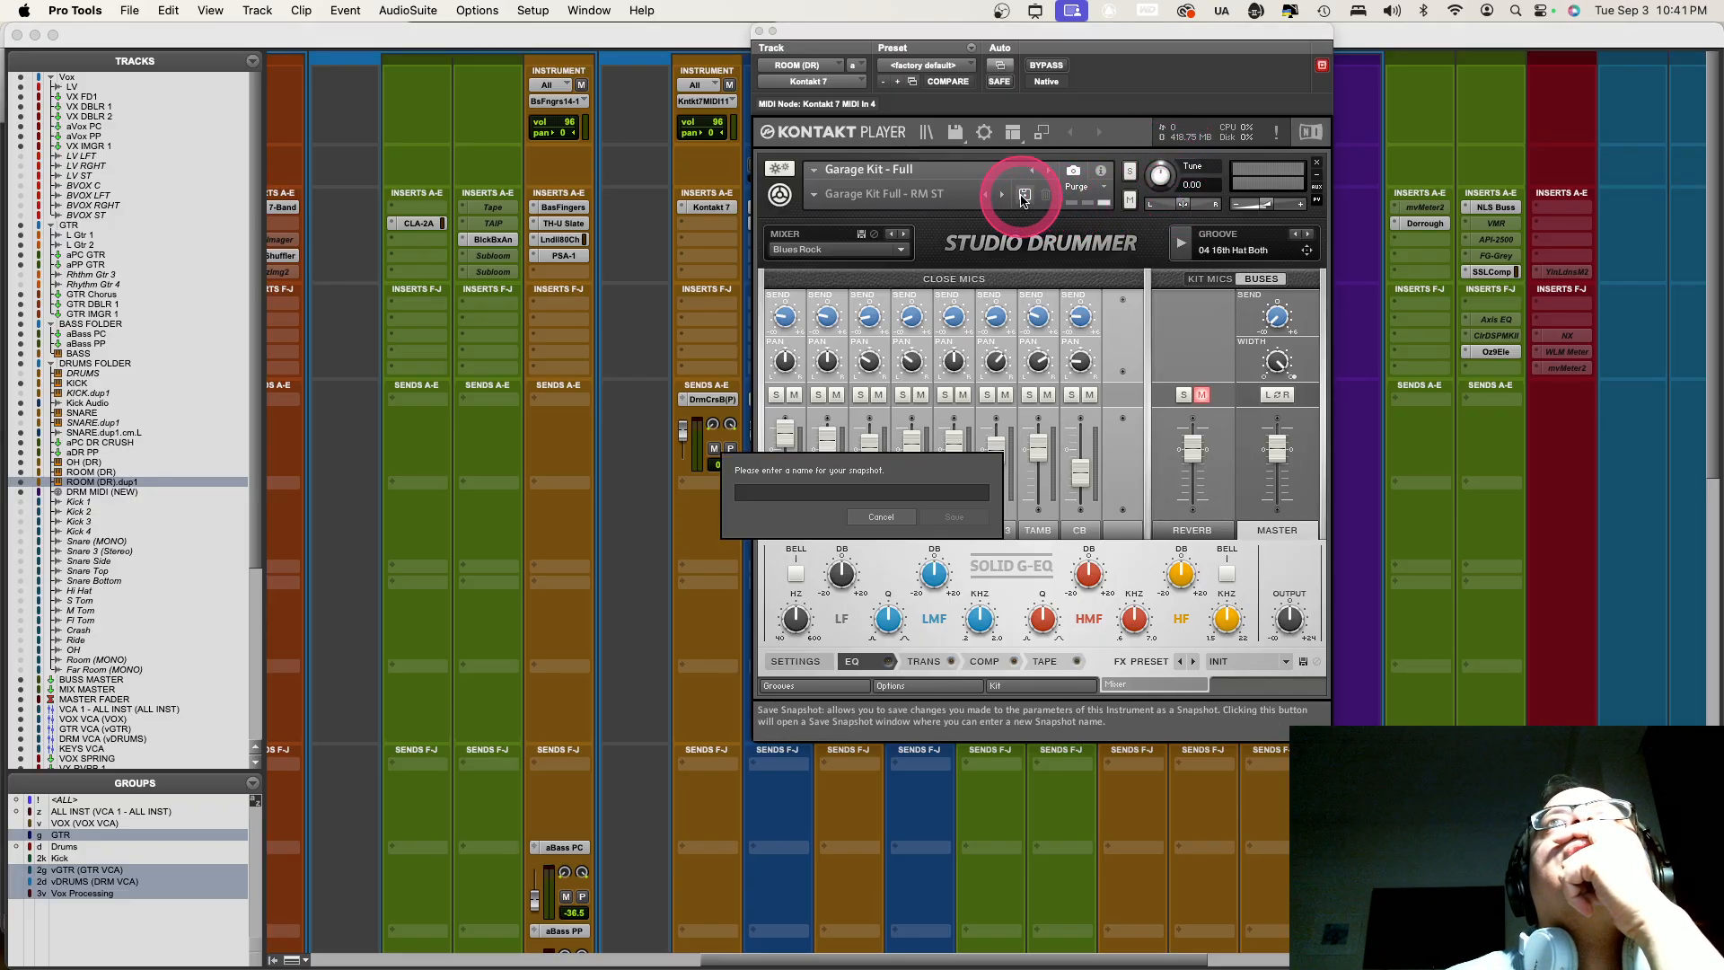
left_click(904, 498)
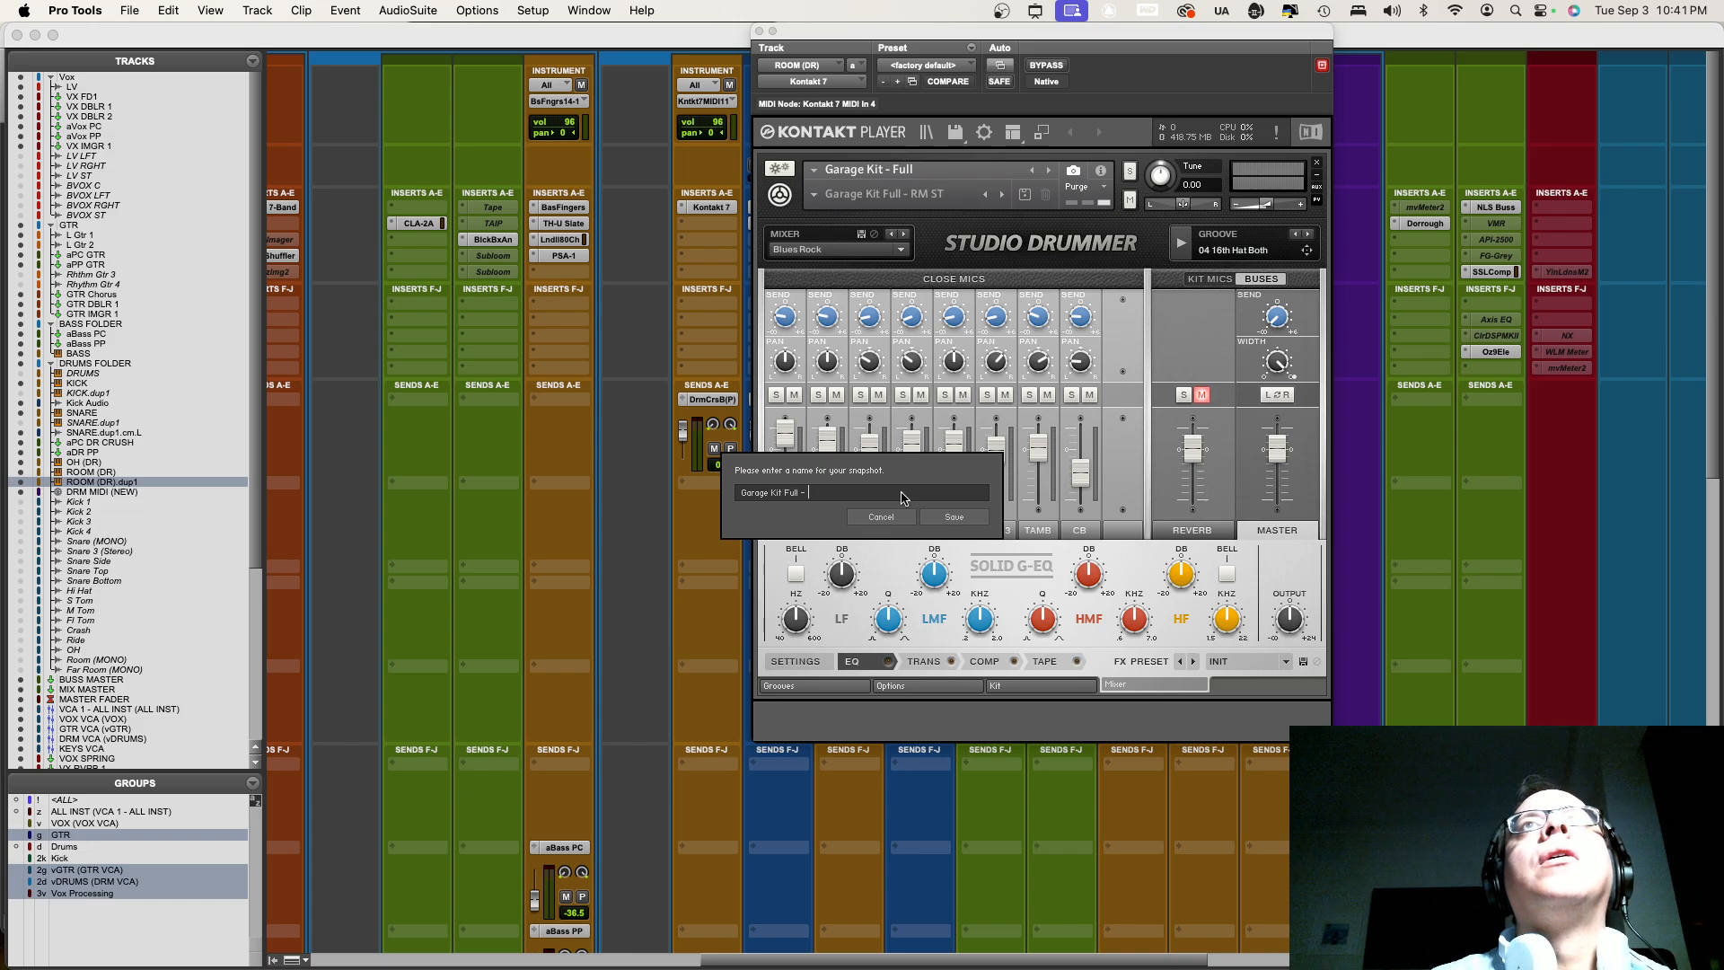
key("Return")
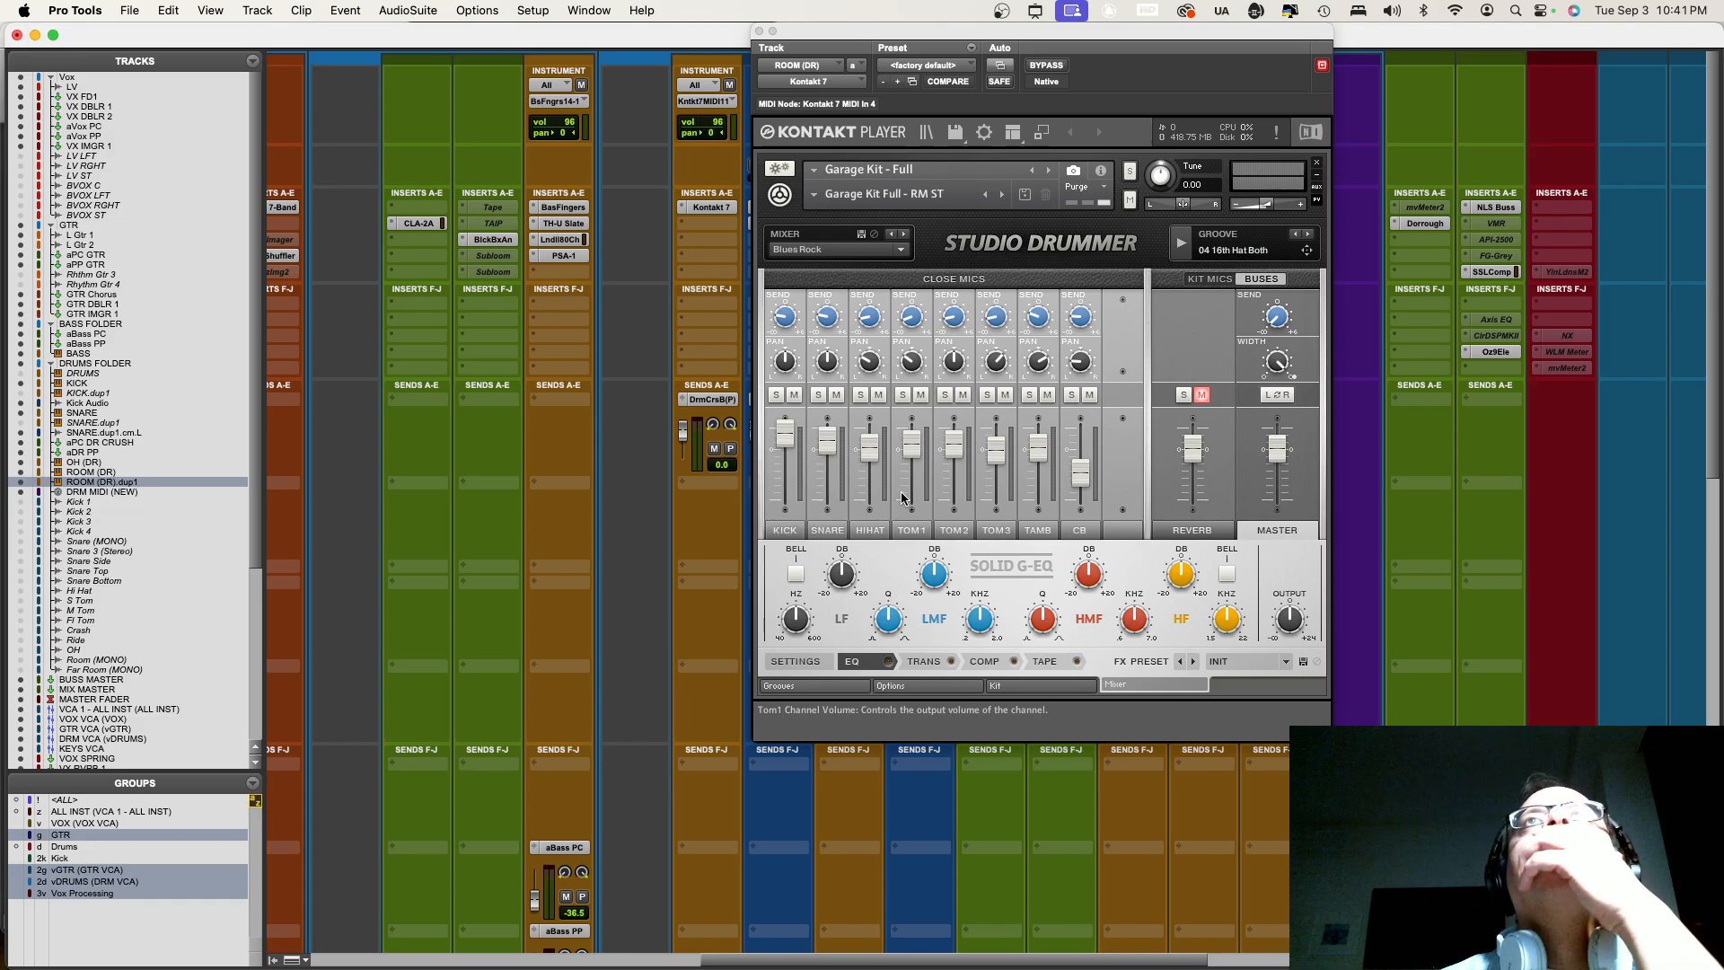
left_click(1023, 194)
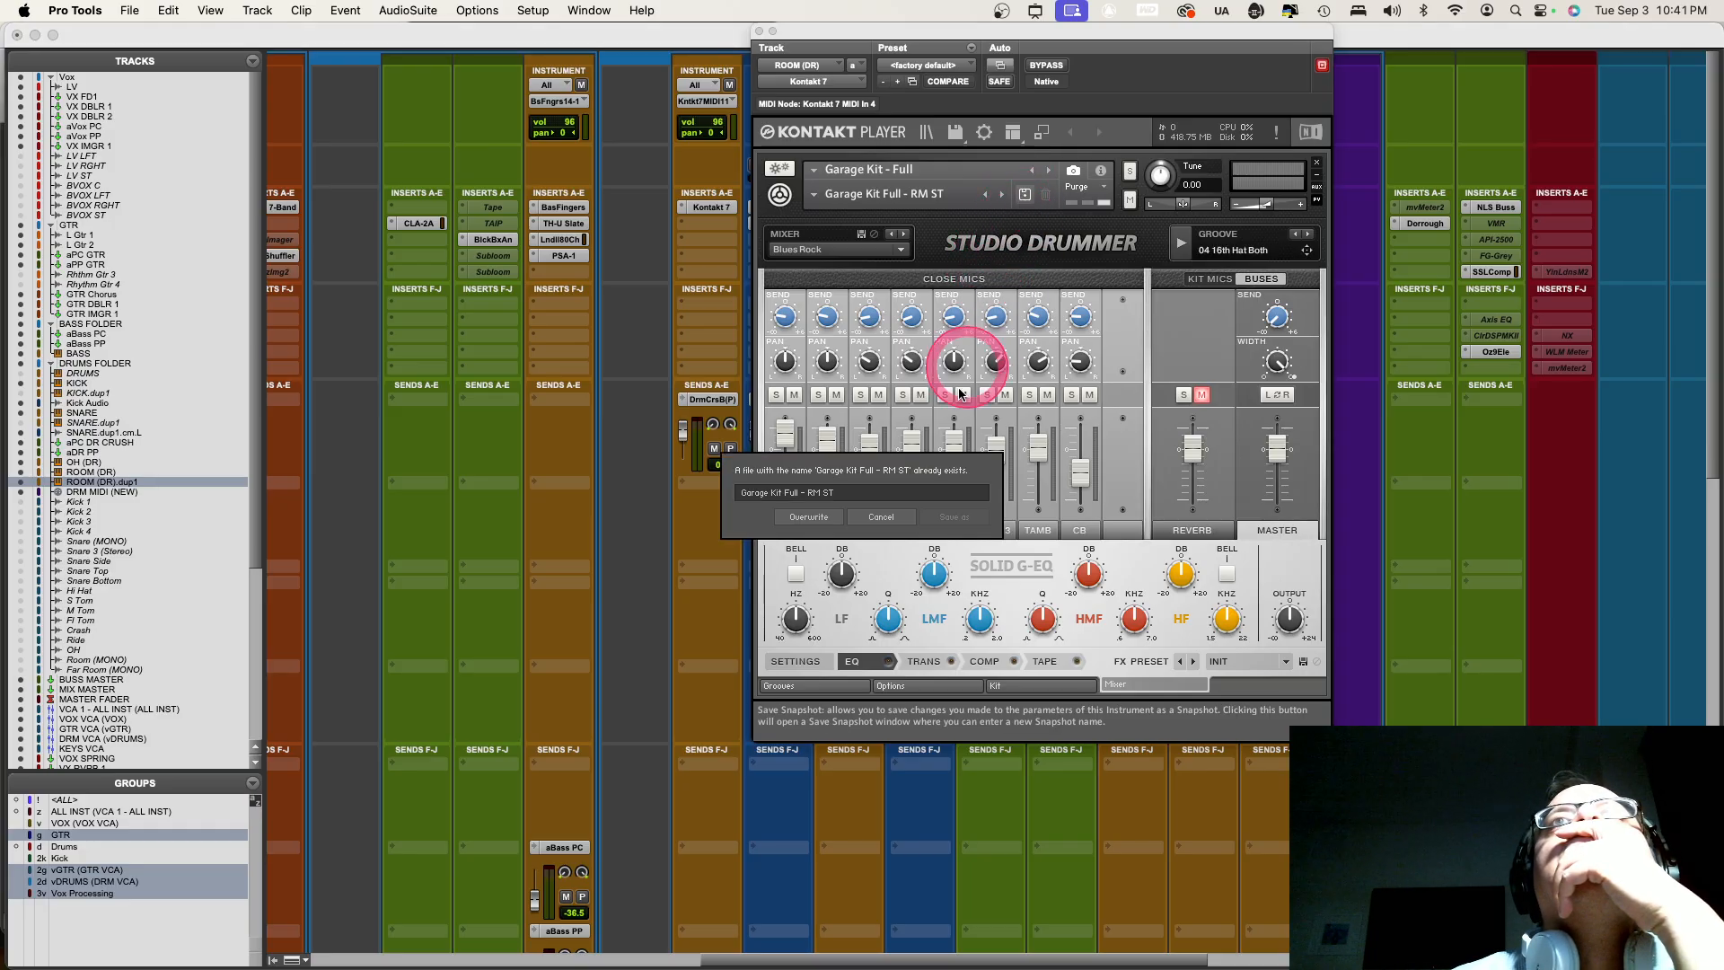
left_click(813, 515)
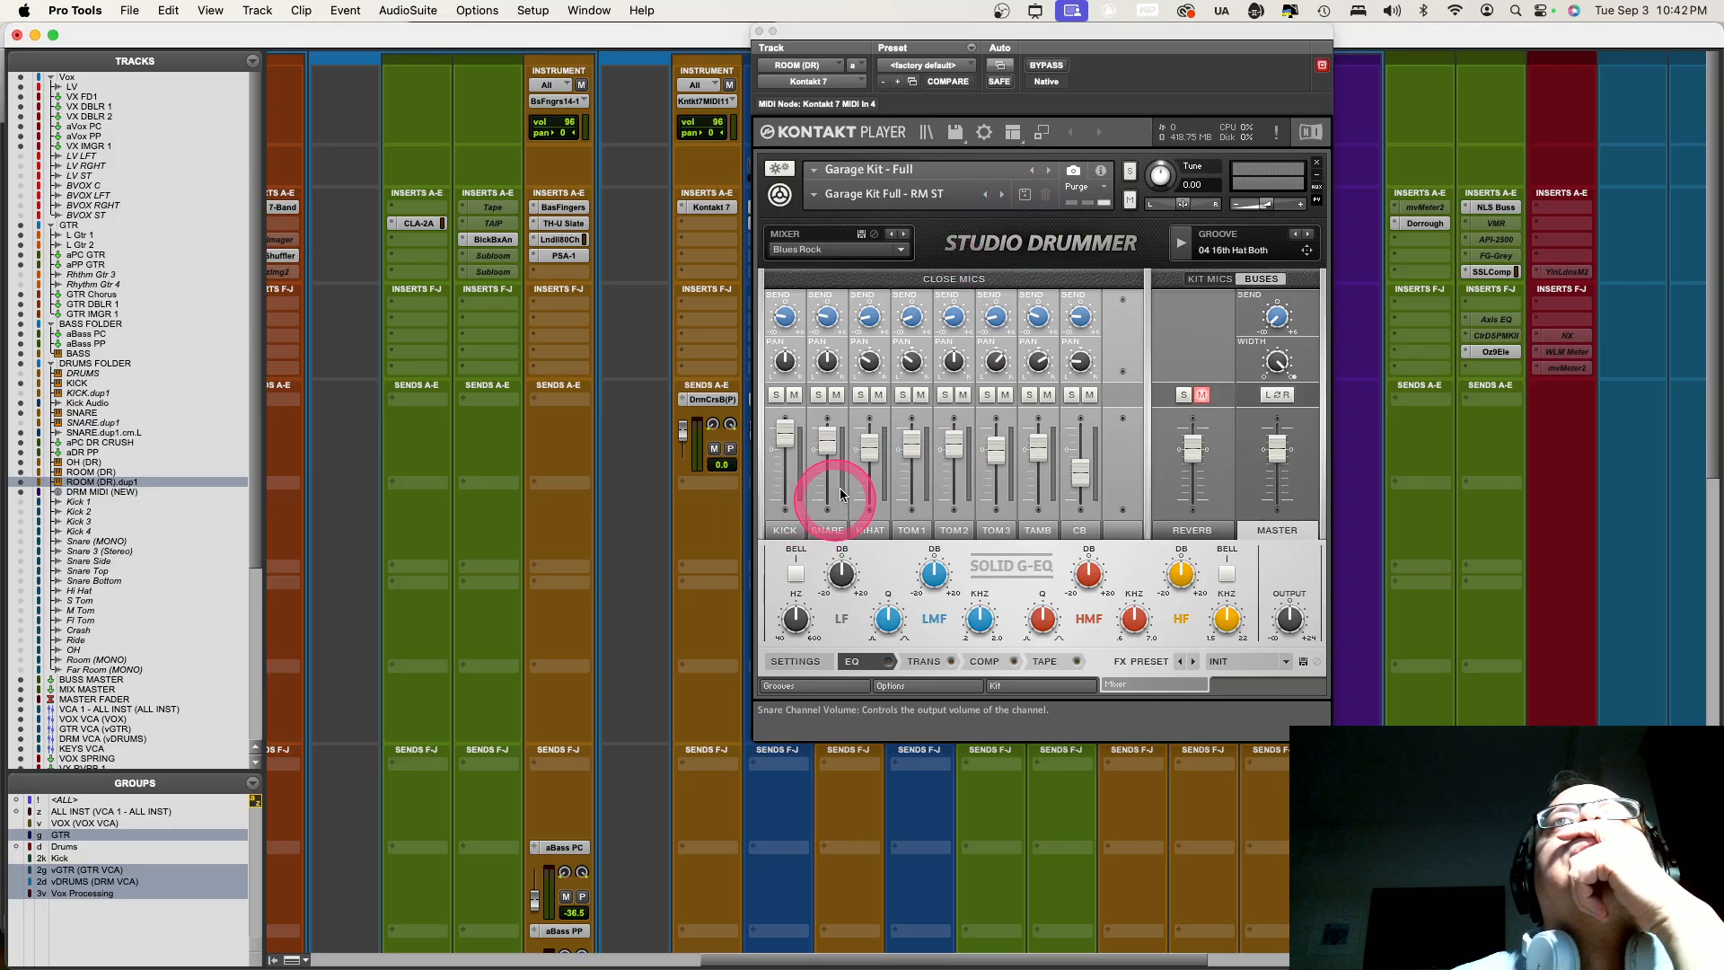
Recheck the kit mic and bus settings in the ROOM (DR) and OH (DR) tracks' Kontakt 7 instruments, closing each one
left_click(1228, 278)
left_click(1255, 280)
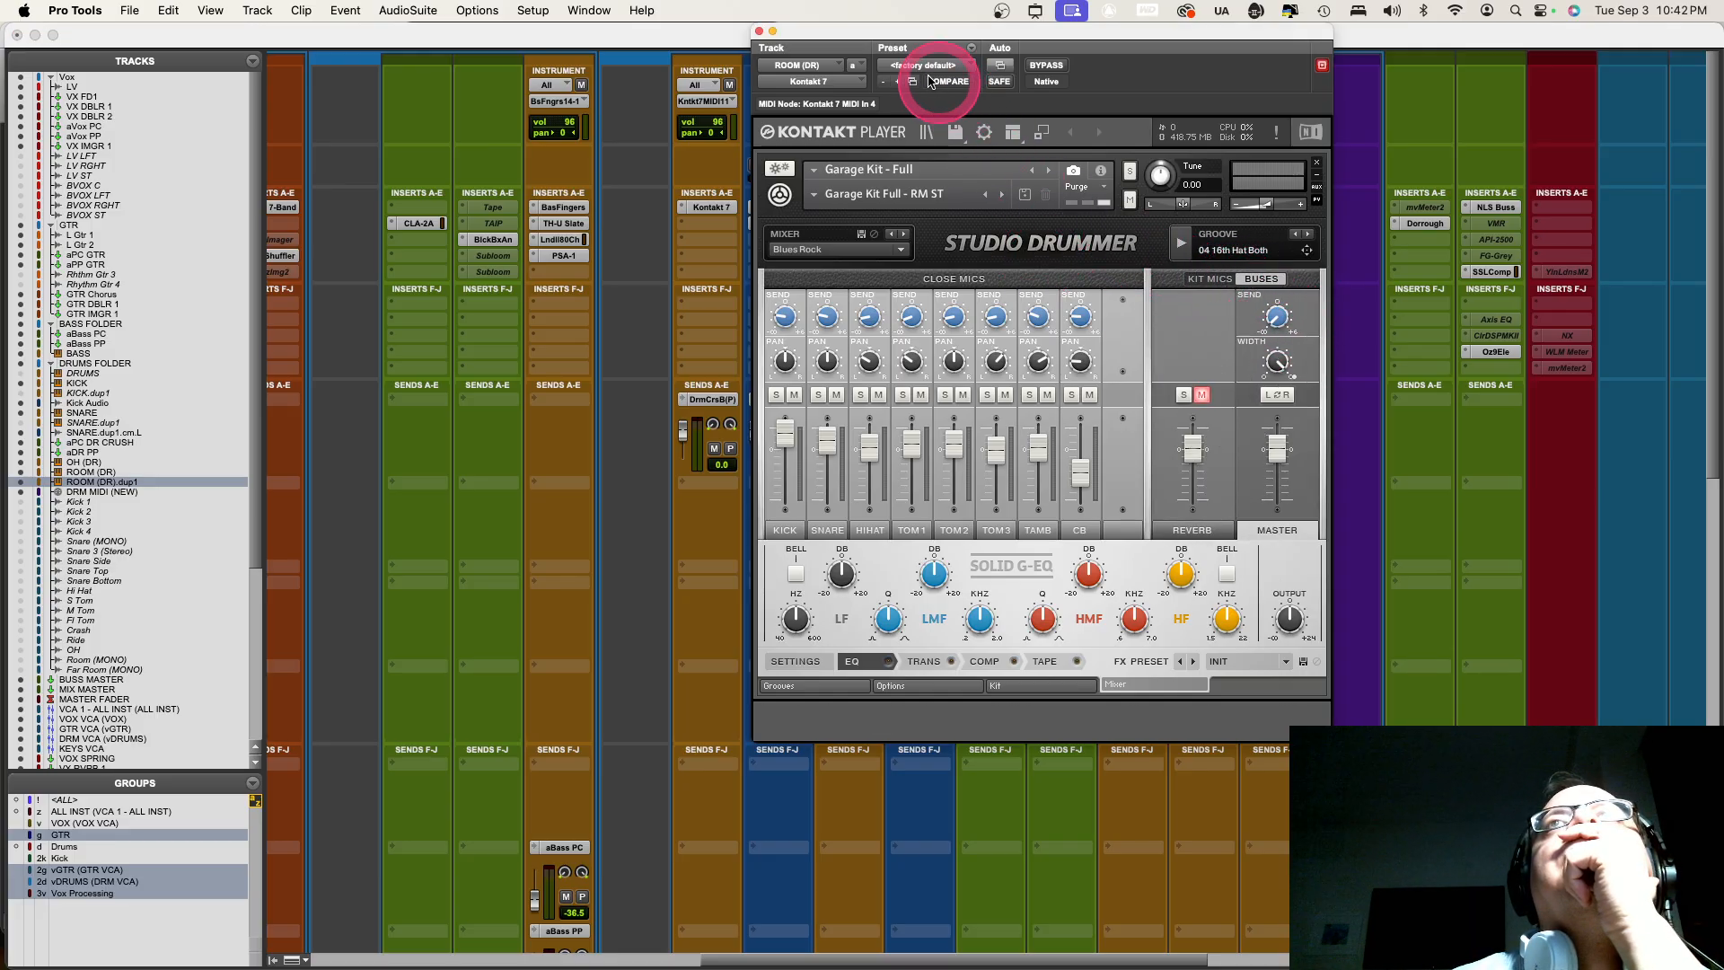
left_click(759, 32)
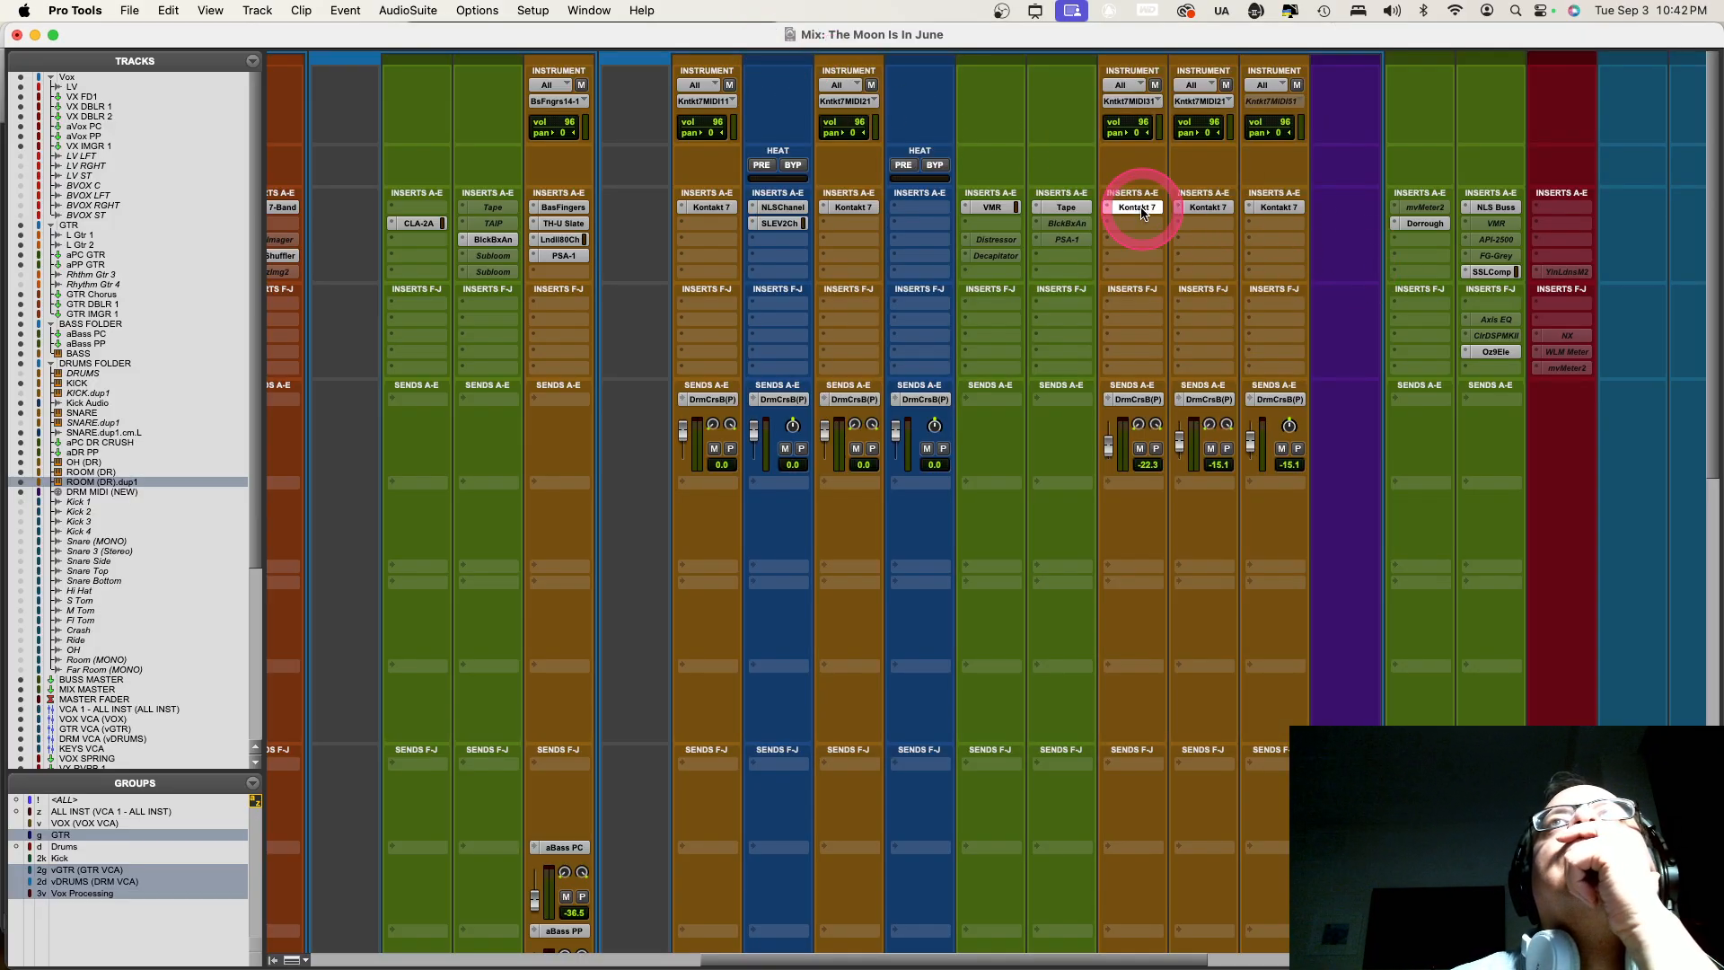
left_click(1138, 208)
left_click(1209, 279)
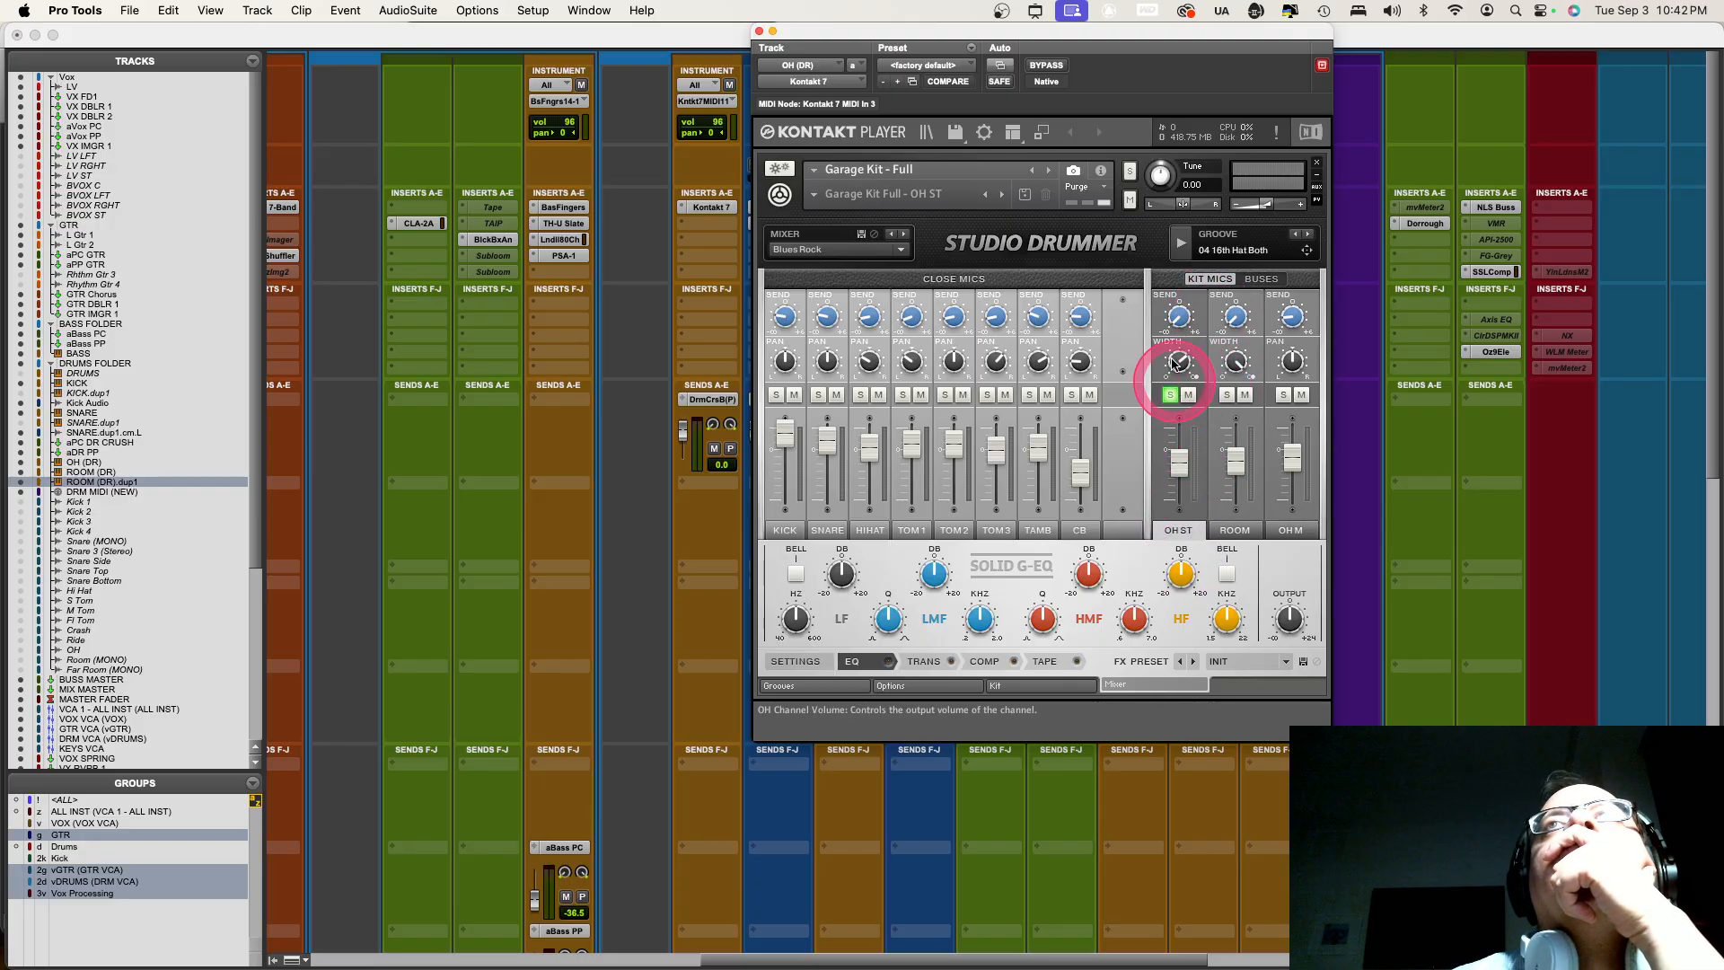
left_click(758, 33)
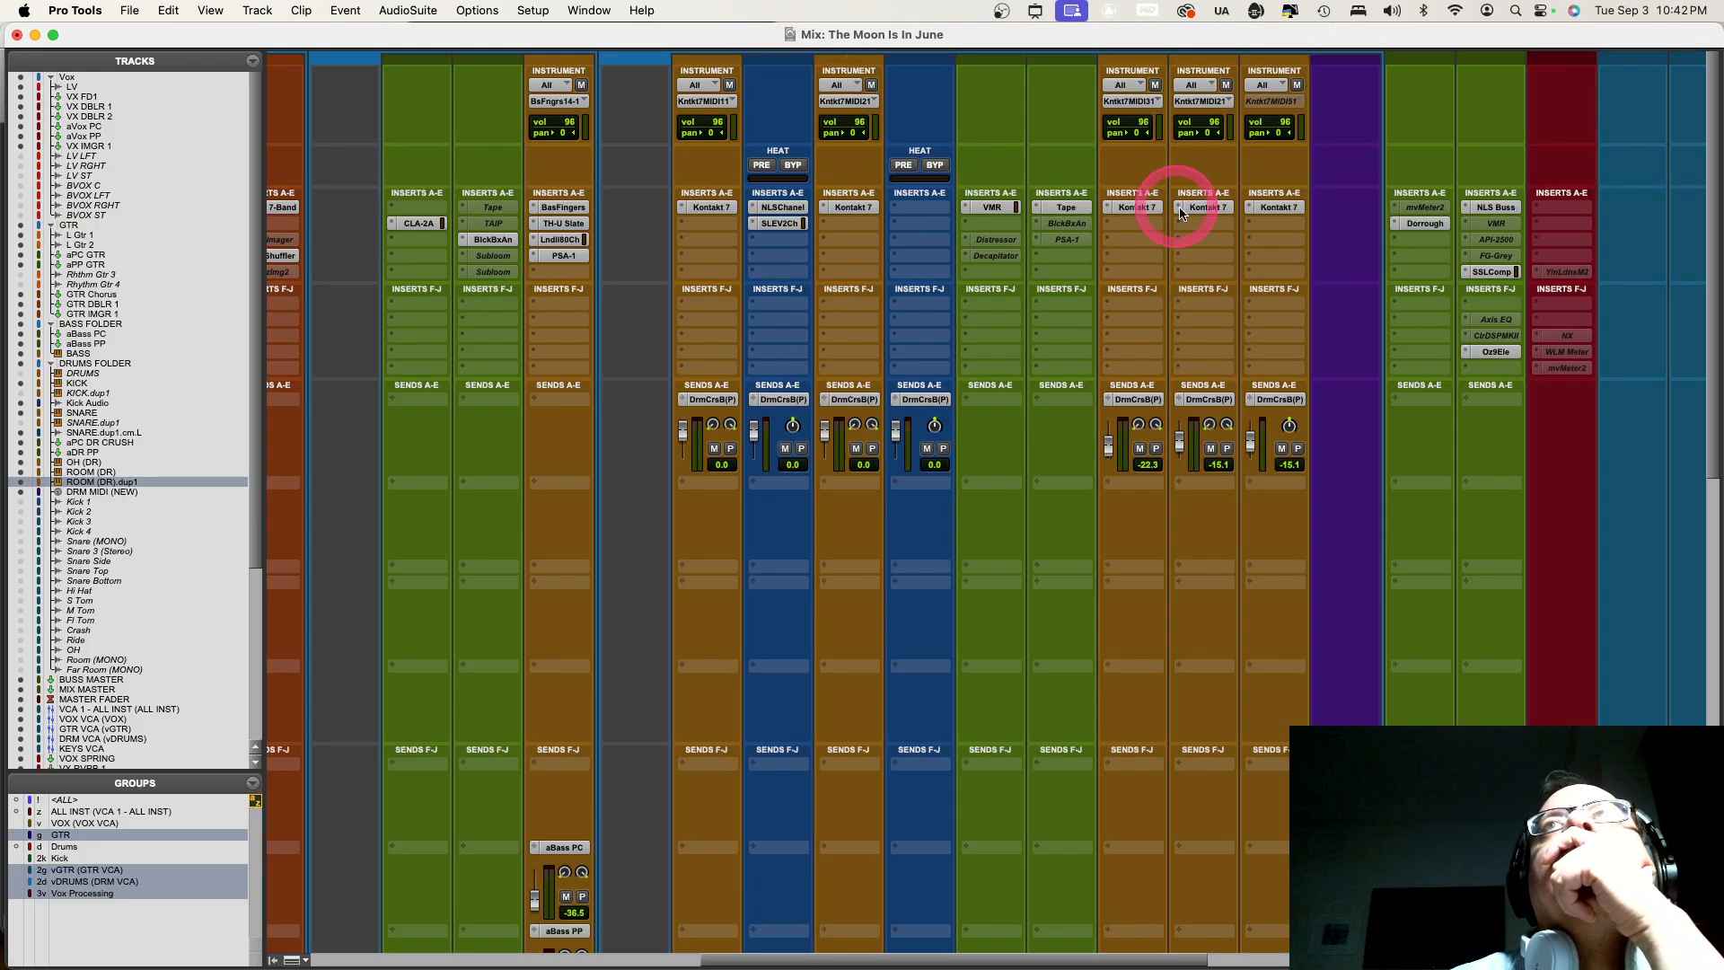
Save the ROOM (DR).dup1 track's Kontakt 7 settings as a new snapshot named "Garage Kit Full - RM MONO"
left_click(1280, 207)
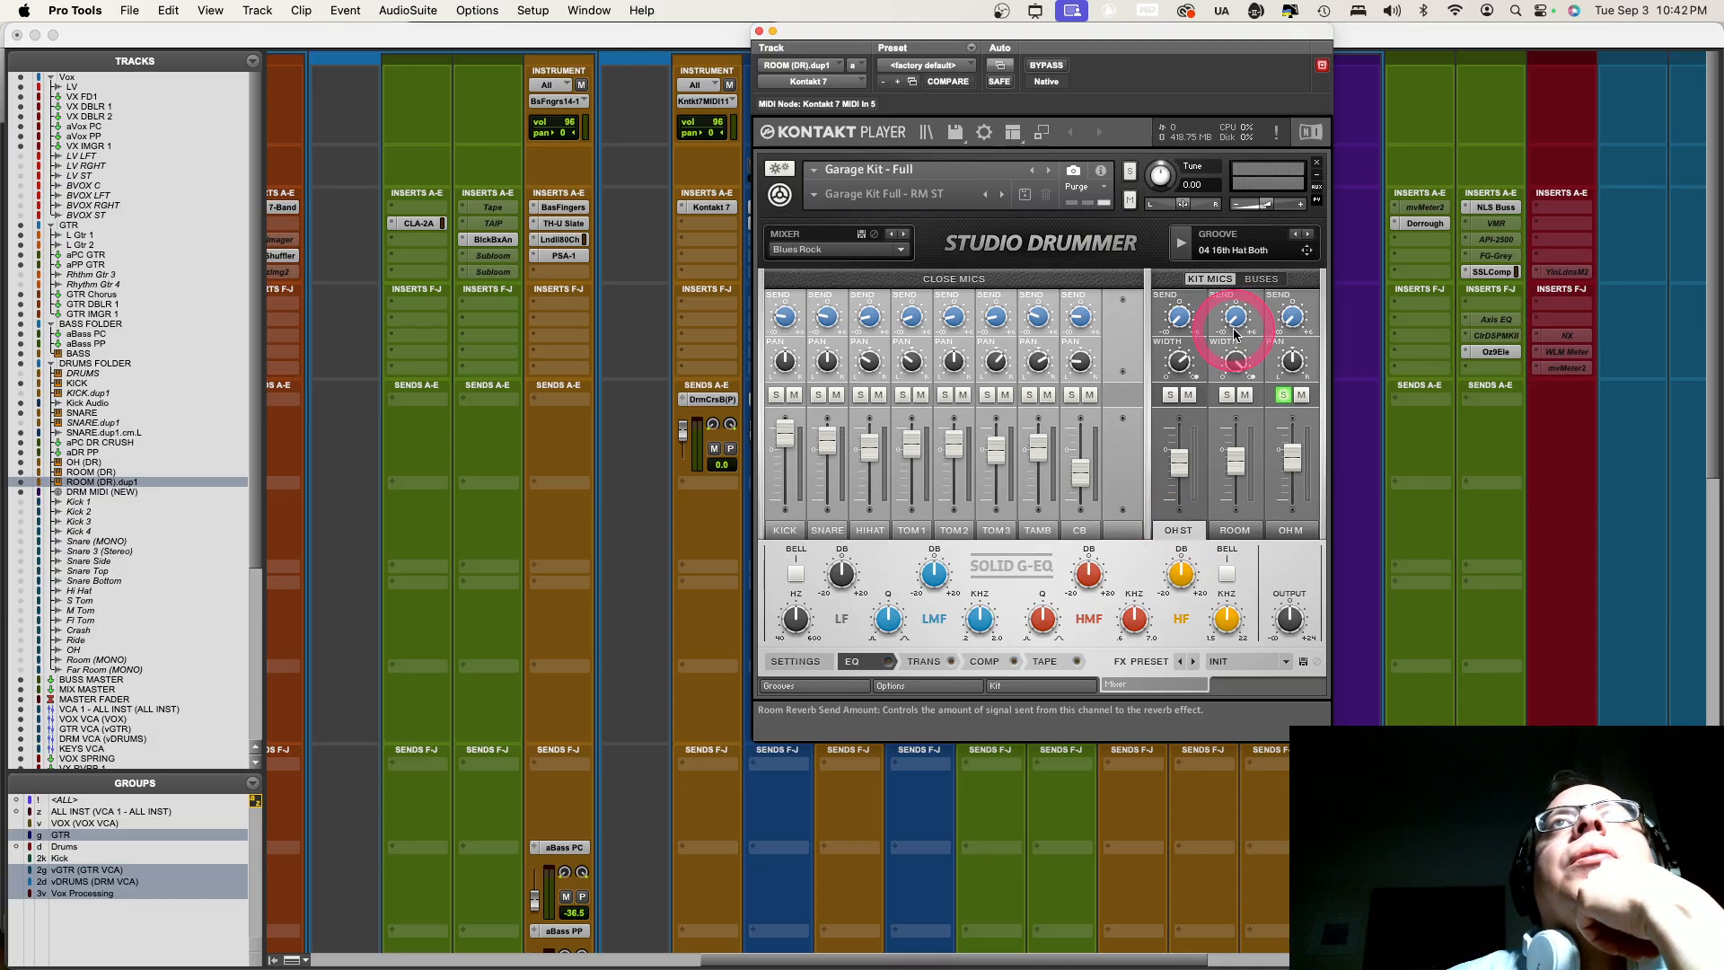
left_click(1025, 195)
left_click(838, 494)
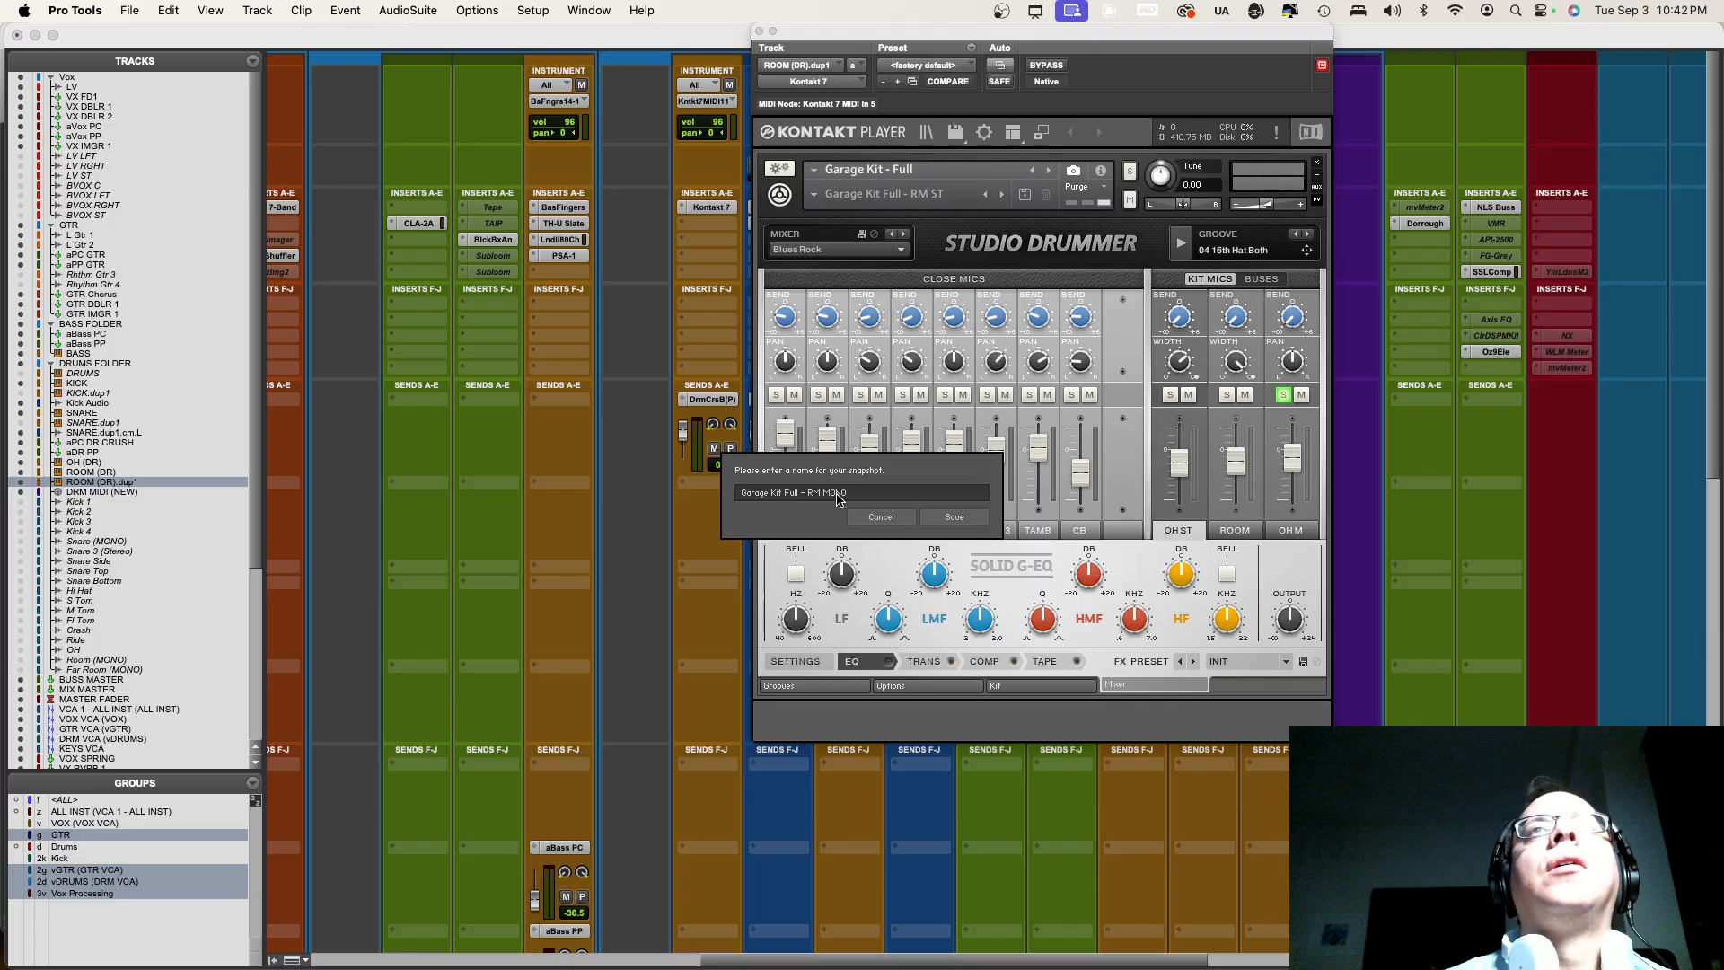
key("Return")
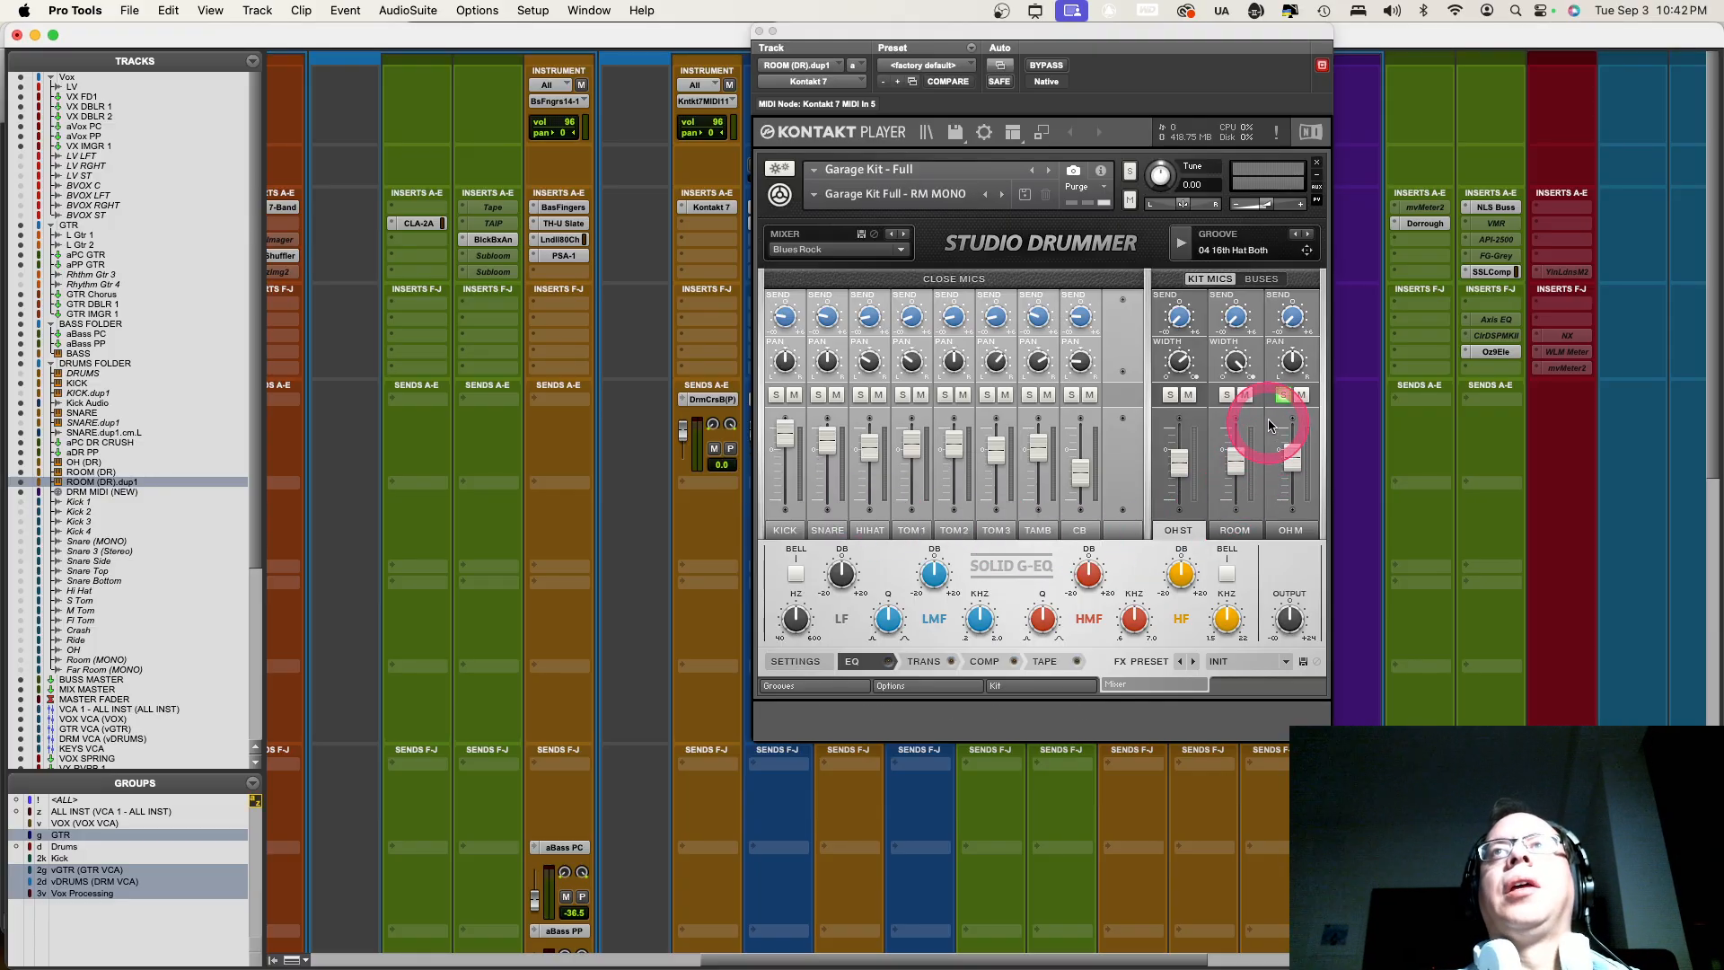
Load the INIT FX preset on the duplicated room instrument's Master bus and overwrite the "Garage Kit Full - RM MONO" snapshot
left_click(1238, 532)
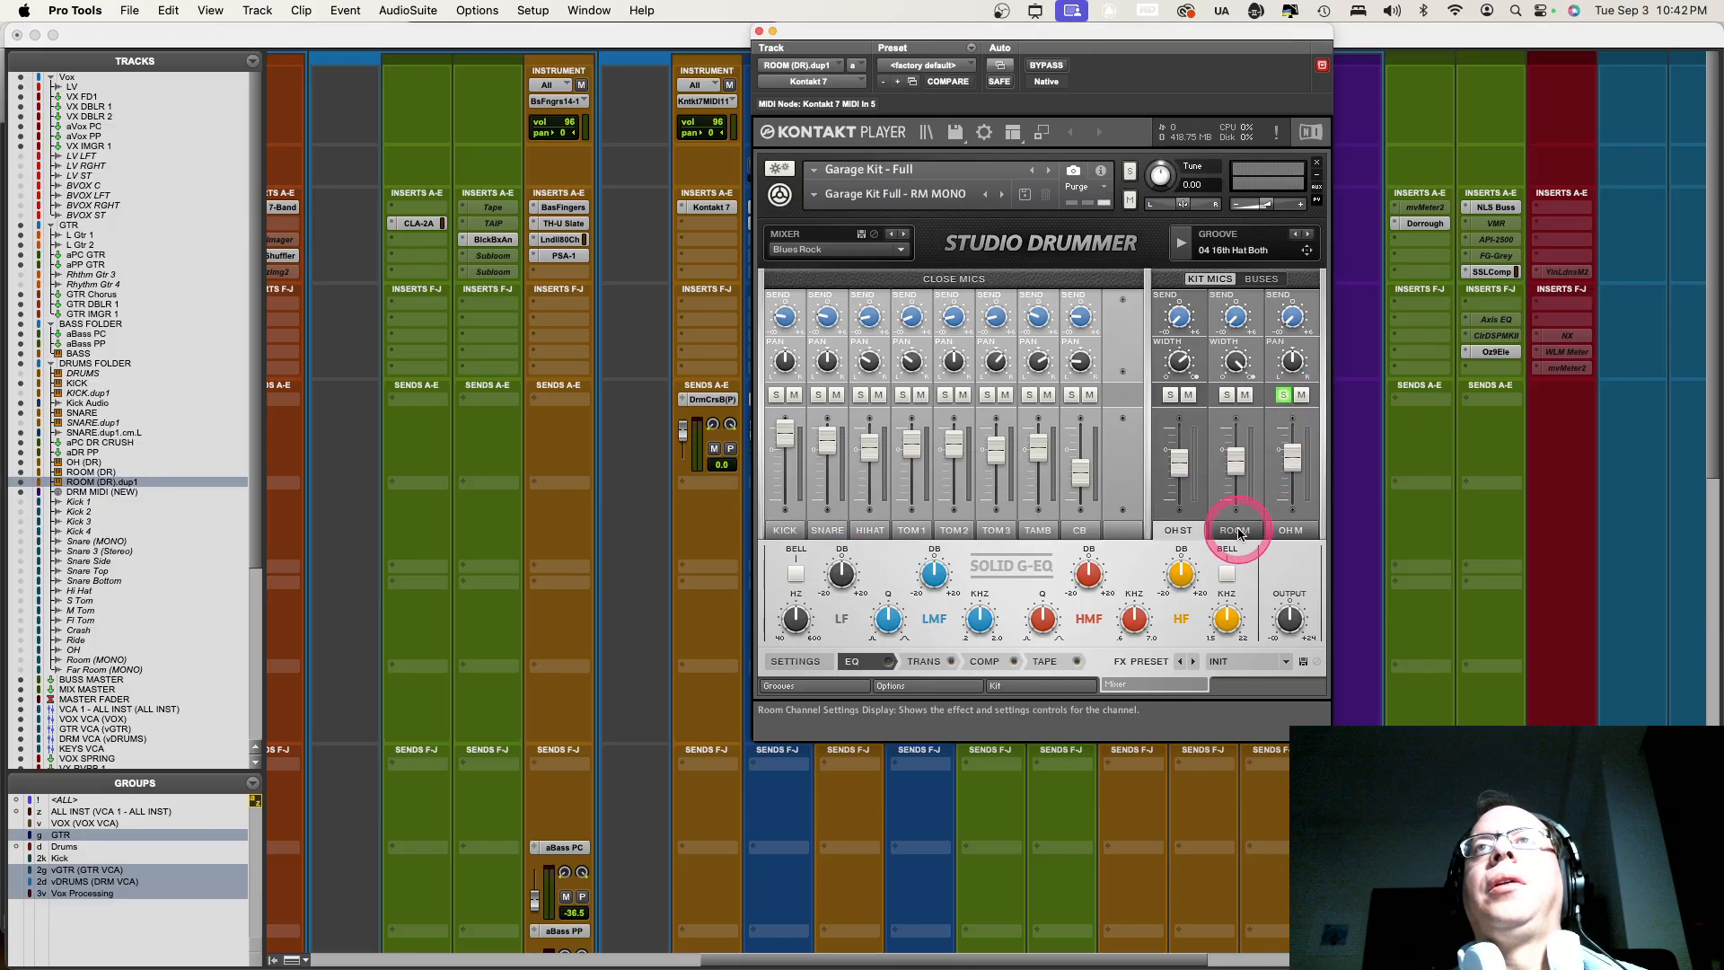
left_click(1261, 278)
left_click(1203, 396)
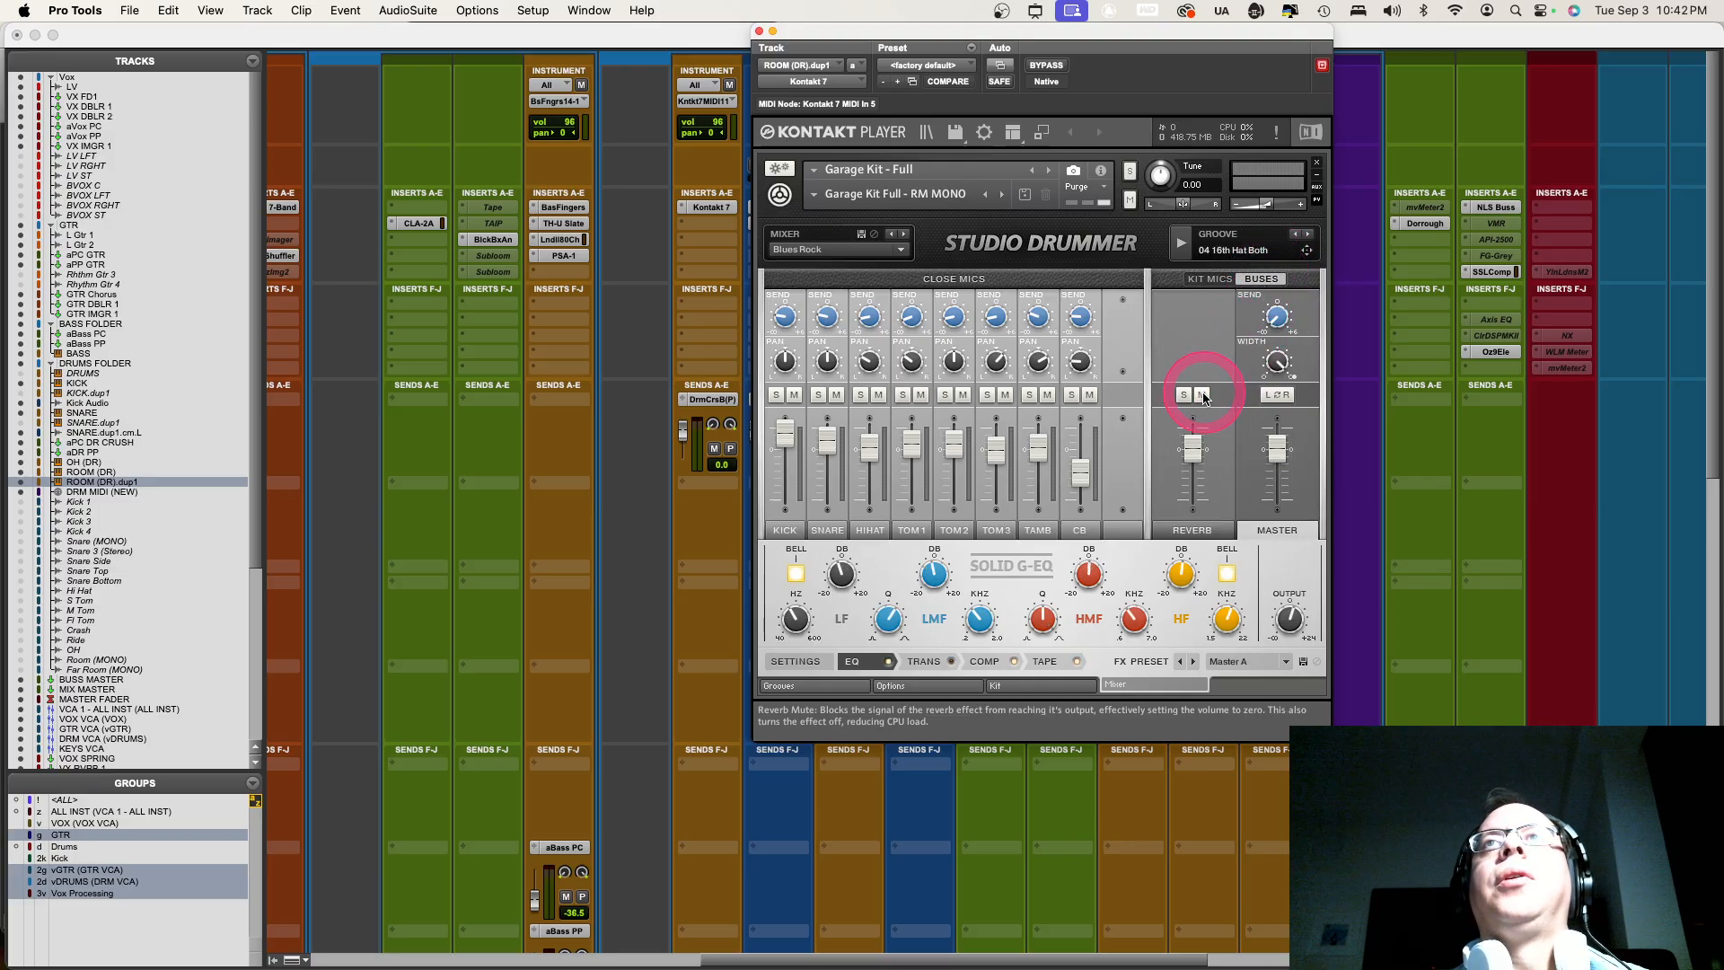
left_click(1270, 674)
left_click(1239, 710)
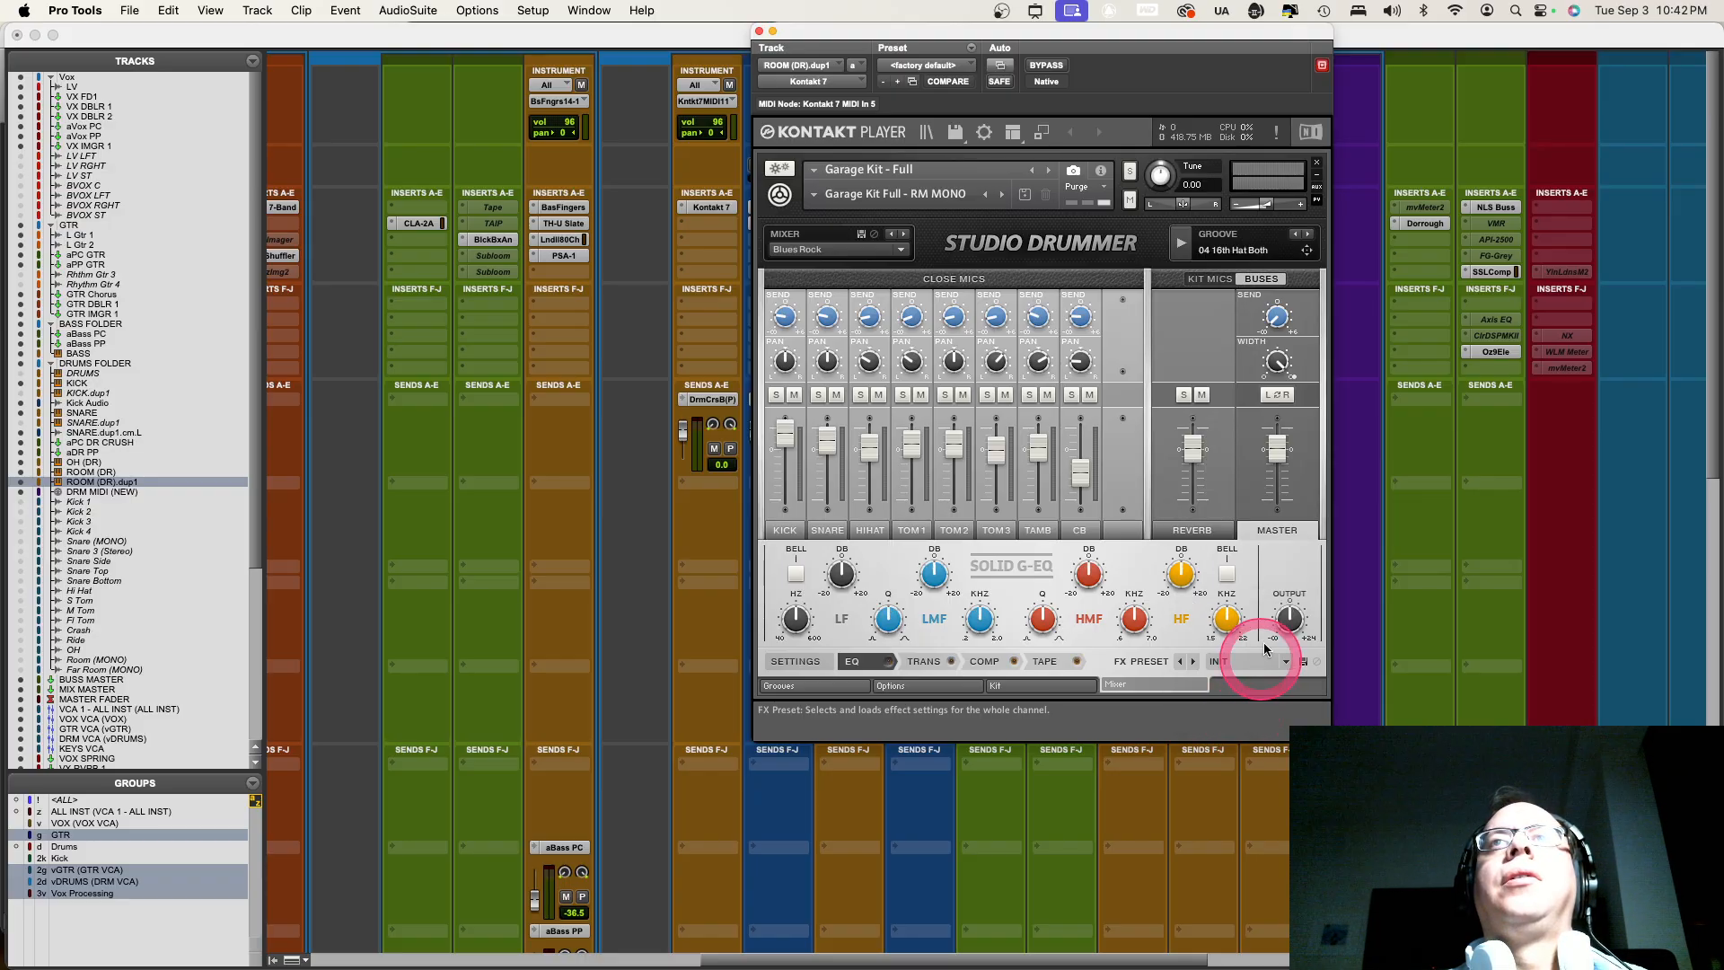
left_click(1027, 194)
left_click(818, 519)
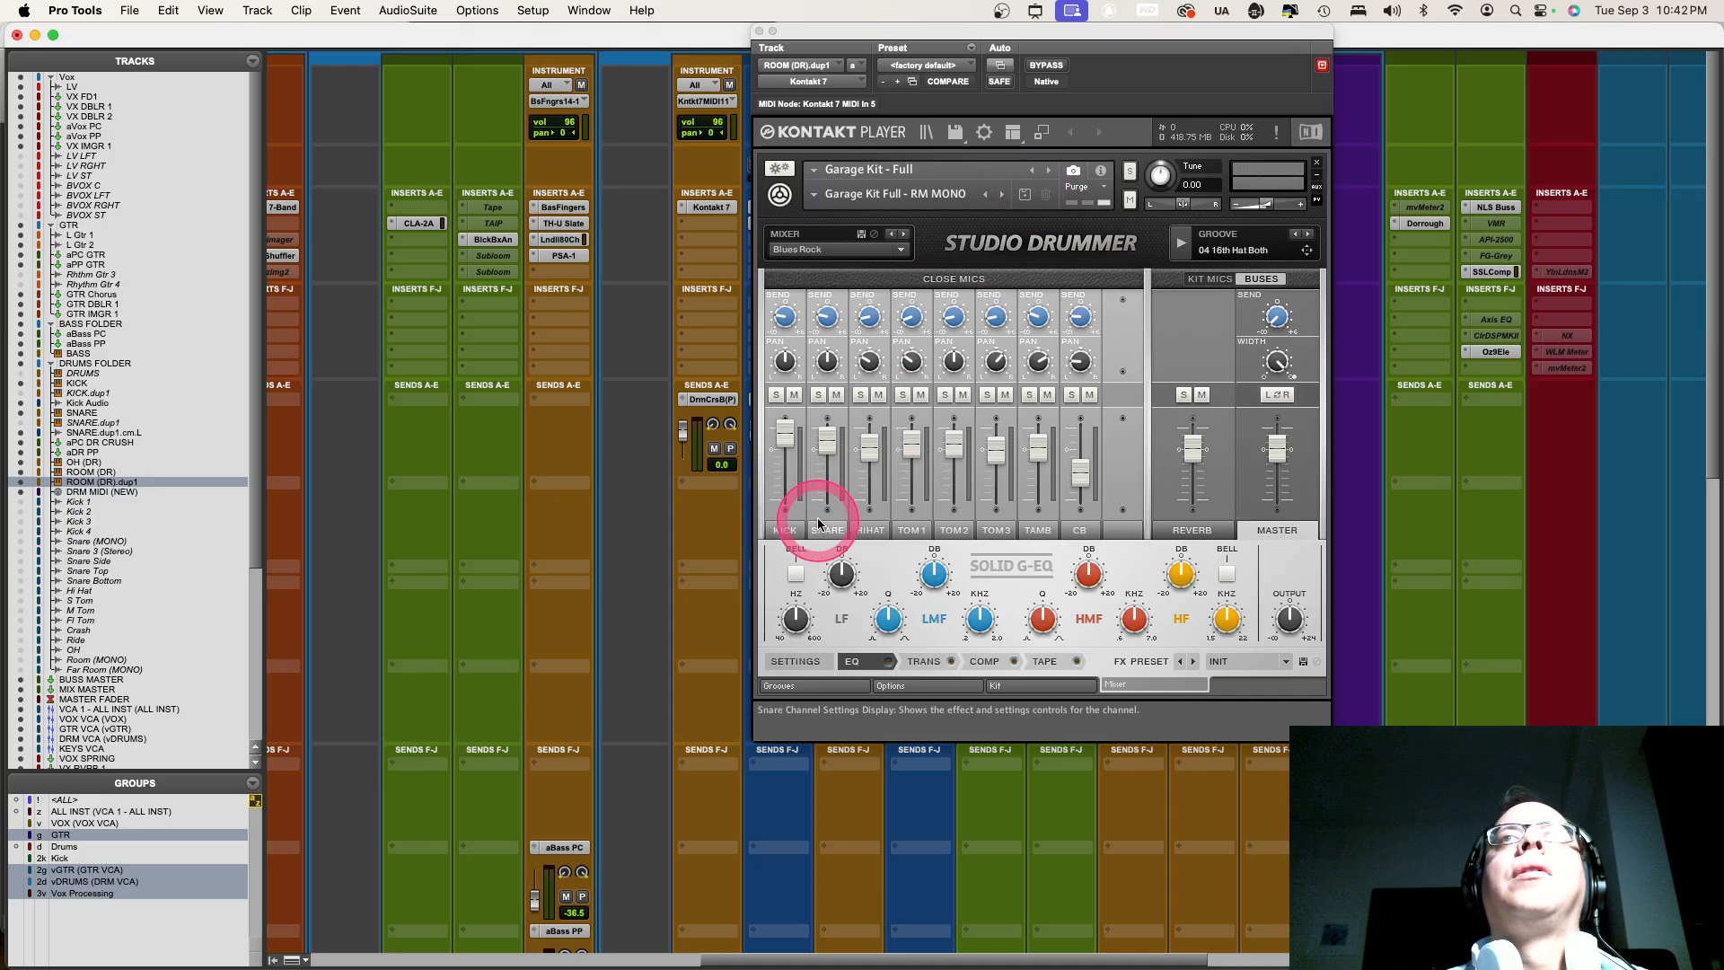
Mute the Reverb bus, overwrite the "Garage Kit Full - RM MONO" snapshot with this change, and close the instrument
left_click(1202, 395)
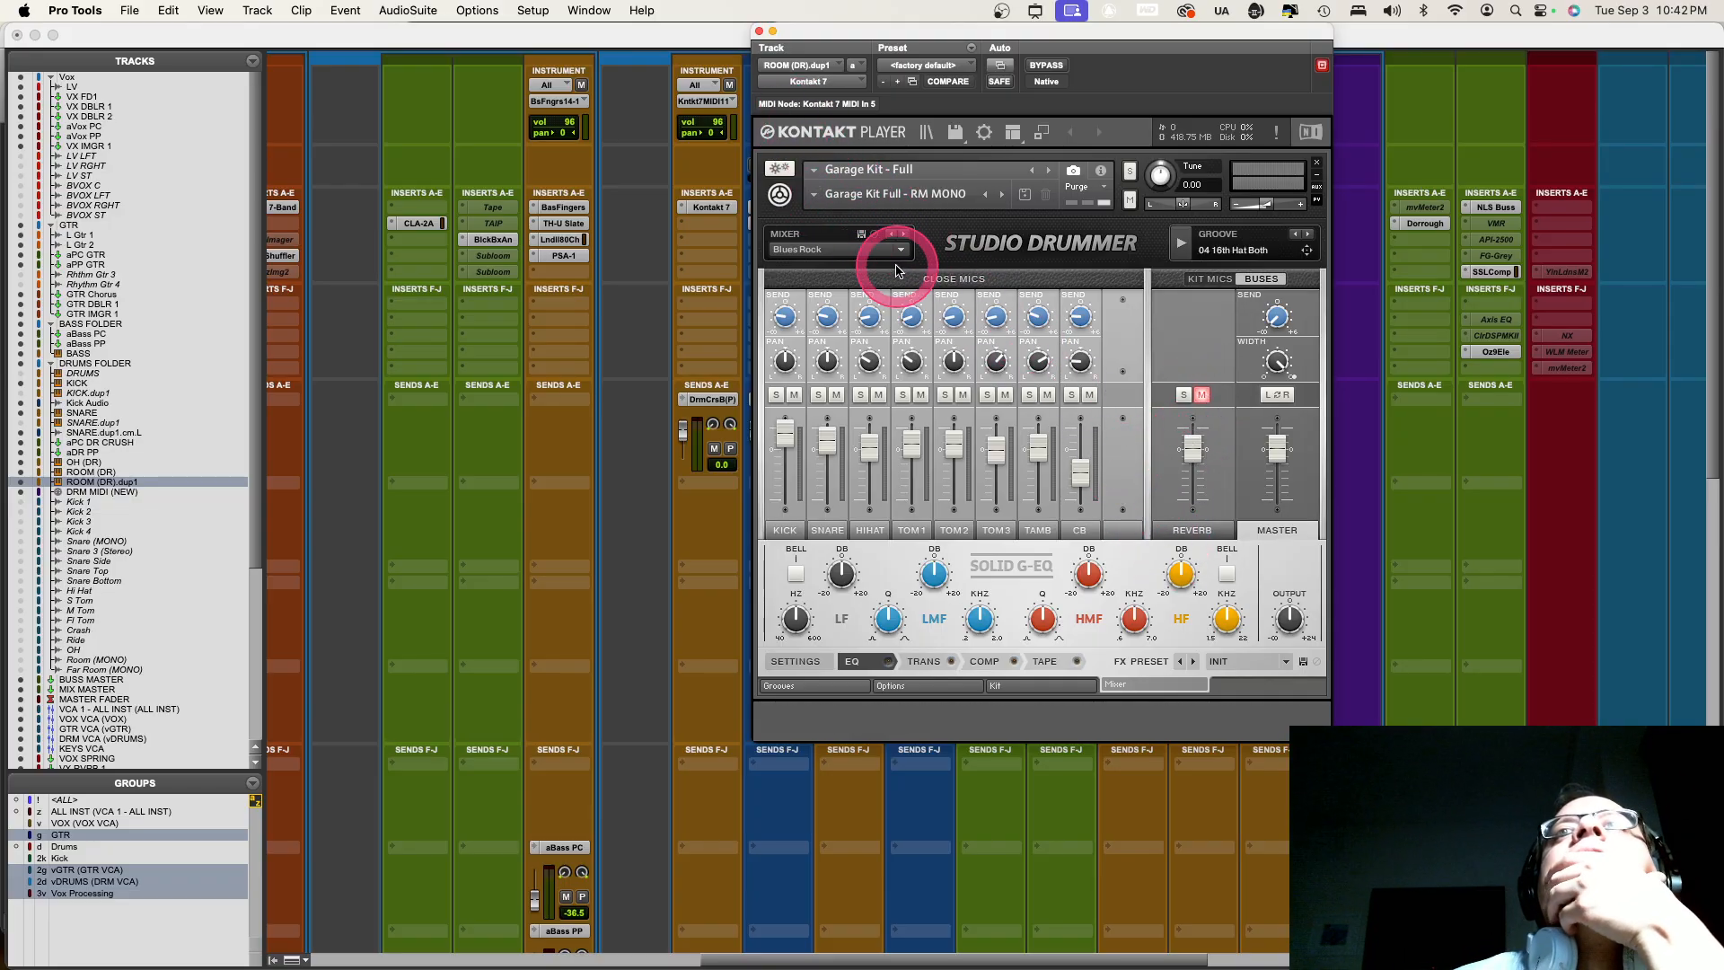
left_click(1024, 194)
left_click(808, 517)
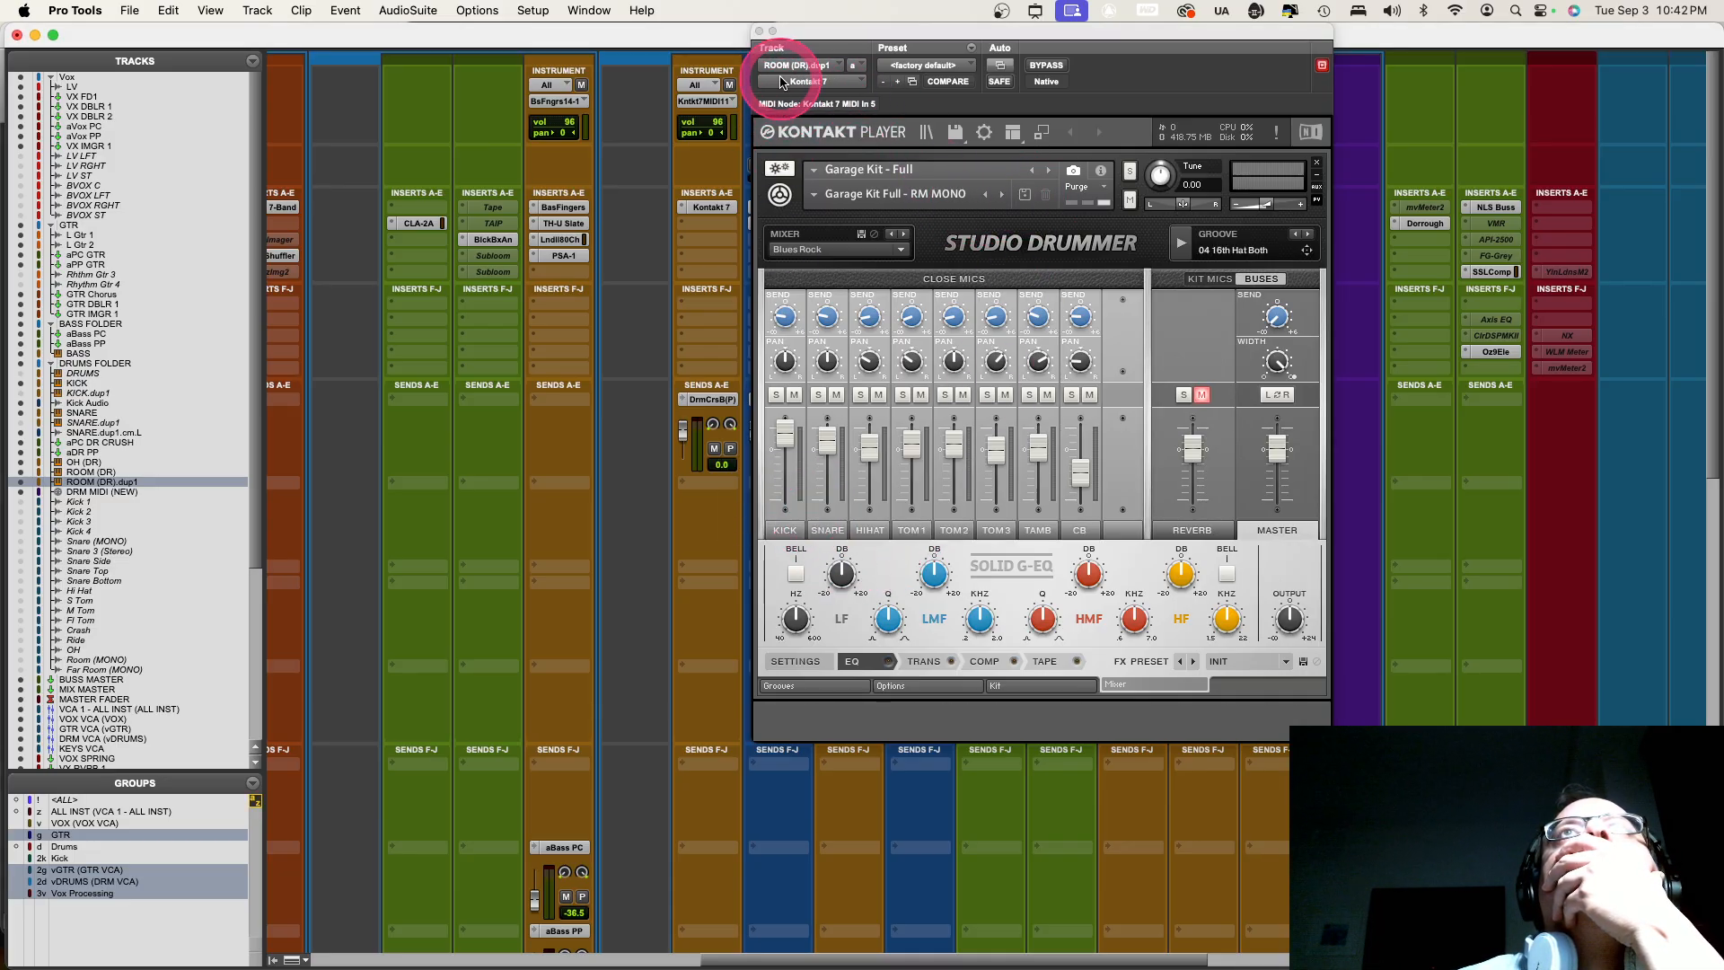
left_click(758, 32)
Move the ROOM (DR).dup1 track between the OH (DR) and ROOM (DR) tracks in the mixer
scroll(1266, 440, "down", 10)
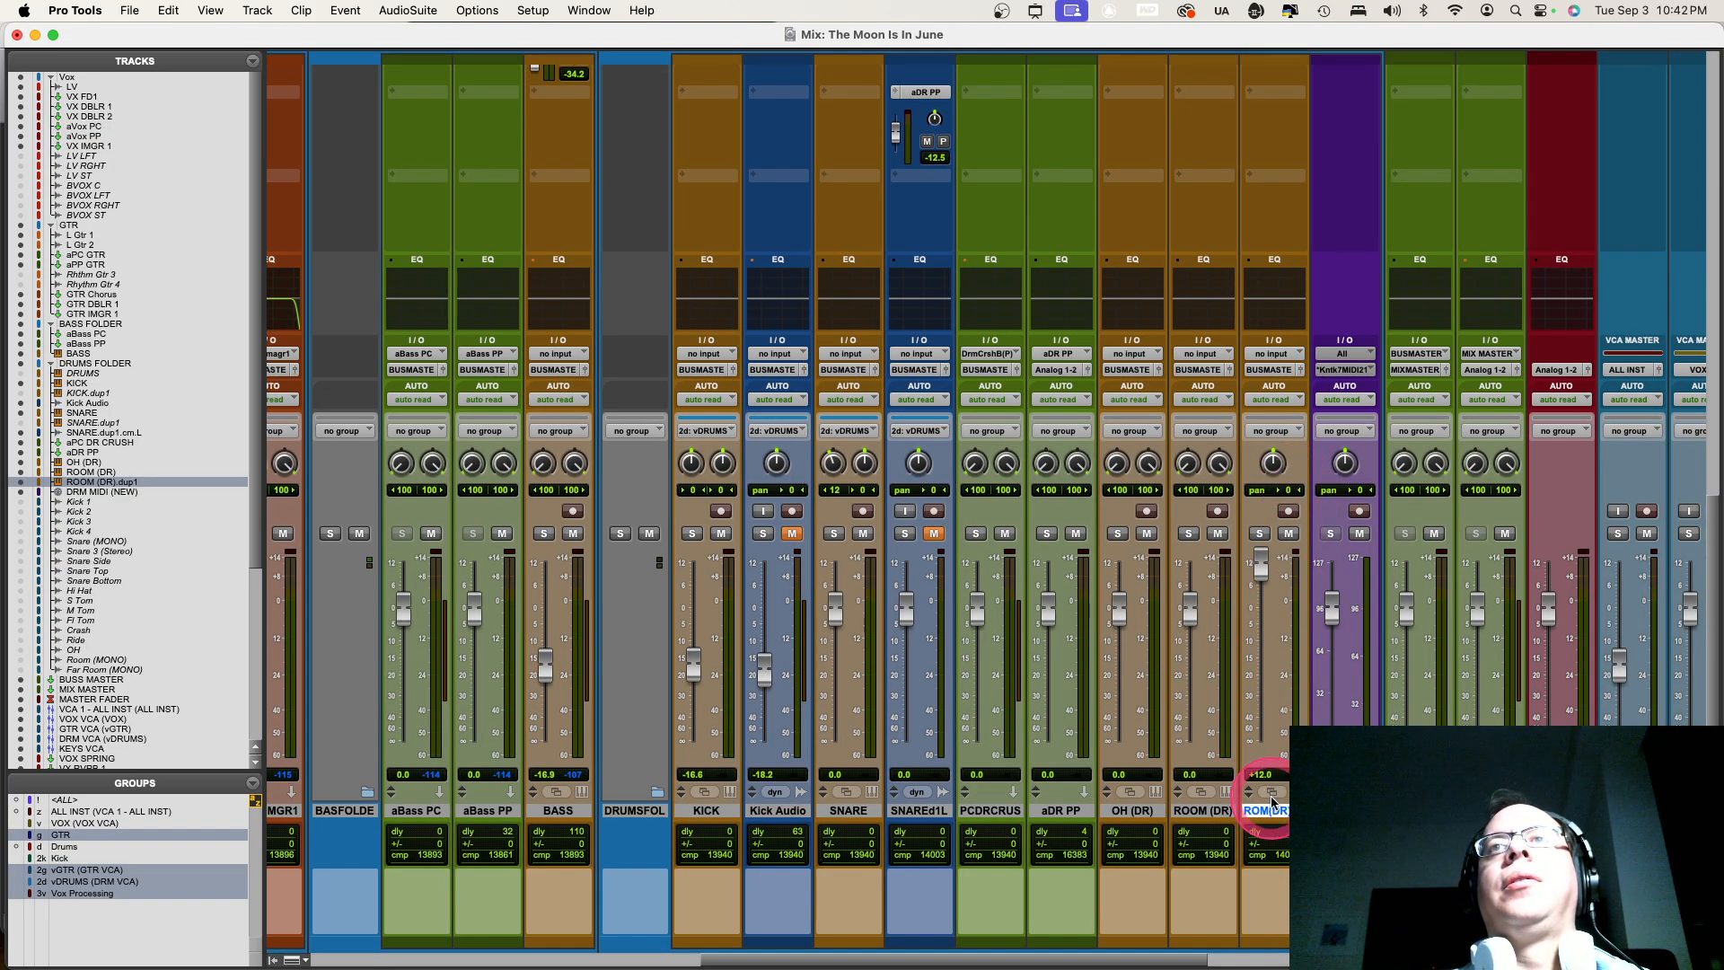
left_click_drag(1273, 812, 1195, 817)
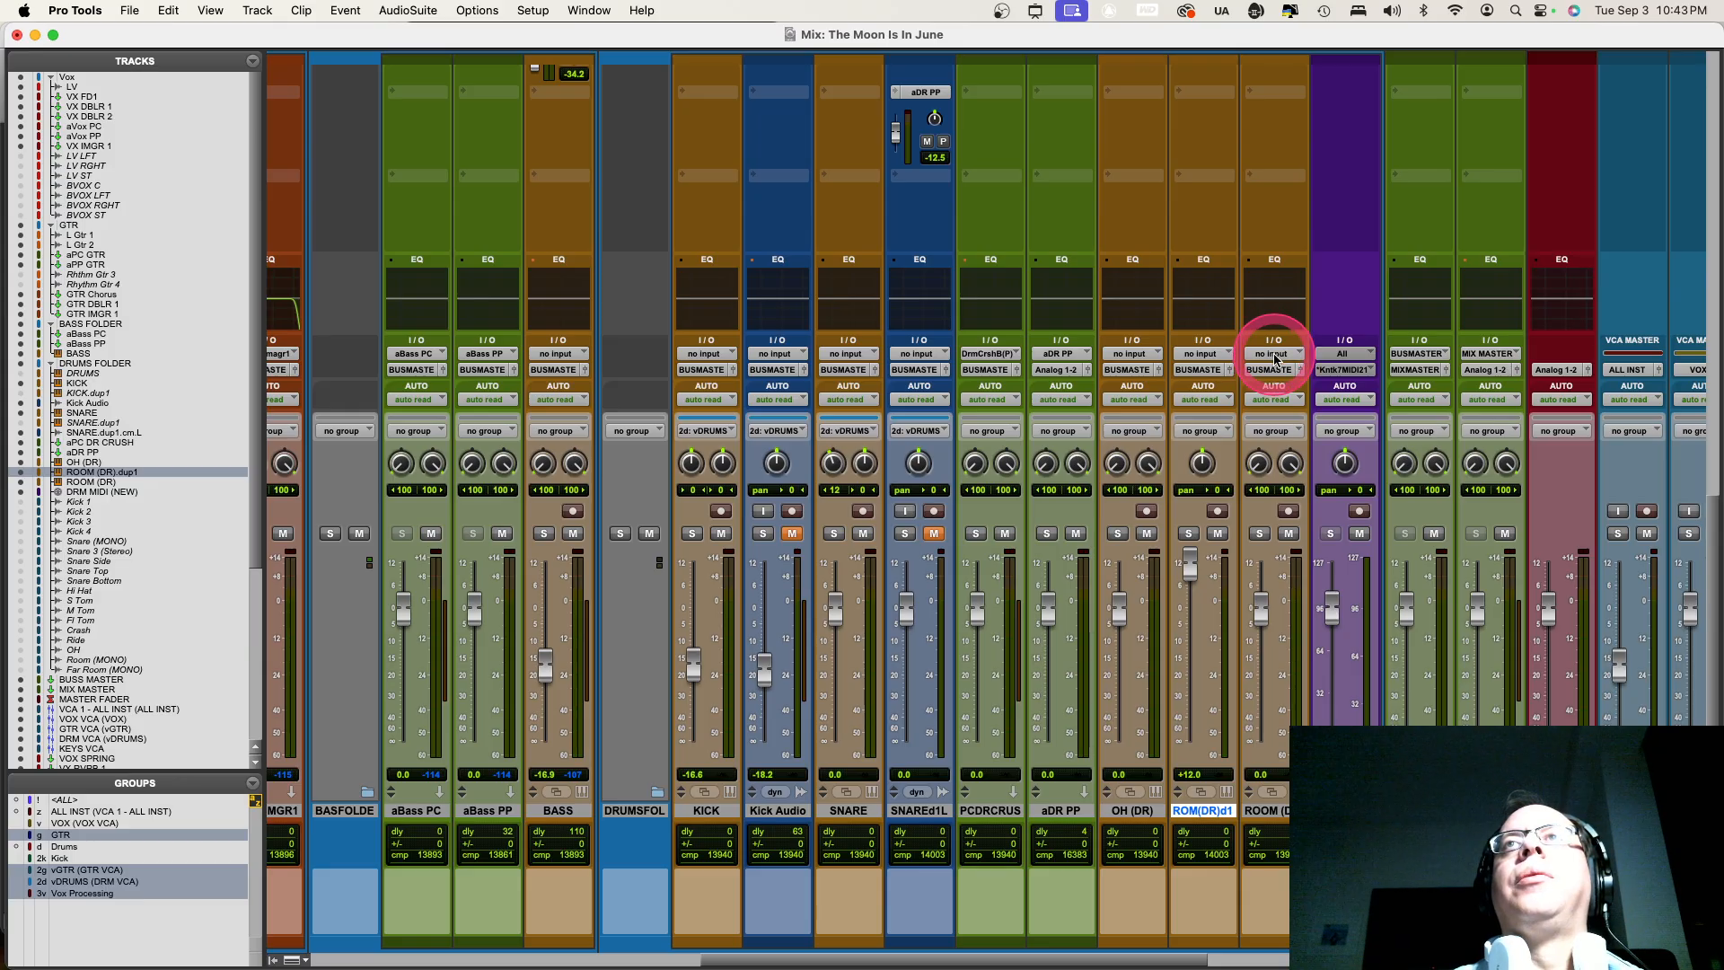
Check the MIDI output choices for the ROOM (DR).dup1 track, including its Kontakt 7 MIDI In 5 channels, without changing the assignment
scroll(1273, 357, "up", 10)
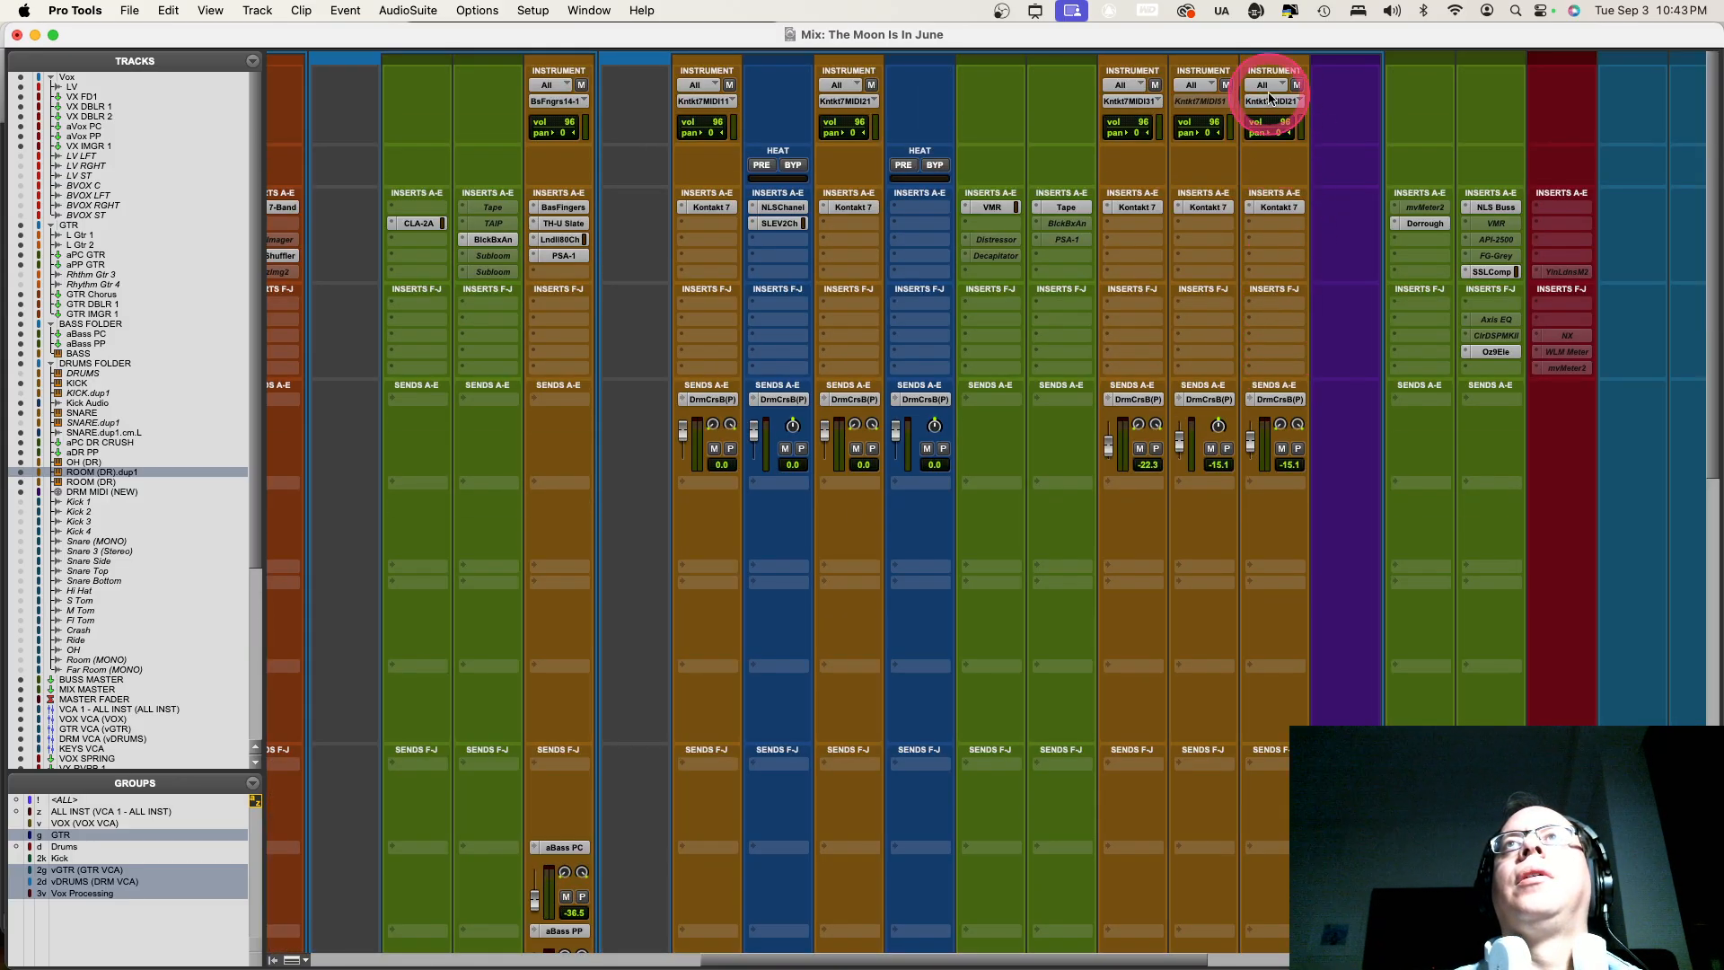
left_click(1201, 101)
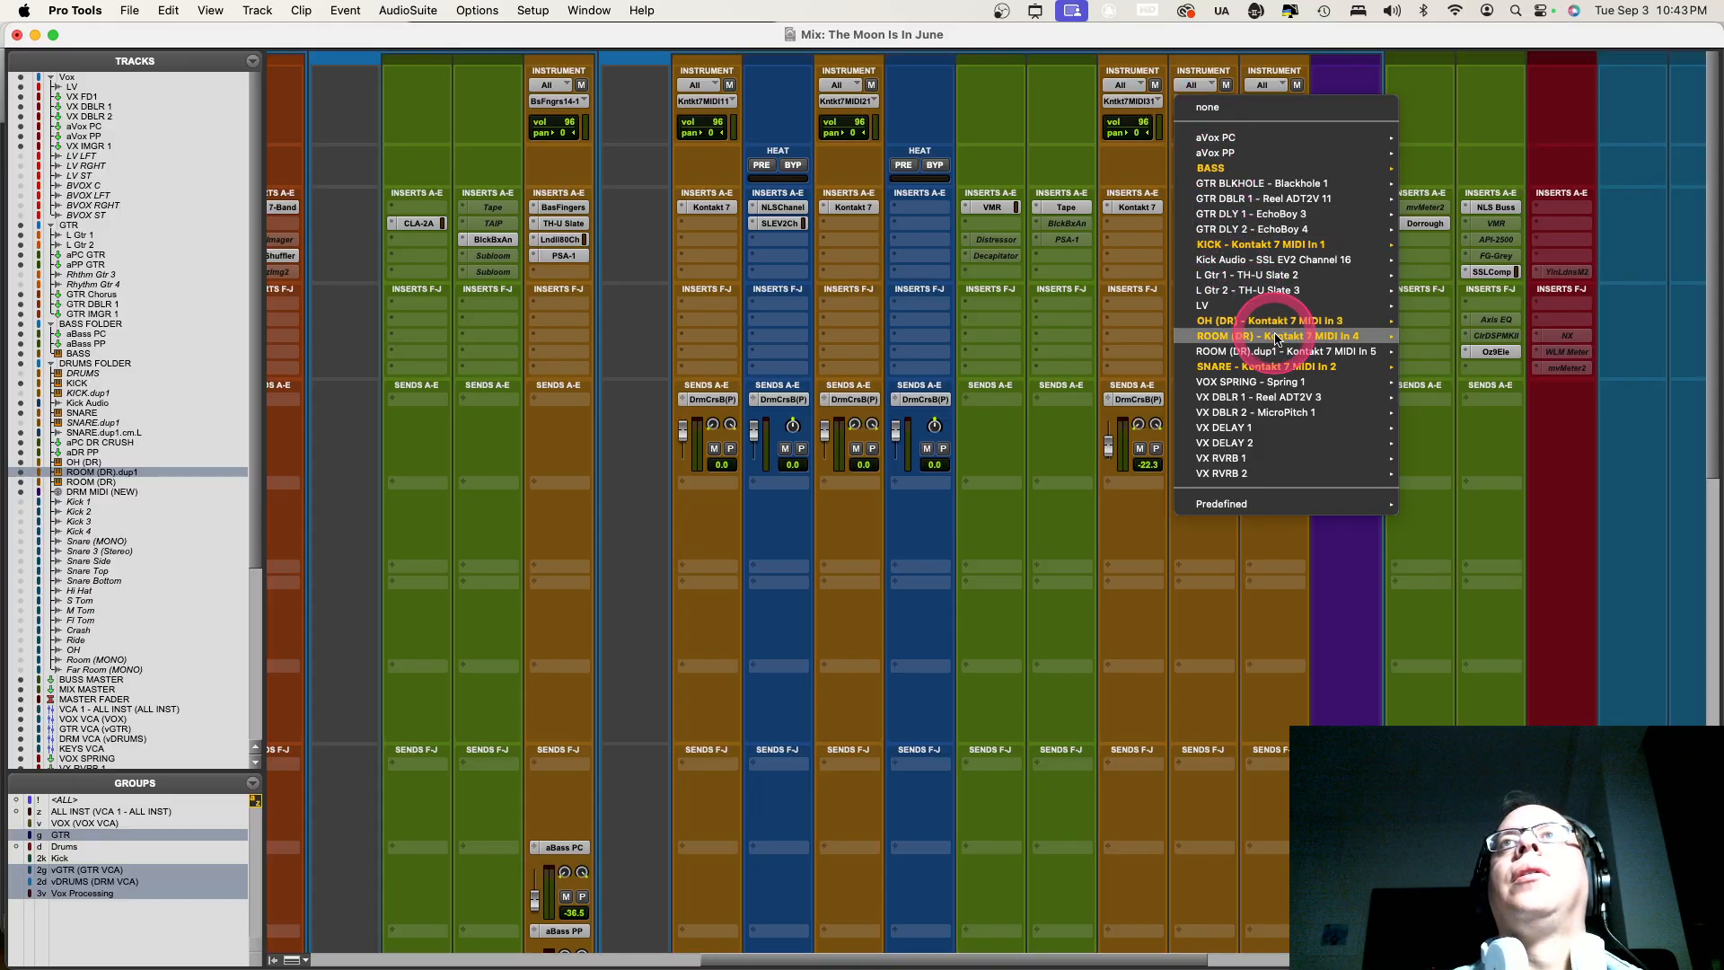
mouse_move(1311, 351)
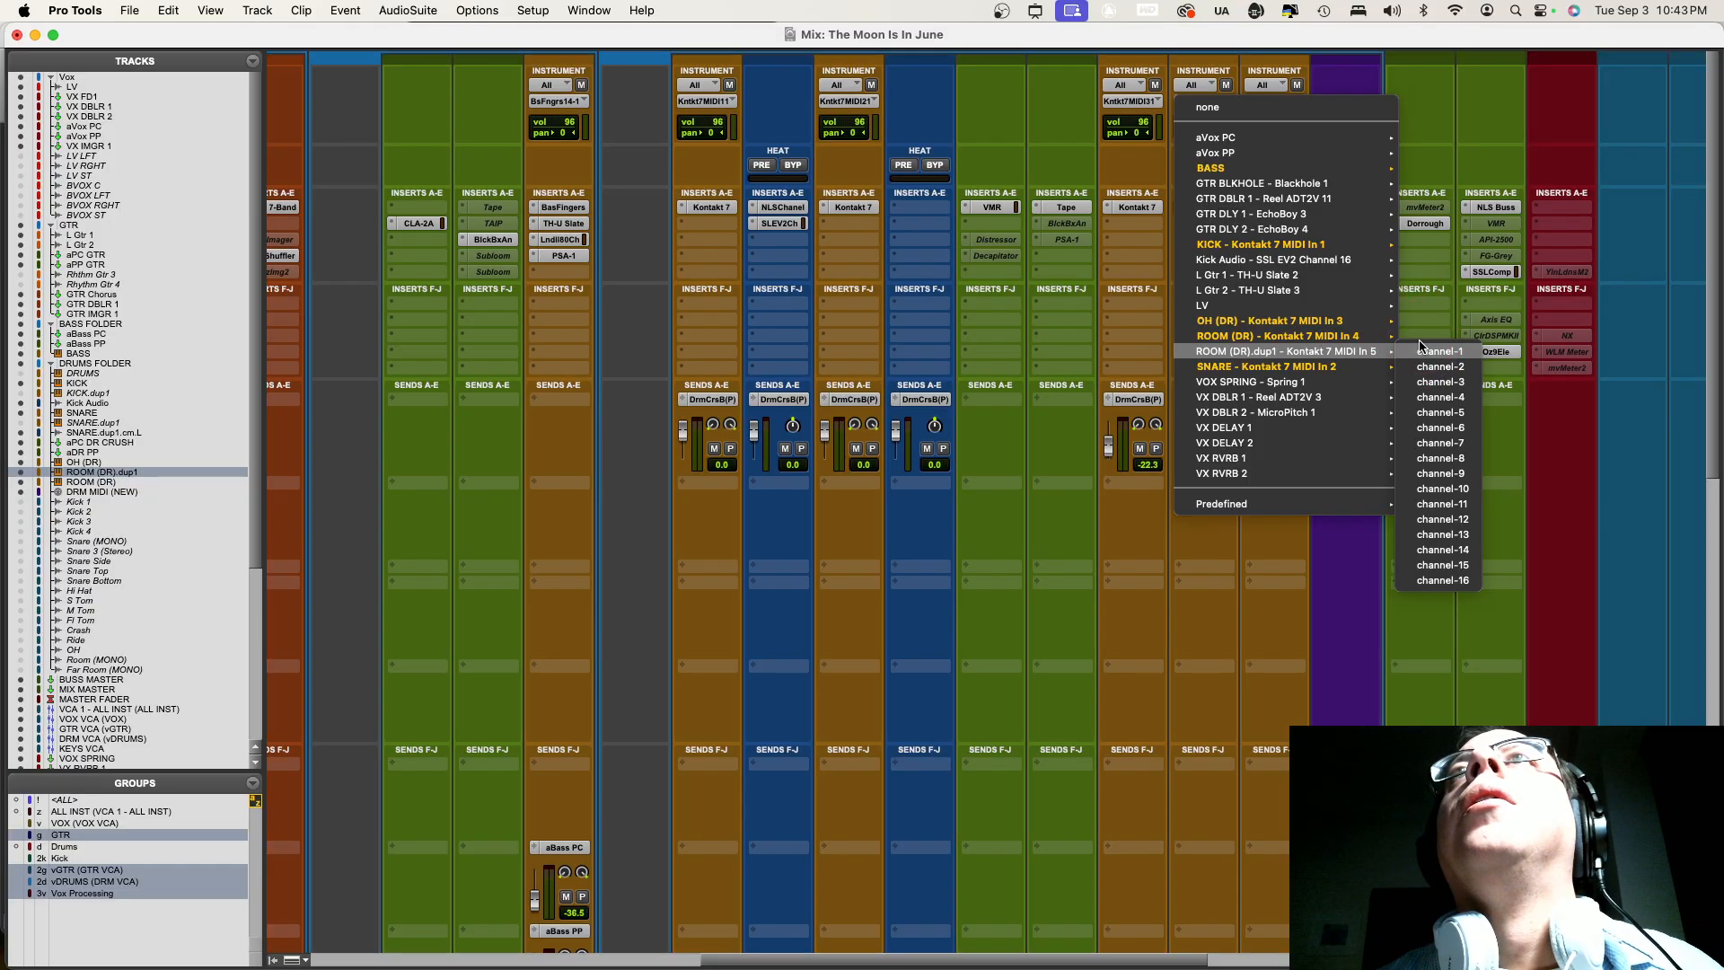
left_click(1258, 566)
Rename the ROOM (DR).dup1 track as ROOM (MONO)
scroll(1176, 672, "down", 10)
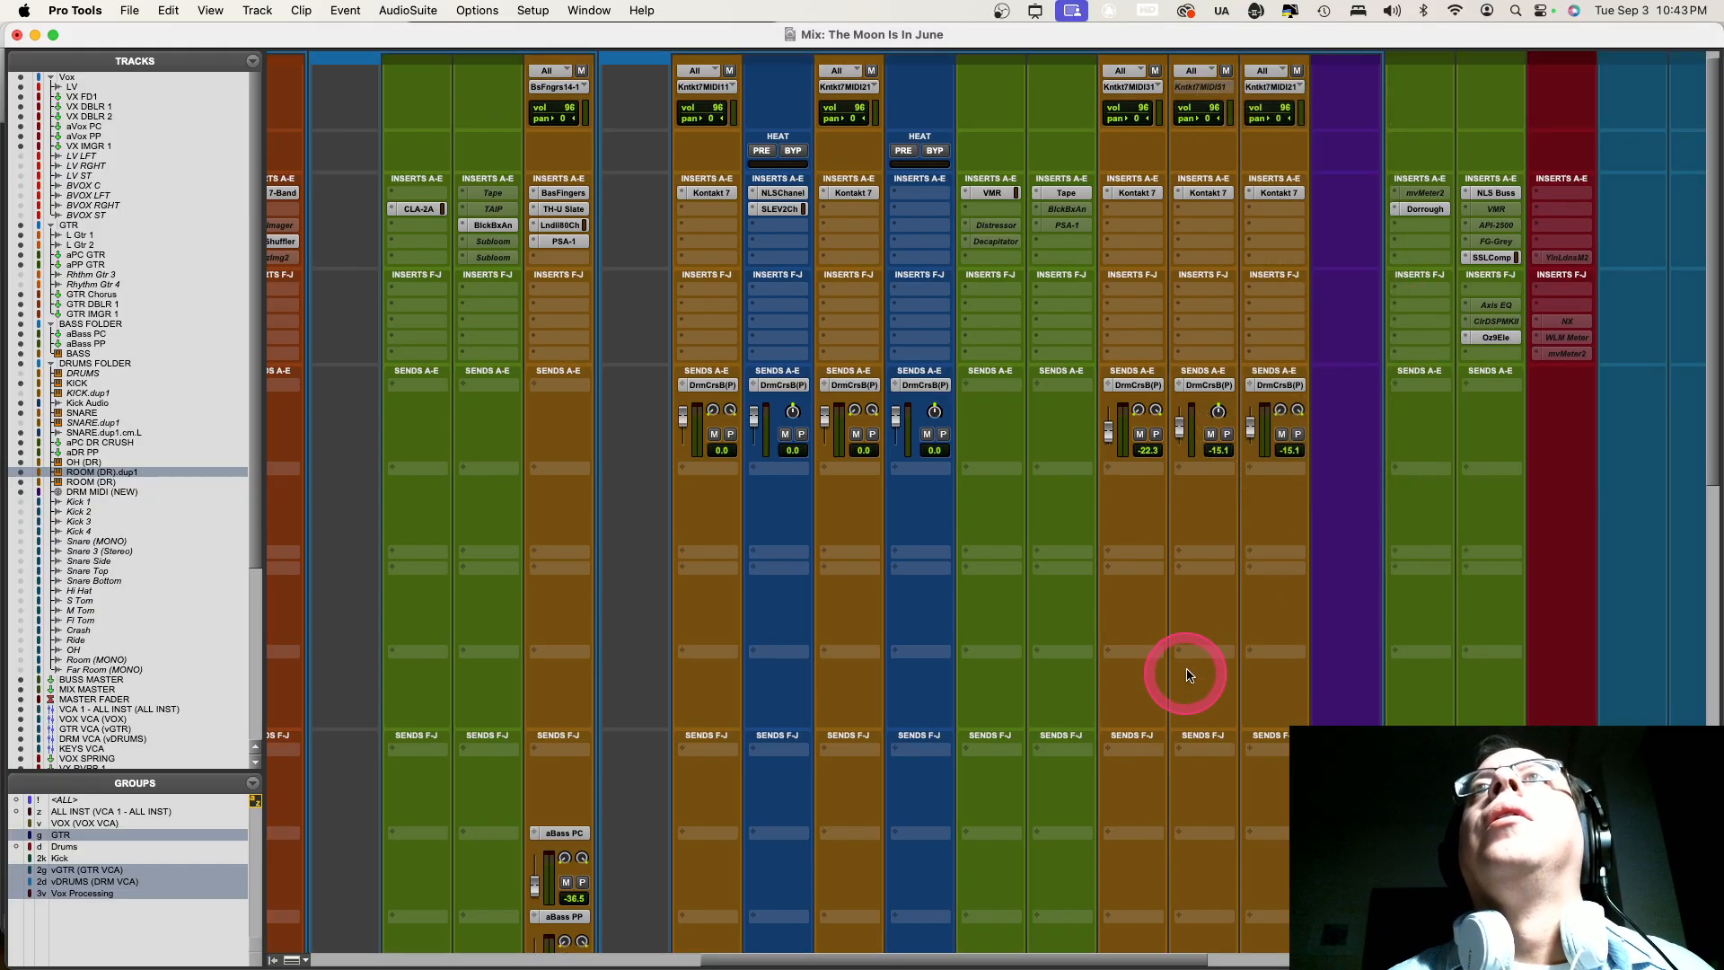
double_click(1205, 810)
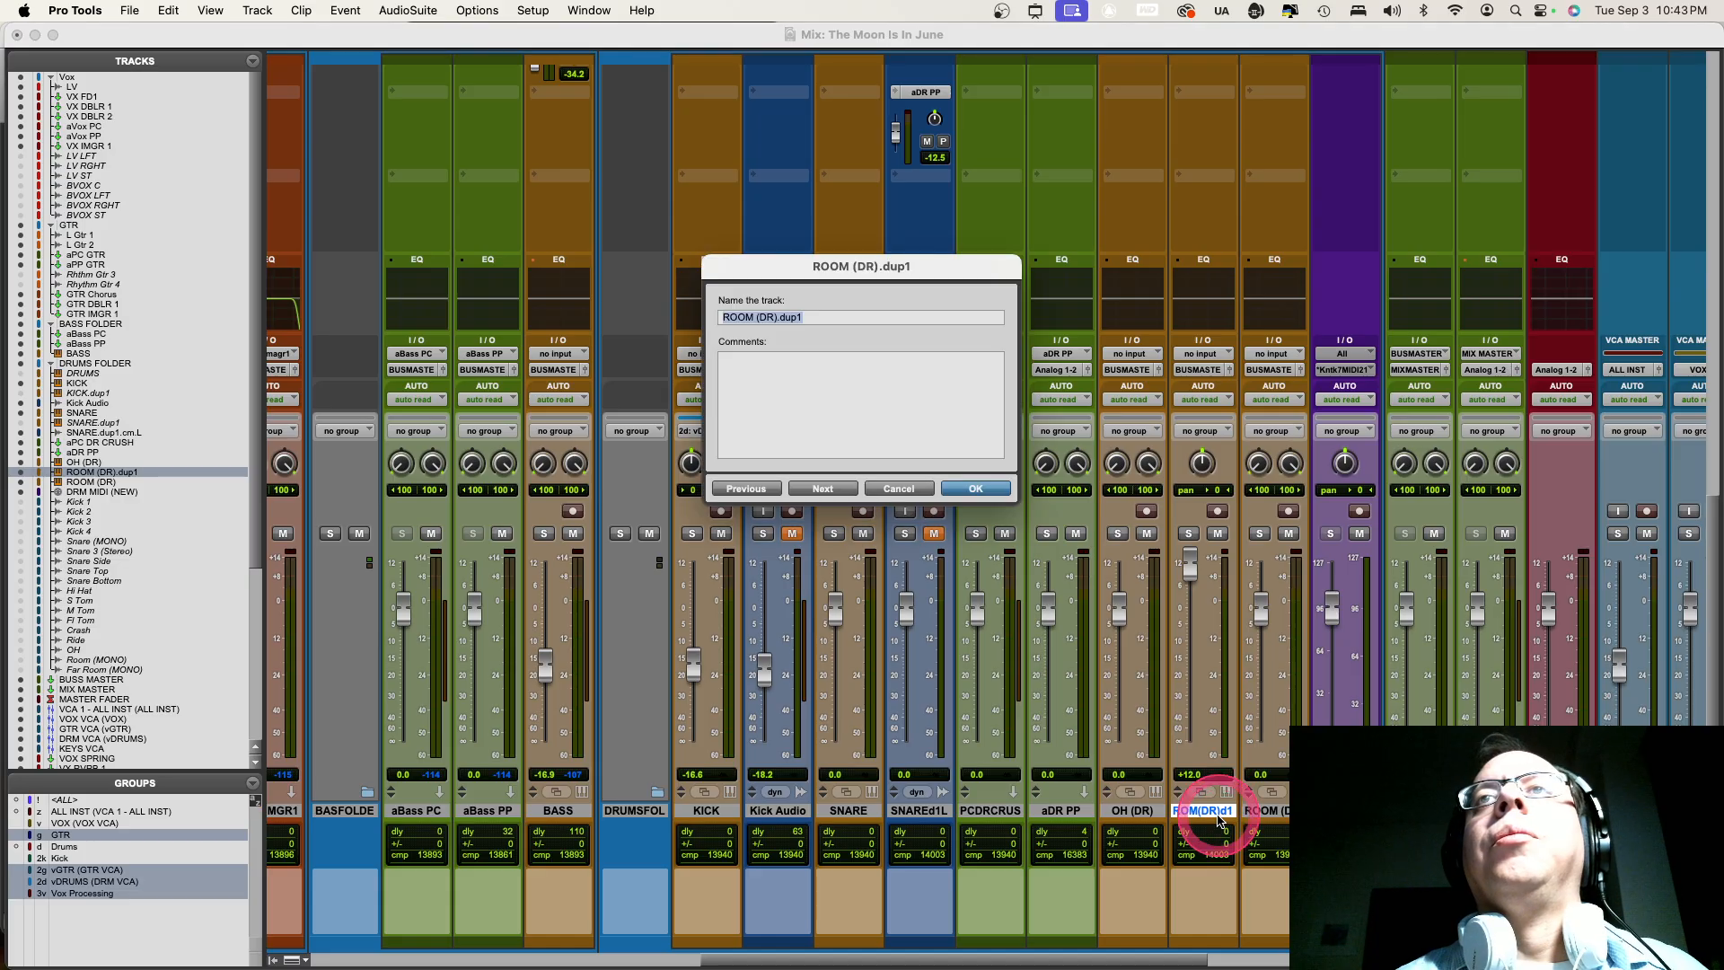
left_click(769, 319)
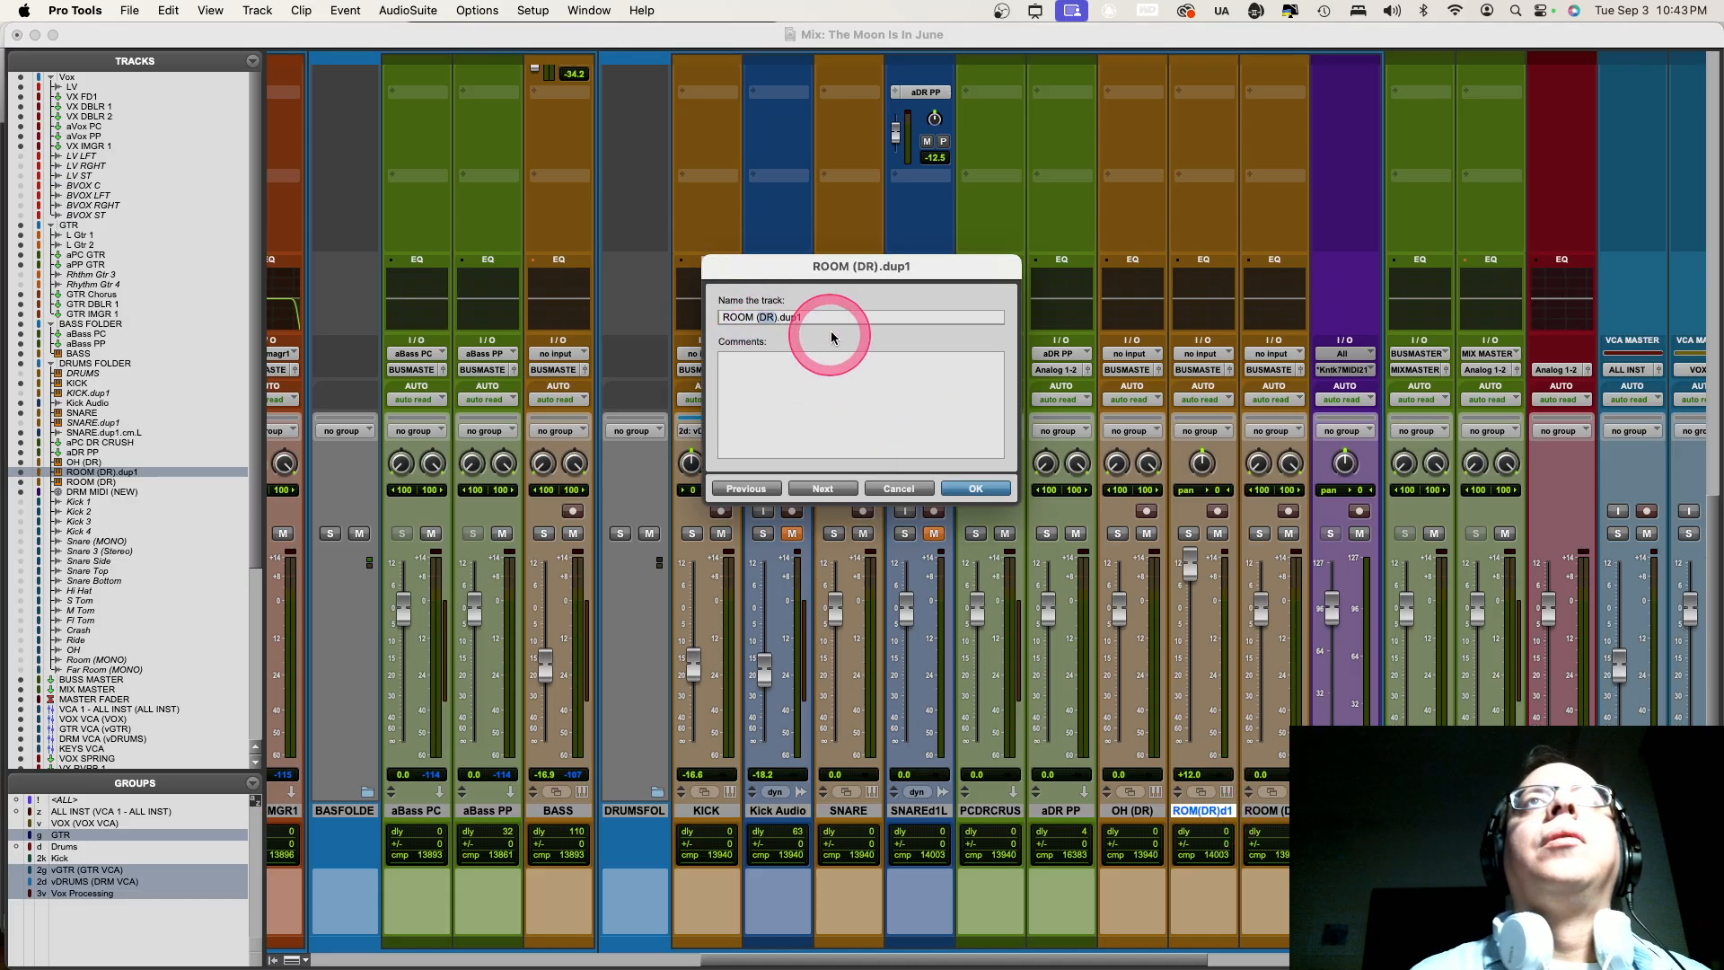
type("MONO")
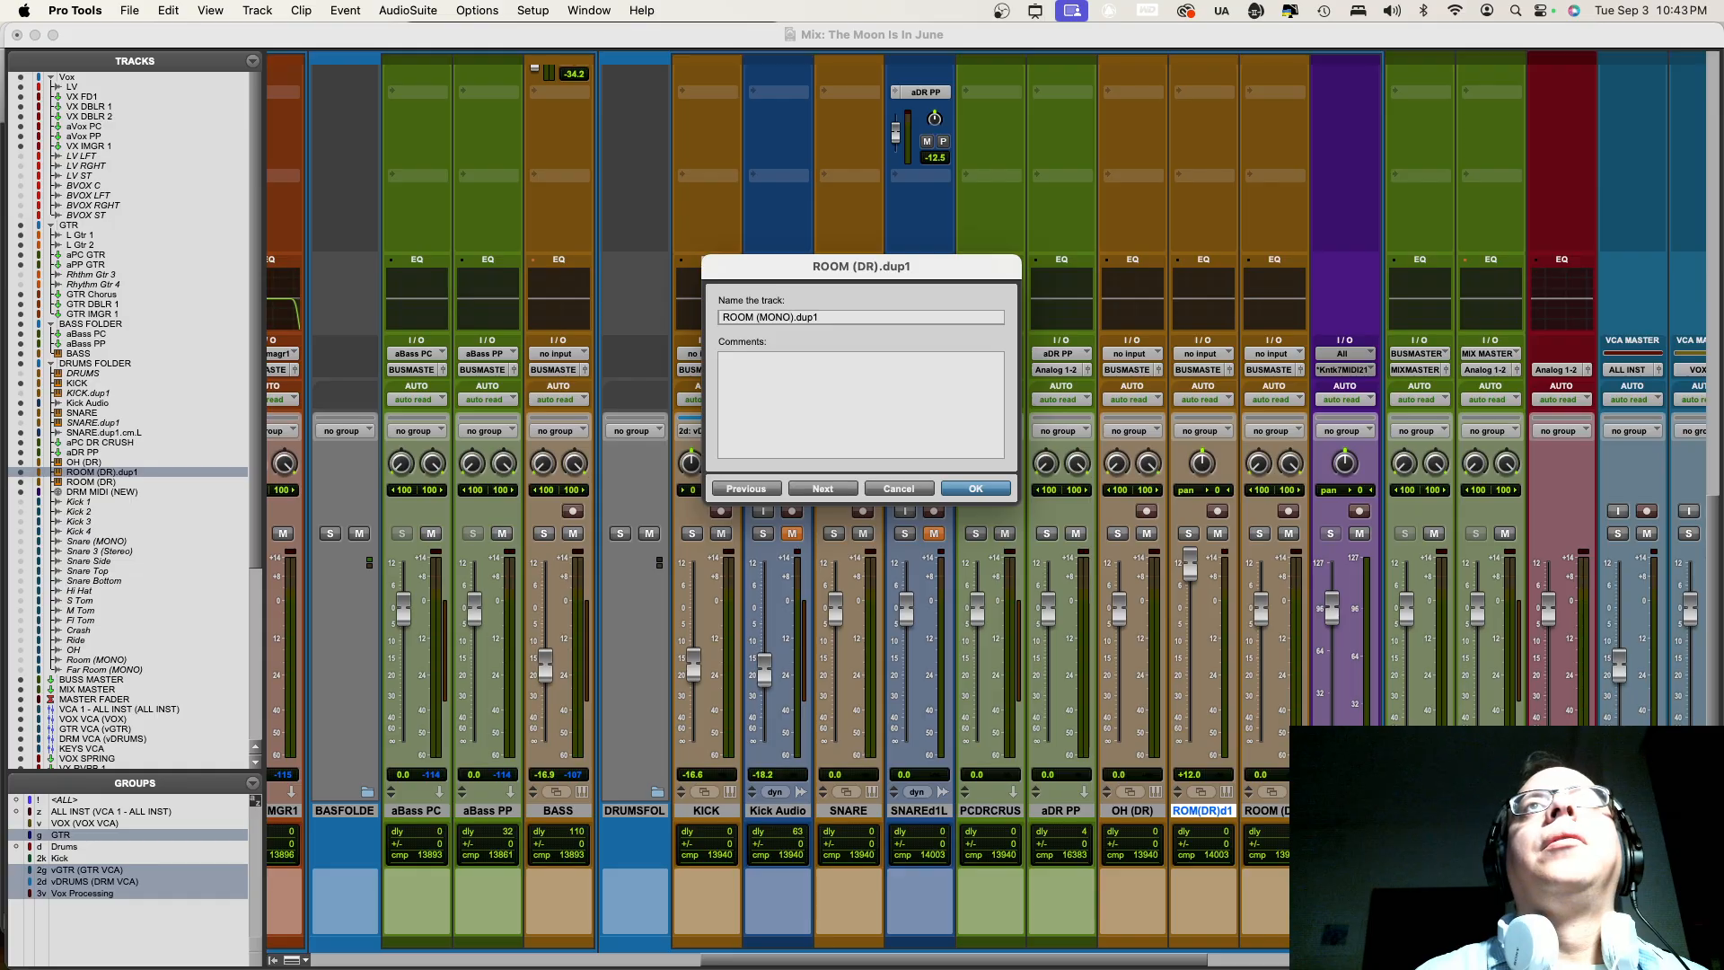
key("shift+alt+Left")
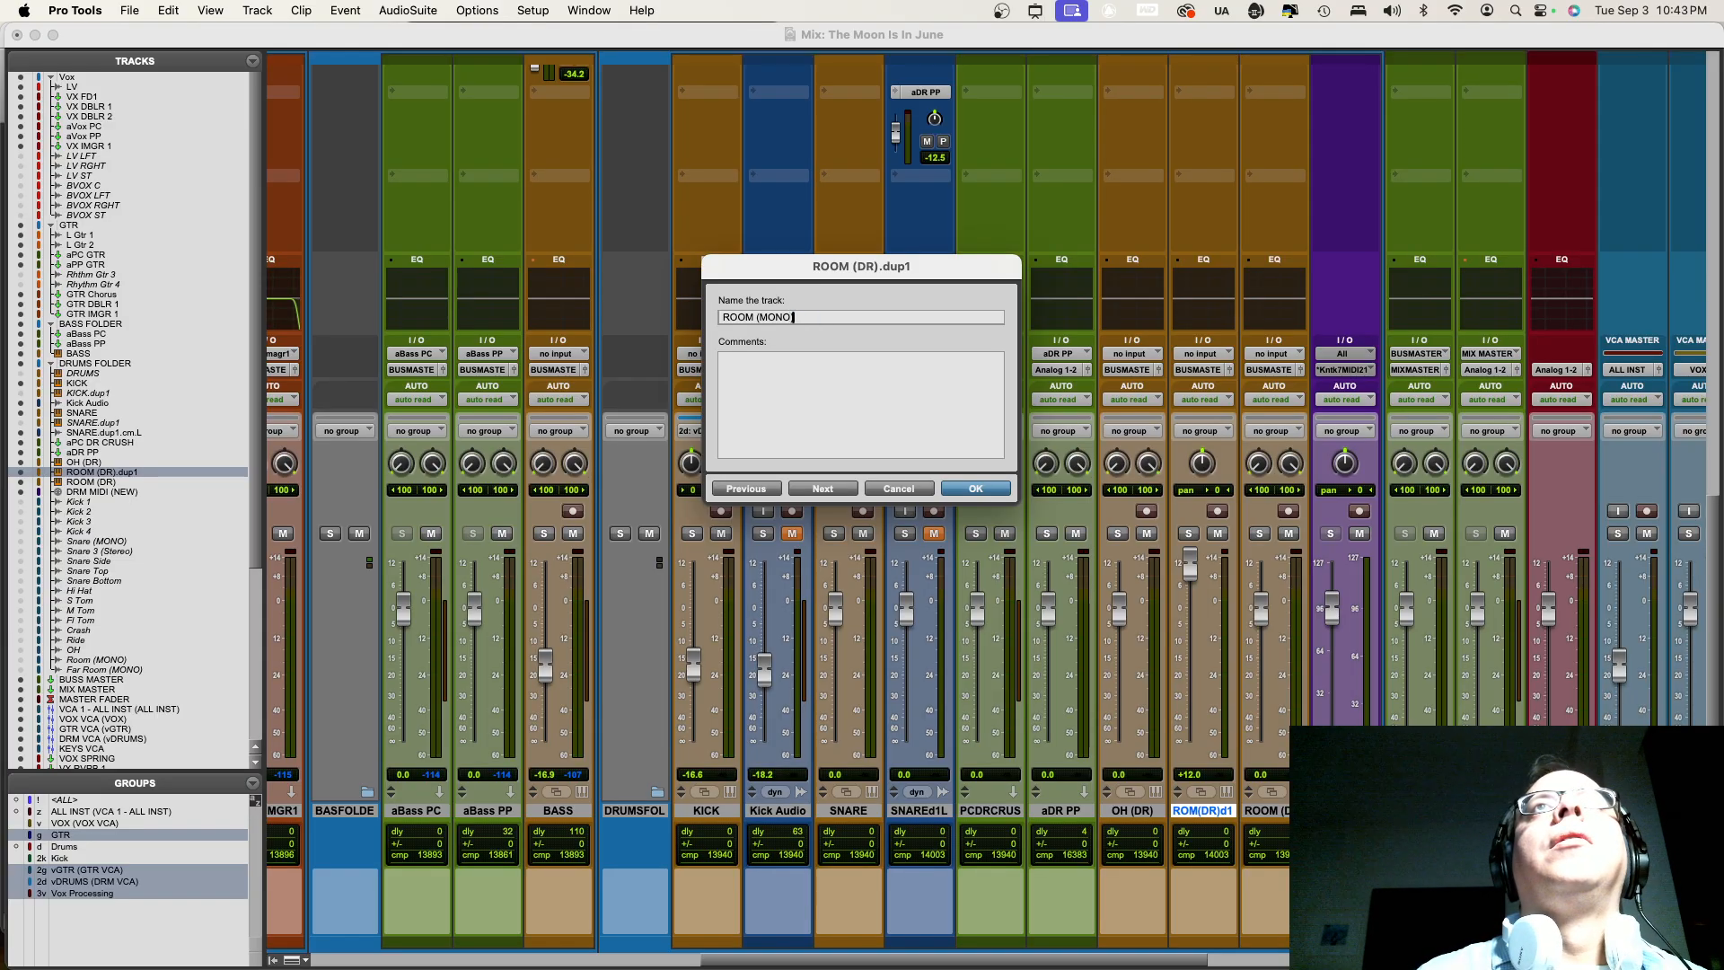
key("Return")
Set the ROOM (MONO) track's MIDI output to its own Kontakt 7 MIDI In 5, channel-1
scroll(1143, 354, "up", 10)
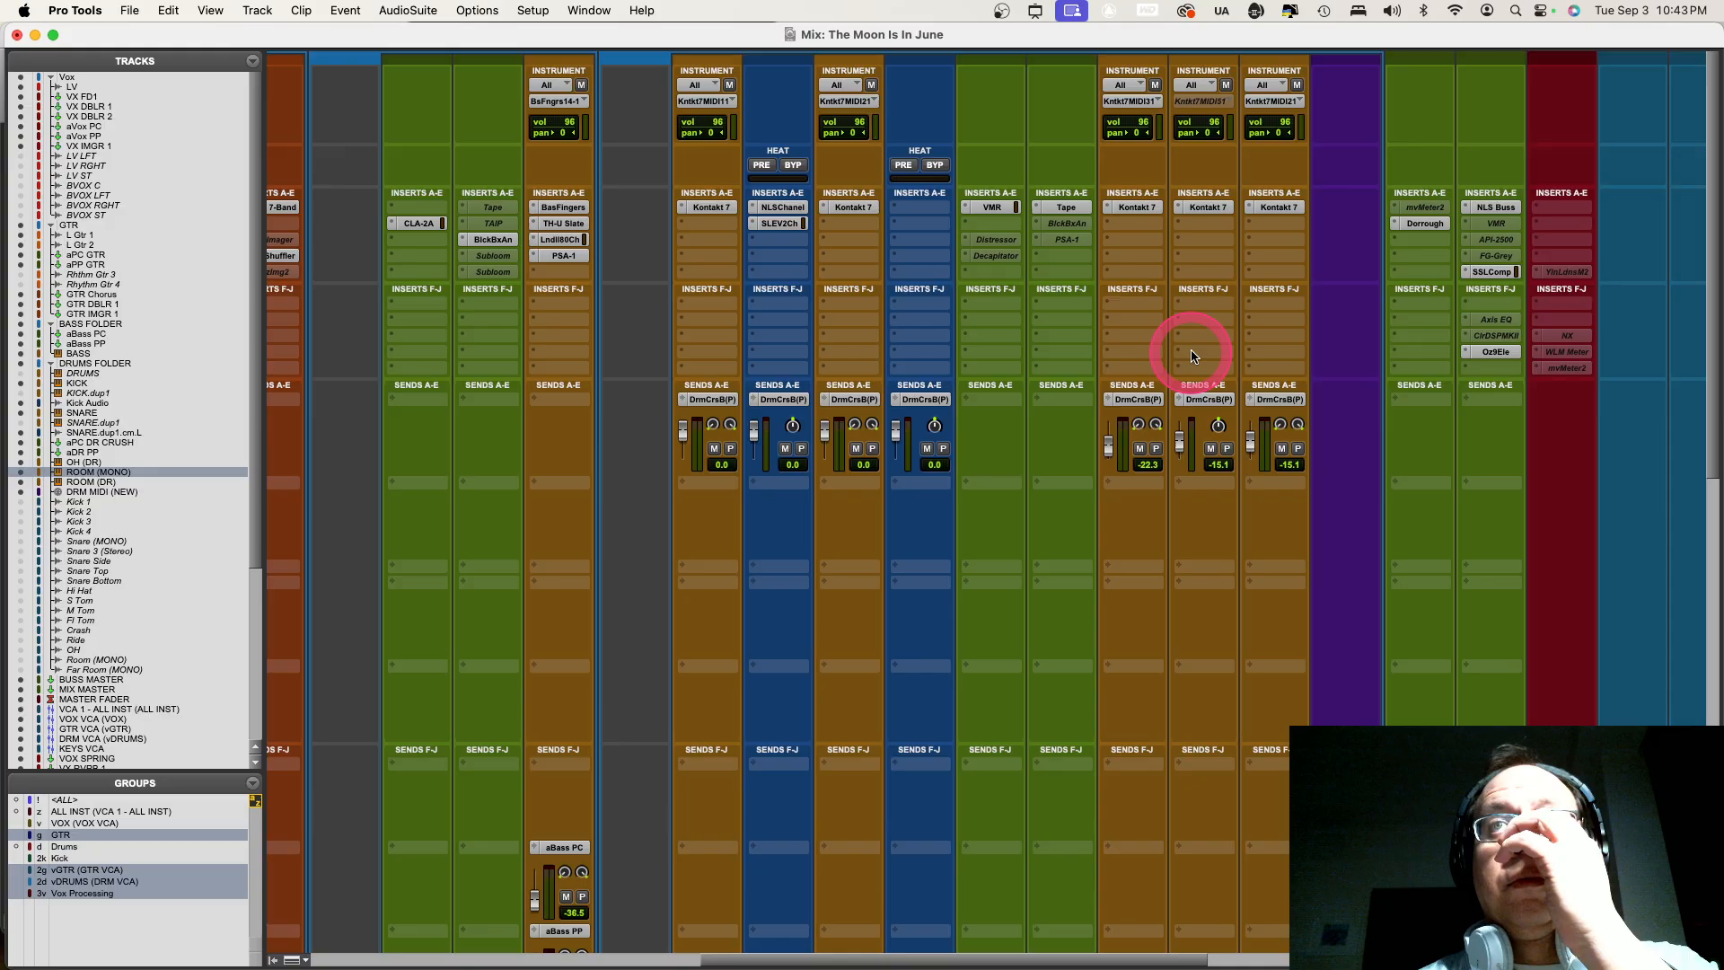
left_click(1203, 101)
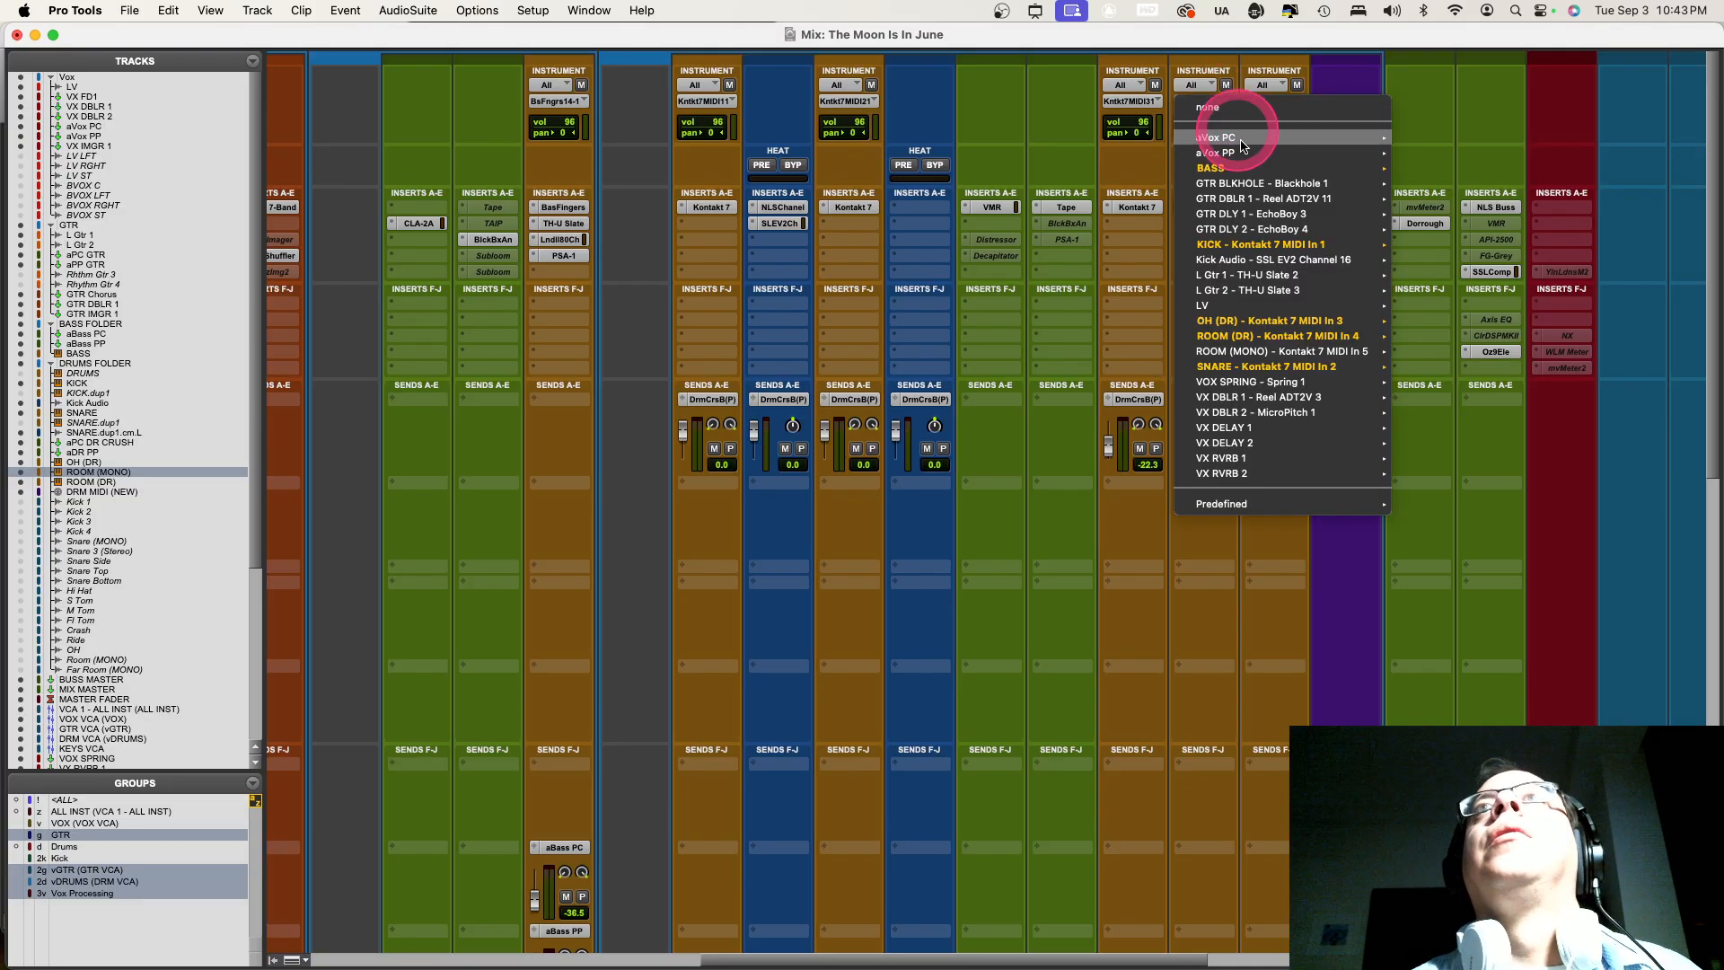
left_click(1434, 342)
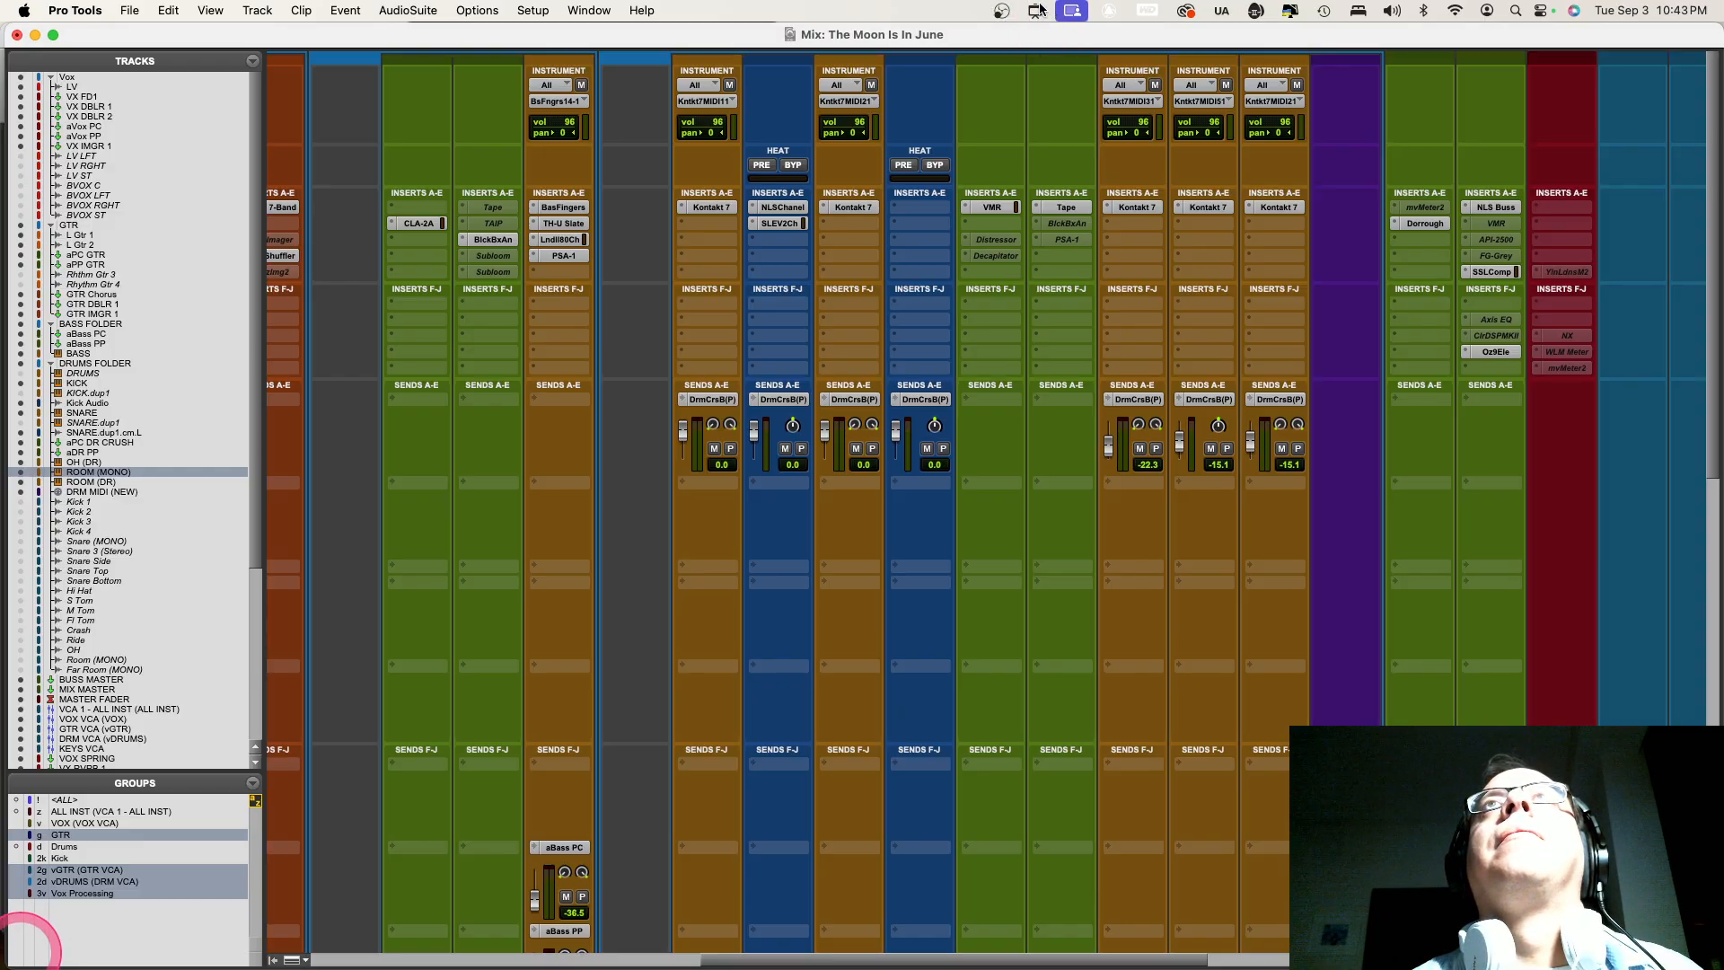
Play the mix and set the ROOM (MONO) track's volume fader to 0.0 dB
left_click(1003, 11)
left_click(1001, 11)
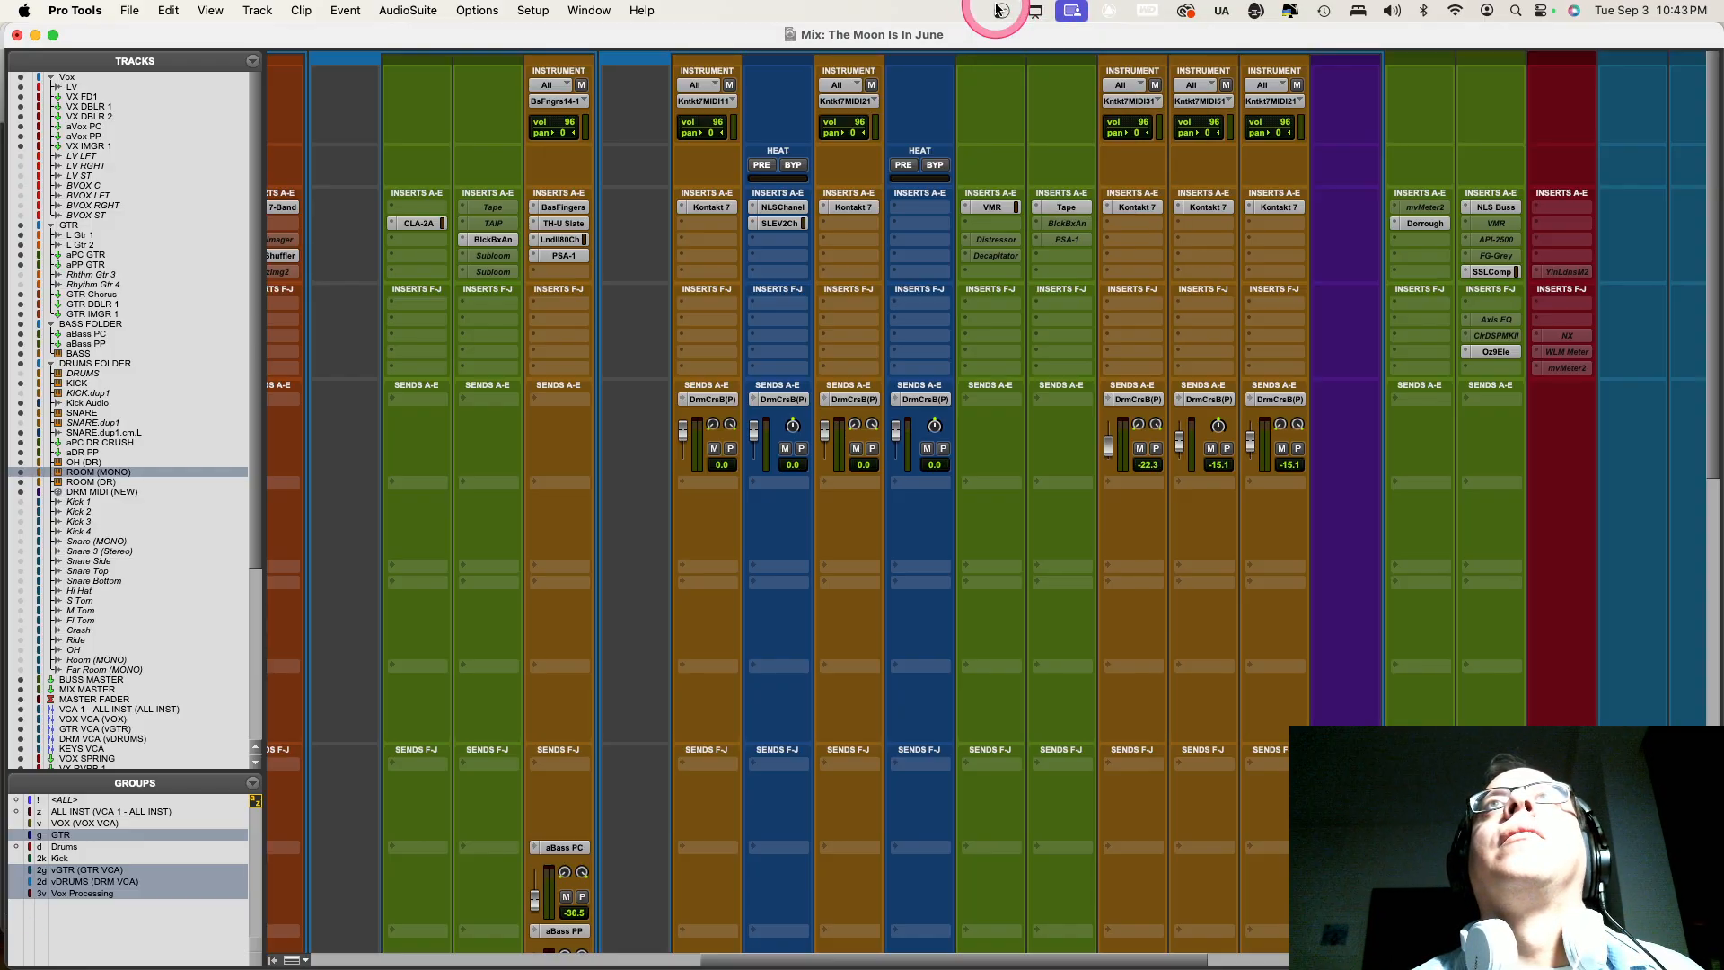
scroll(1239, 536, "down", 10)
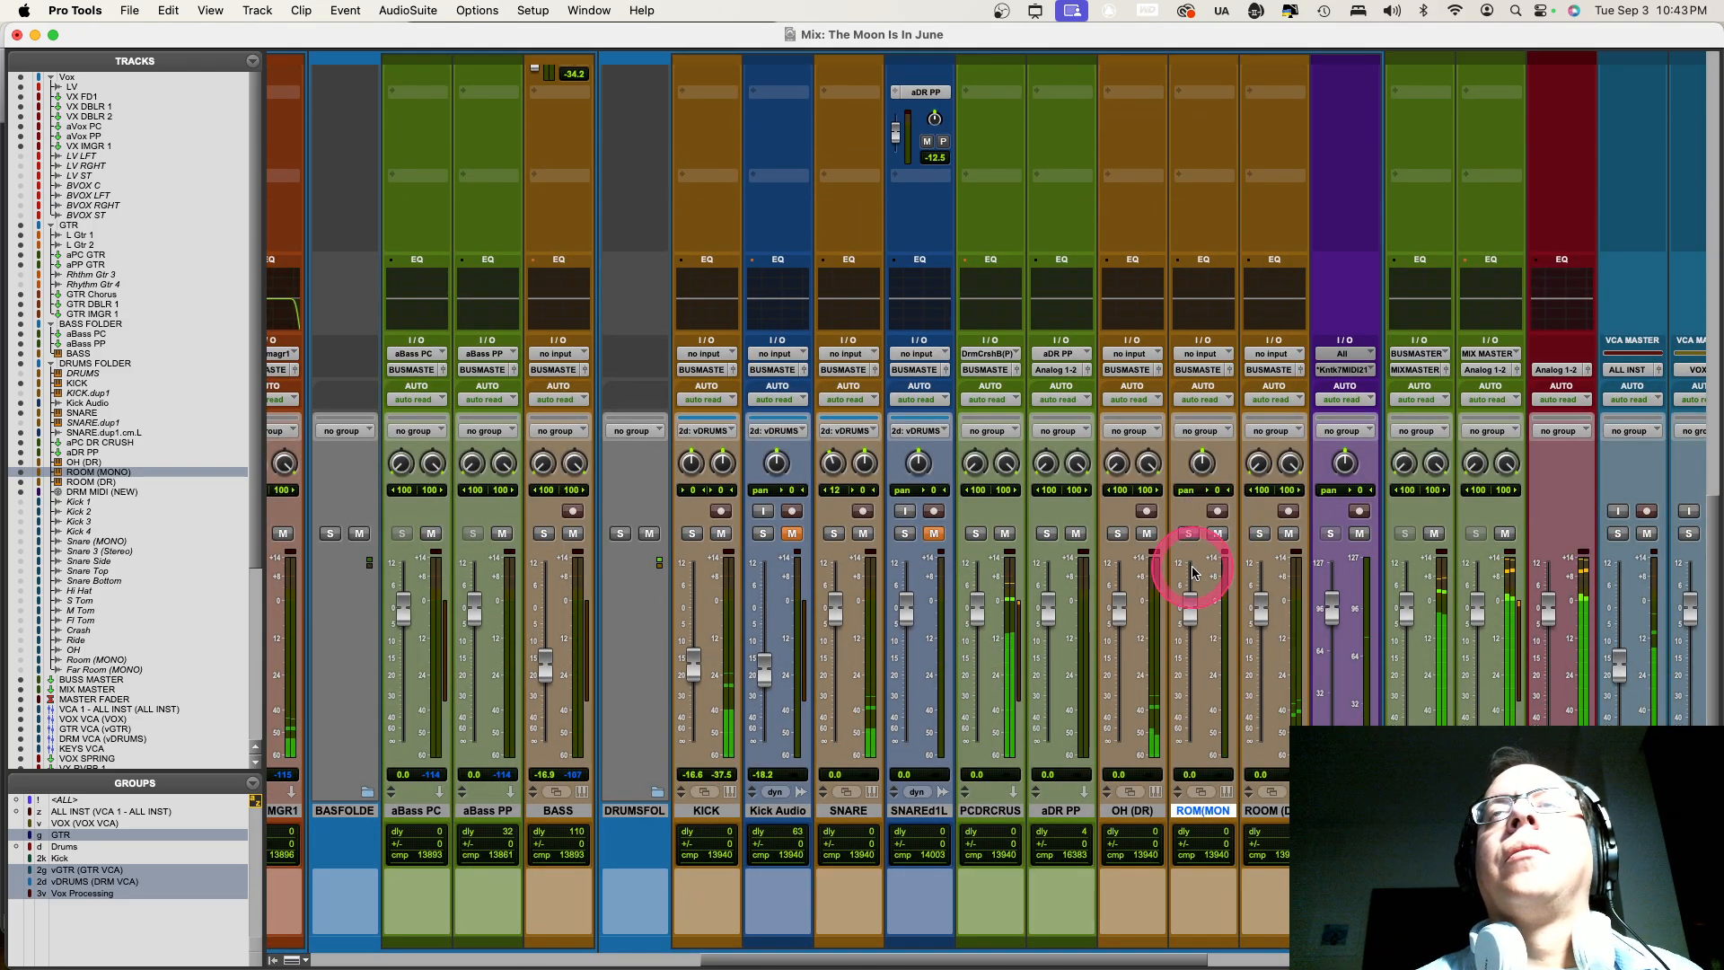
Try to reassign the DRM MIDI (NEW) track's output using ROOM (DR) - Kontakt 7 MIDI In 4, channel-1
left_click(1354, 373)
mouse_move(1442, 345)
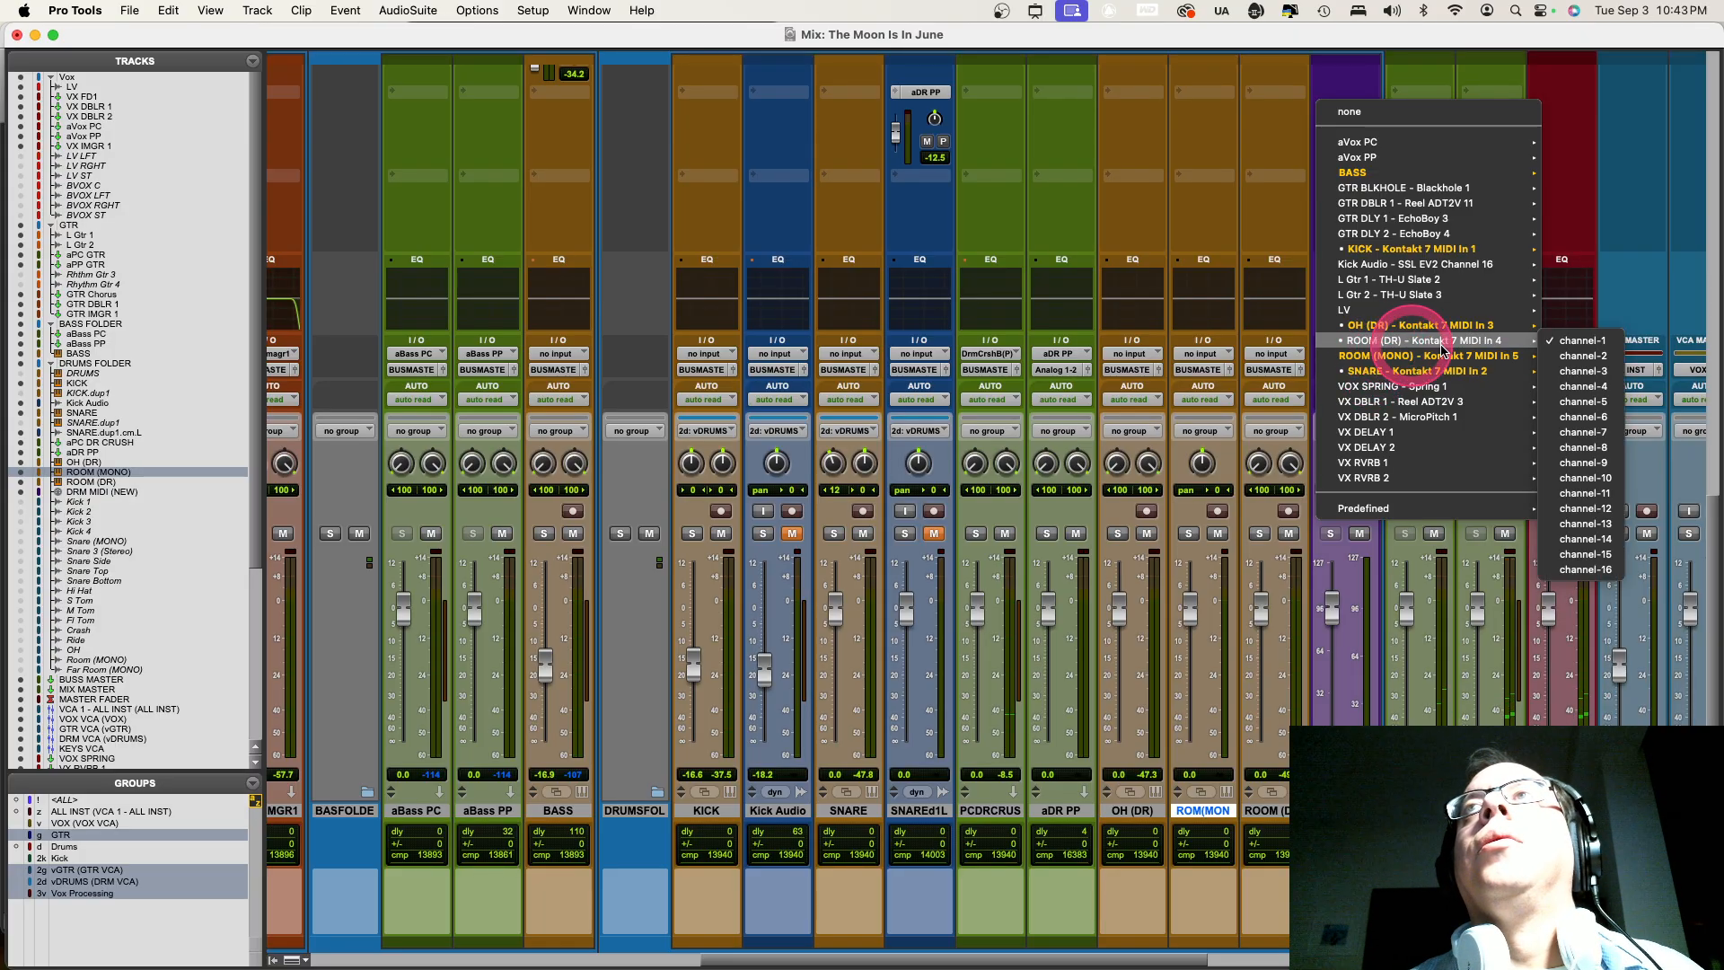
left_click(1591, 341)
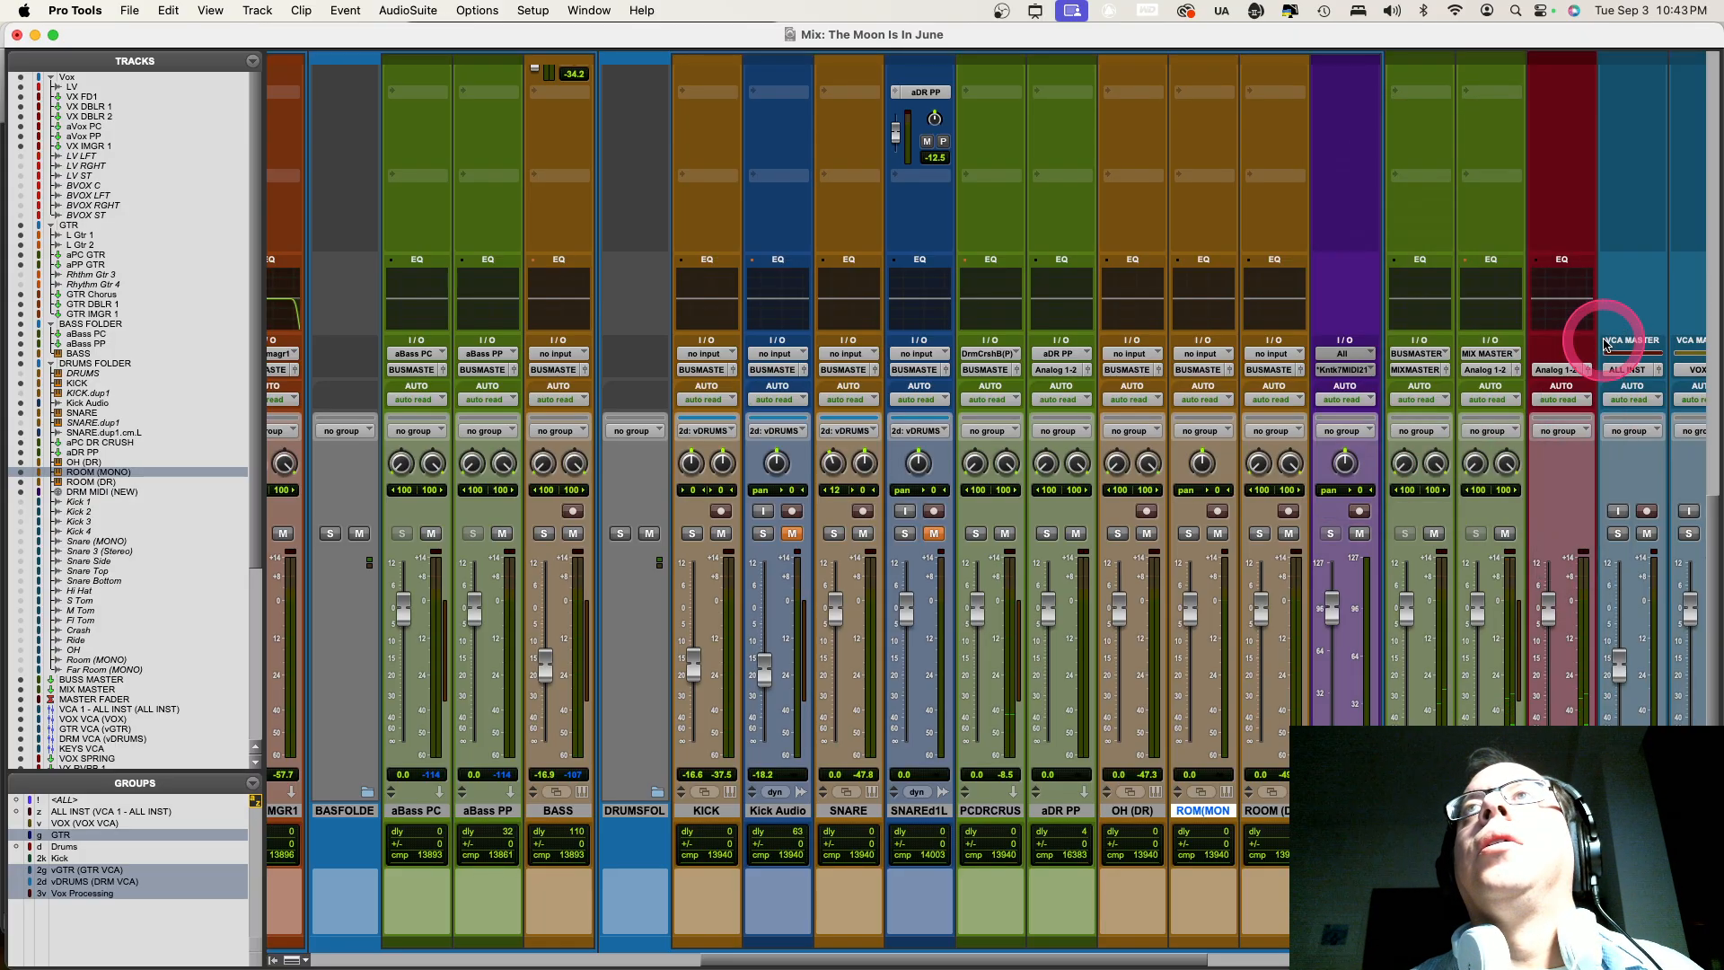
left_click(1333, 375)
mouse_move(1360, 340)
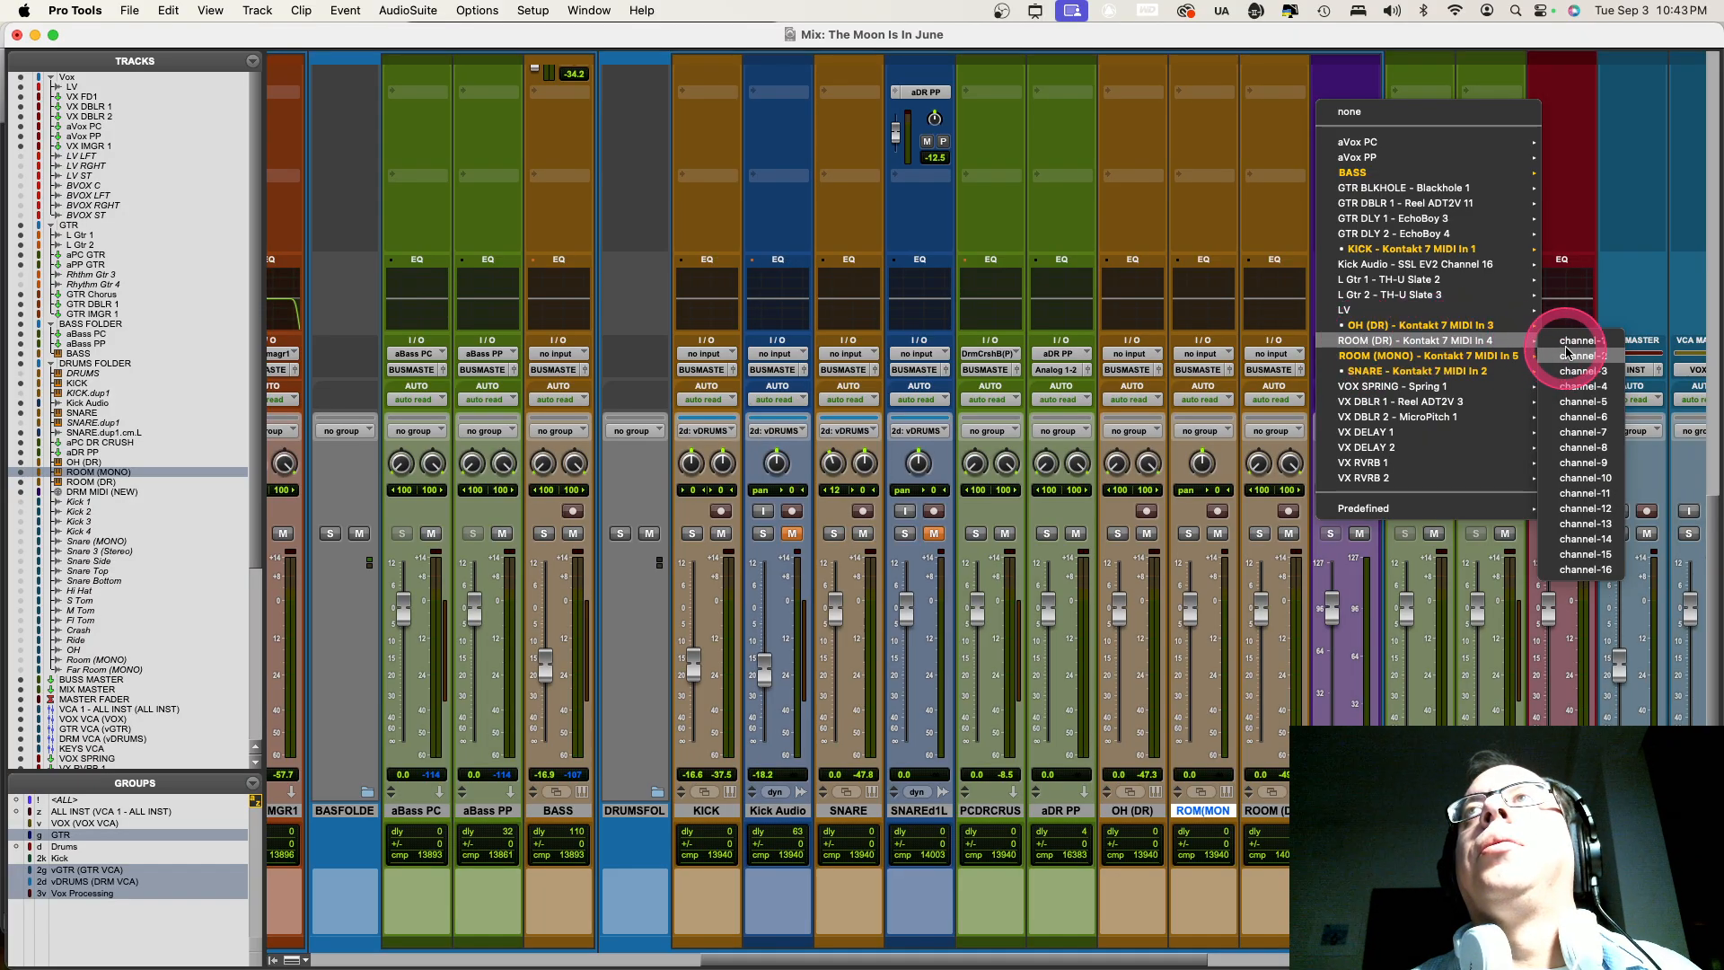
left_click(1568, 354)
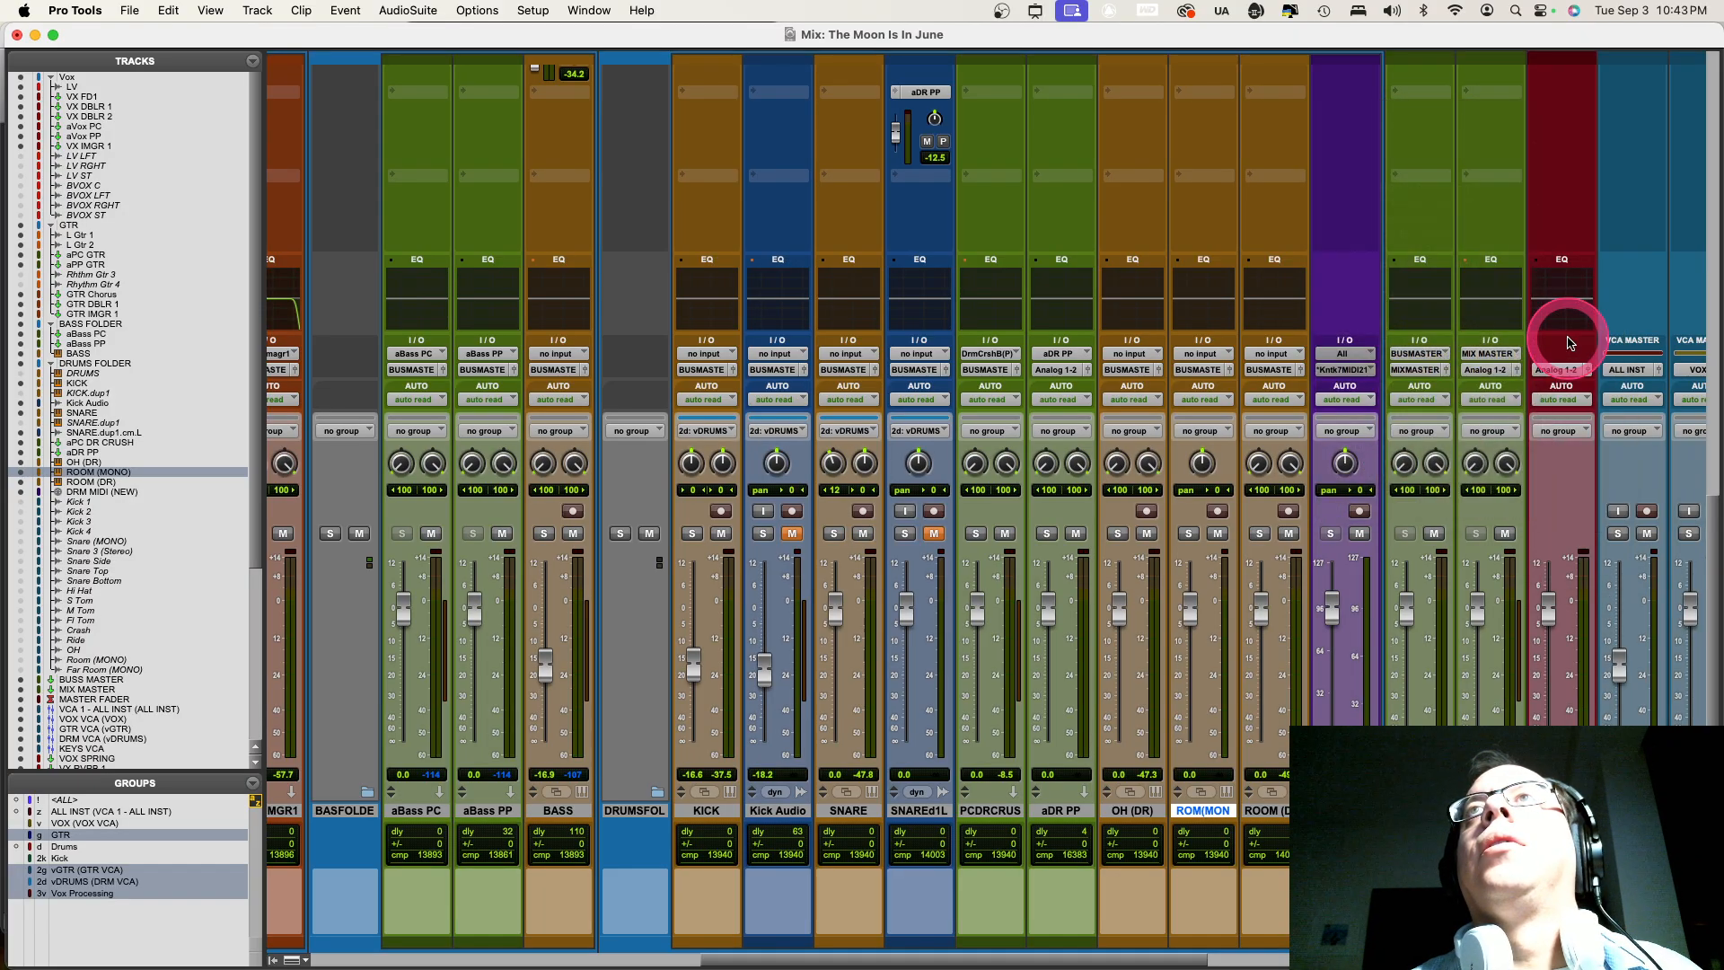
left_click(1338, 375)
mouse_move(1339, 371)
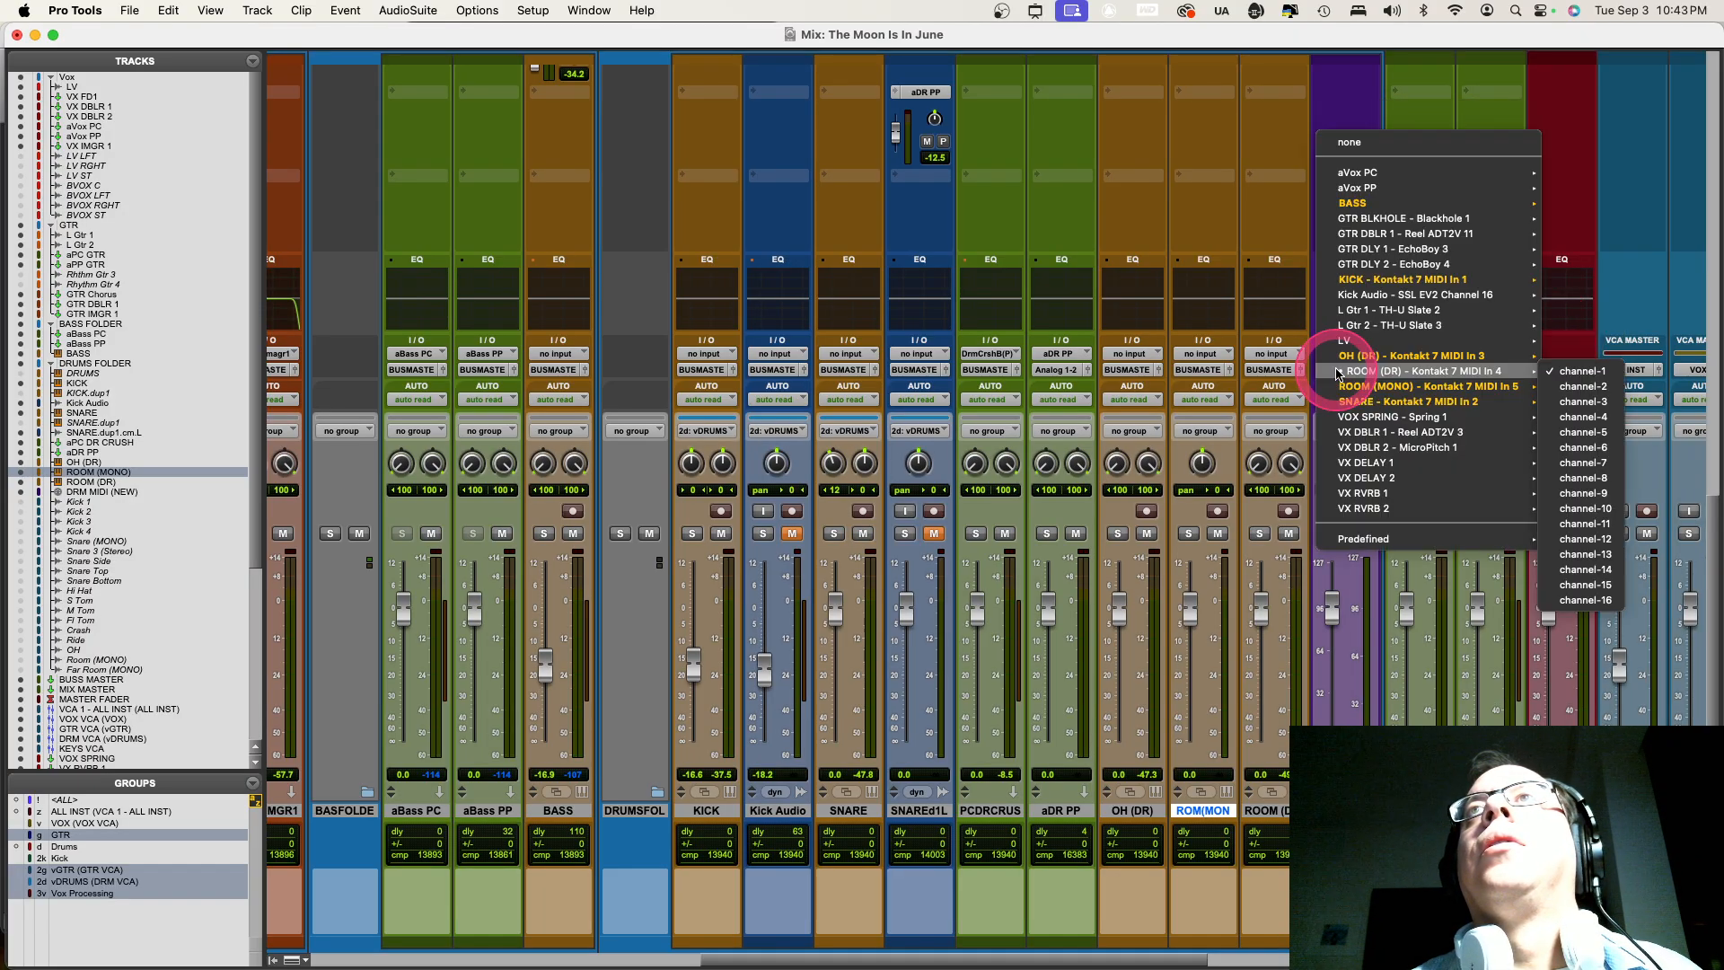
left_click(1574, 371)
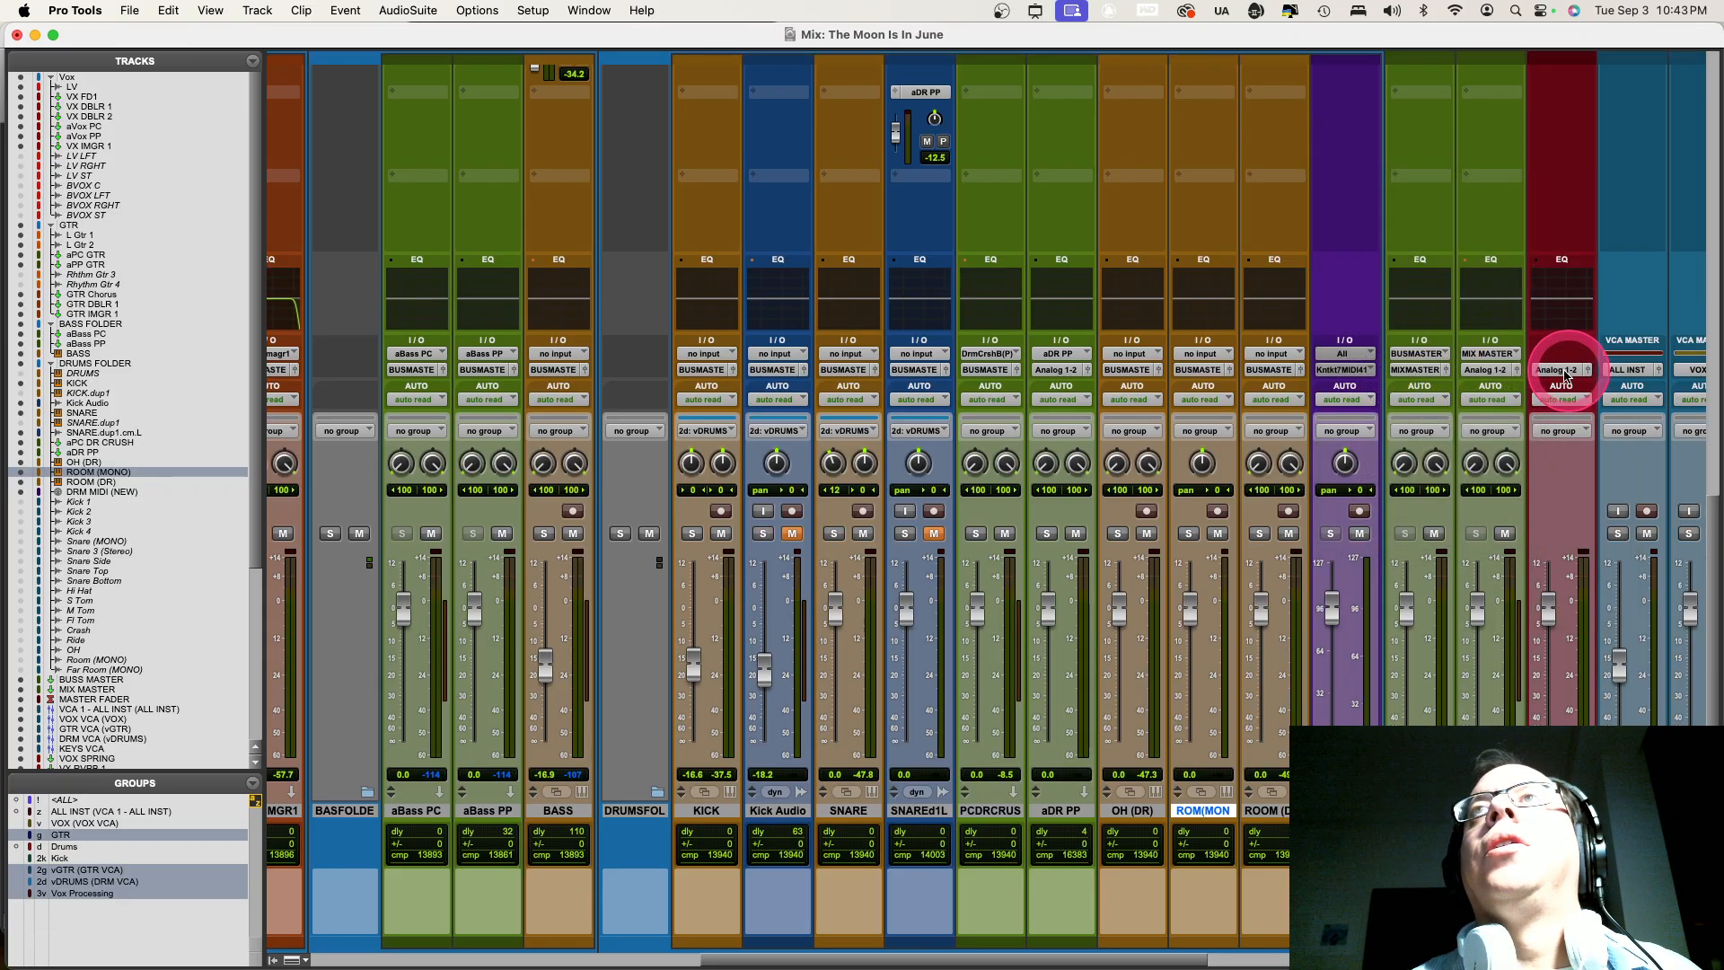
Assign the DRM MIDI (NEW) track's output to channel-1 of both KICK - Kontakt 7 MIDI In 1 and OH (DR) - Kontakt 7 MIDI In 3
left_click(1359, 367)
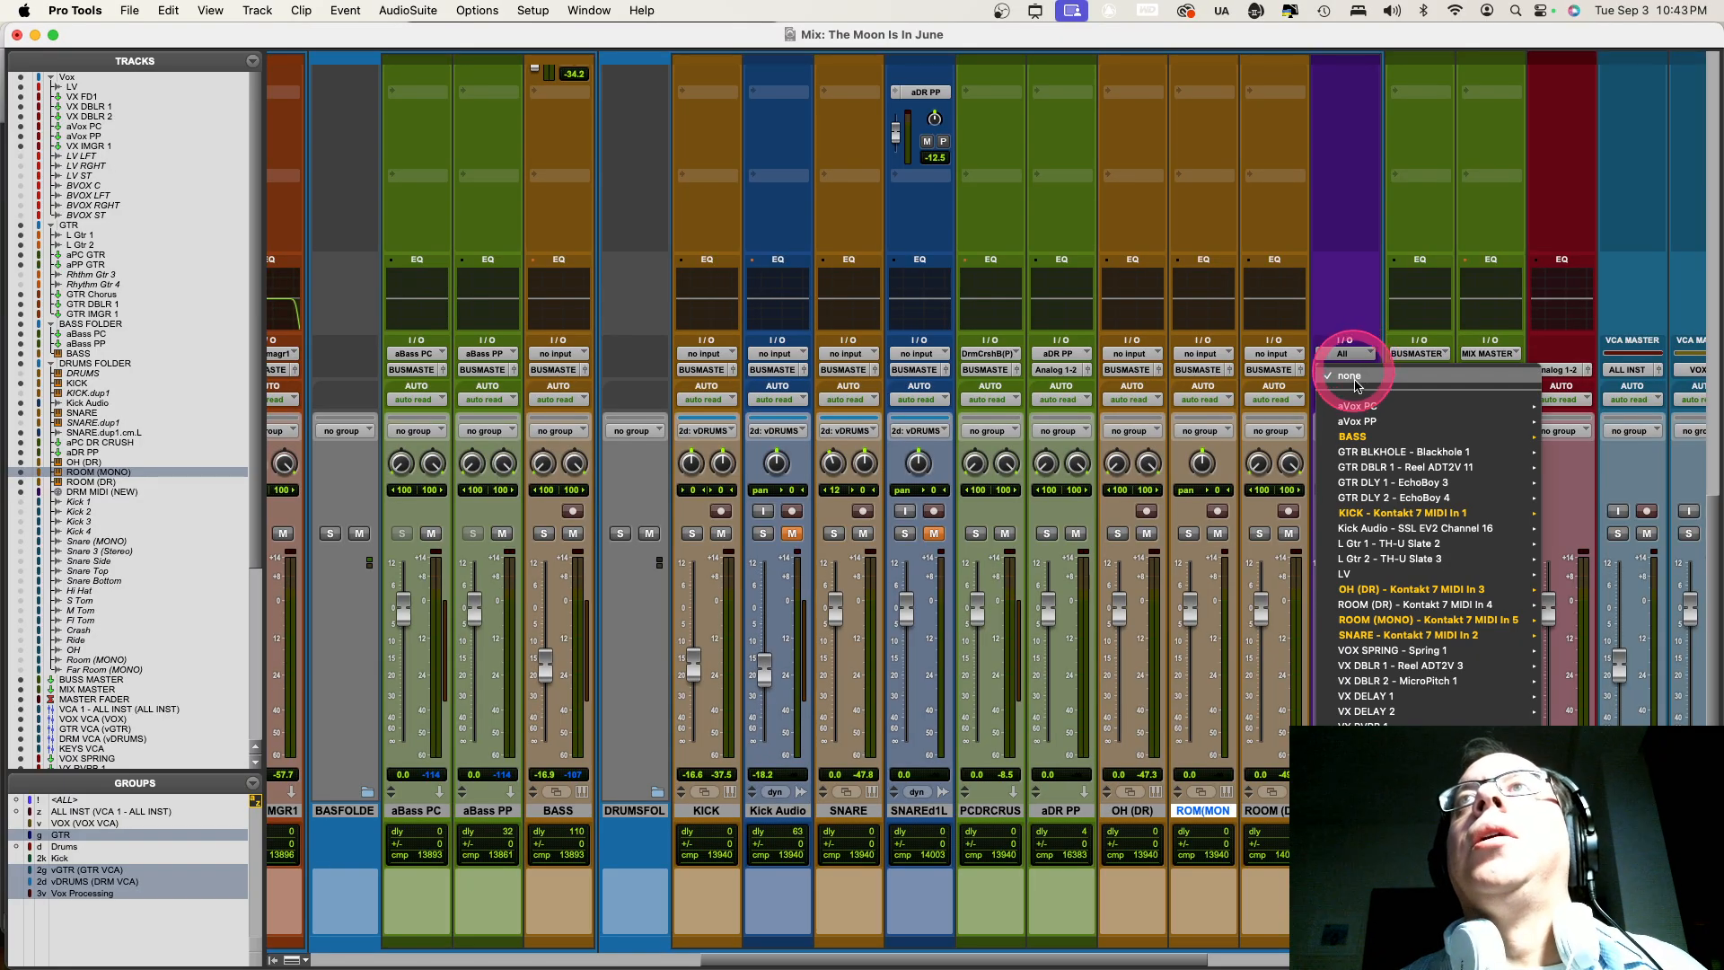
mouse_move(1395, 514)
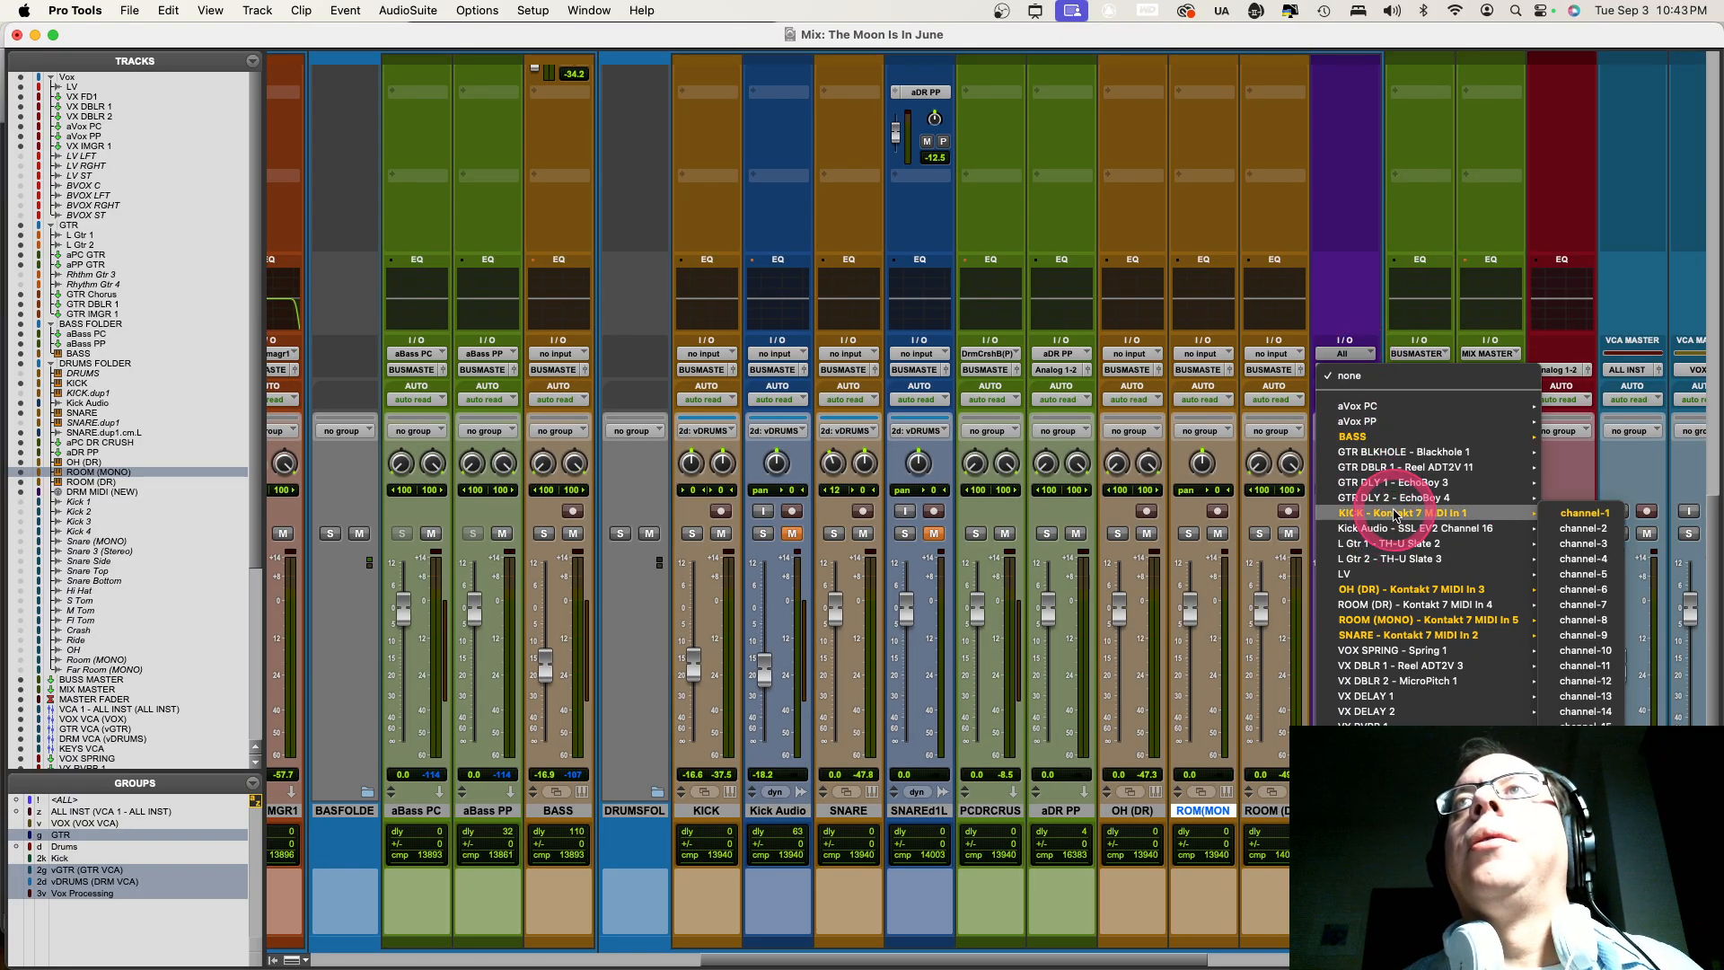
left_click(1576, 514)
left_click(1357, 371)
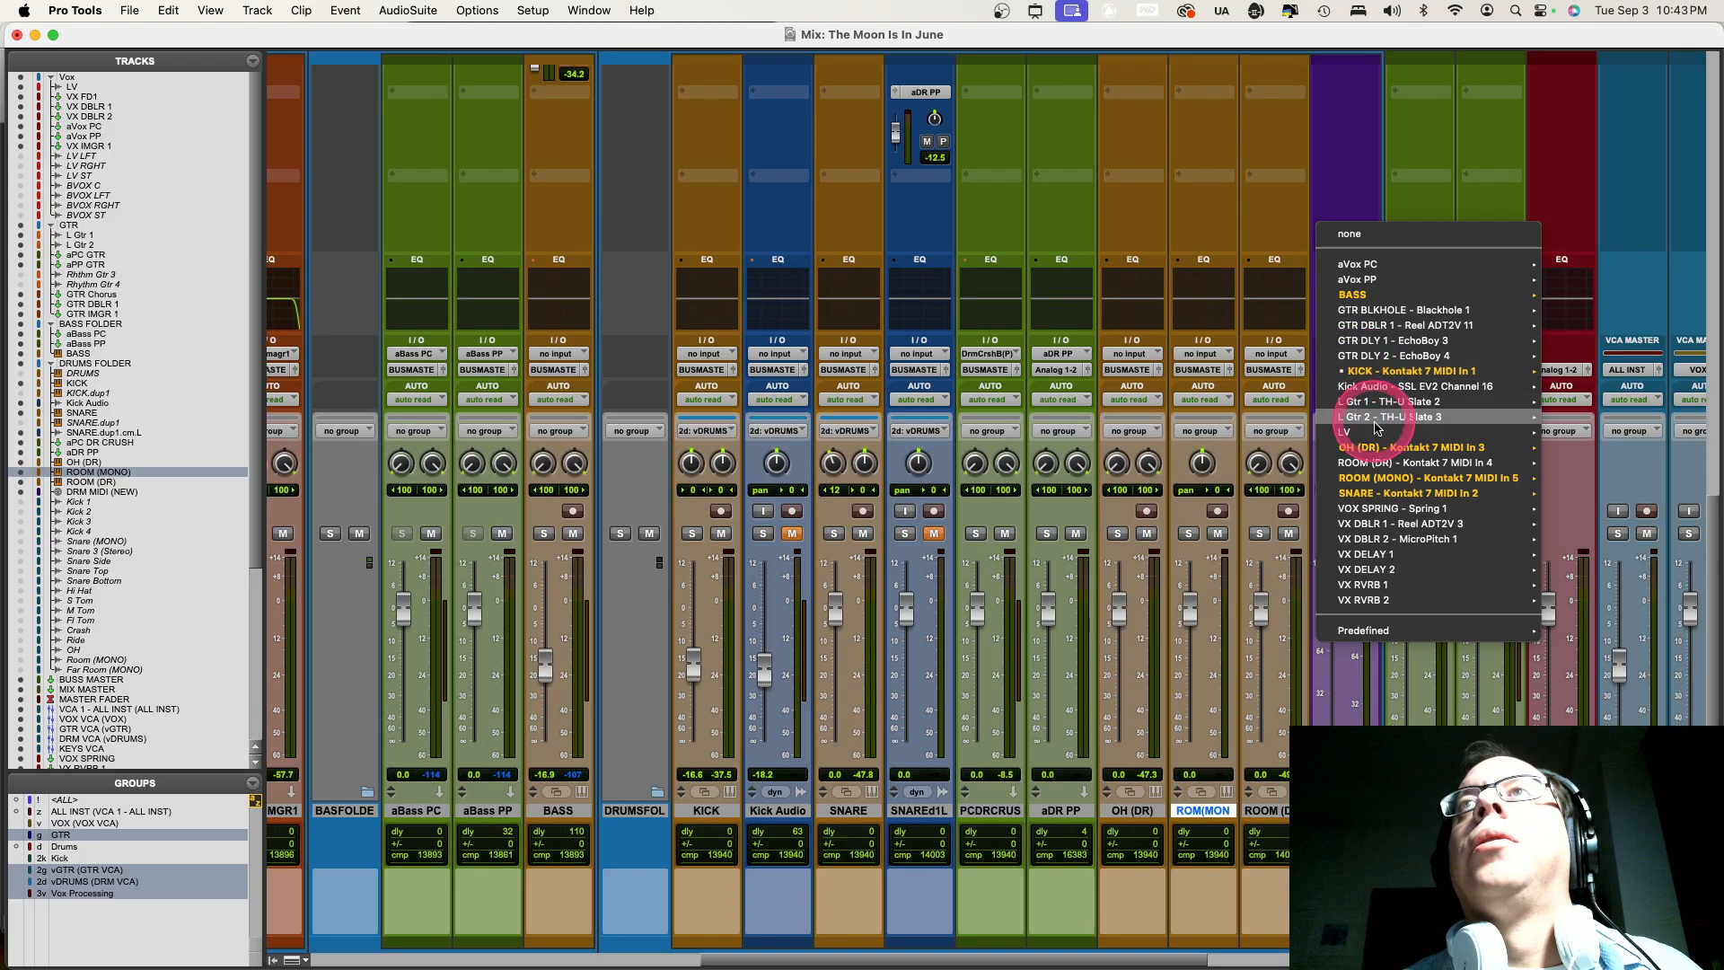
mouse_move(1437, 434)
left_click(1574, 449)
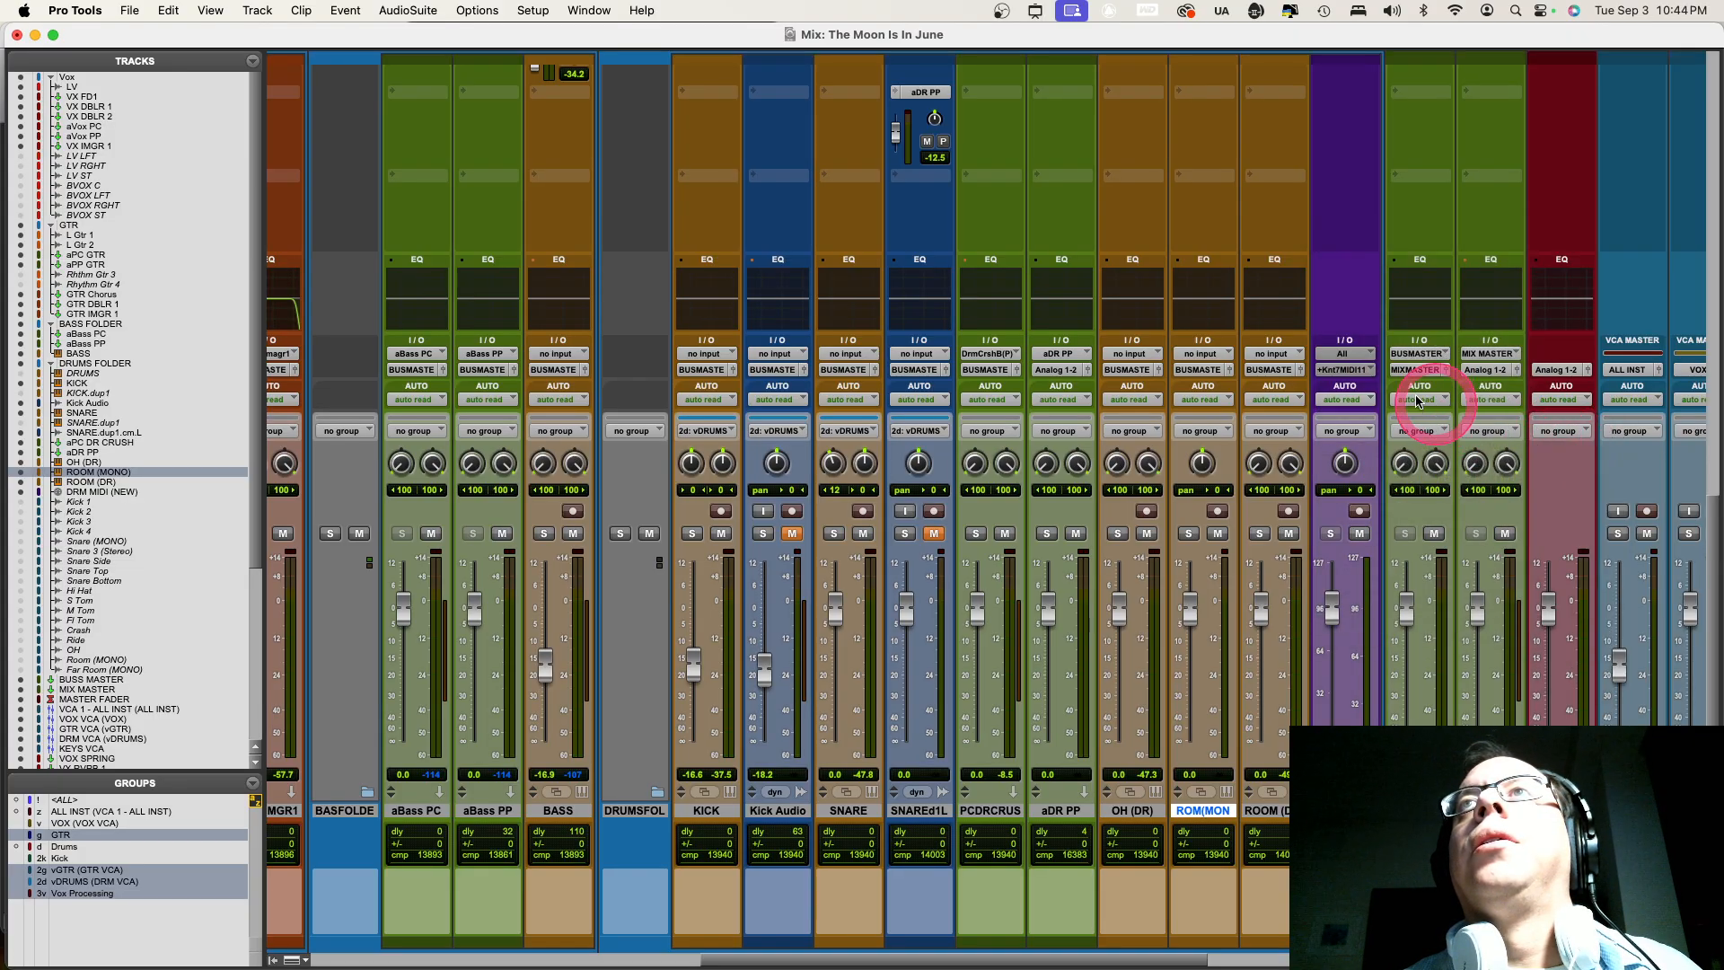
Add channel-1 of ROOM (DR) - Kontakt 7 MIDI In 4 and ROOM (MONO) - Kontakt 7 MIDI In 5 to the drum MIDI track's outputs
left_click(1346, 368)
mouse_move(1374, 404)
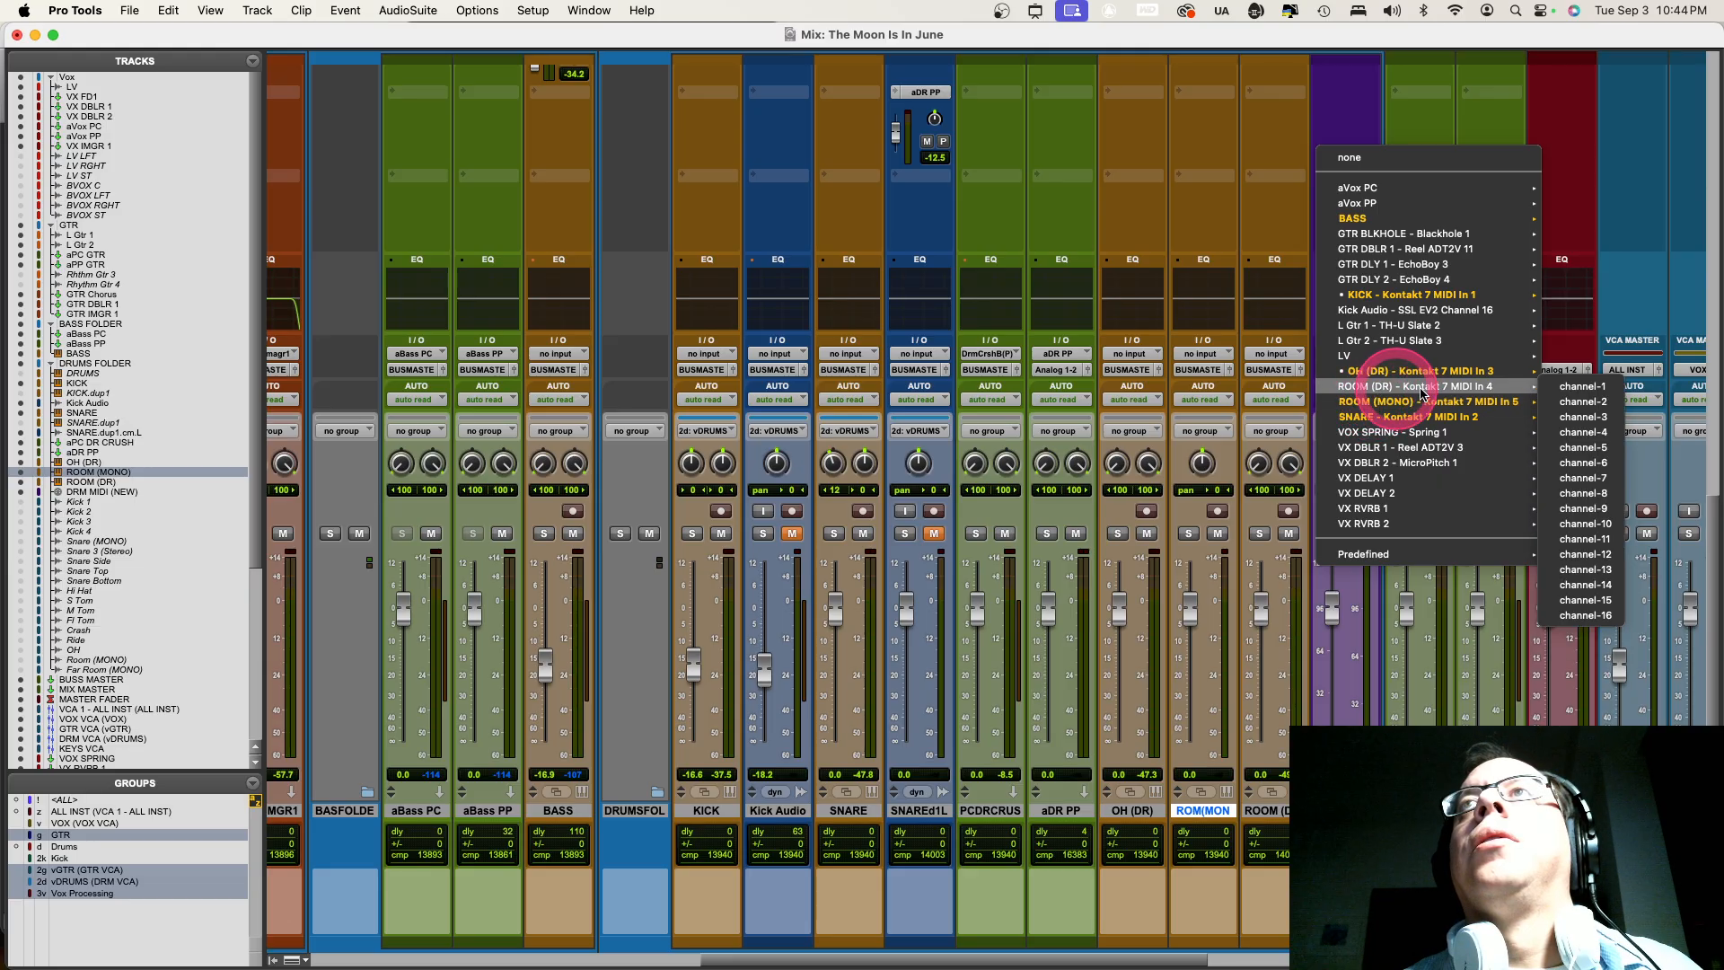
left_click(1582, 401)
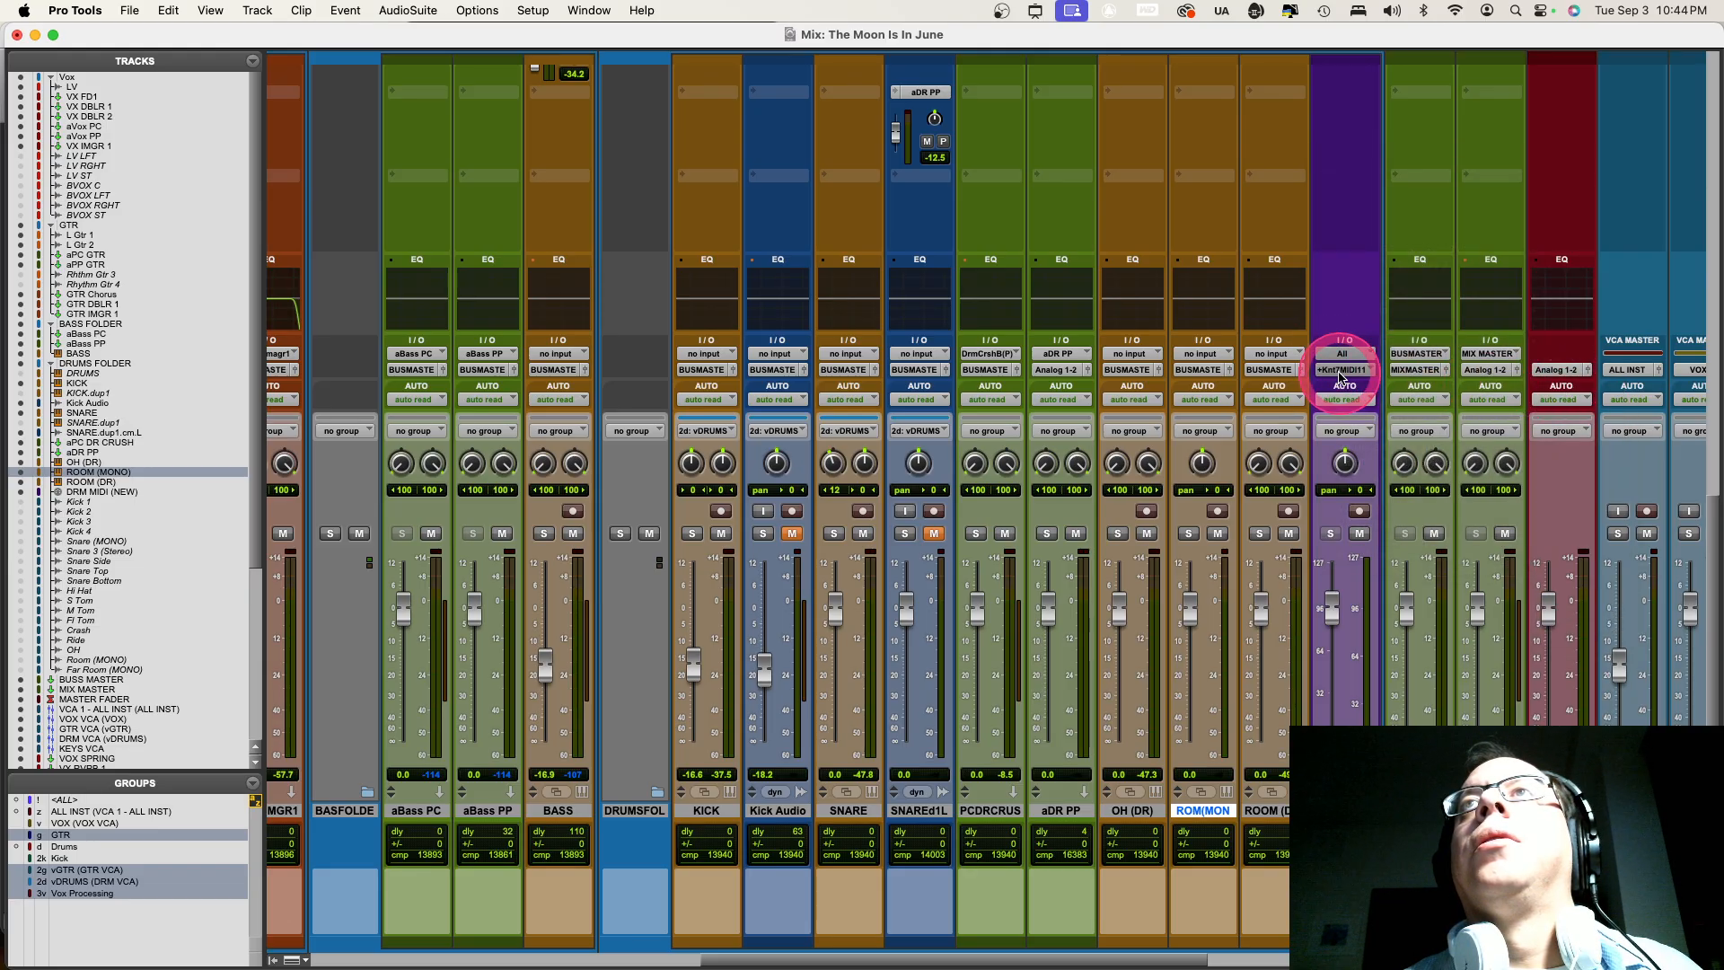
left_click(1338, 366)
mouse_move(1343, 387)
left_click(1581, 395)
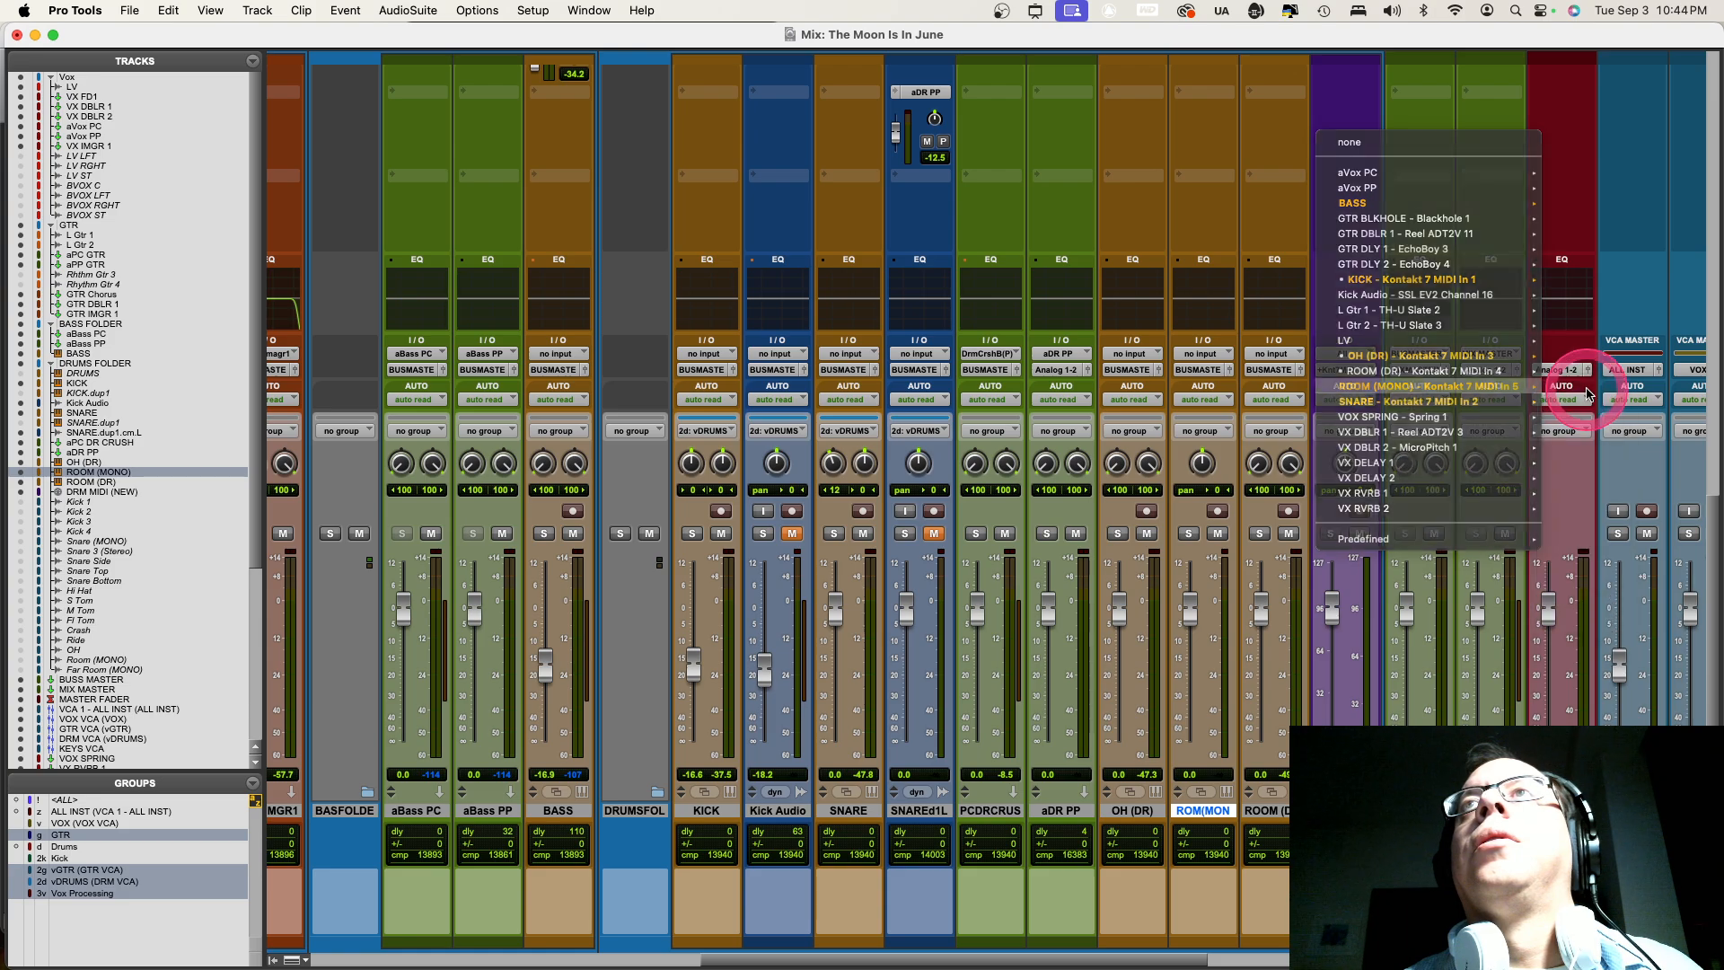
Add SNARE - Kontakt 7 MIDI In 2, channel-1, to the drum MIDI track's outputs and start playback
left_click(1347, 369)
mouse_move(1355, 386)
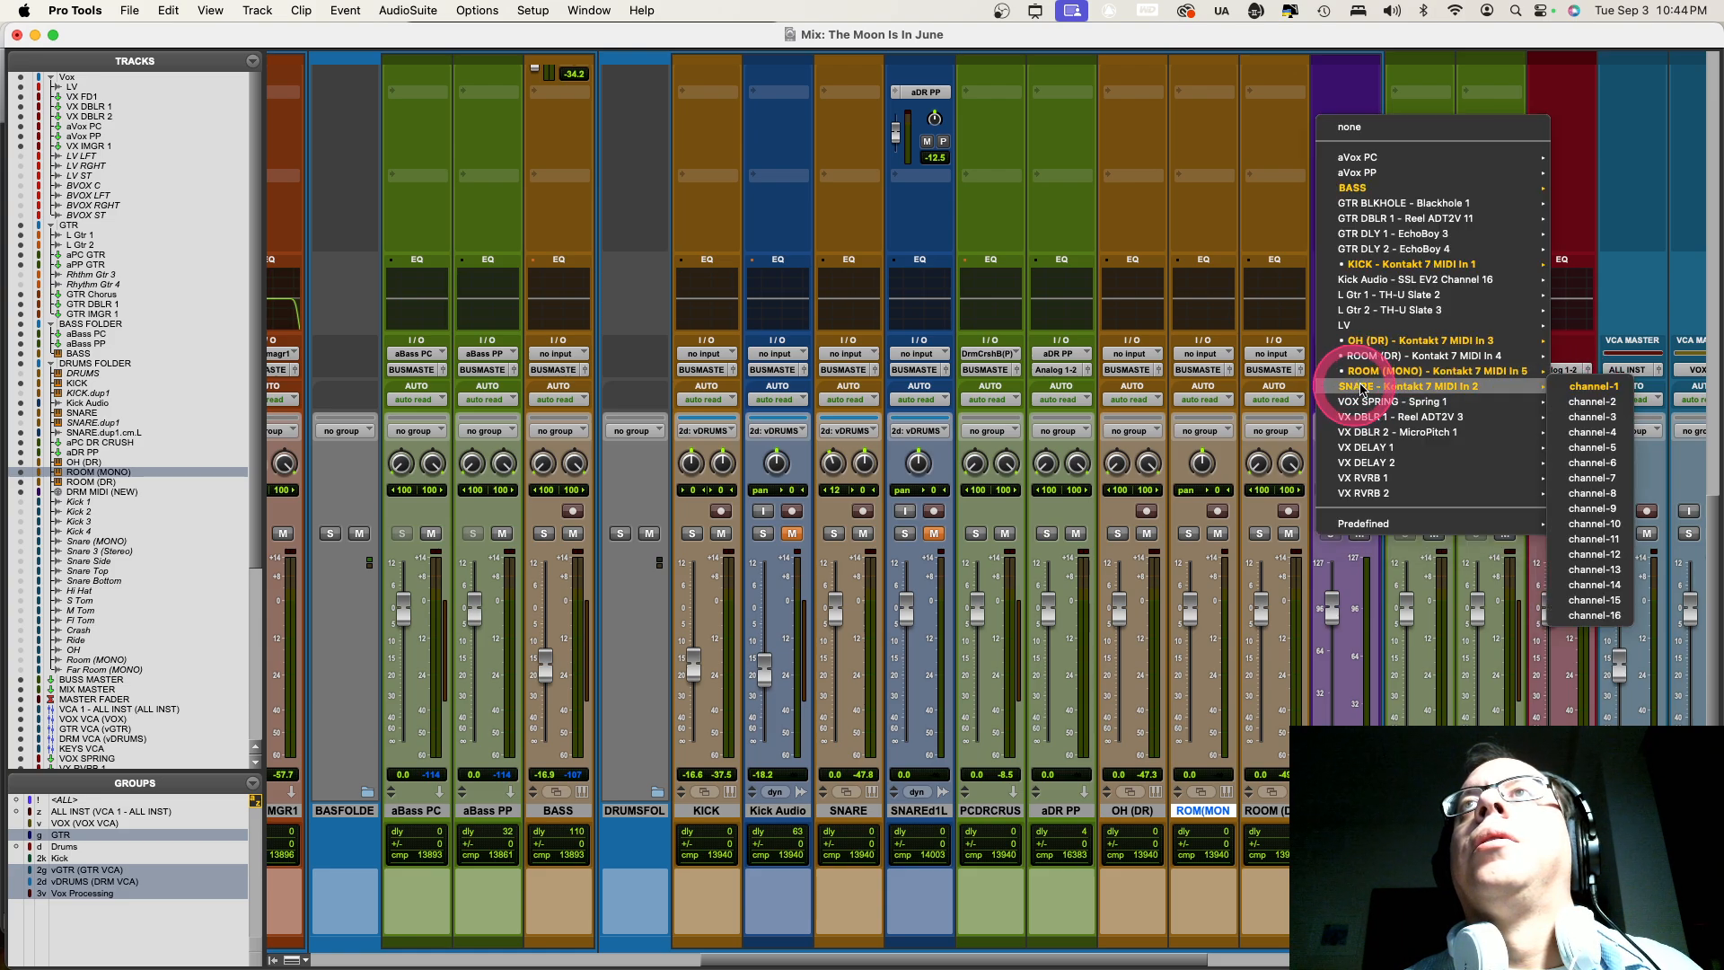
left_click(1573, 388)
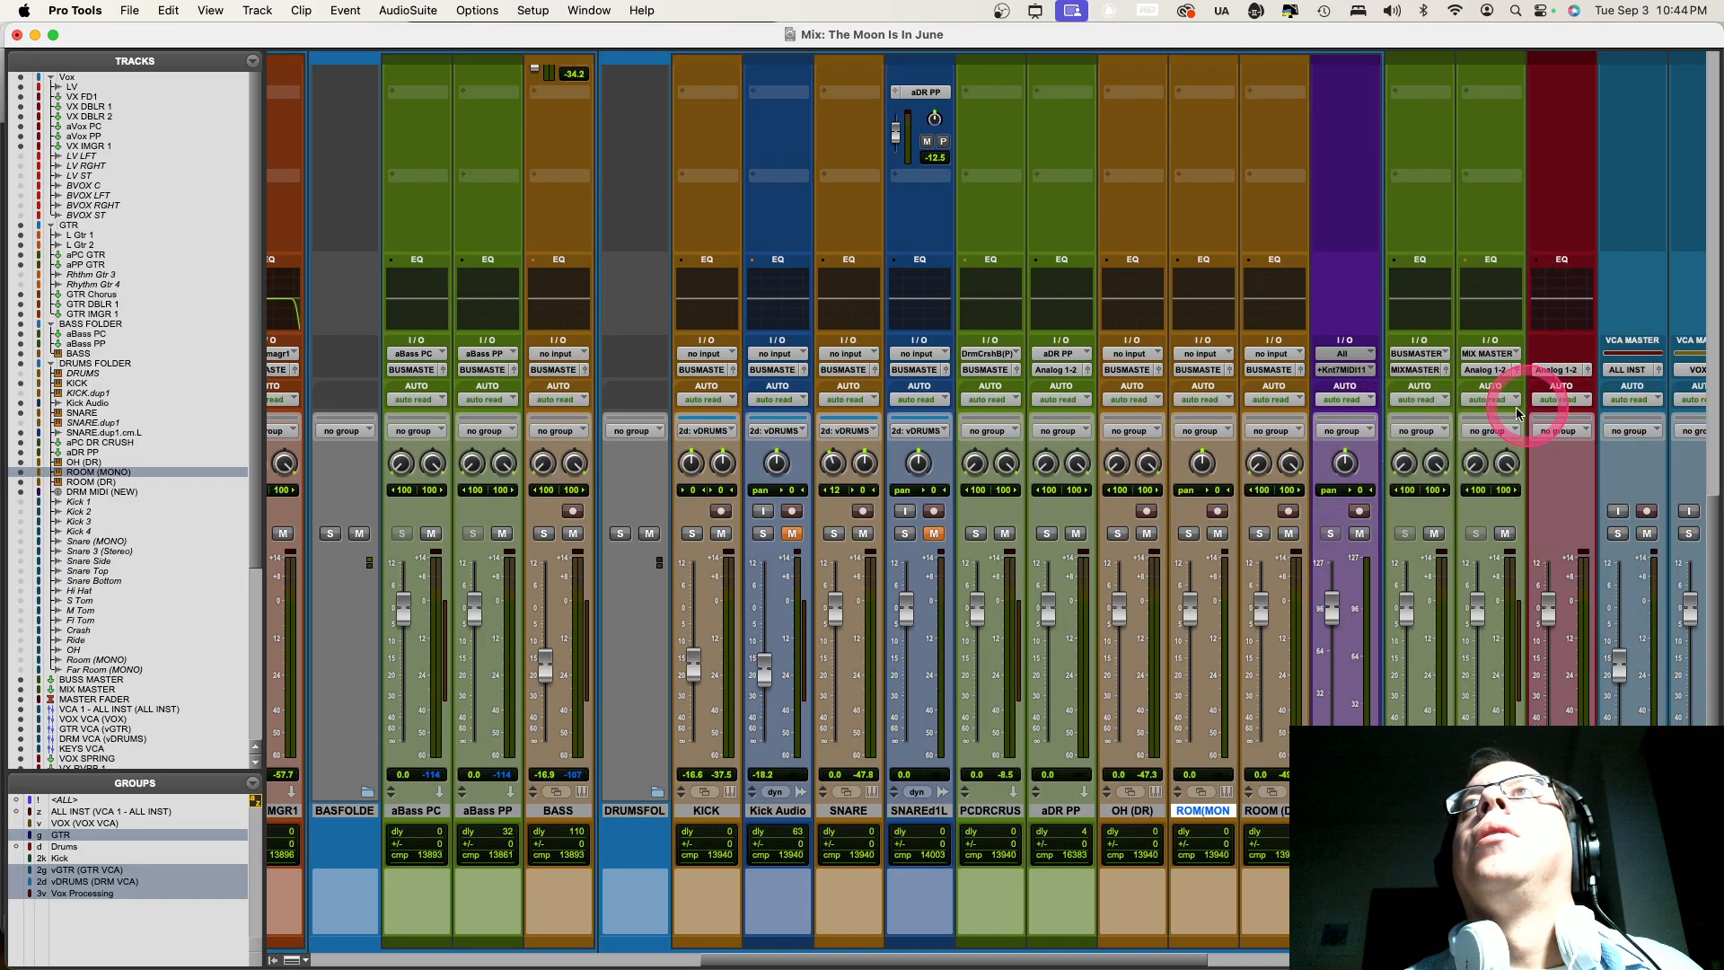
key("space")
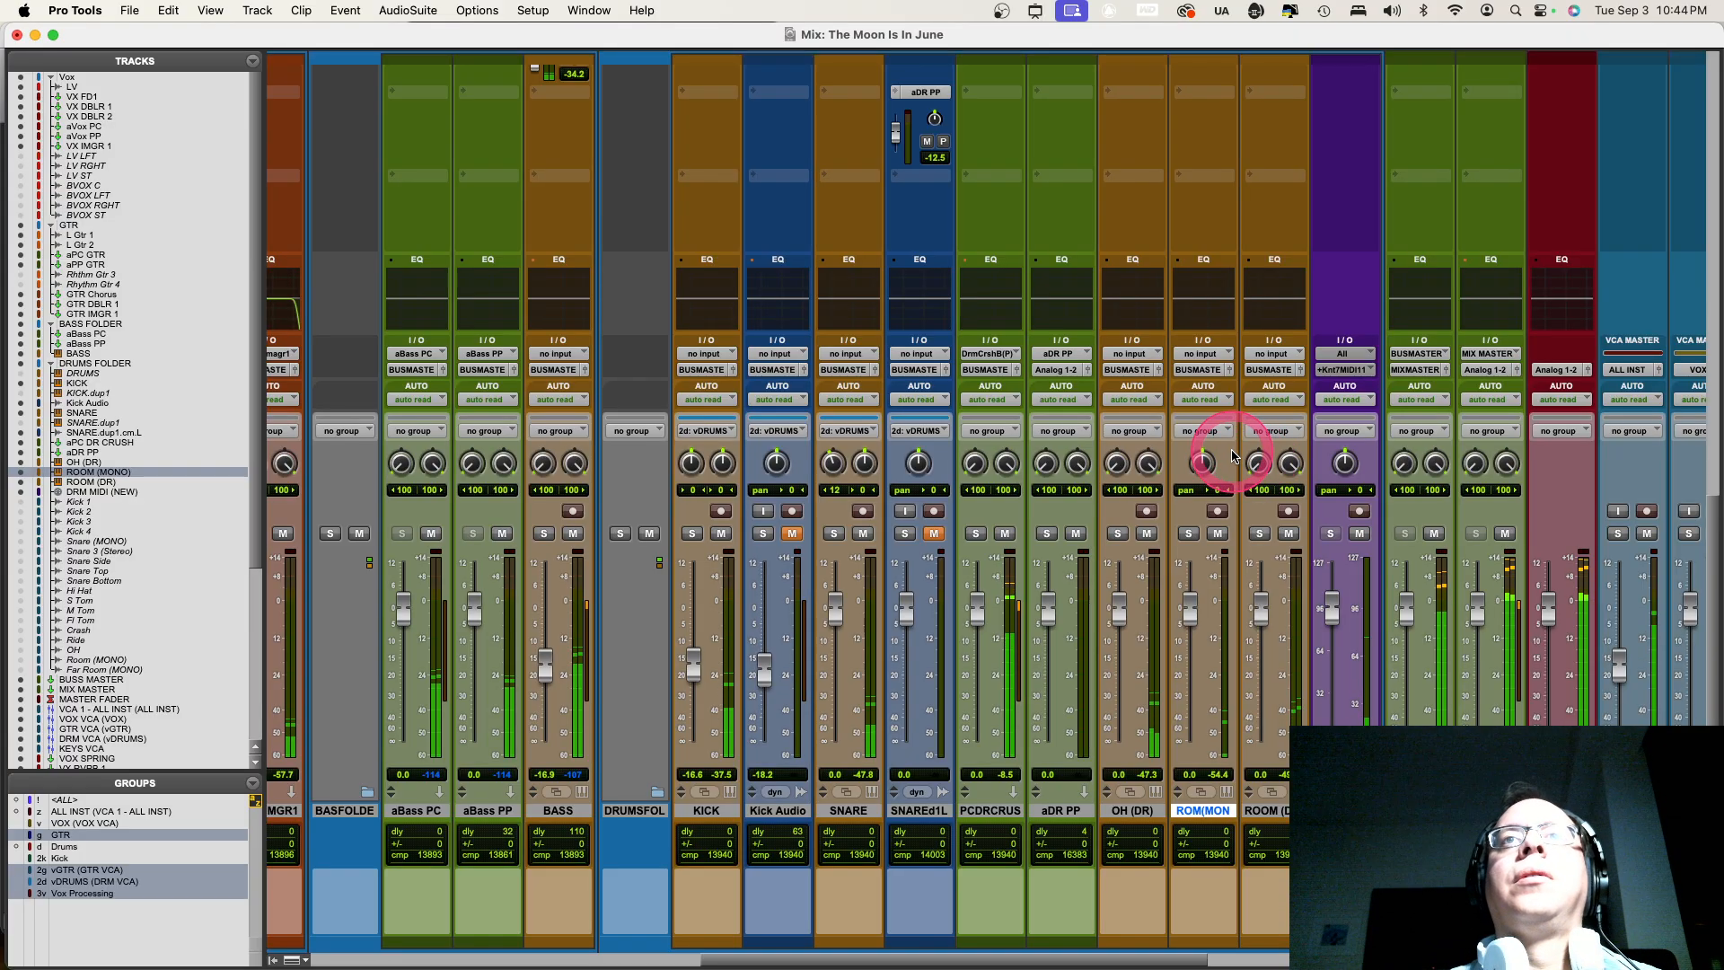
Add an aDR PP send to the ROOM (MONO) track with its level at +12.0 dB
scroll(1032, 615, "up", 3)
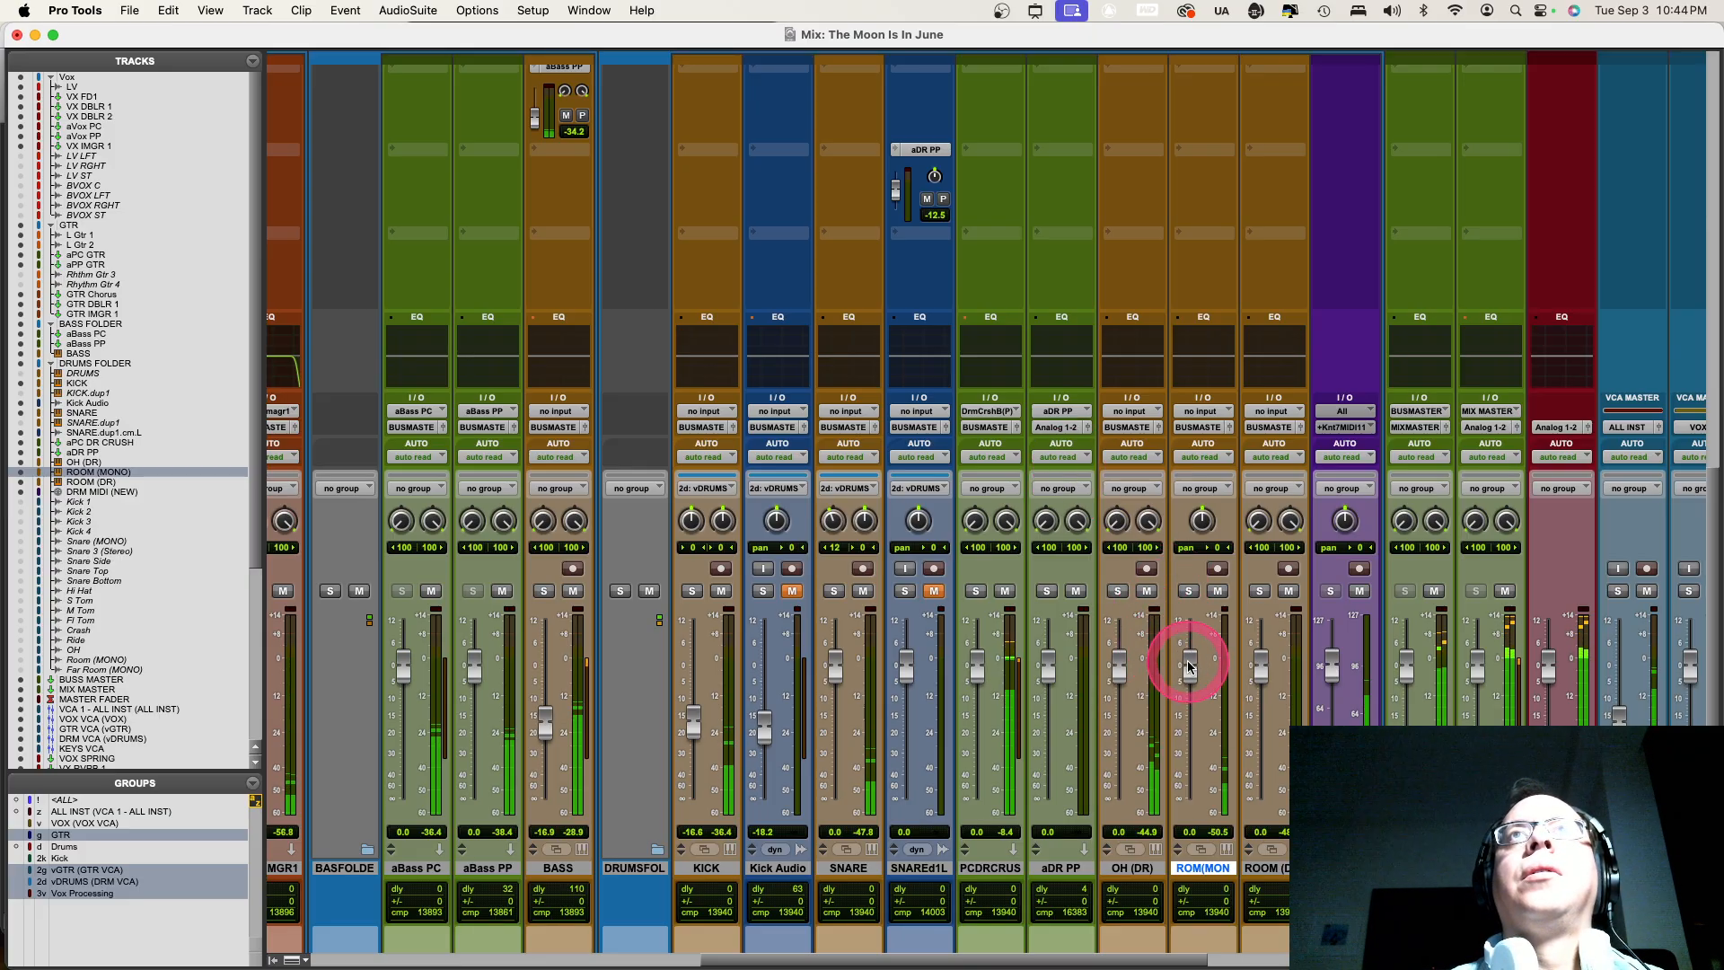
scroll(1188, 666, "up", 2)
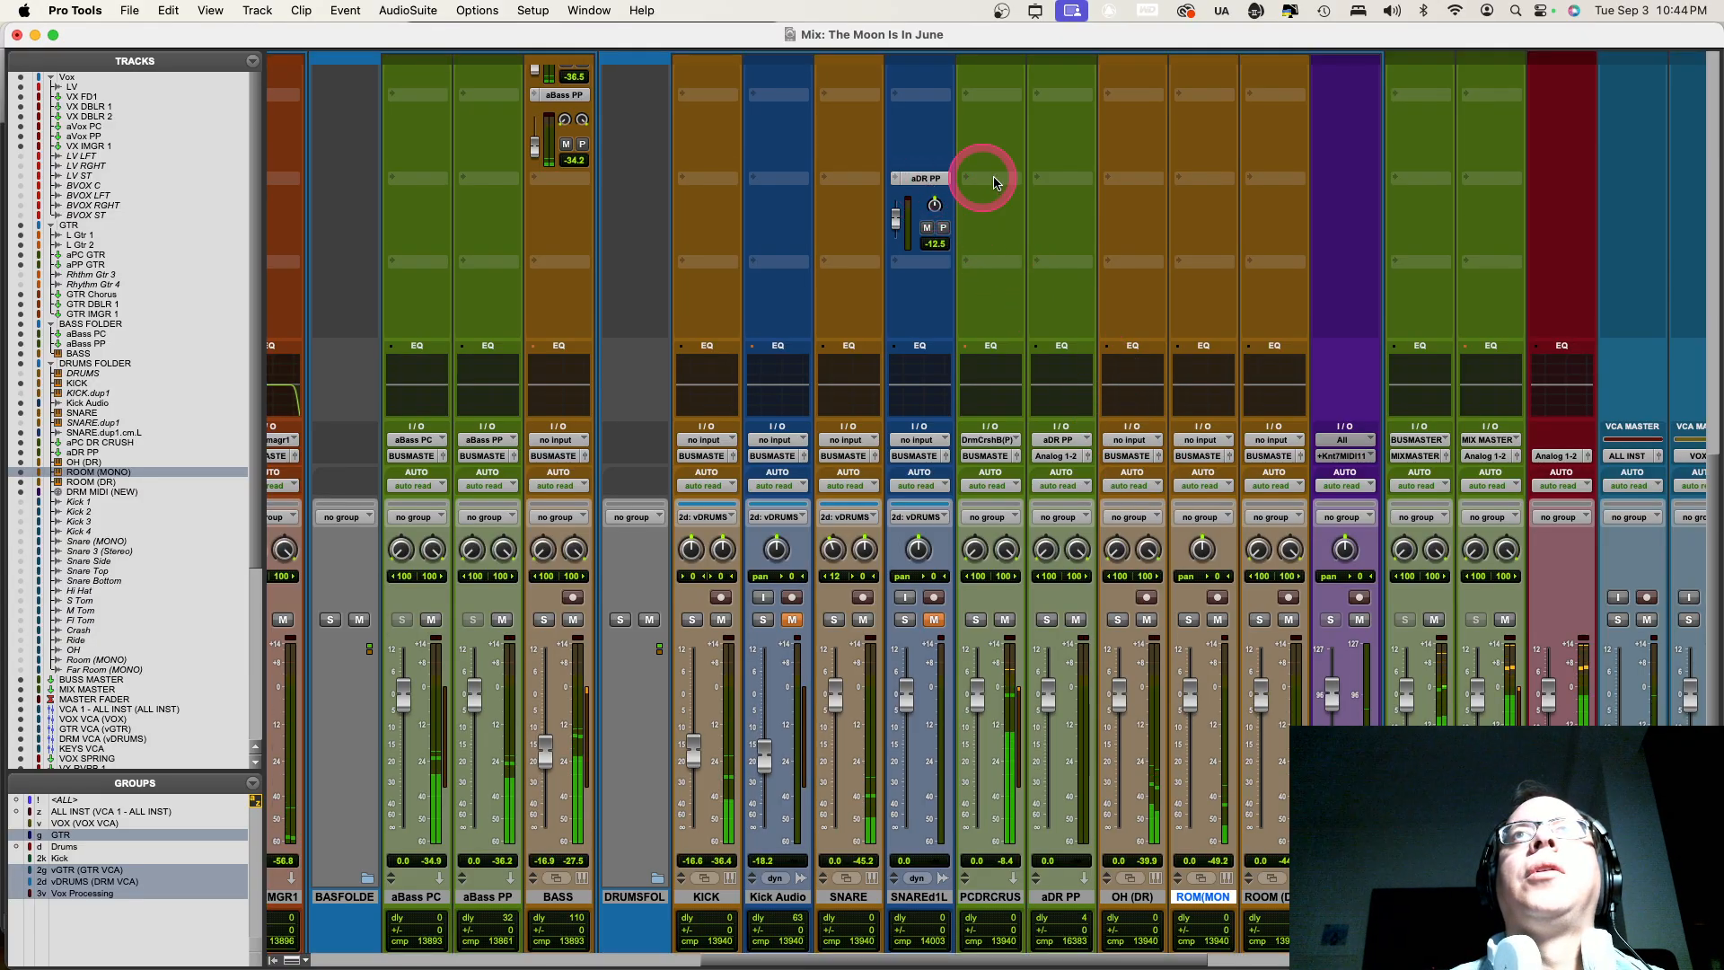
left_click_drag(1201, 182, 1204, 115)
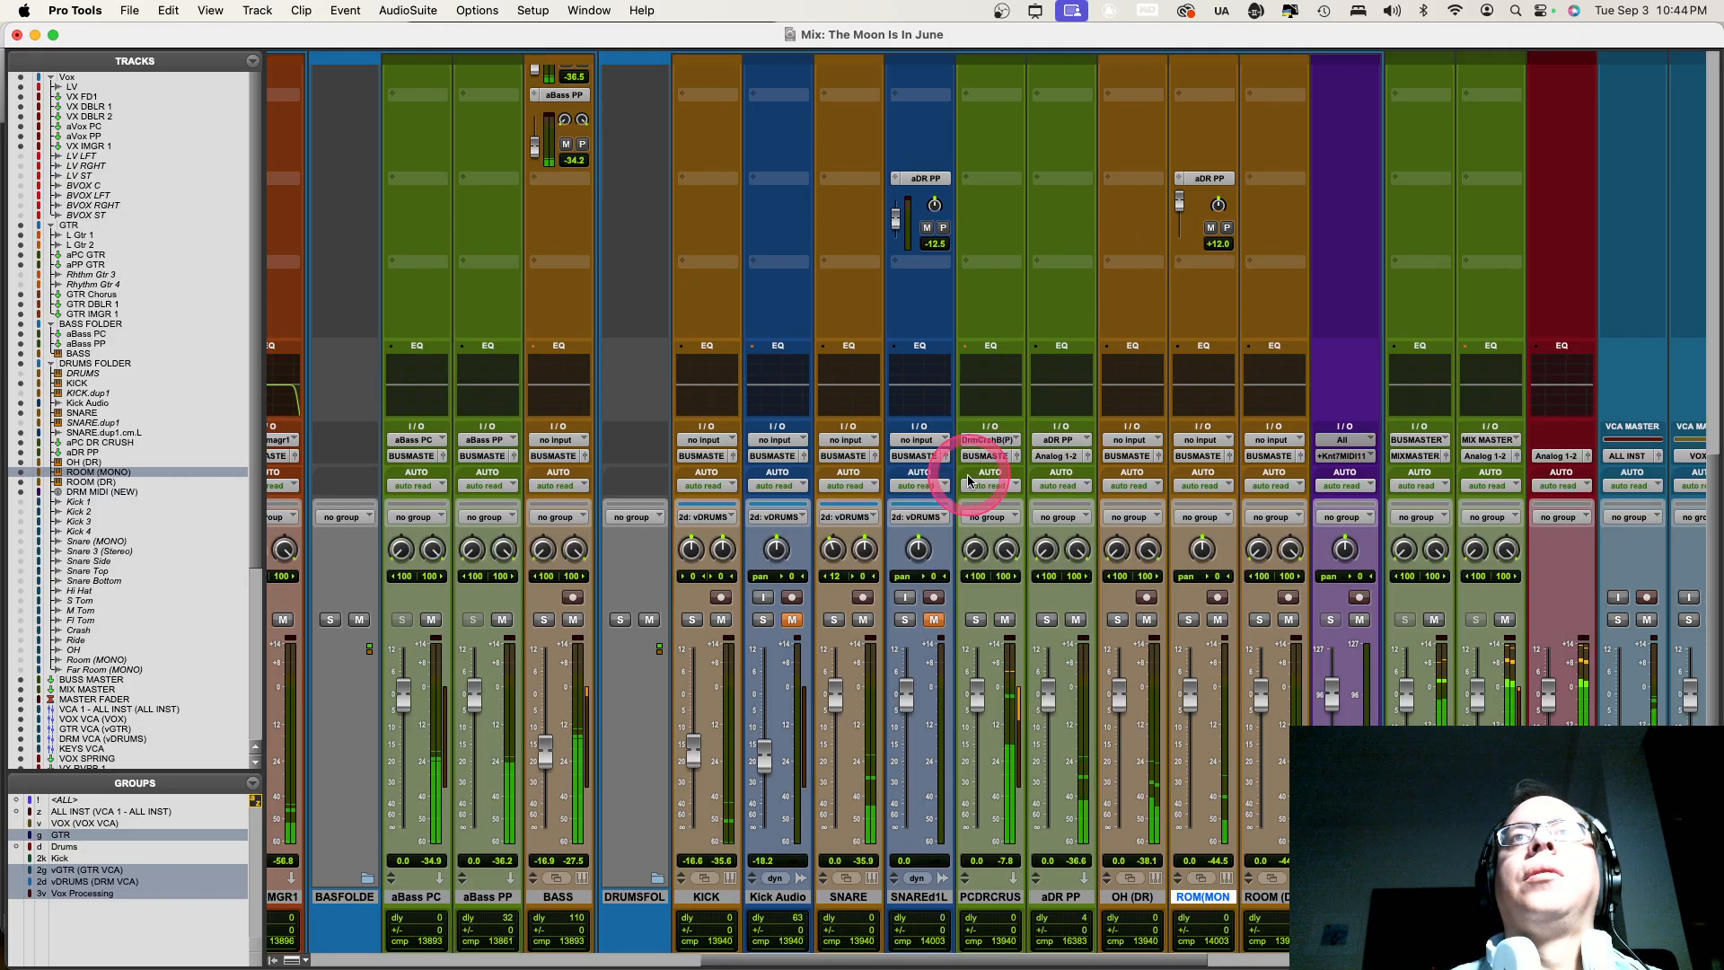
Set the ROOM (MONO) track's DrmCrsB(P) send level to 0.0 dB and save the session
scroll(1228, 369, "up", 2)
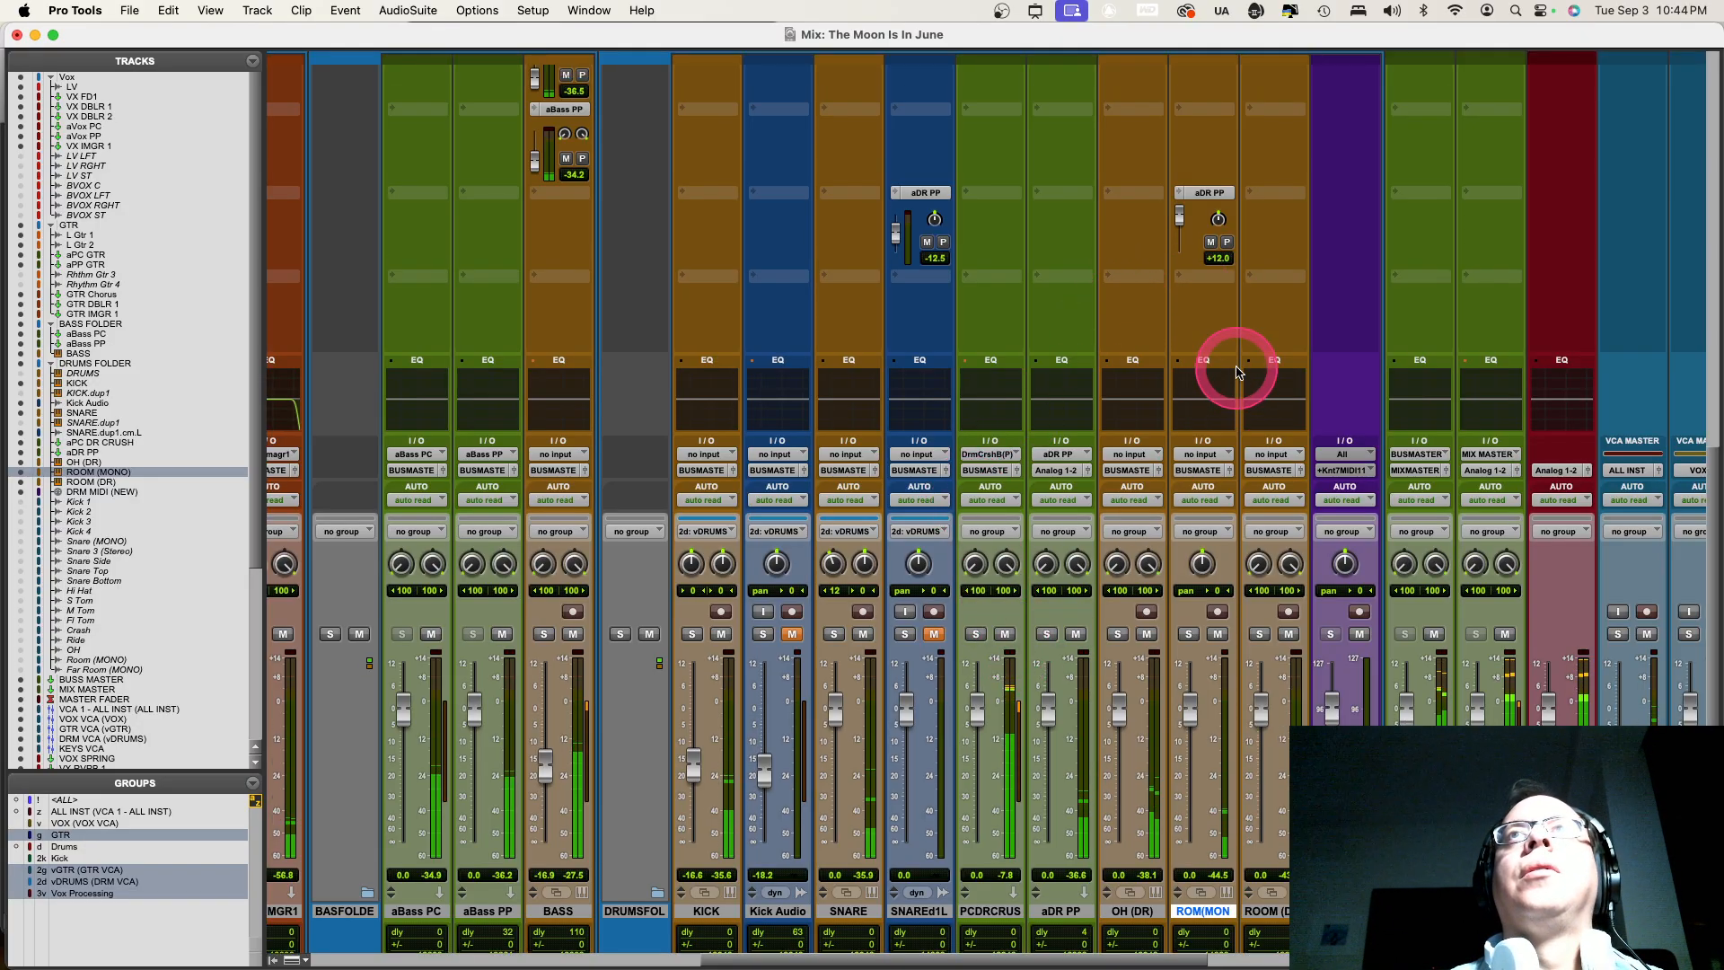
scroll(1223, 363, "up", 10)
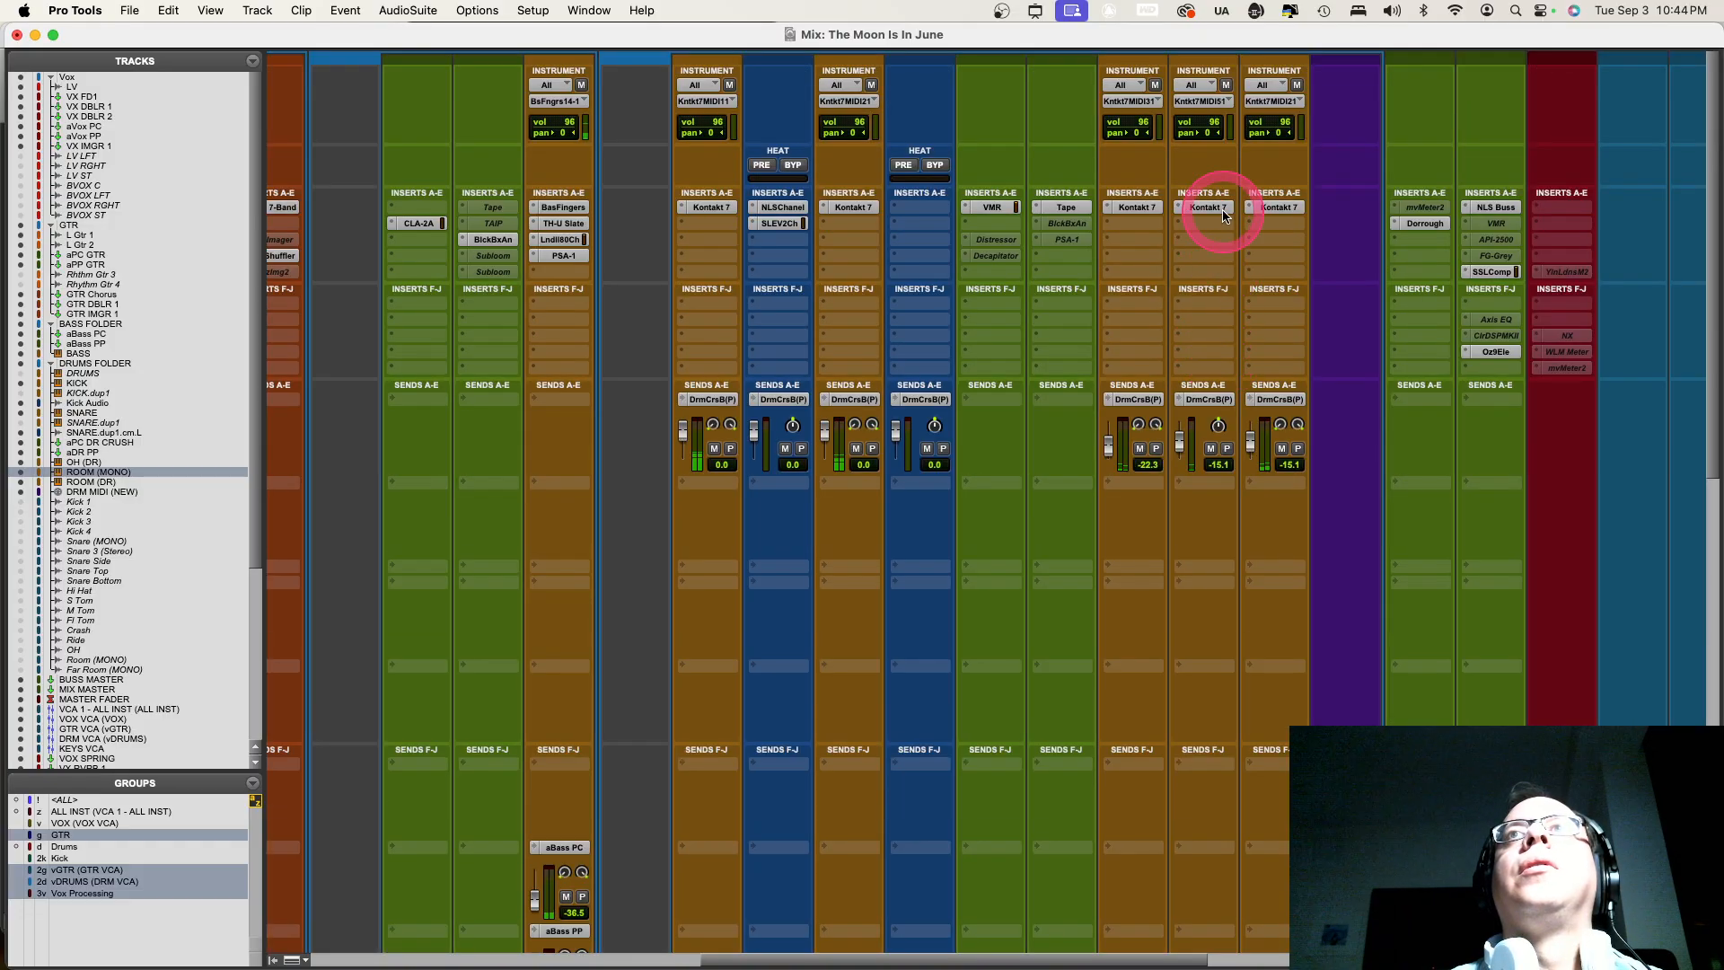
scroll(1179, 434, "down", 15)
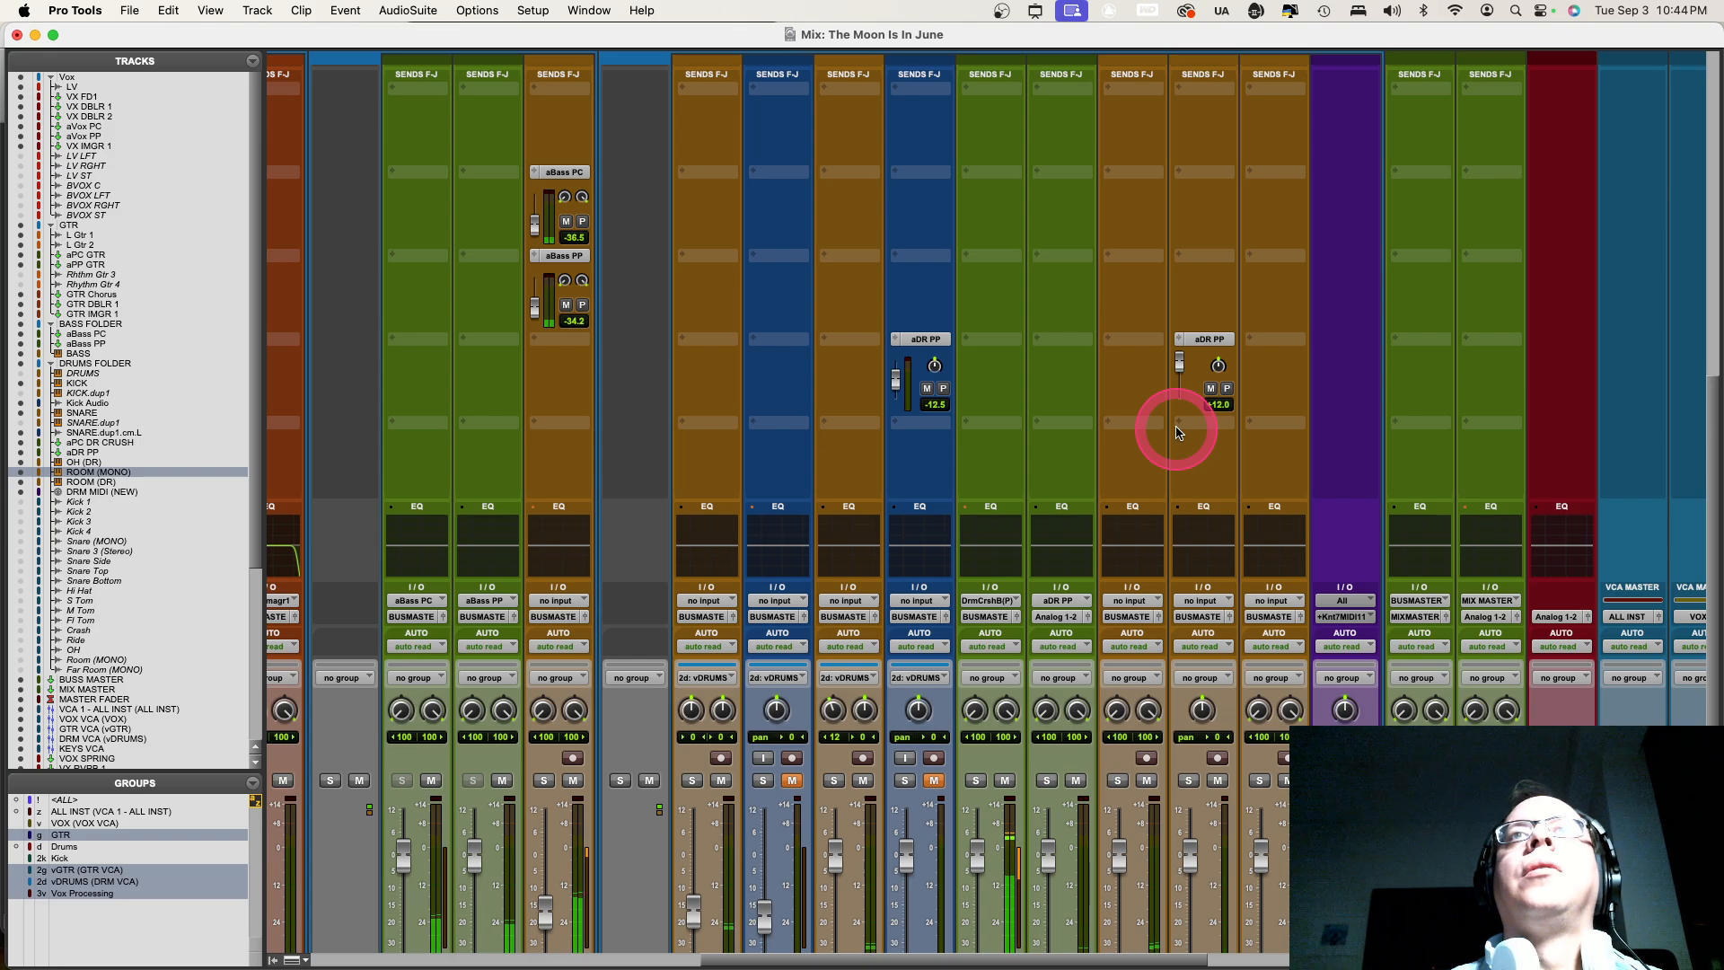
scroll(1203, 315, "up", 15)
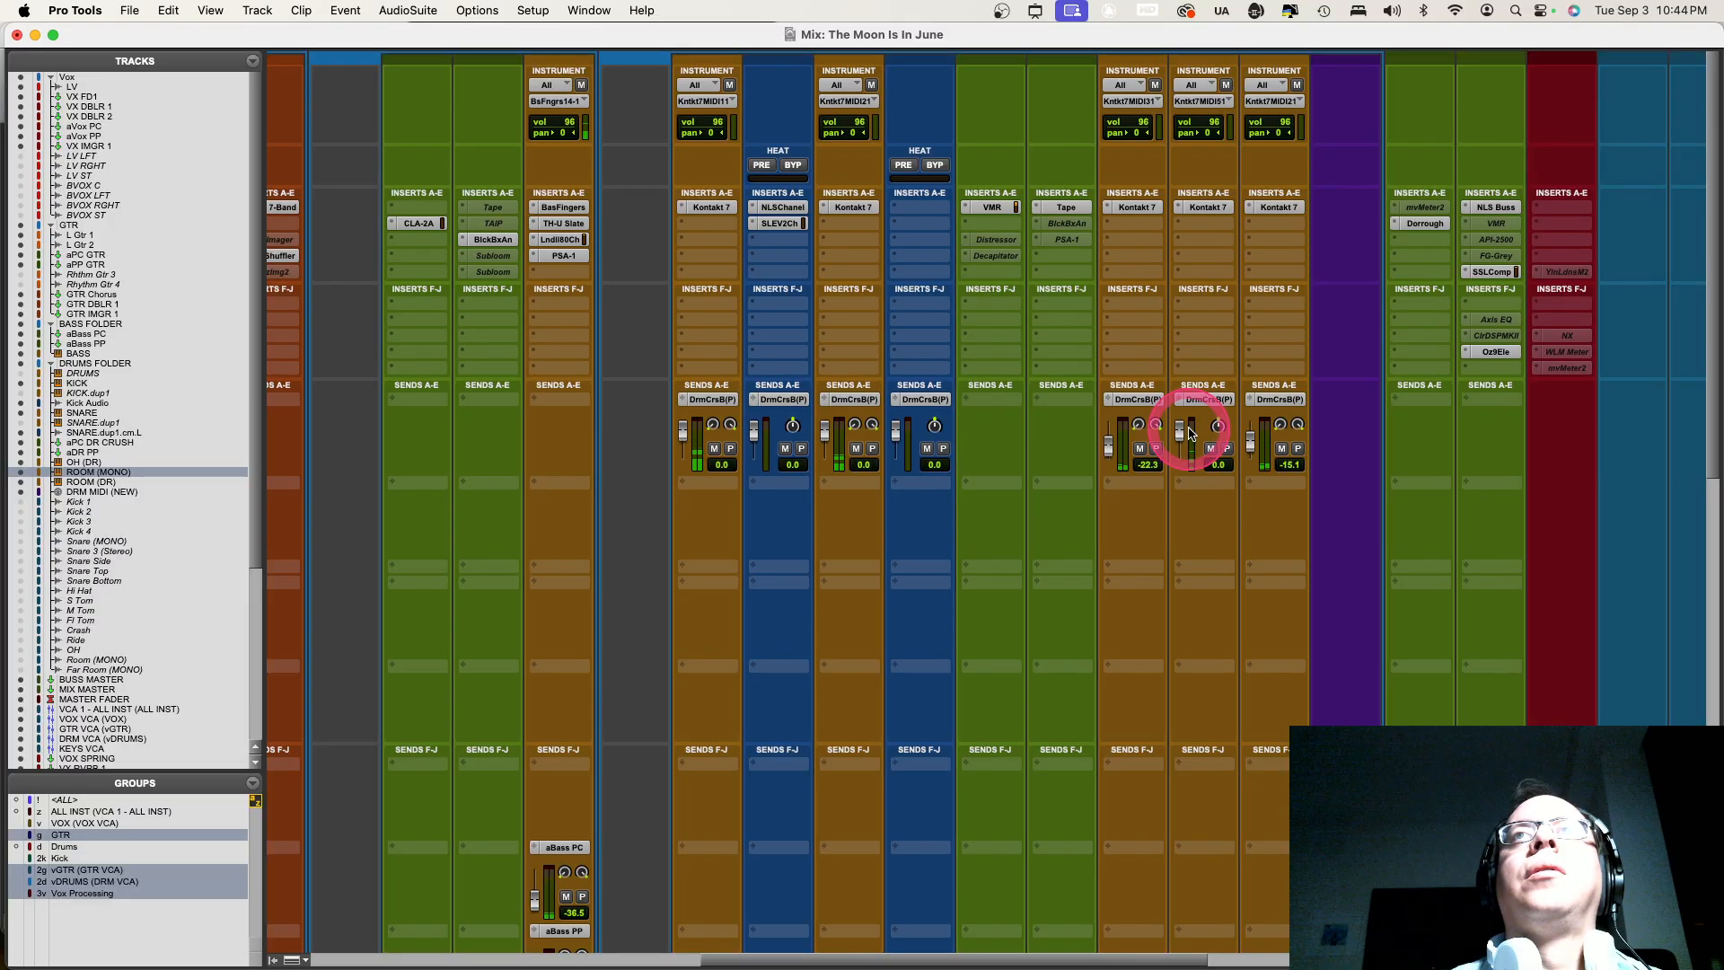
key("super+s")
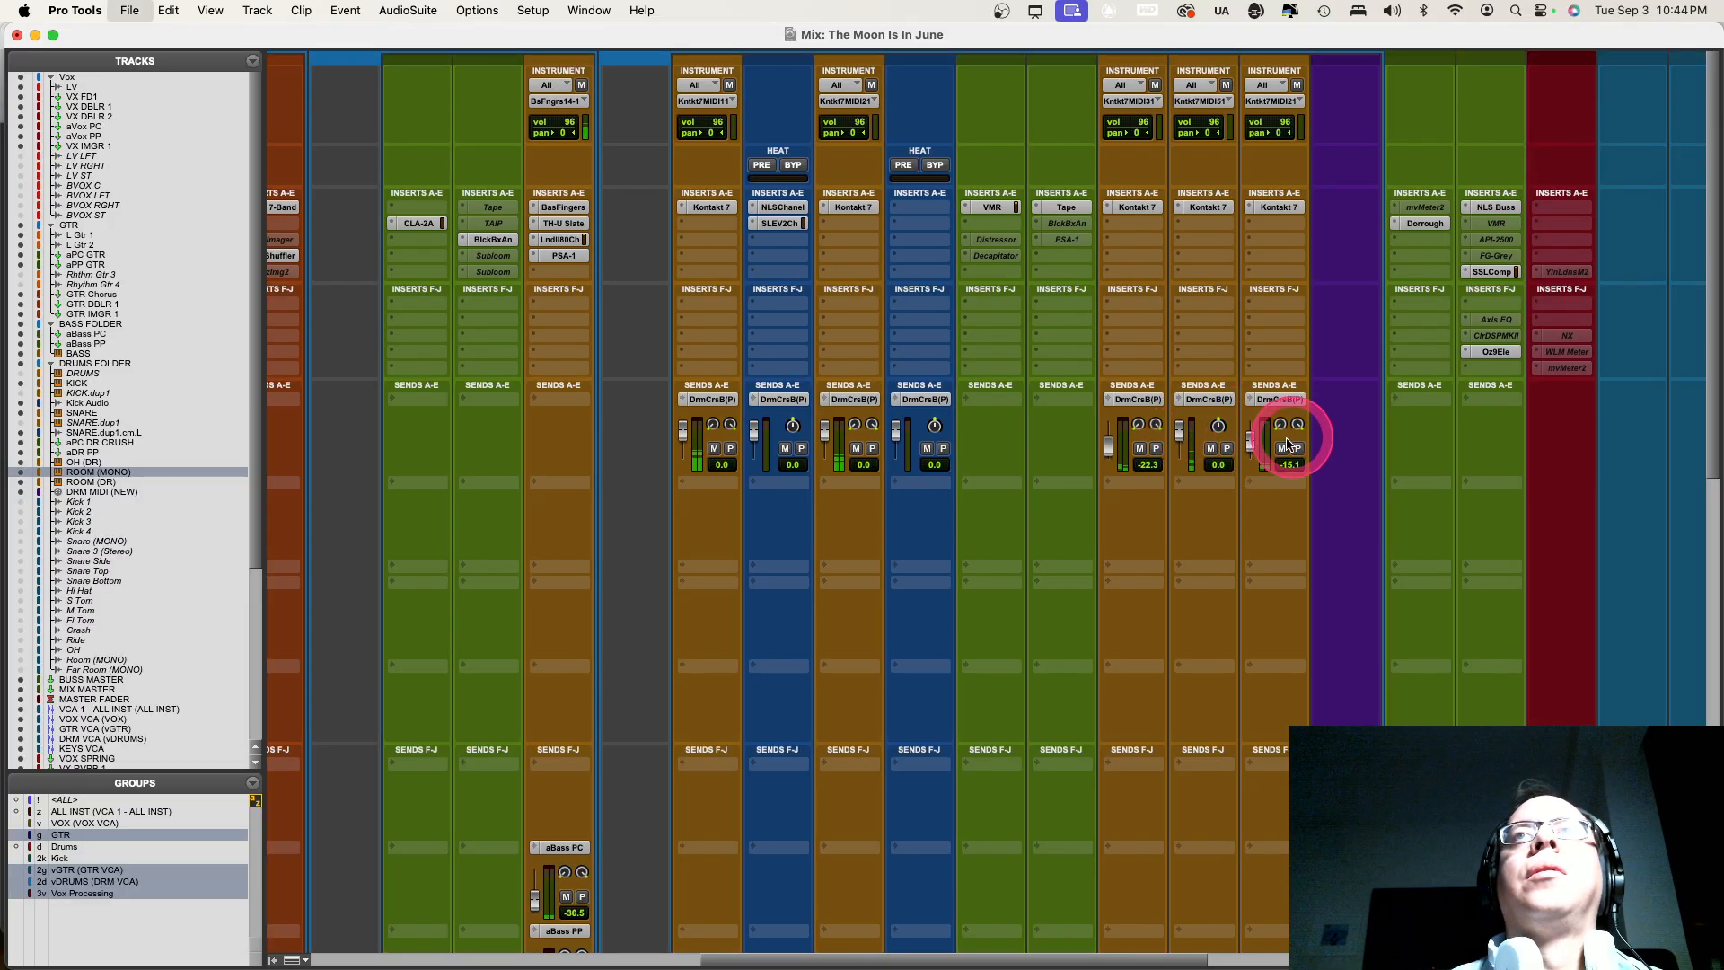
Undo the last level change on the ROOM (MONO) track's DrmCrsB(P) send
key("super+z")
key("super+z")
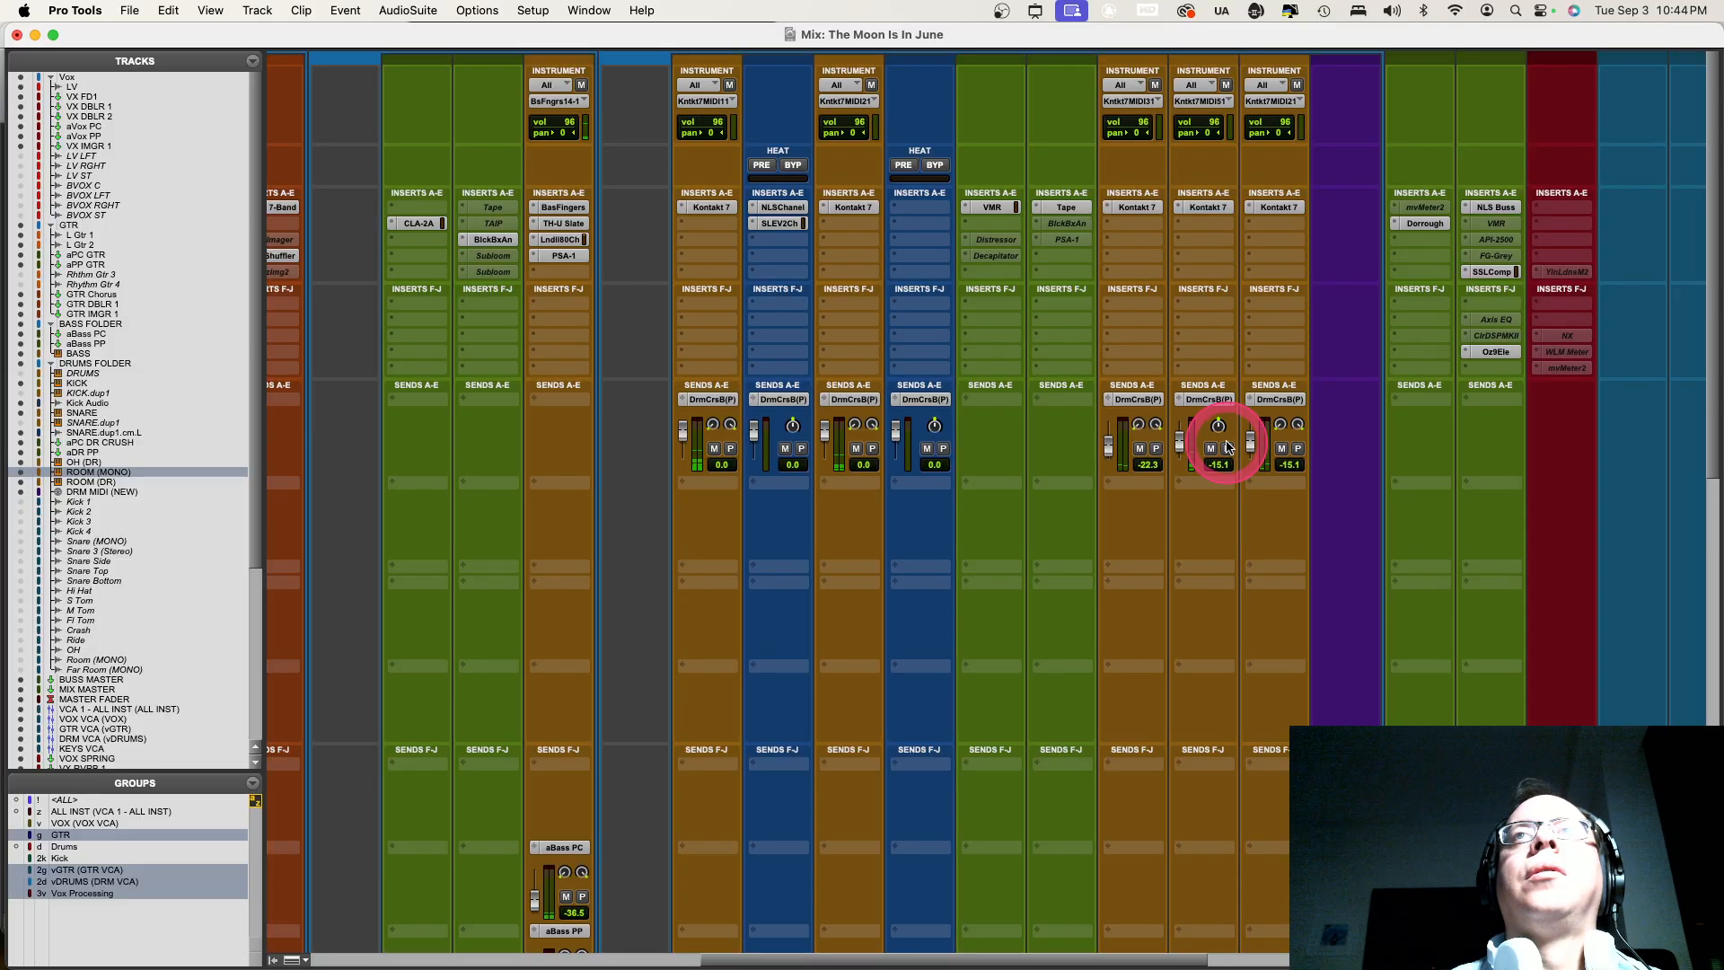
Save the session and reset the KICK track's volume fader to 0.0 dB
key("super+s")
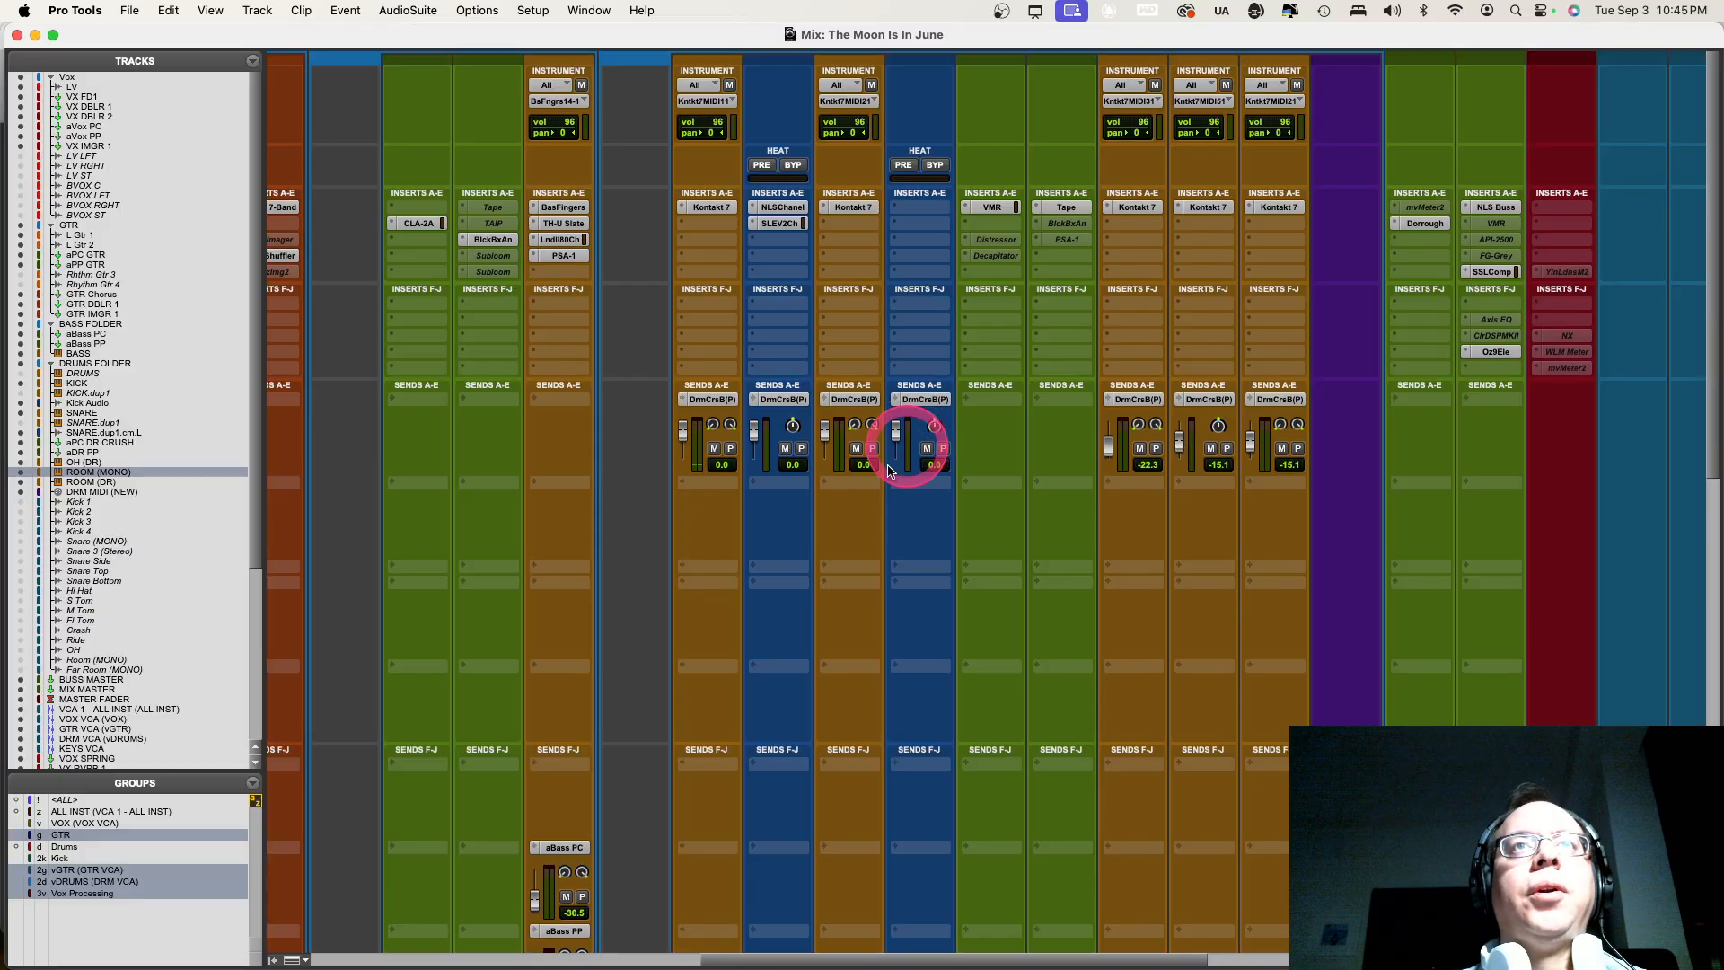
scroll(889, 467, "down", 2)
scroll(866, 494, "down", 12)
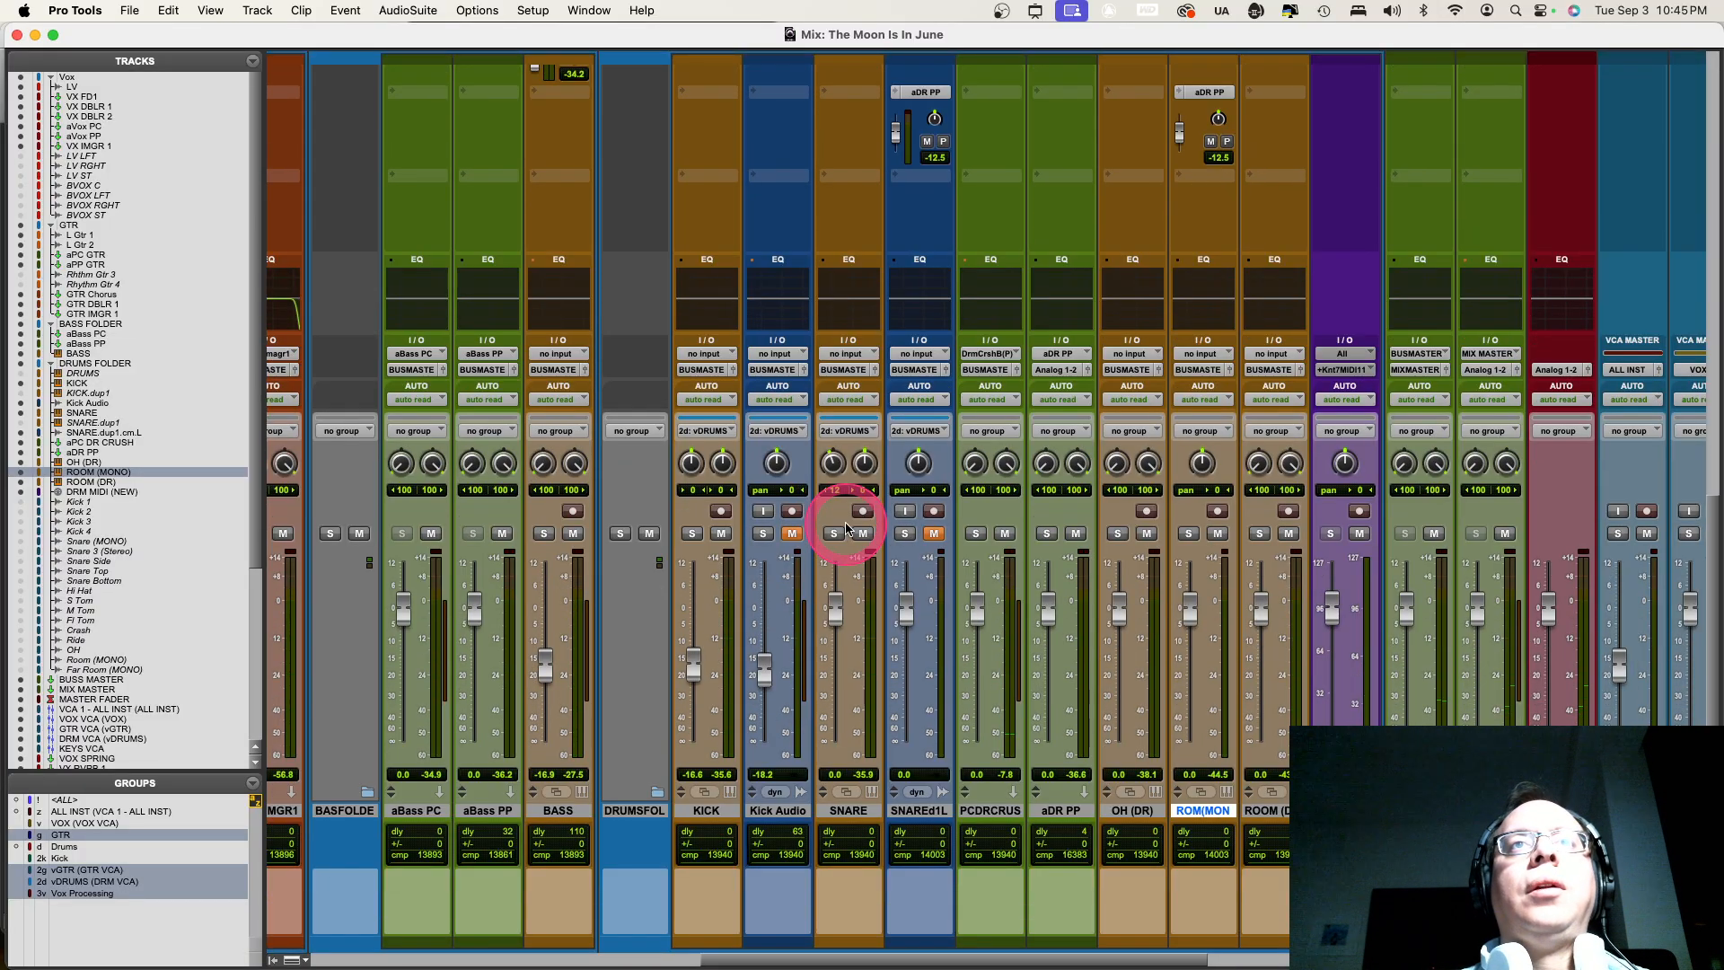
left_click(696, 663, "alt")
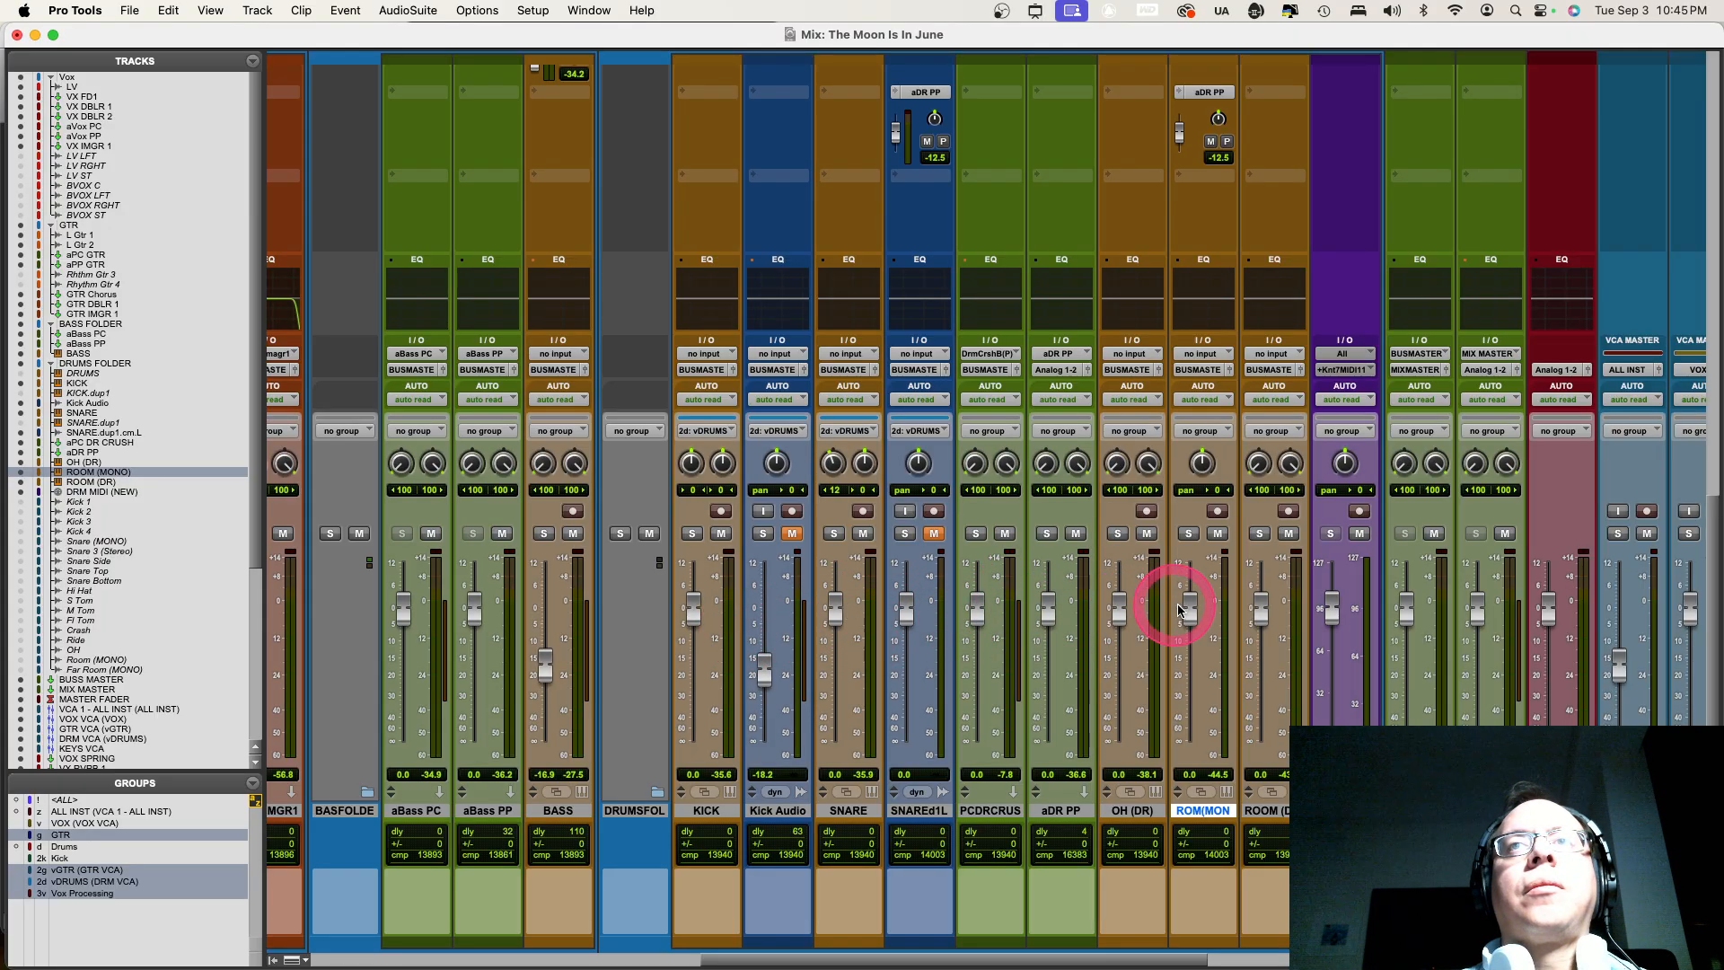
Delete the Kick Audio track together with its active clips
left_click(758, 812)
right_click(766, 814)
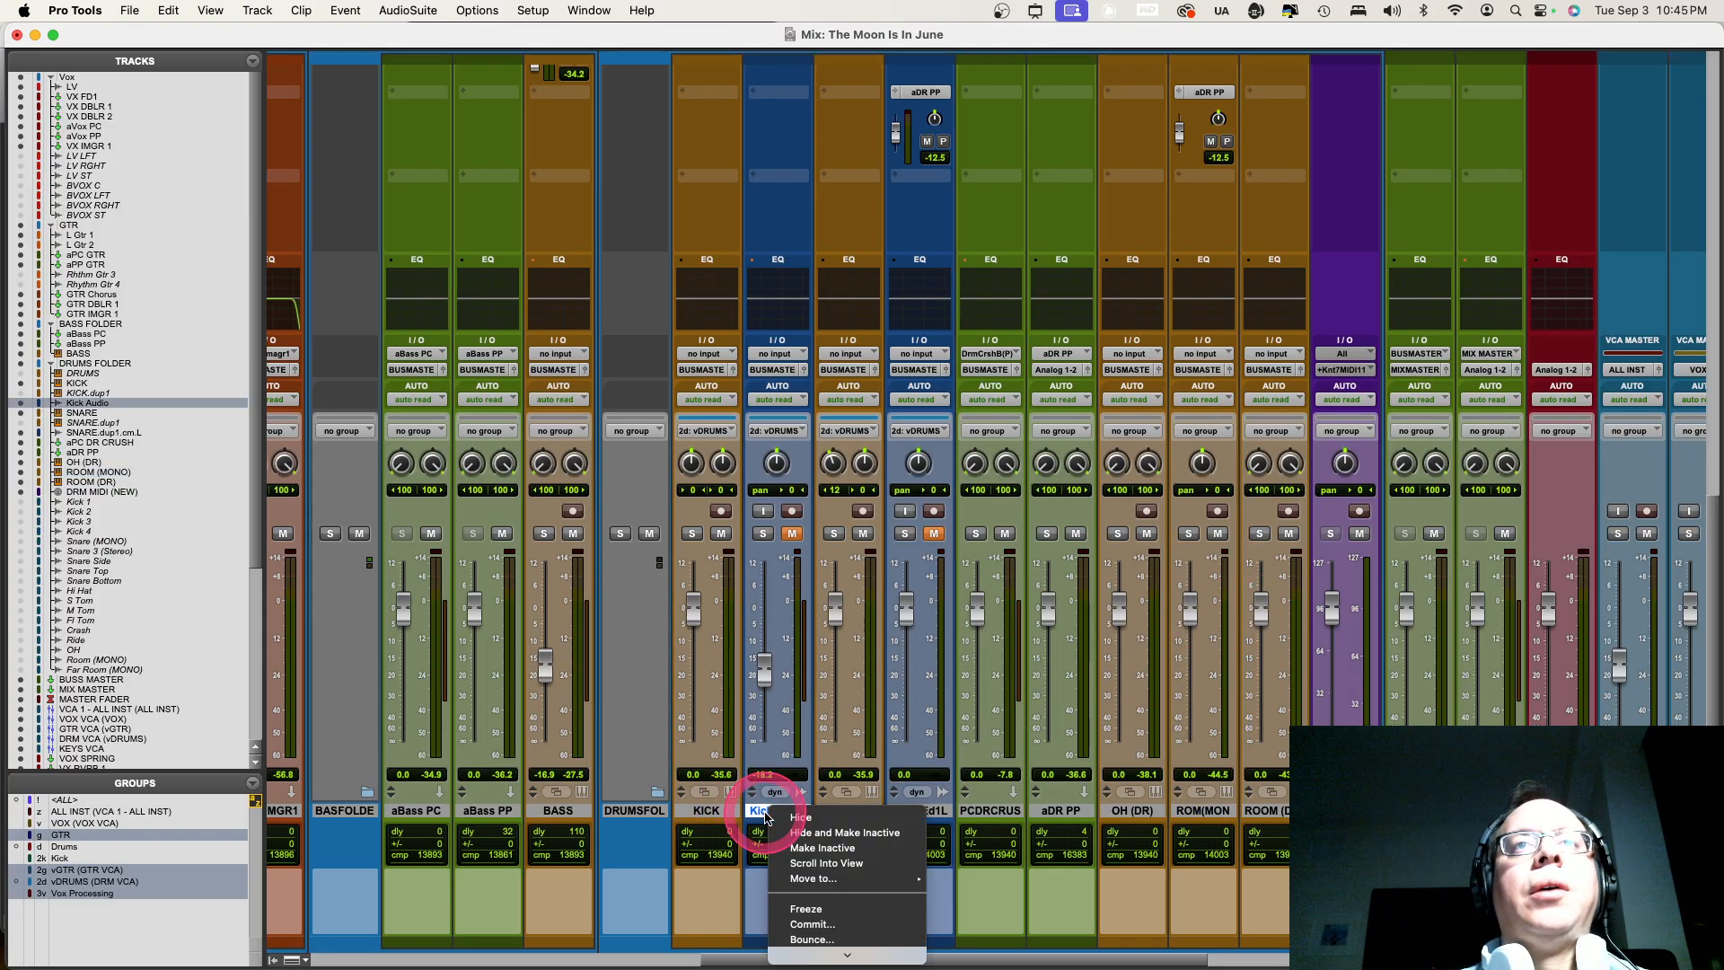
scroll(825, 851, "down", 5)
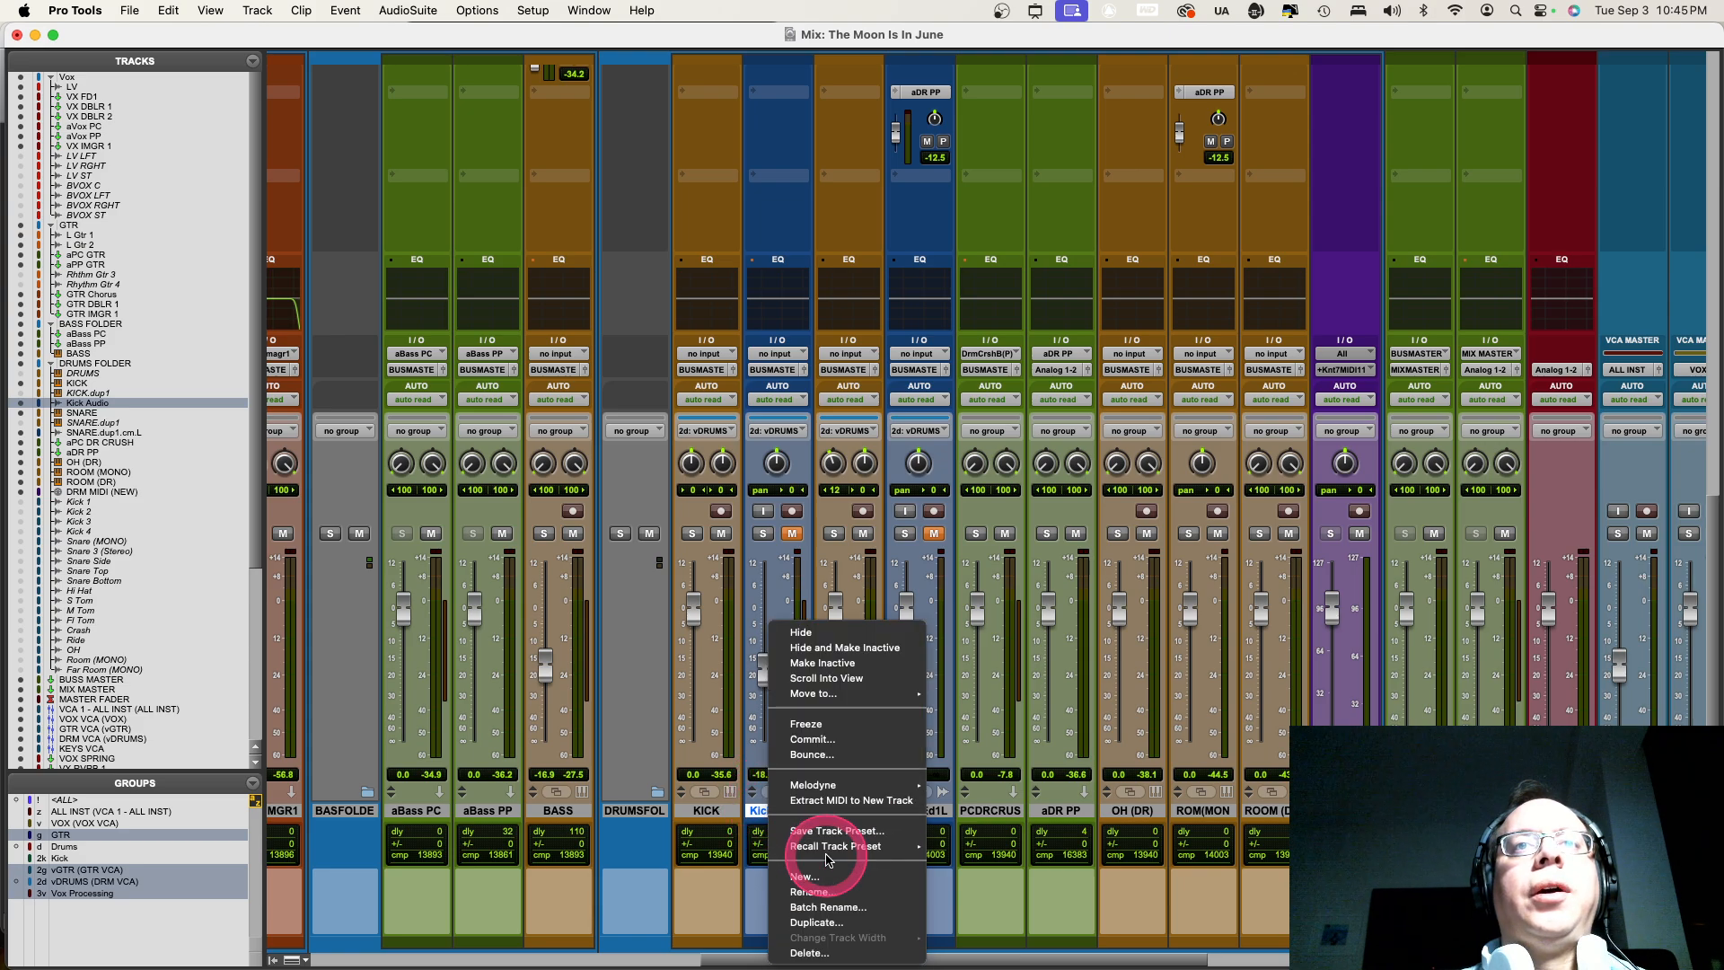
left_click(846, 955)
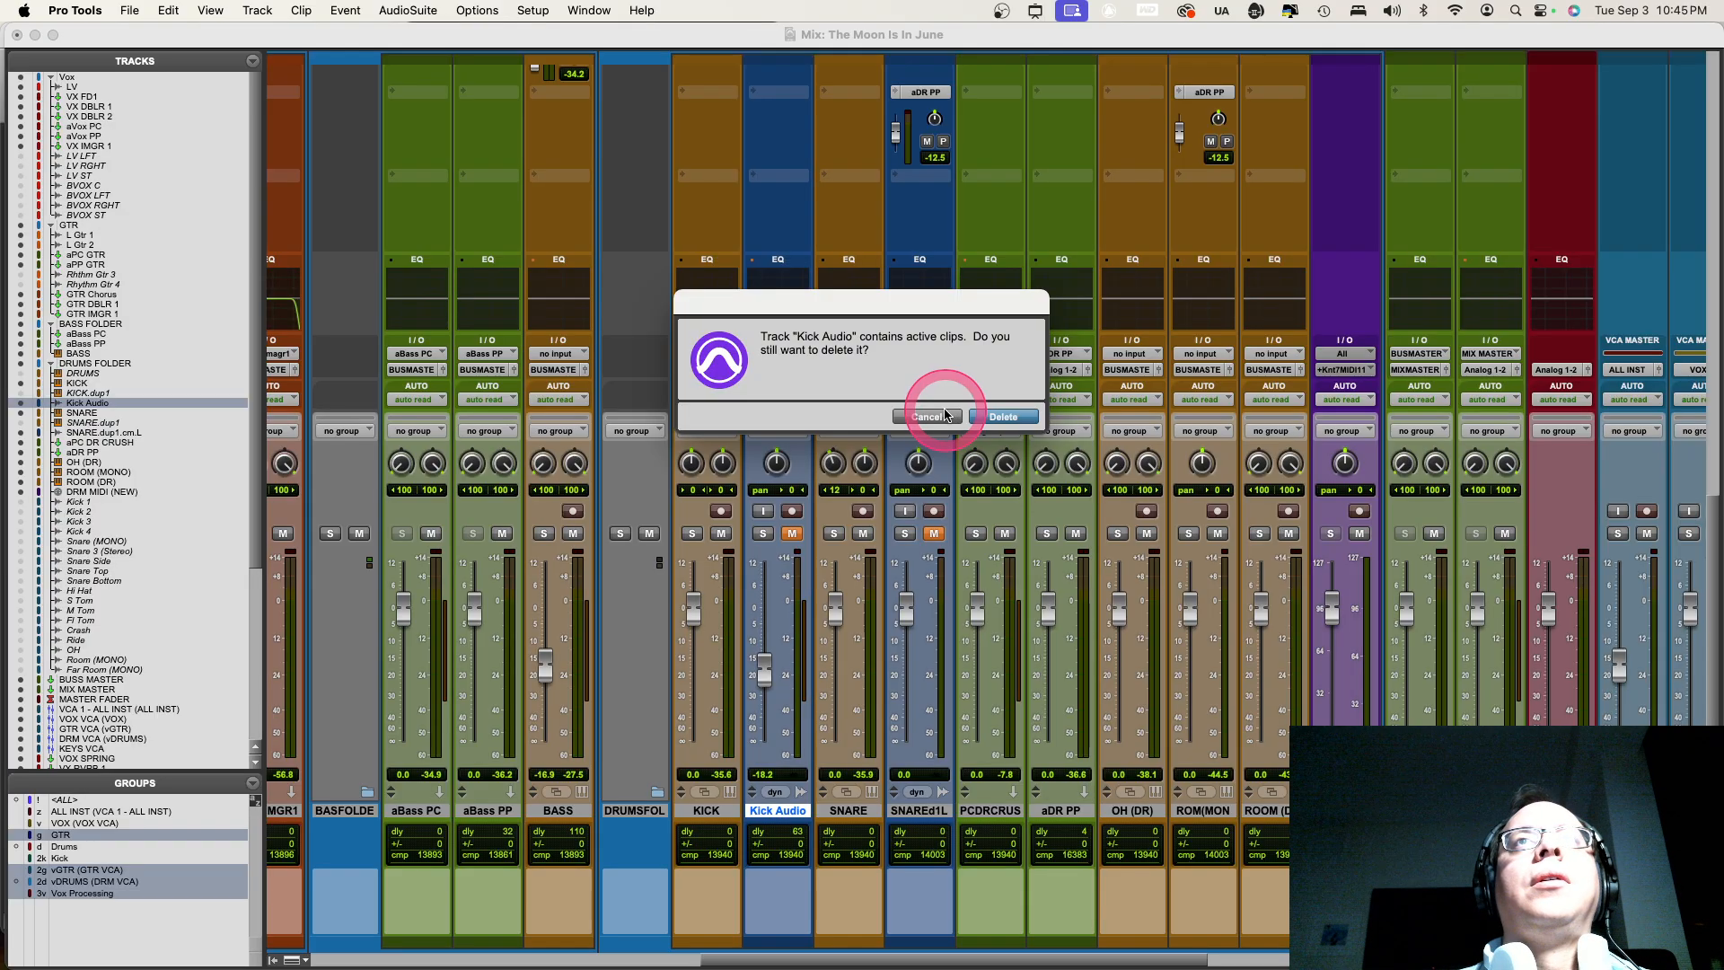
left_click(997, 416)
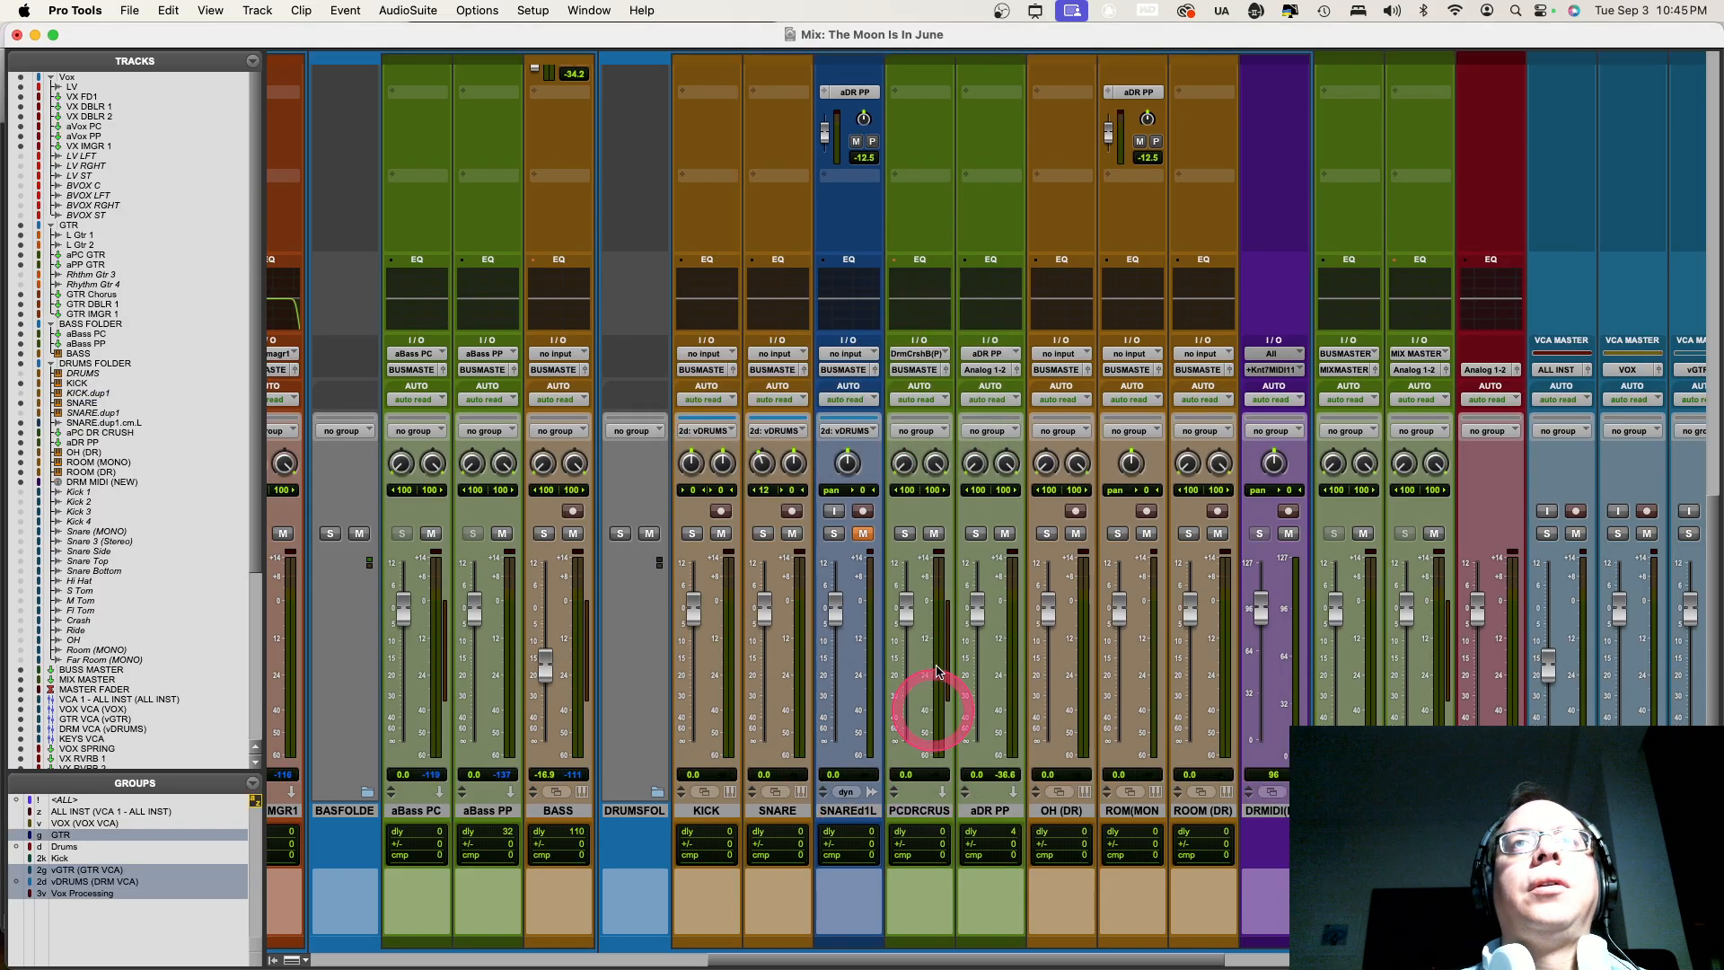
Delete the SNARE.dup1.cm.L track together with its active clips
left_click(845, 811)
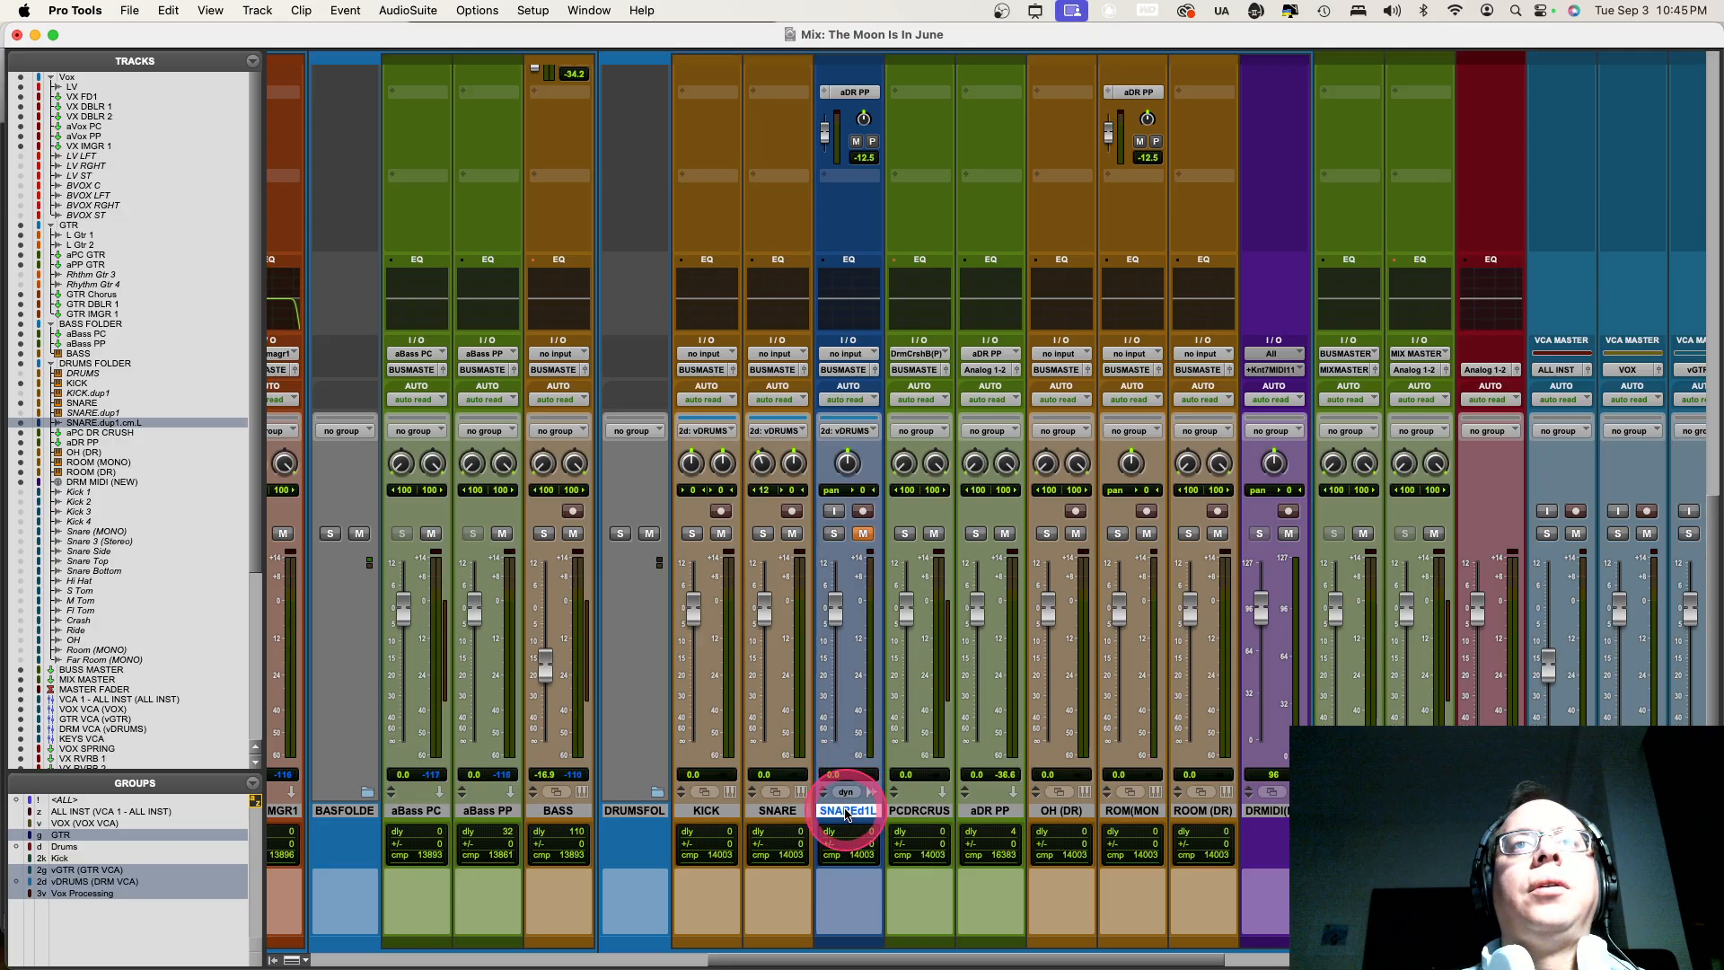
right_click(846, 812)
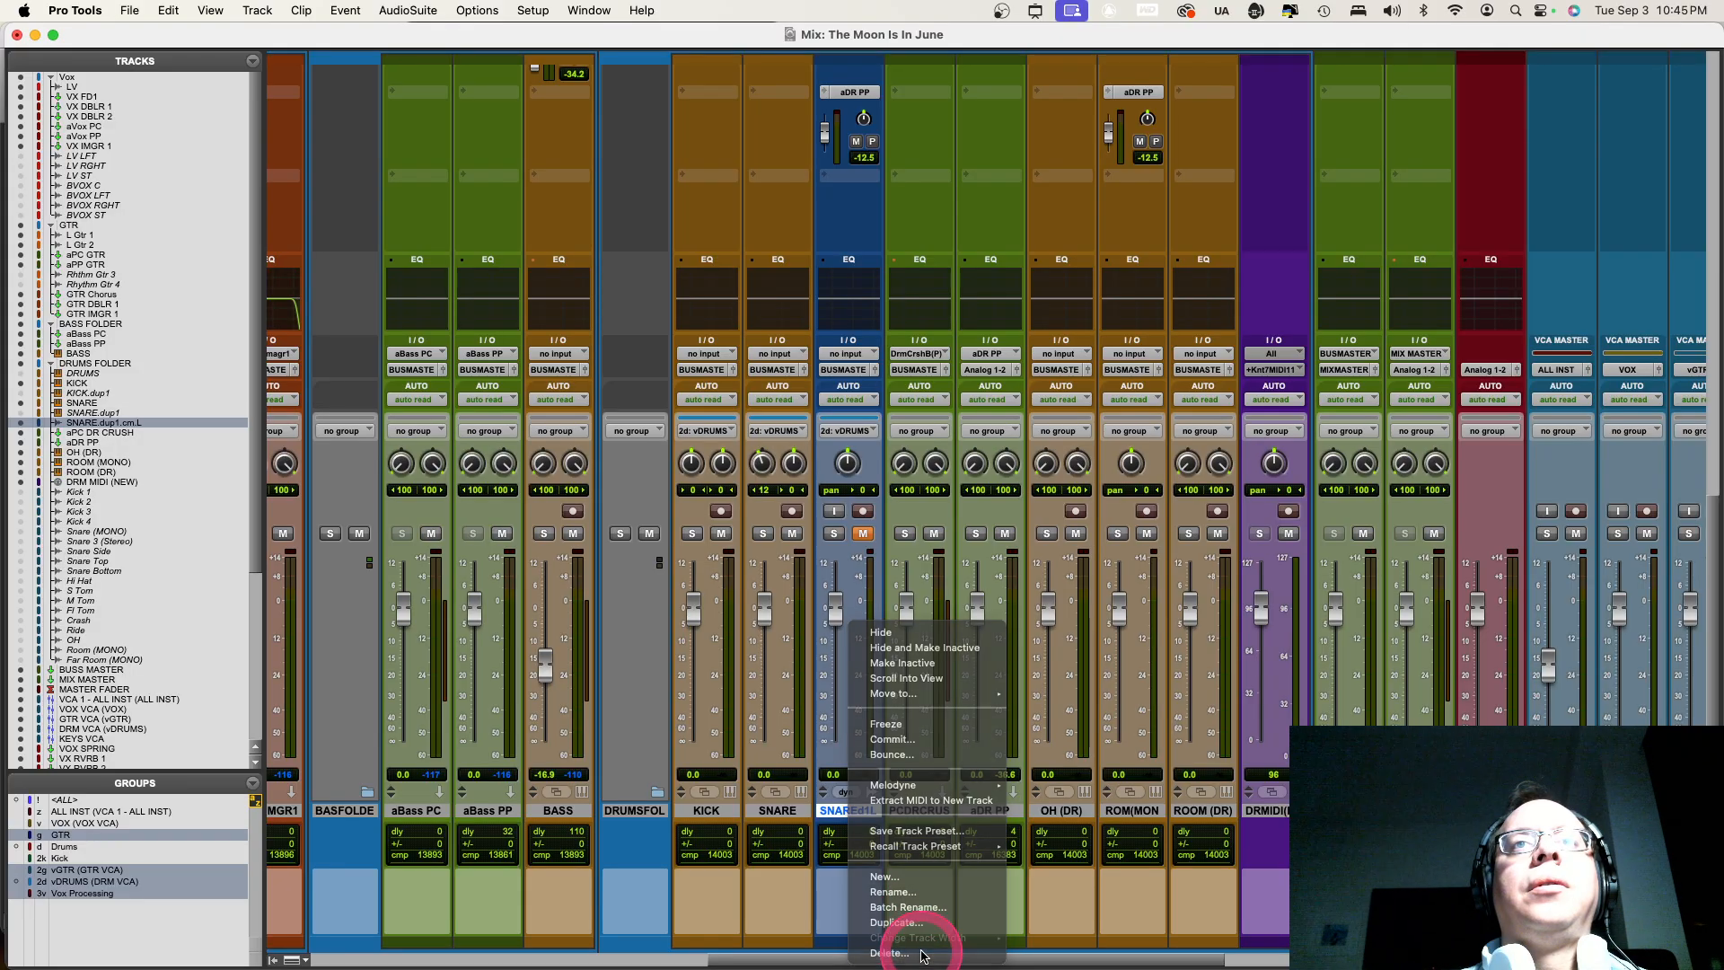
left_click(922, 955)
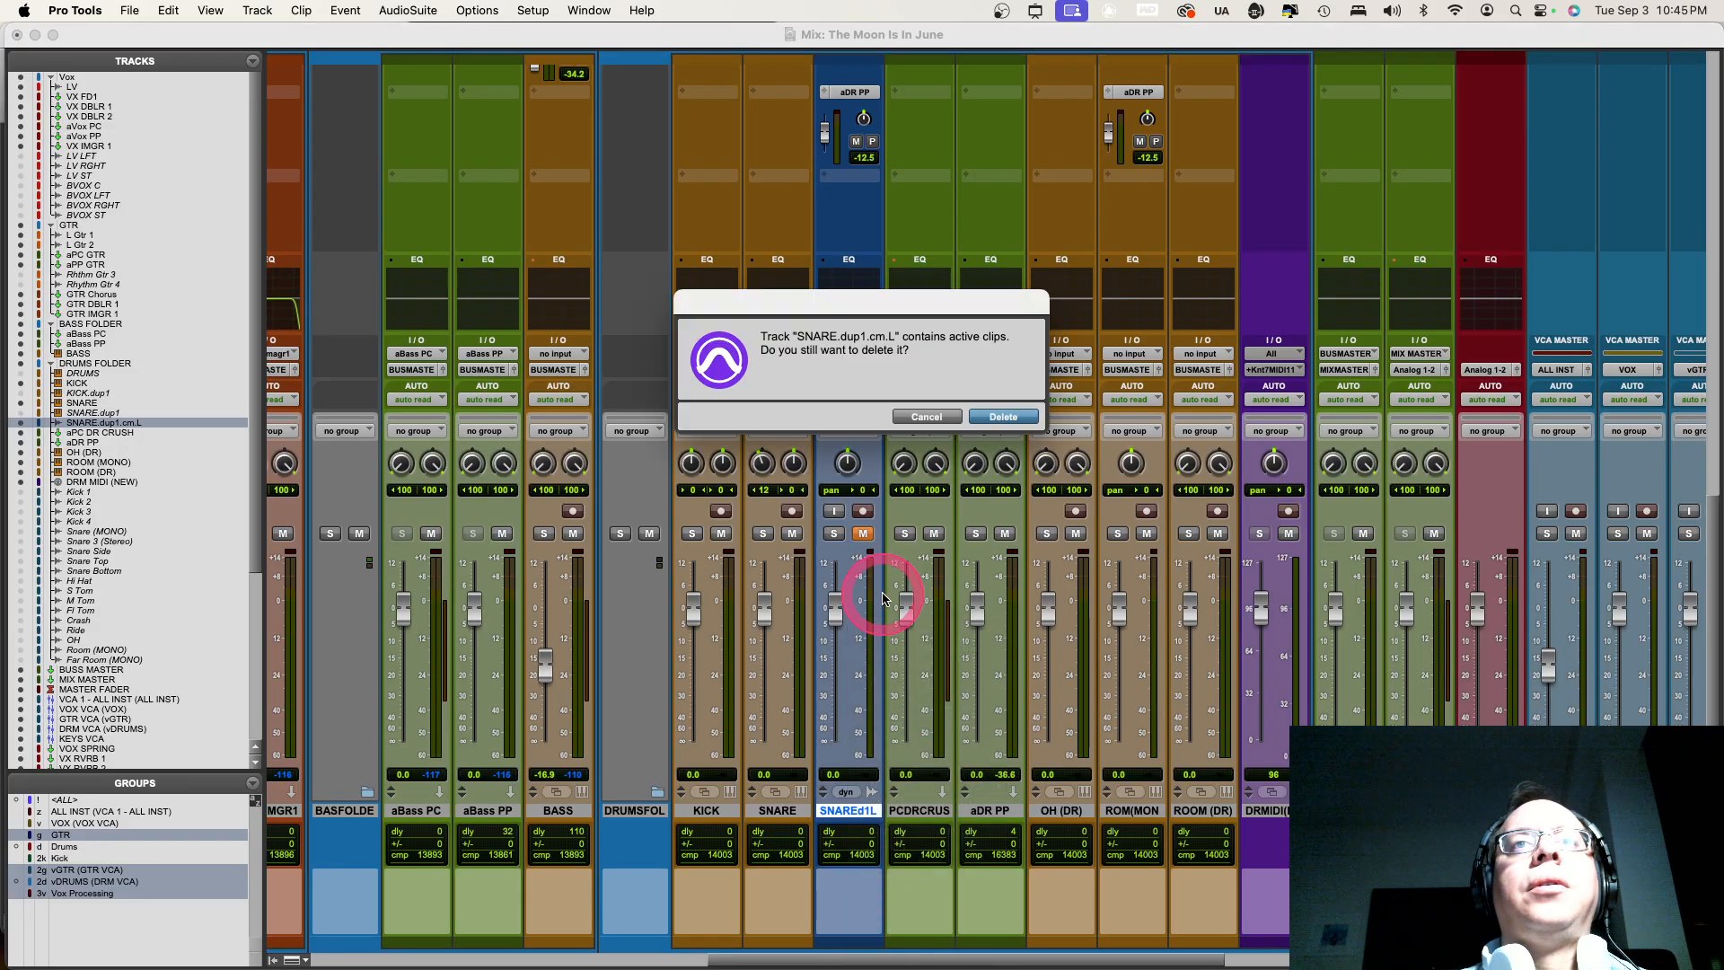
left_click(997, 418)
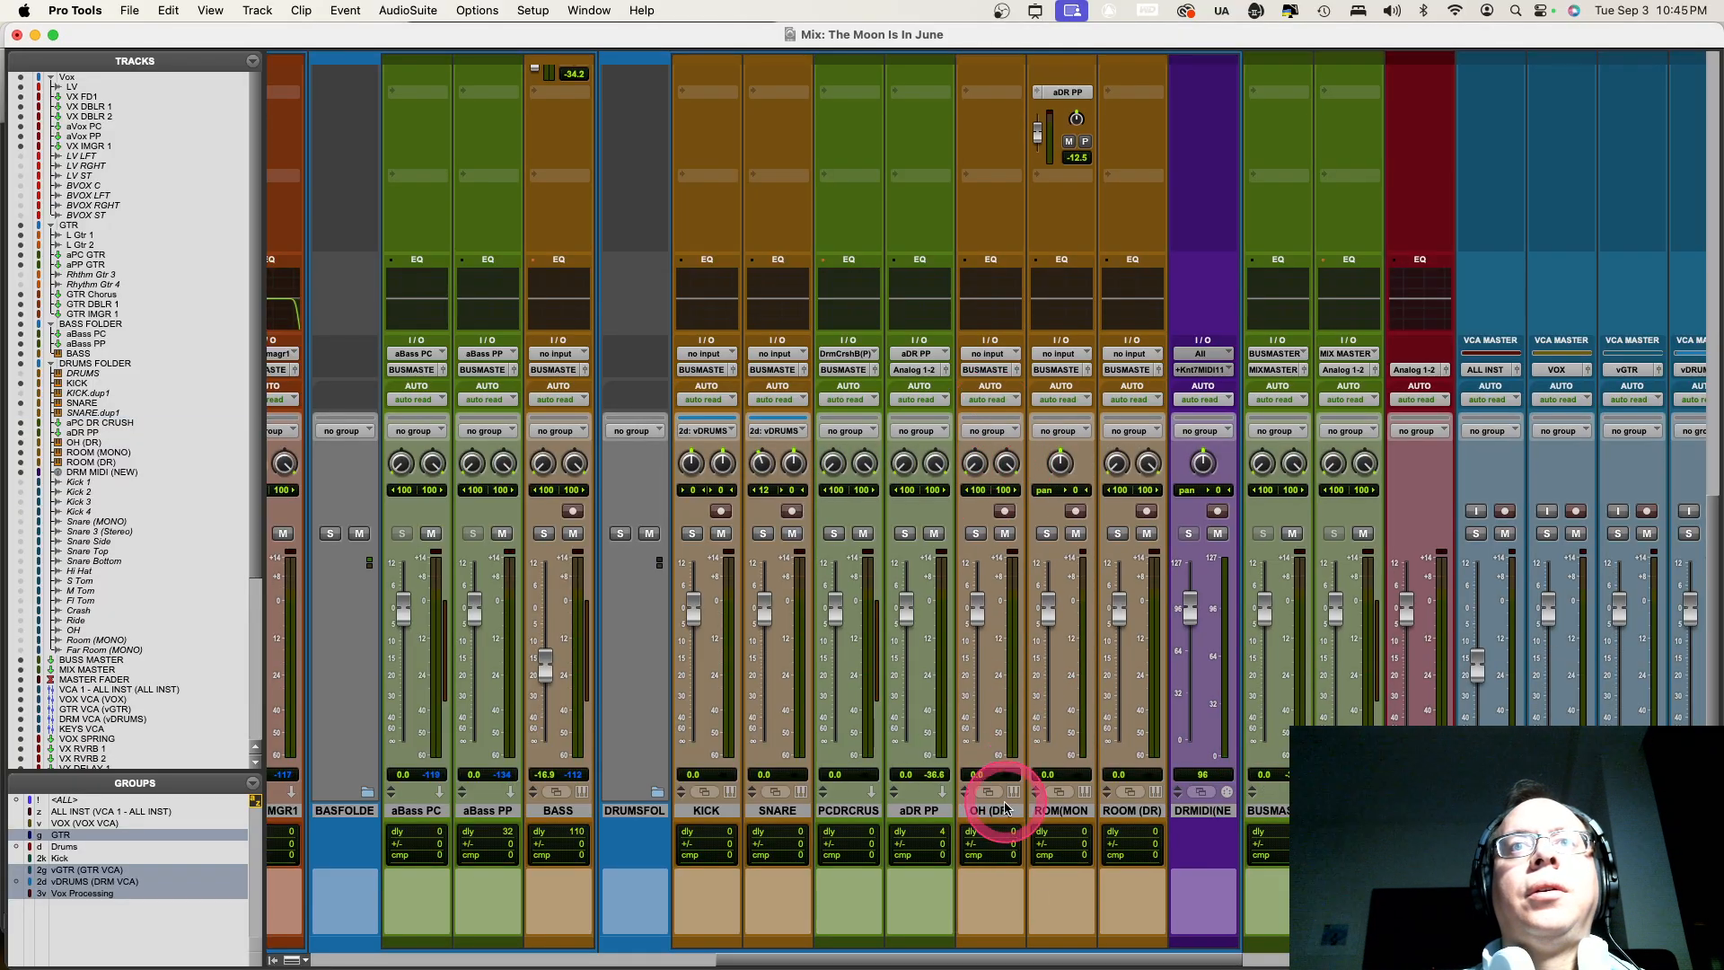
Move the OH (DR), ROOM (MONO) and ROOM (DR) tracks directly after the SNARE track and save the session
left_click(993, 811)
left_click(1131, 810, "super")
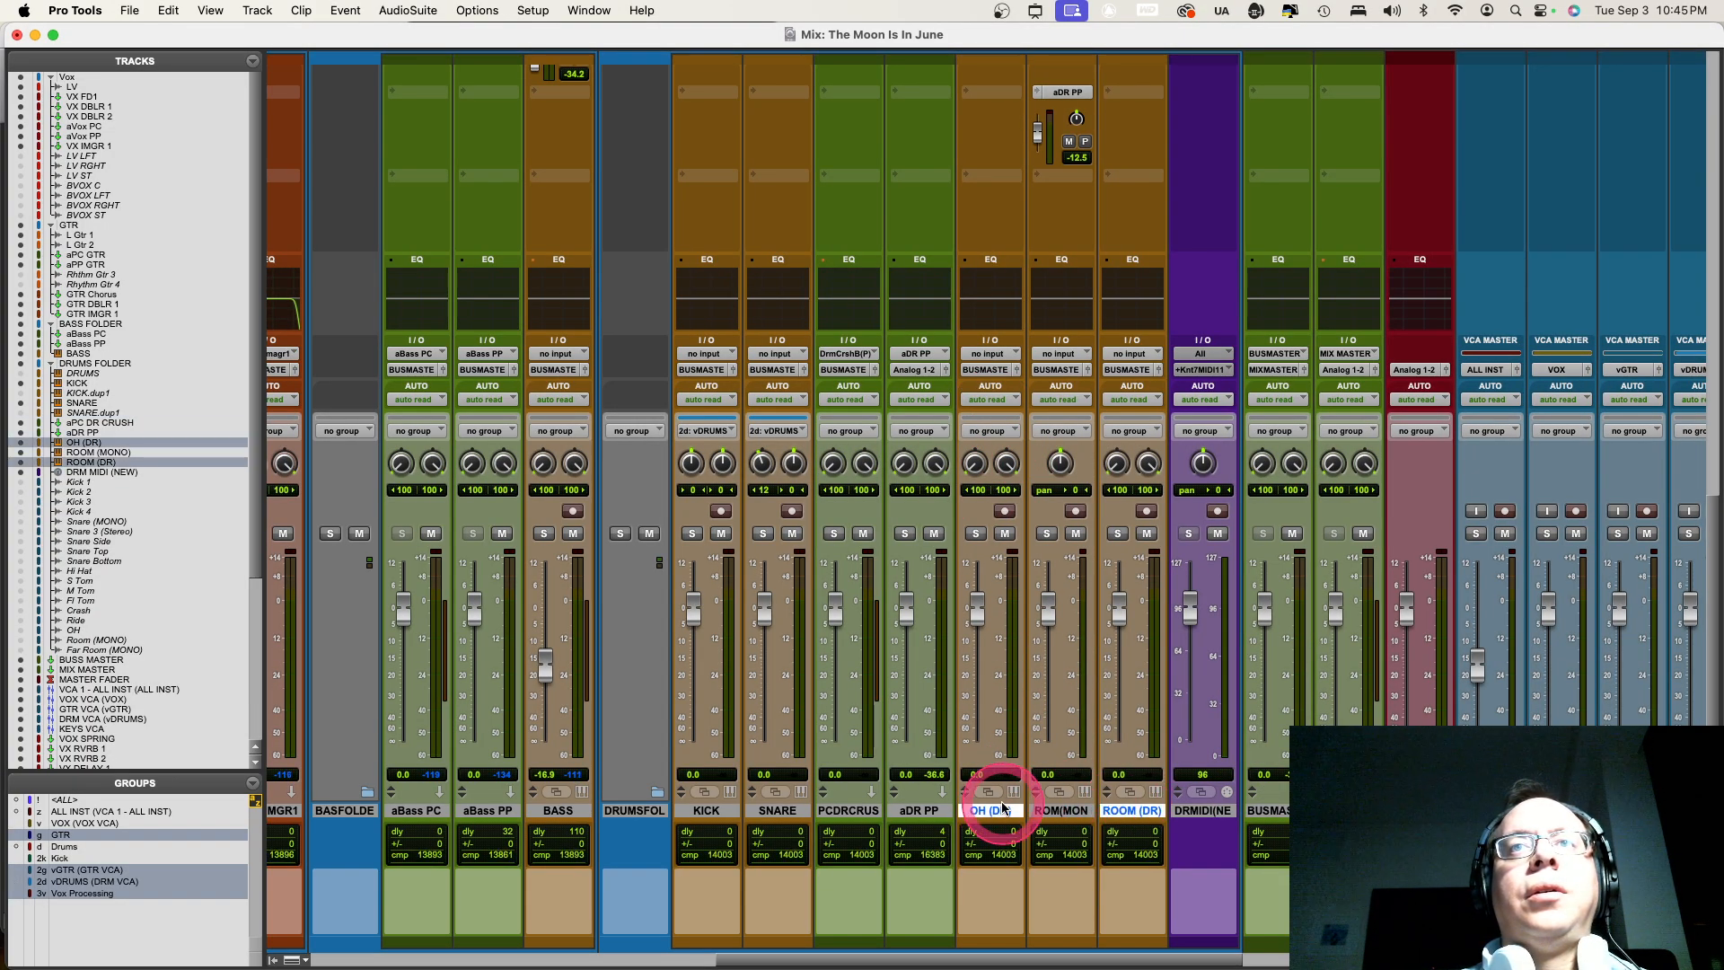
left_click(1059, 810, "super")
left_click_drag(1031, 804, 759, 700)
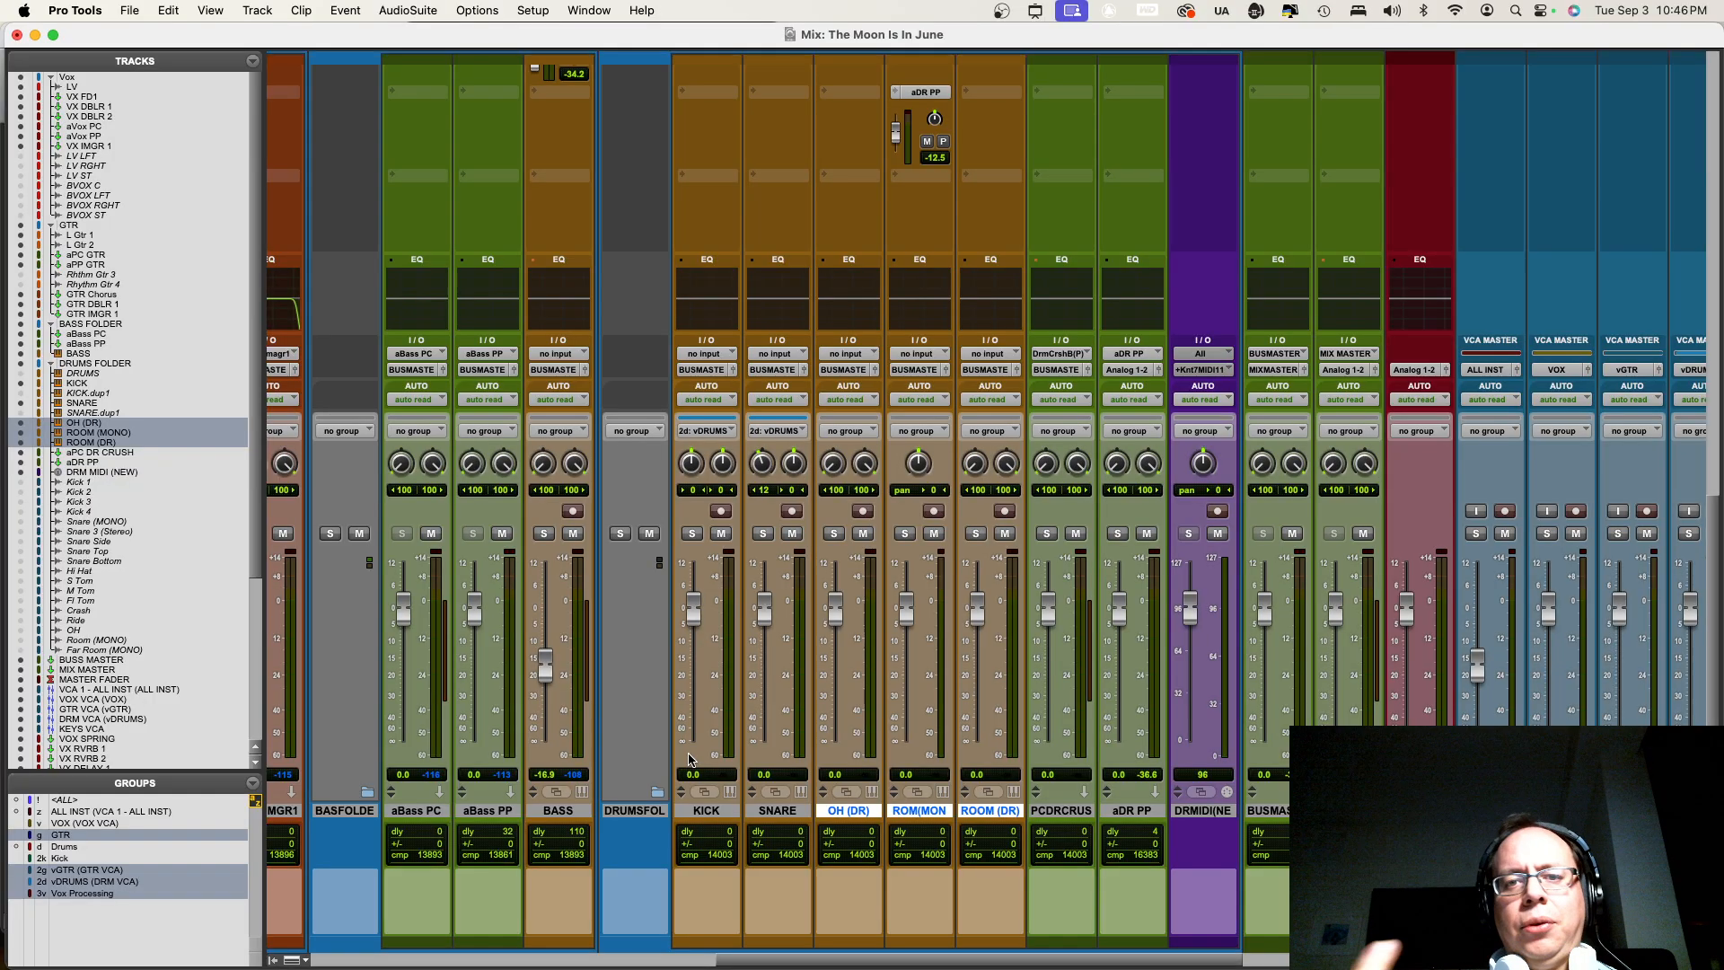
key("super+s")
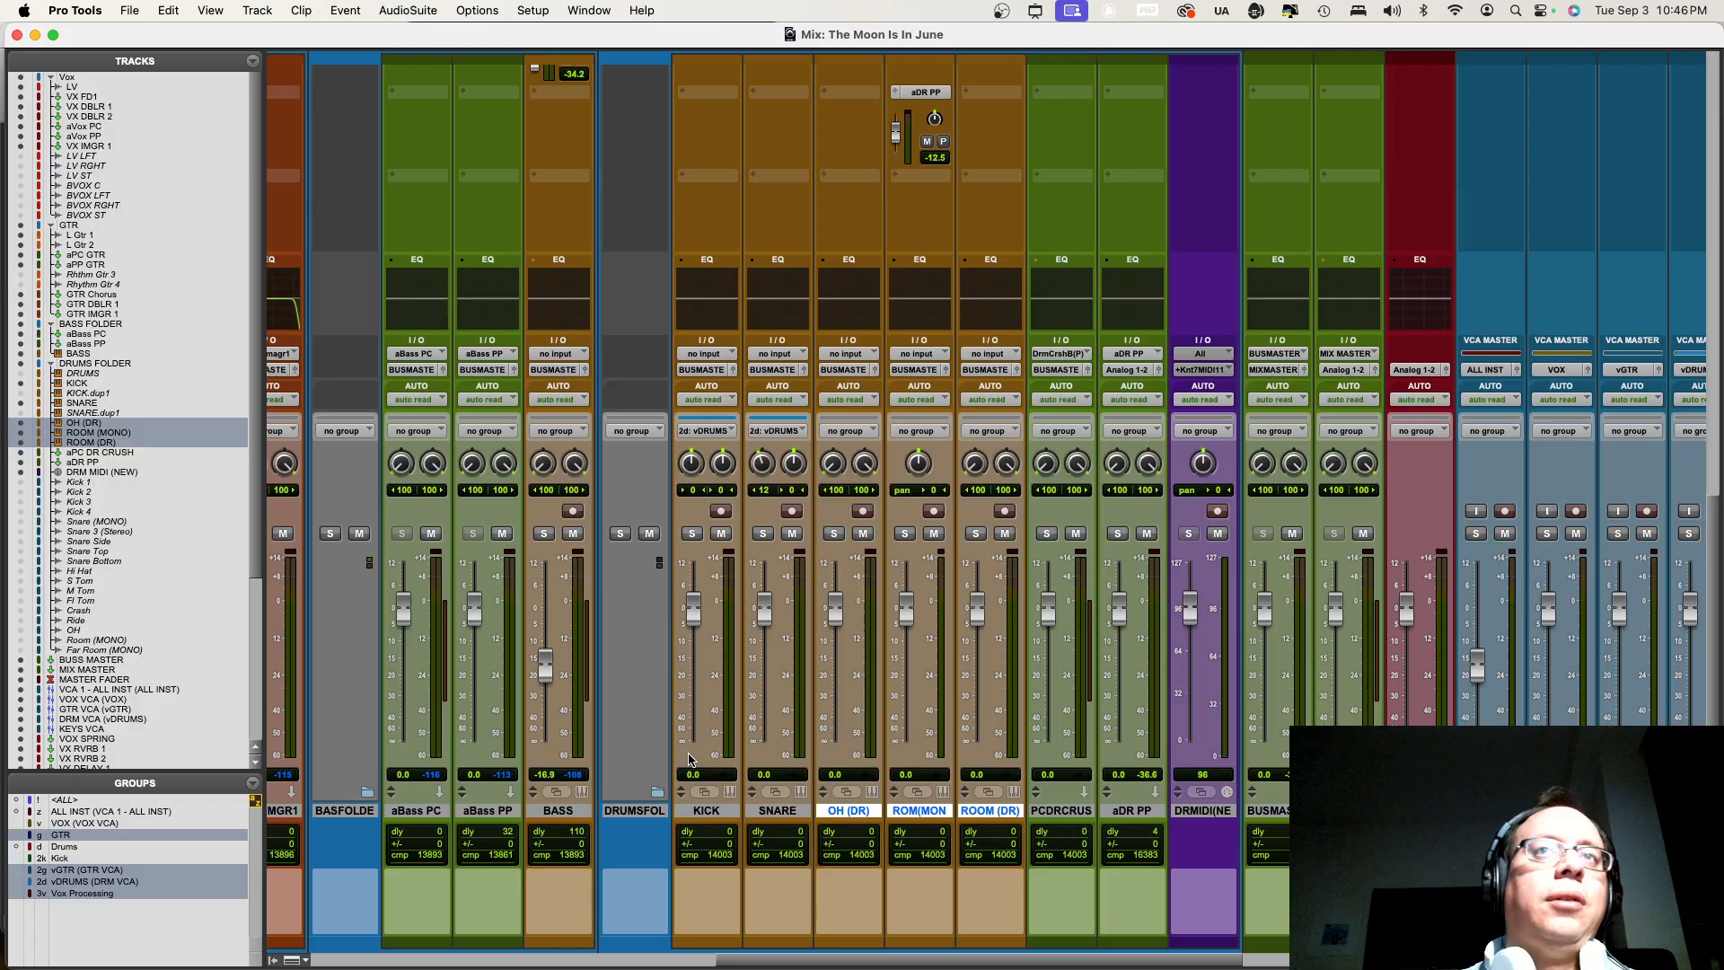
Mute the DrmCrsB(P) sends on all five drum instrument tracks and the aDR PP send on ROOM (MONO), saving the session
scroll(743, 697, "up", 15)
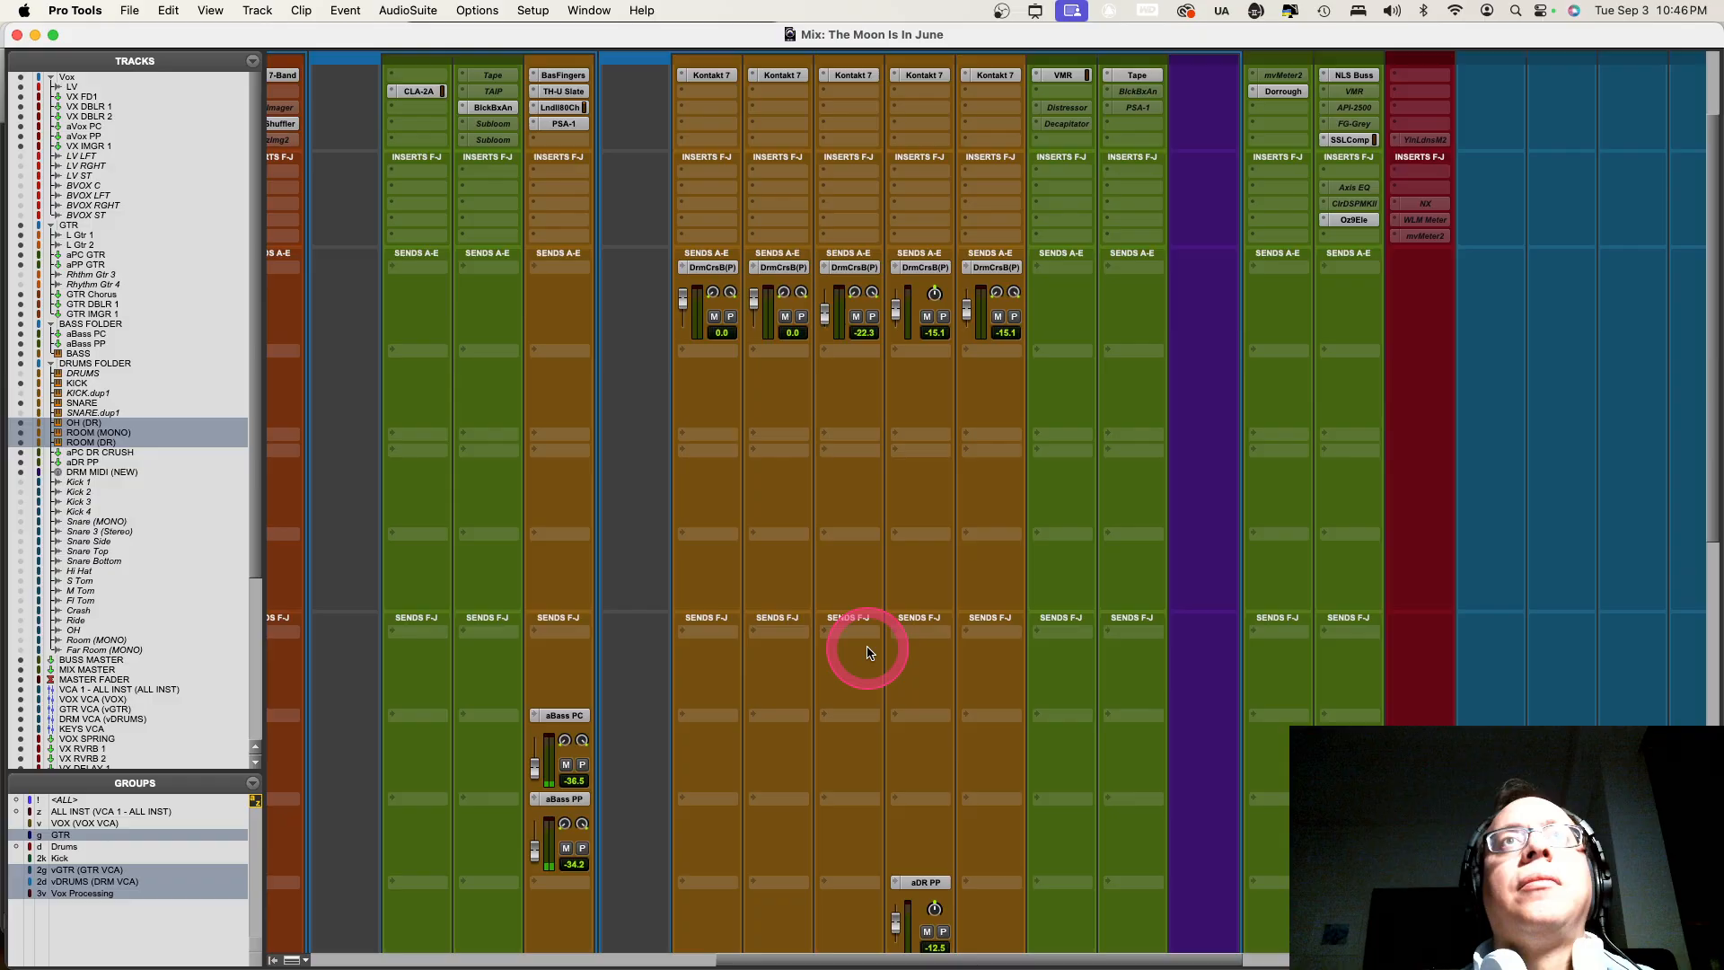
scroll(867, 653, "down", 15)
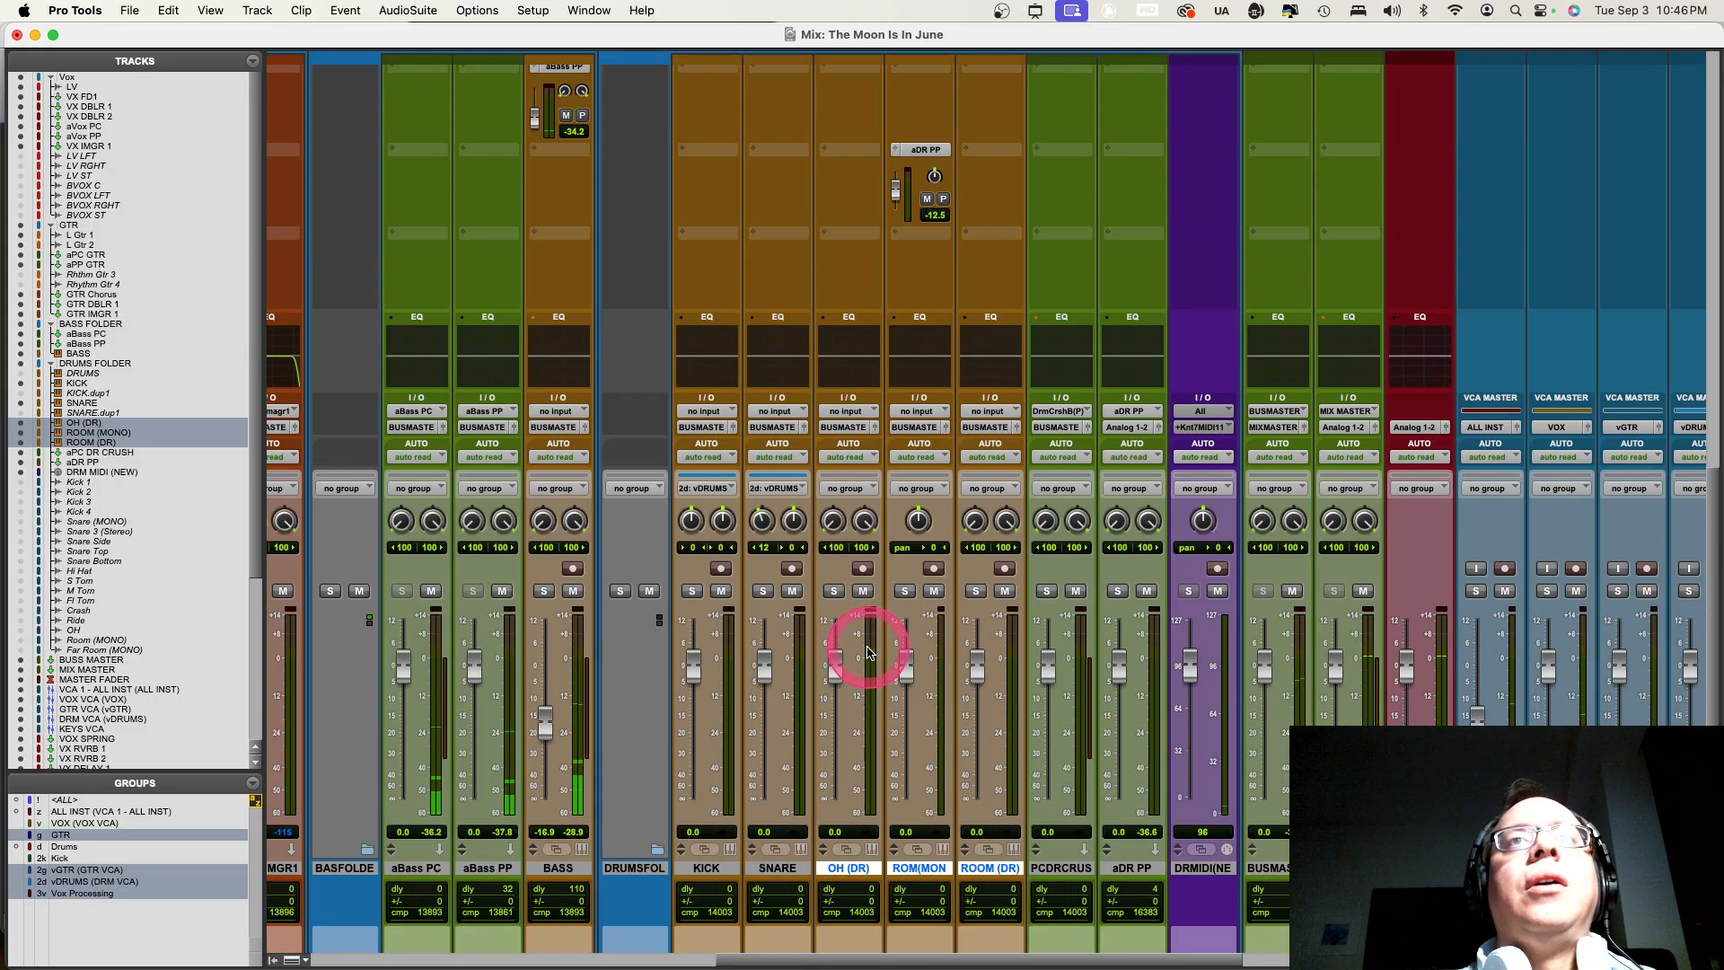
scroll(868, 652, "up", 15)
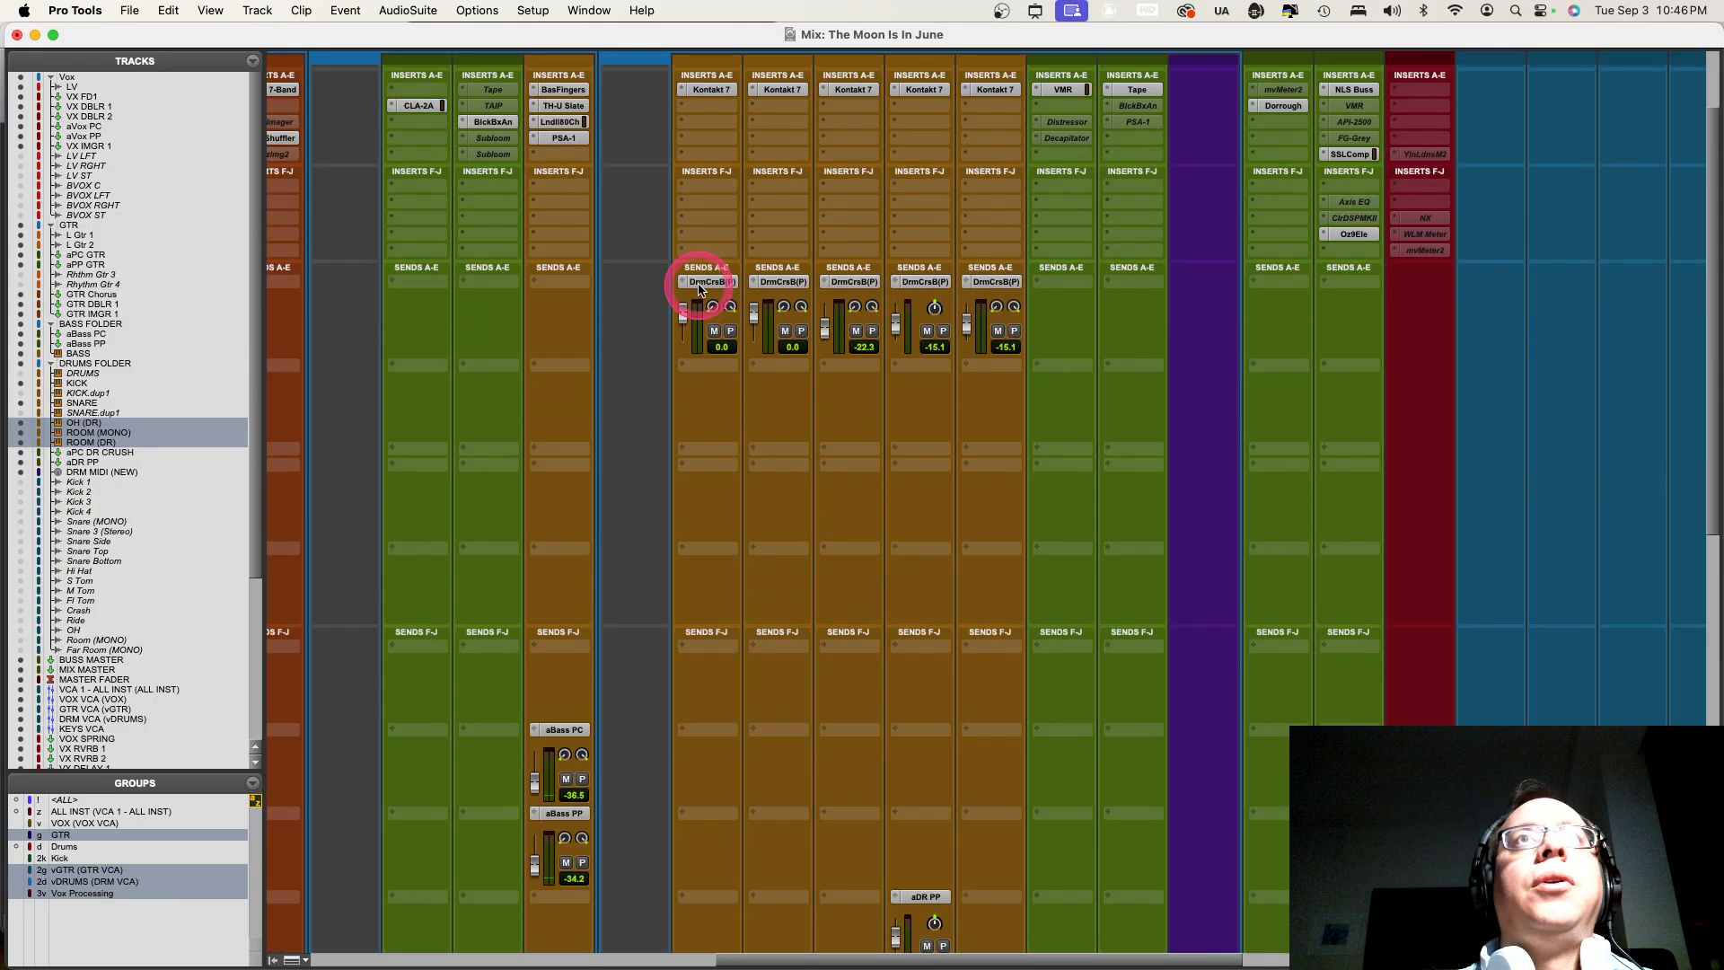
left_click(866, 284, "super")
left_click(967, 282, "super")
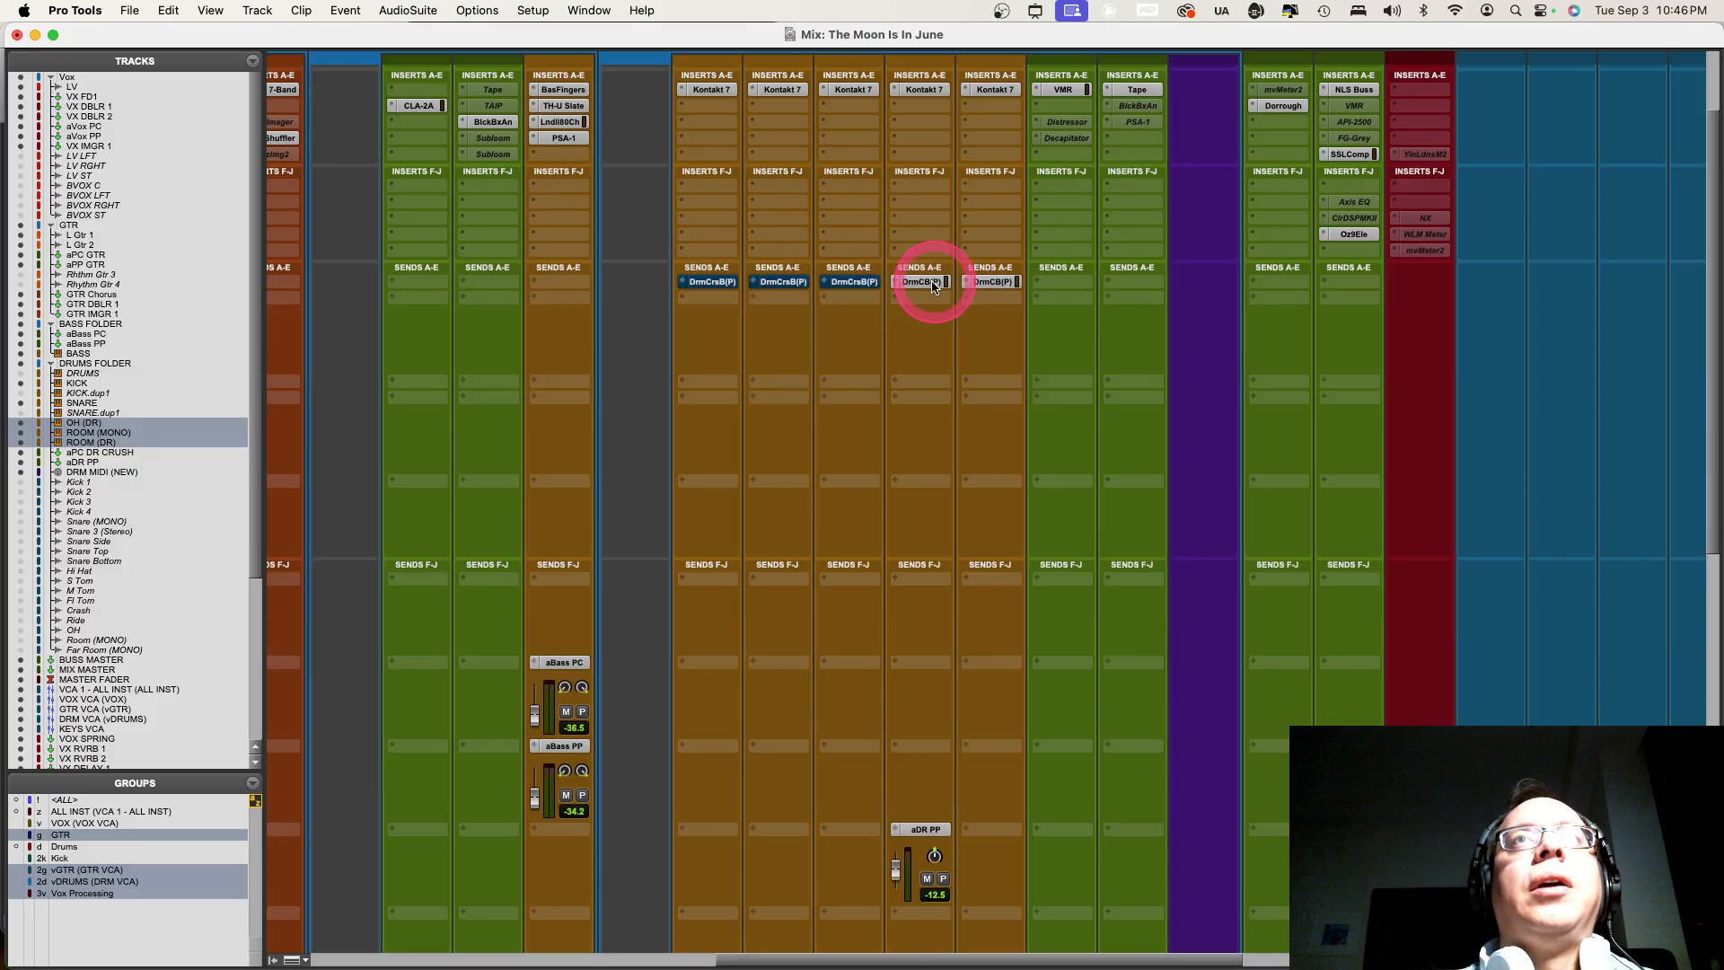
left_click(932, 284, "super")
left_click(991, 282, "super")
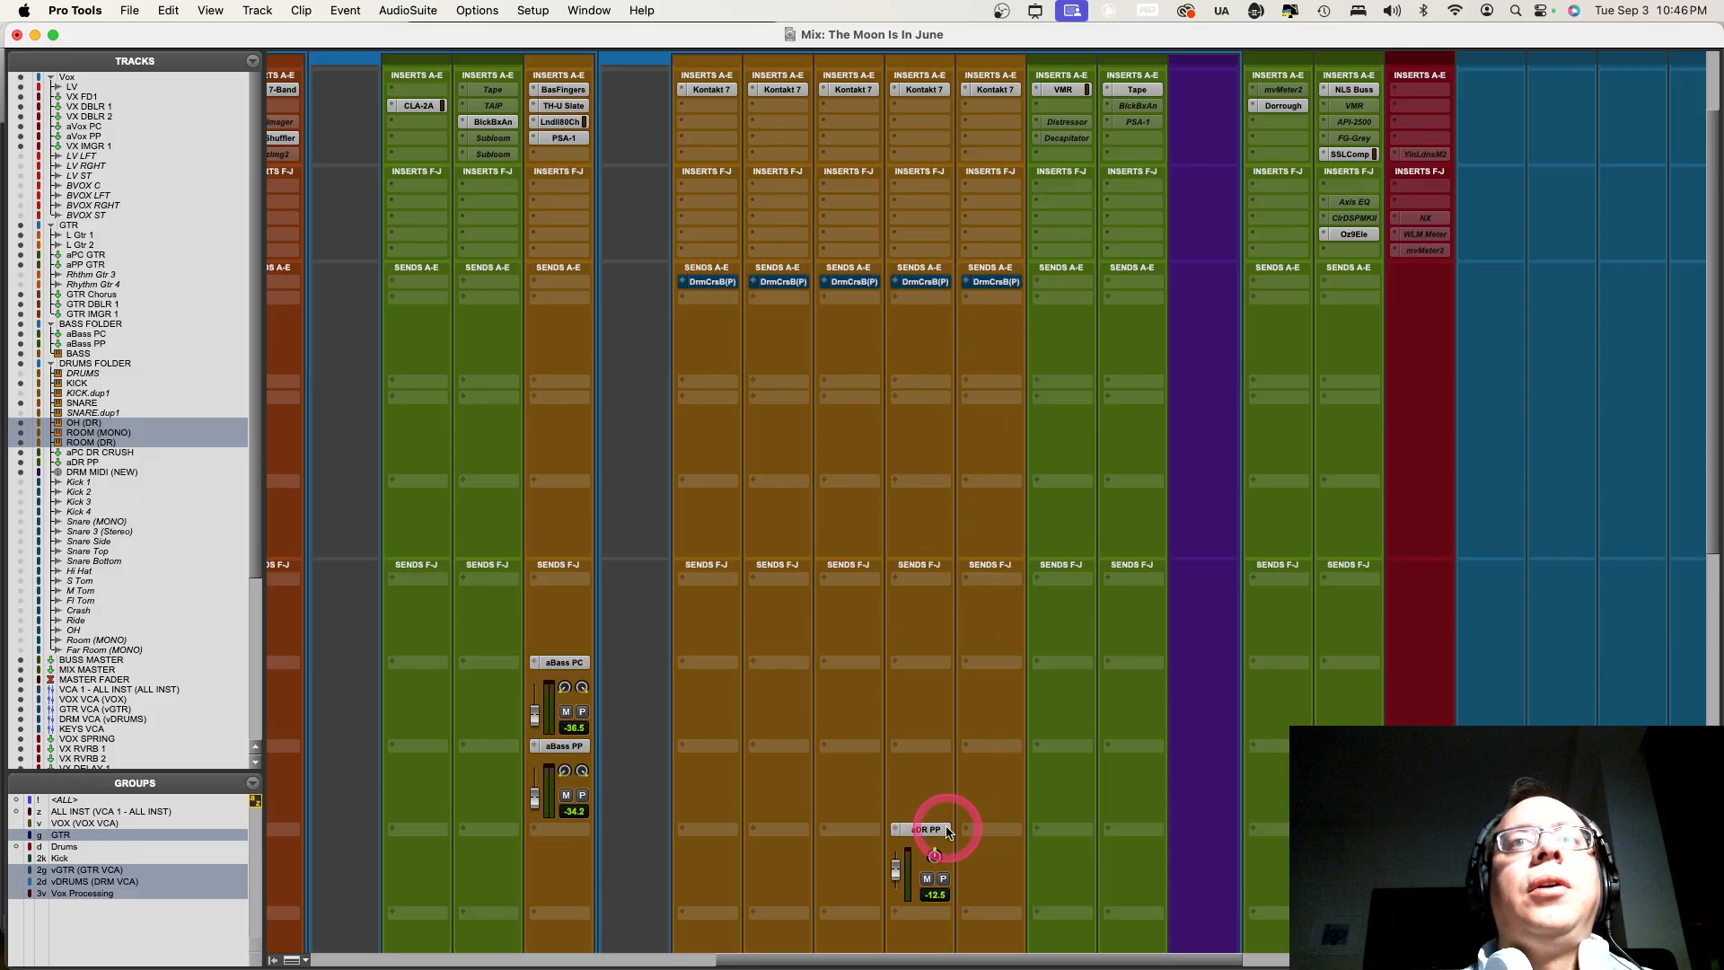
scroll(879, 630, "up", 5)
key("super+s")
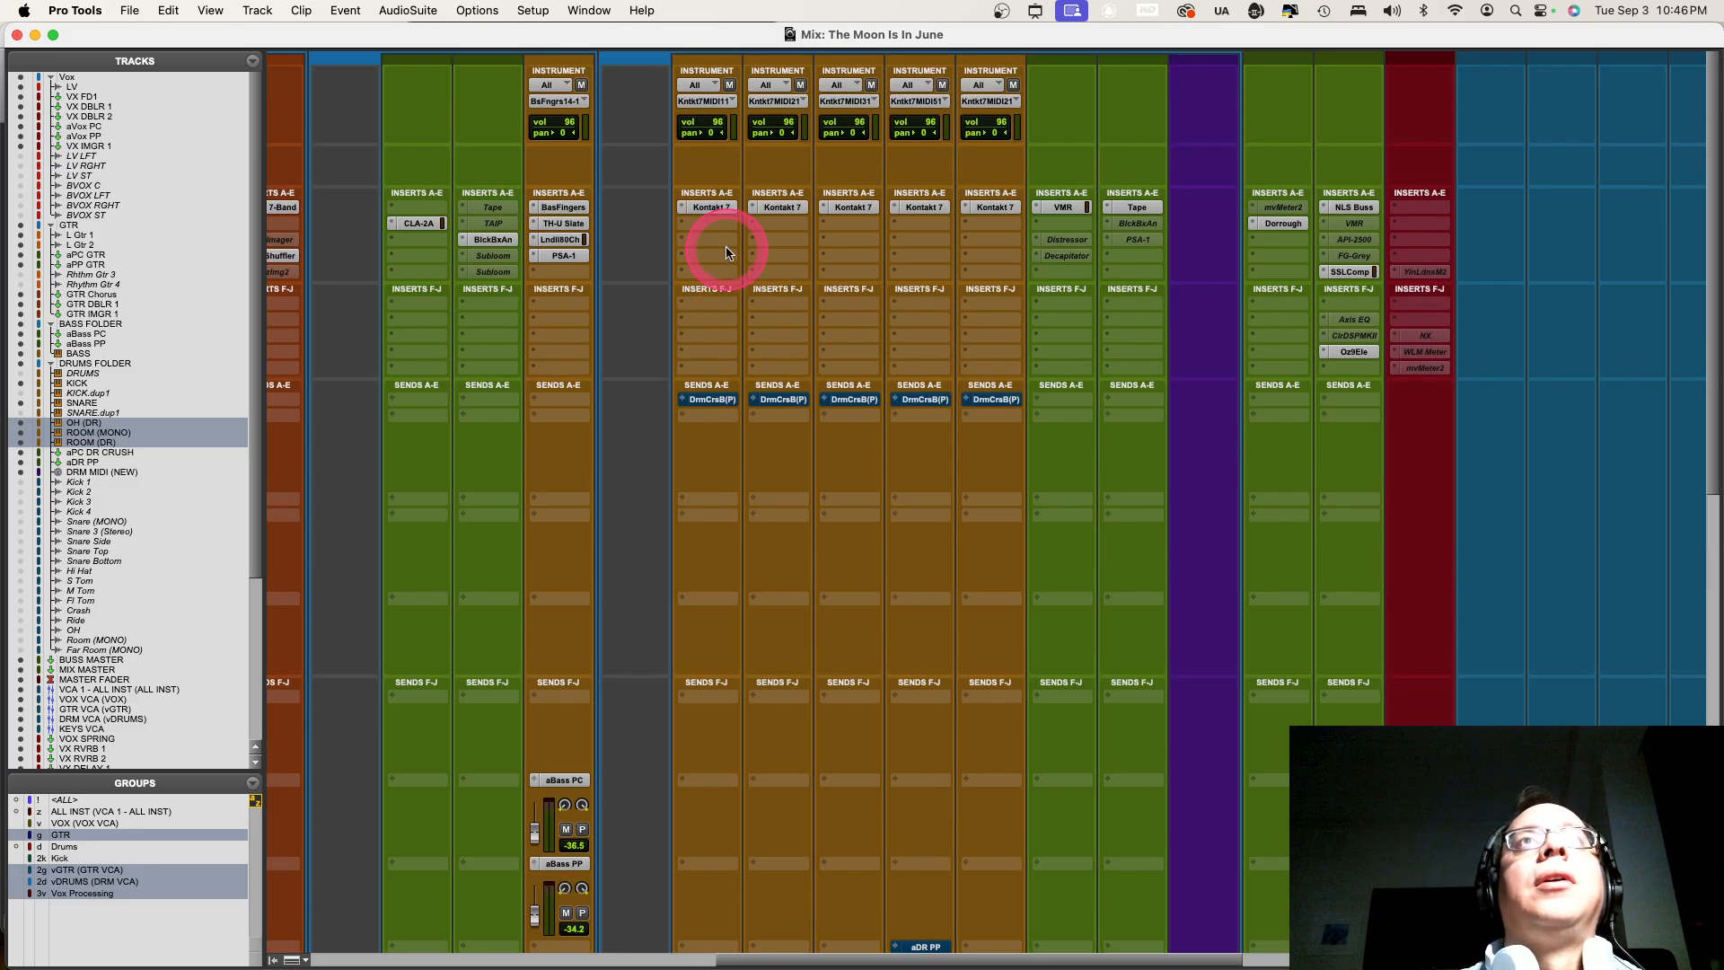
Save the KICK track's Kontakt 7 Studio Drummer settings as a snapshot named "Garage Kit Full - Kick Only" and close the plug-in
left_click(723, 207)
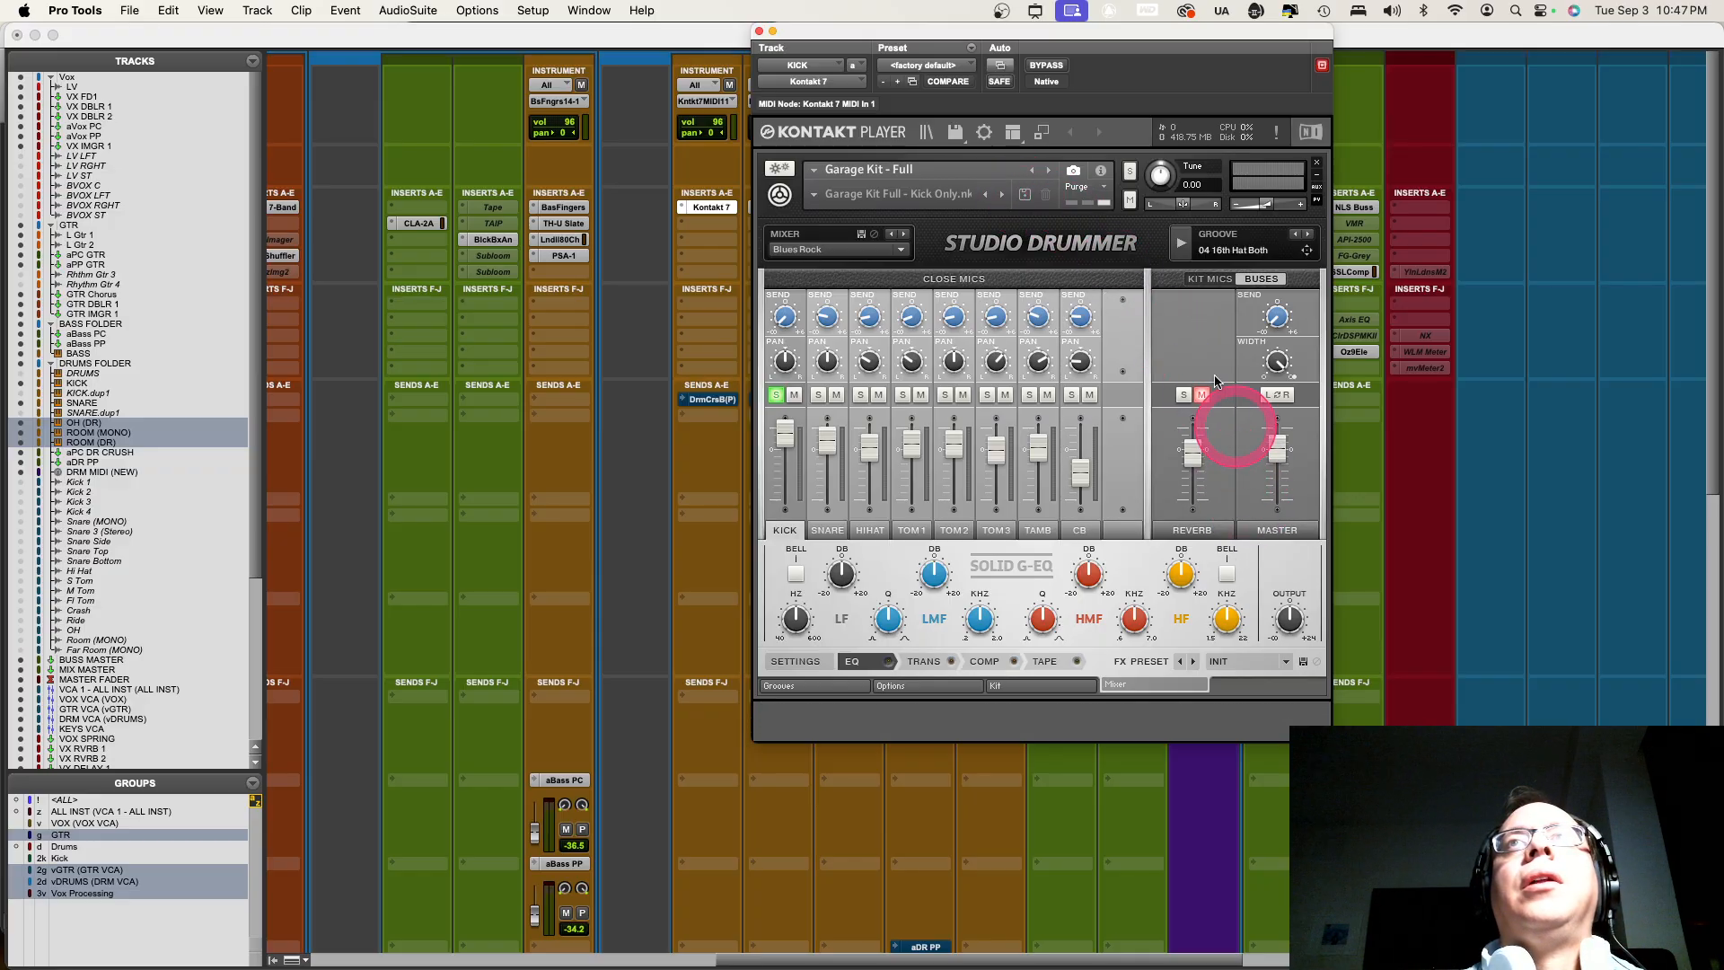
left_click(1209, 278)
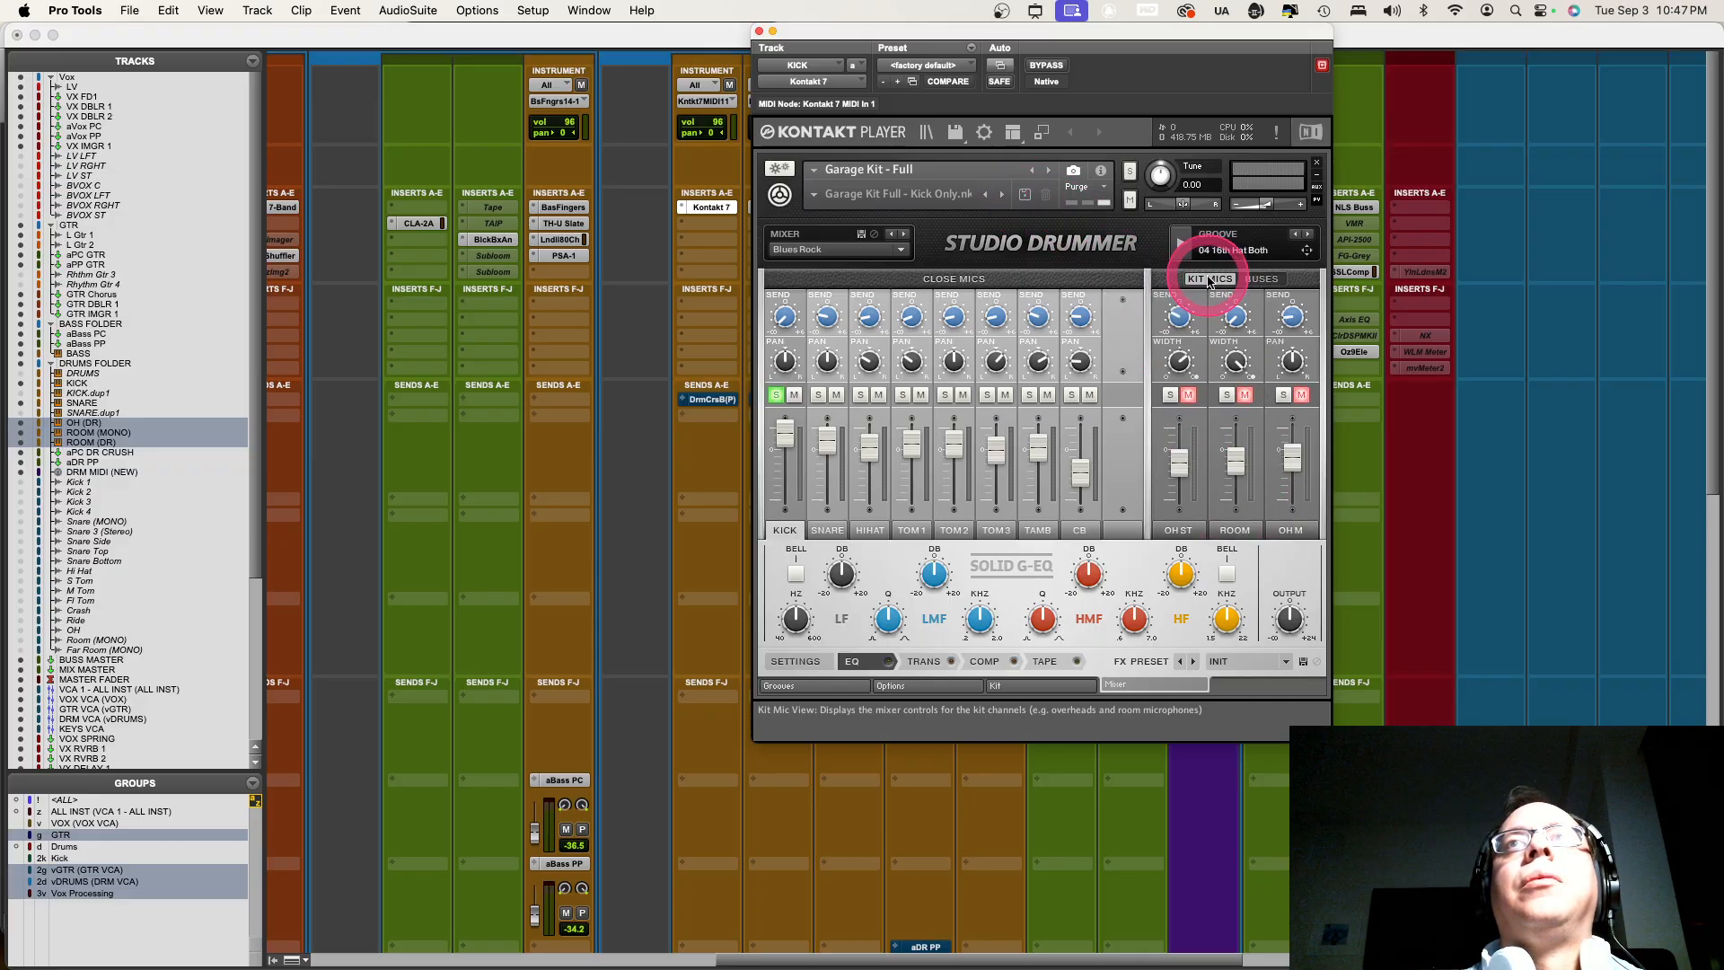
left_click(1253, 278)
left_click(1191, 532)
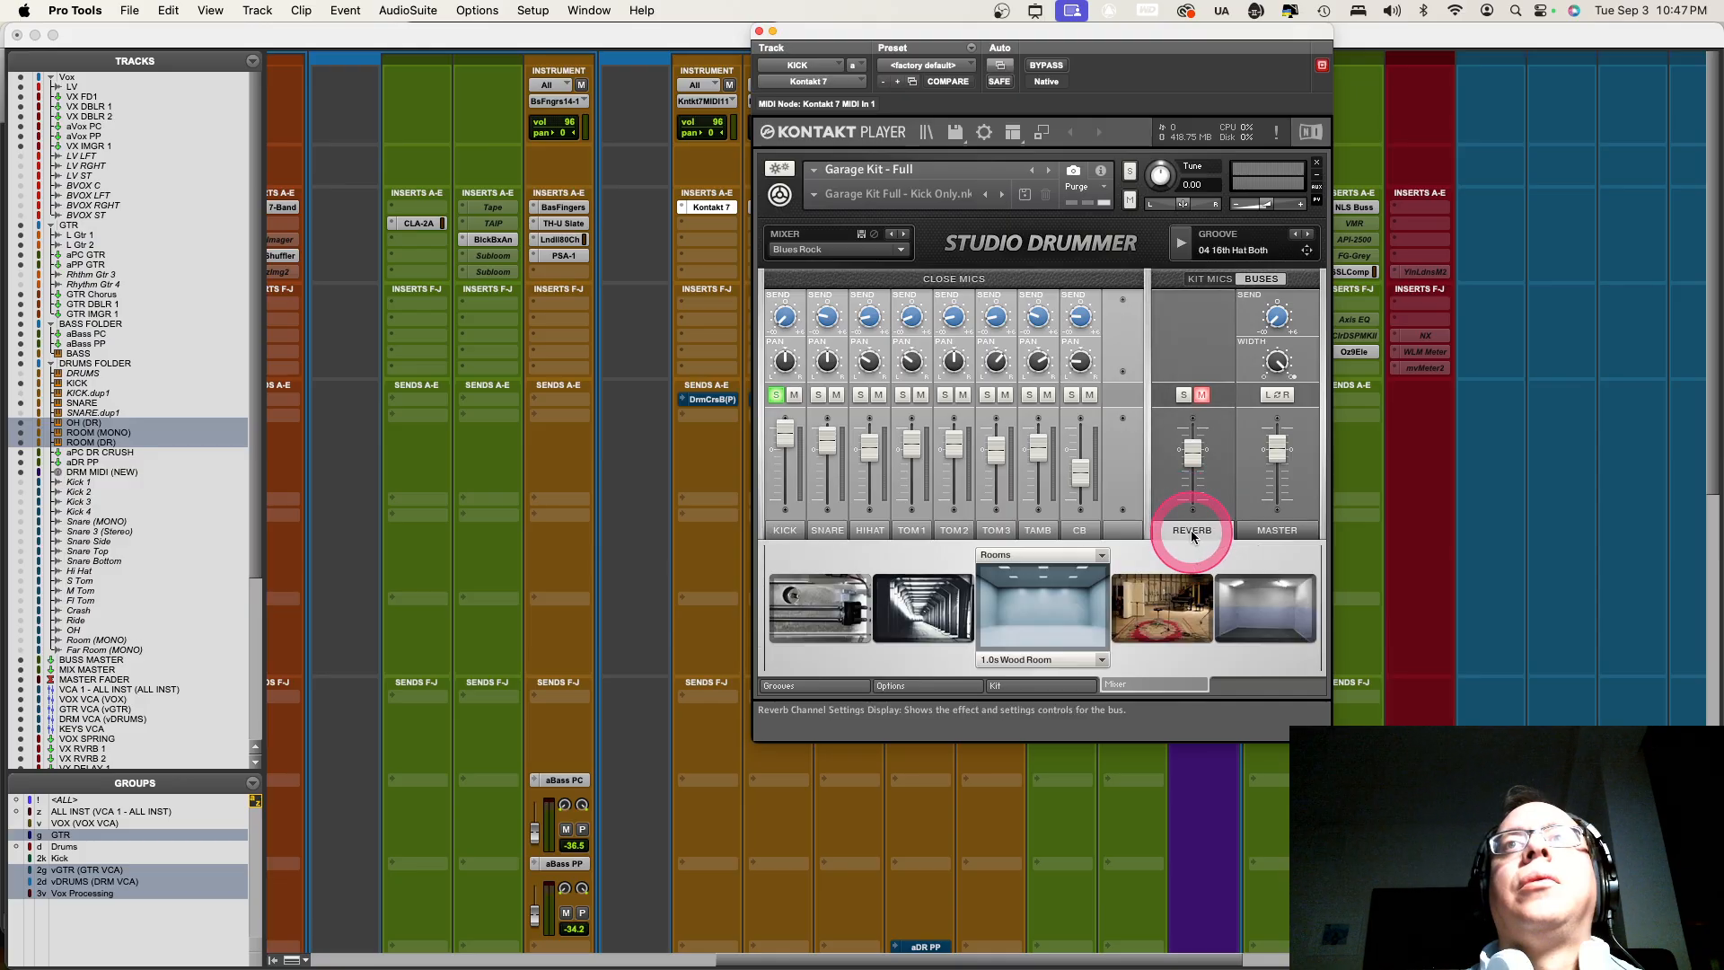
left_click(1266, 527)
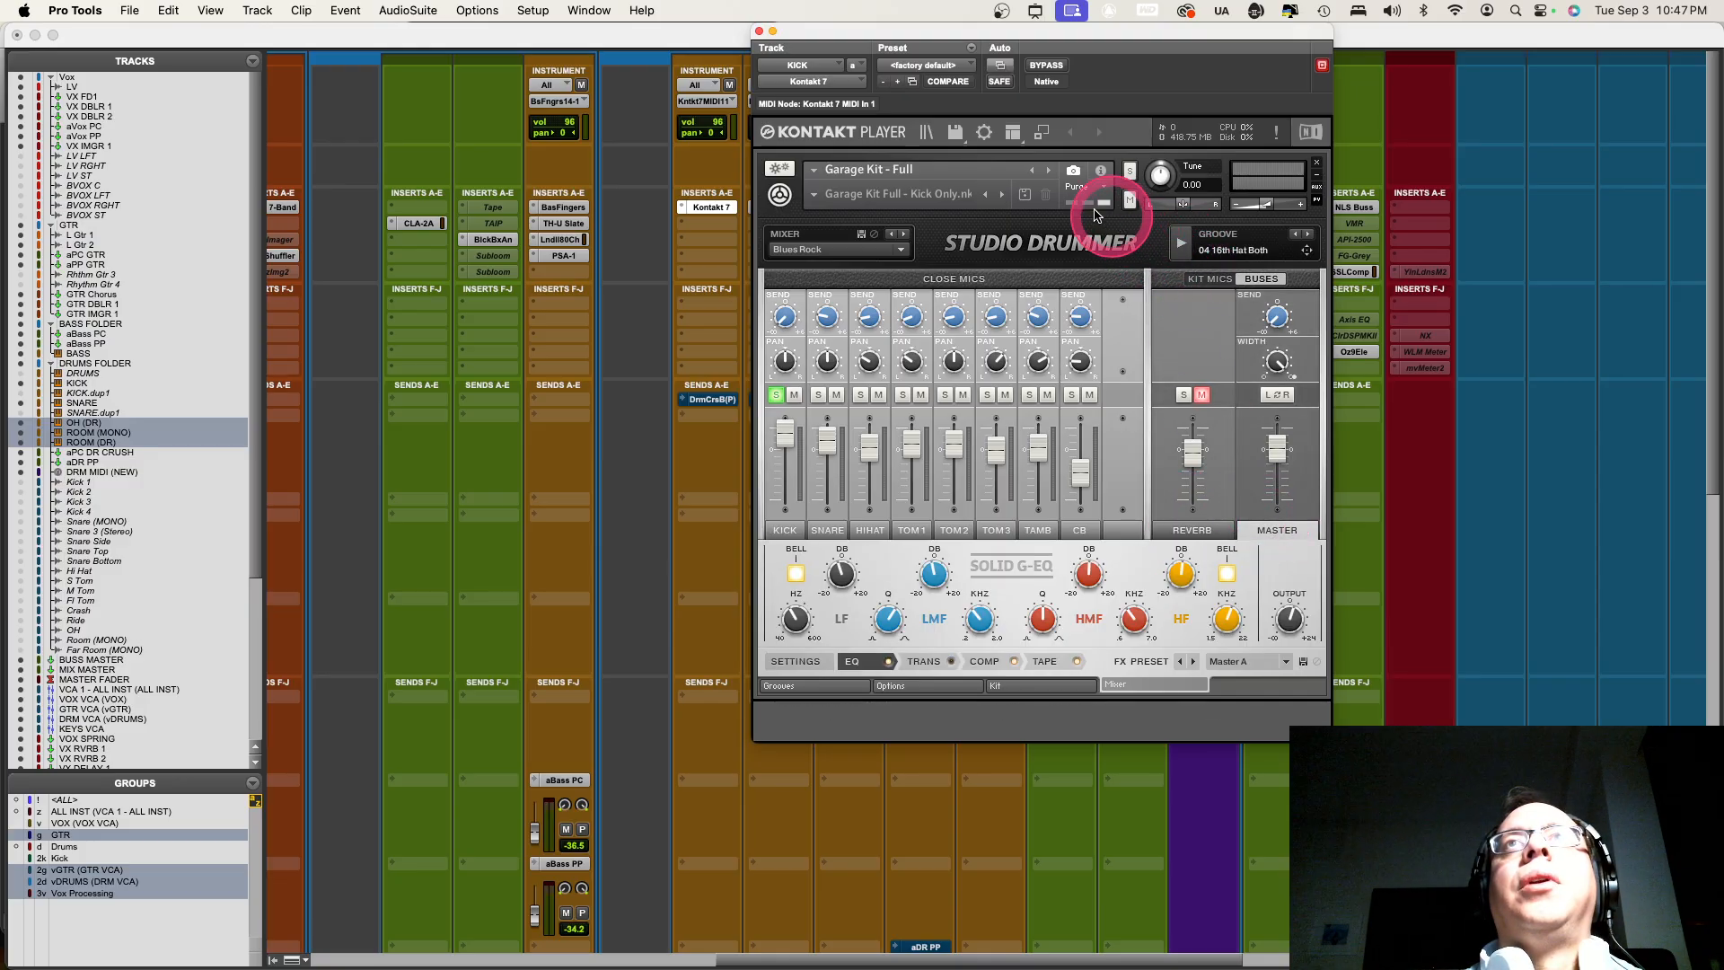
left_click(1026, 195)
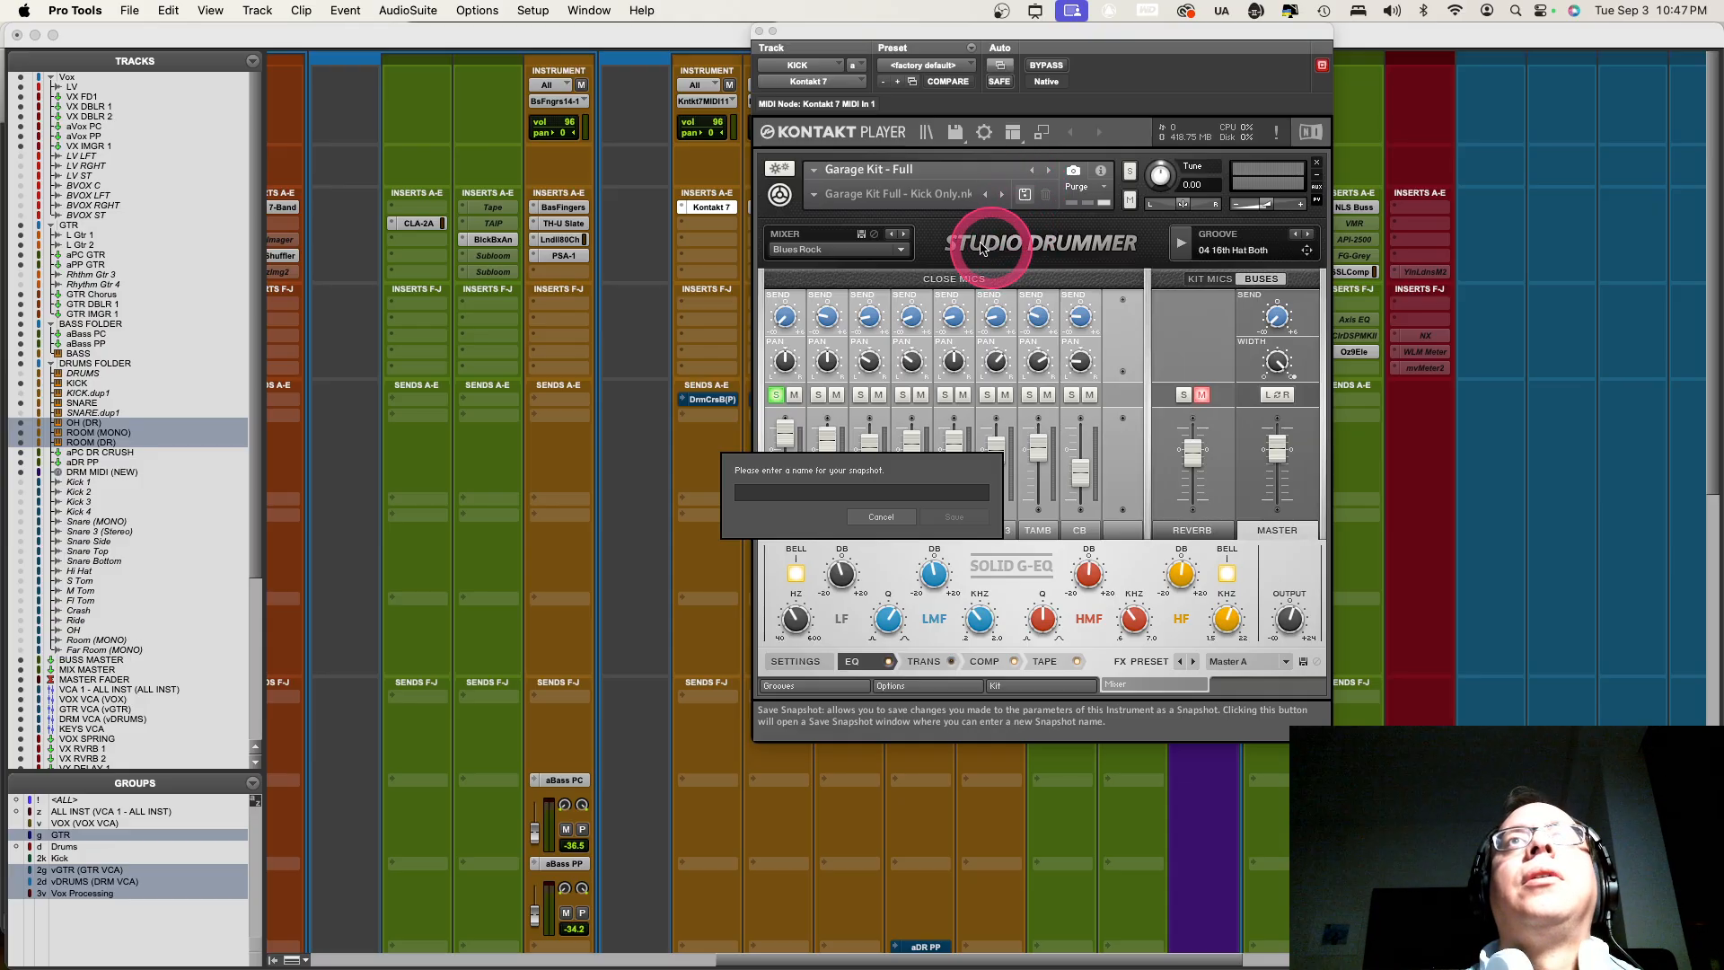
left_click(833, 493)
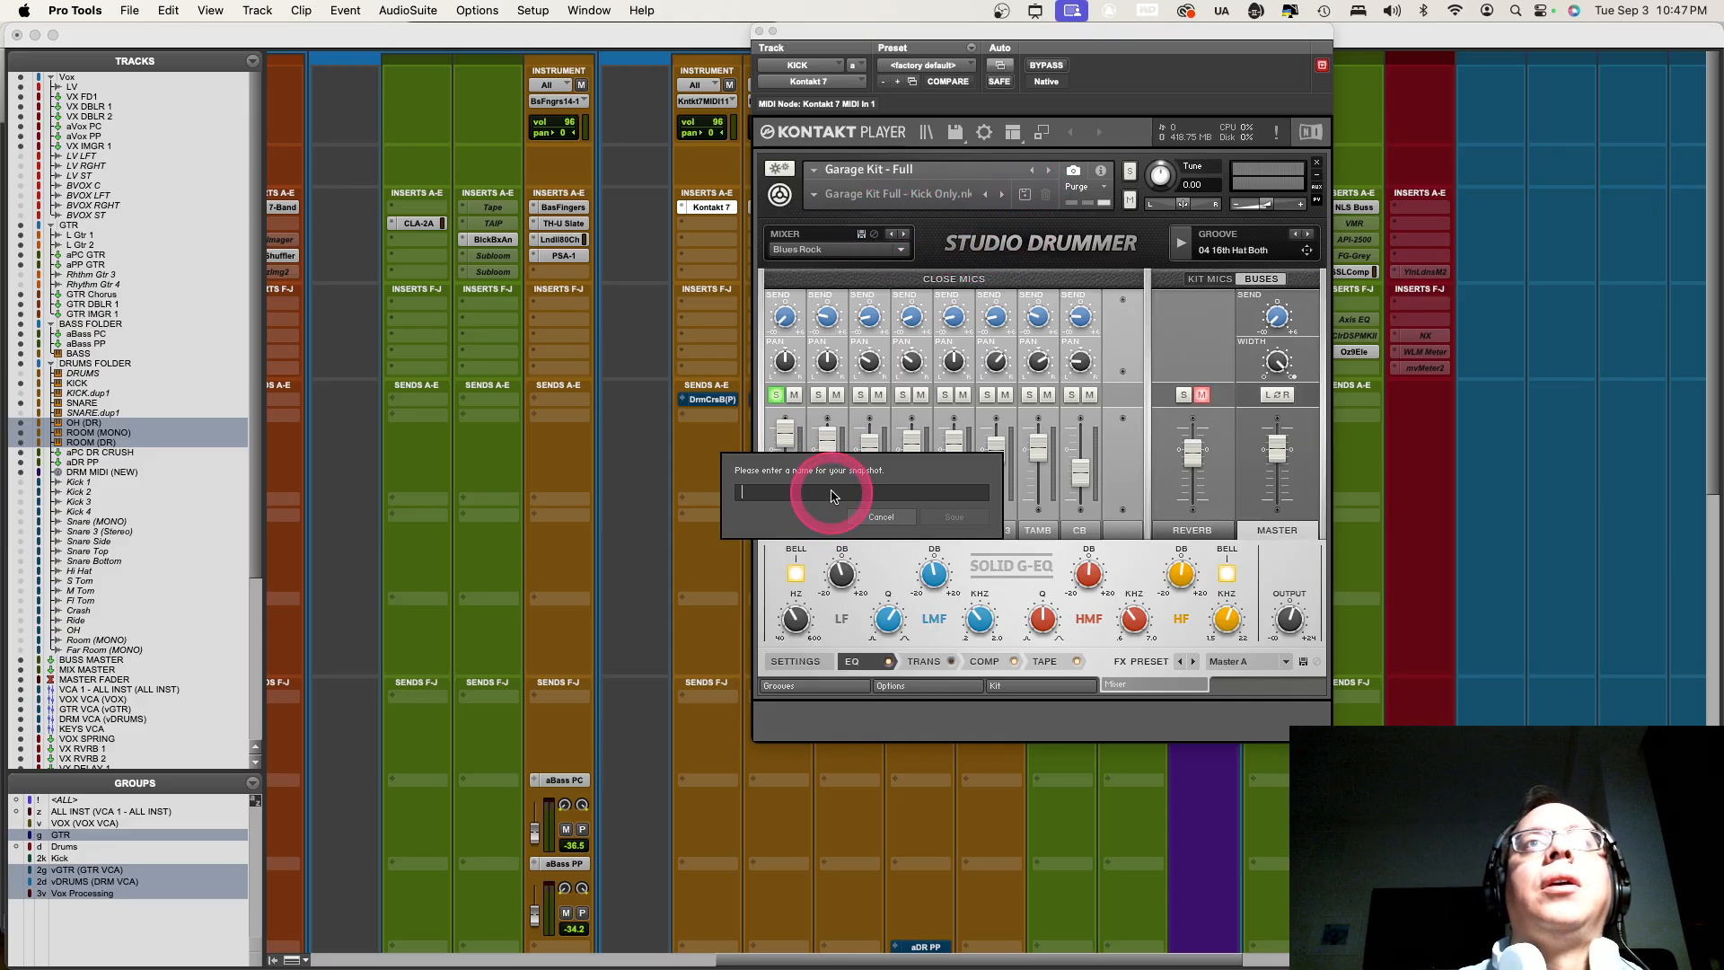
type("Garage Kit Full - Kick Only")
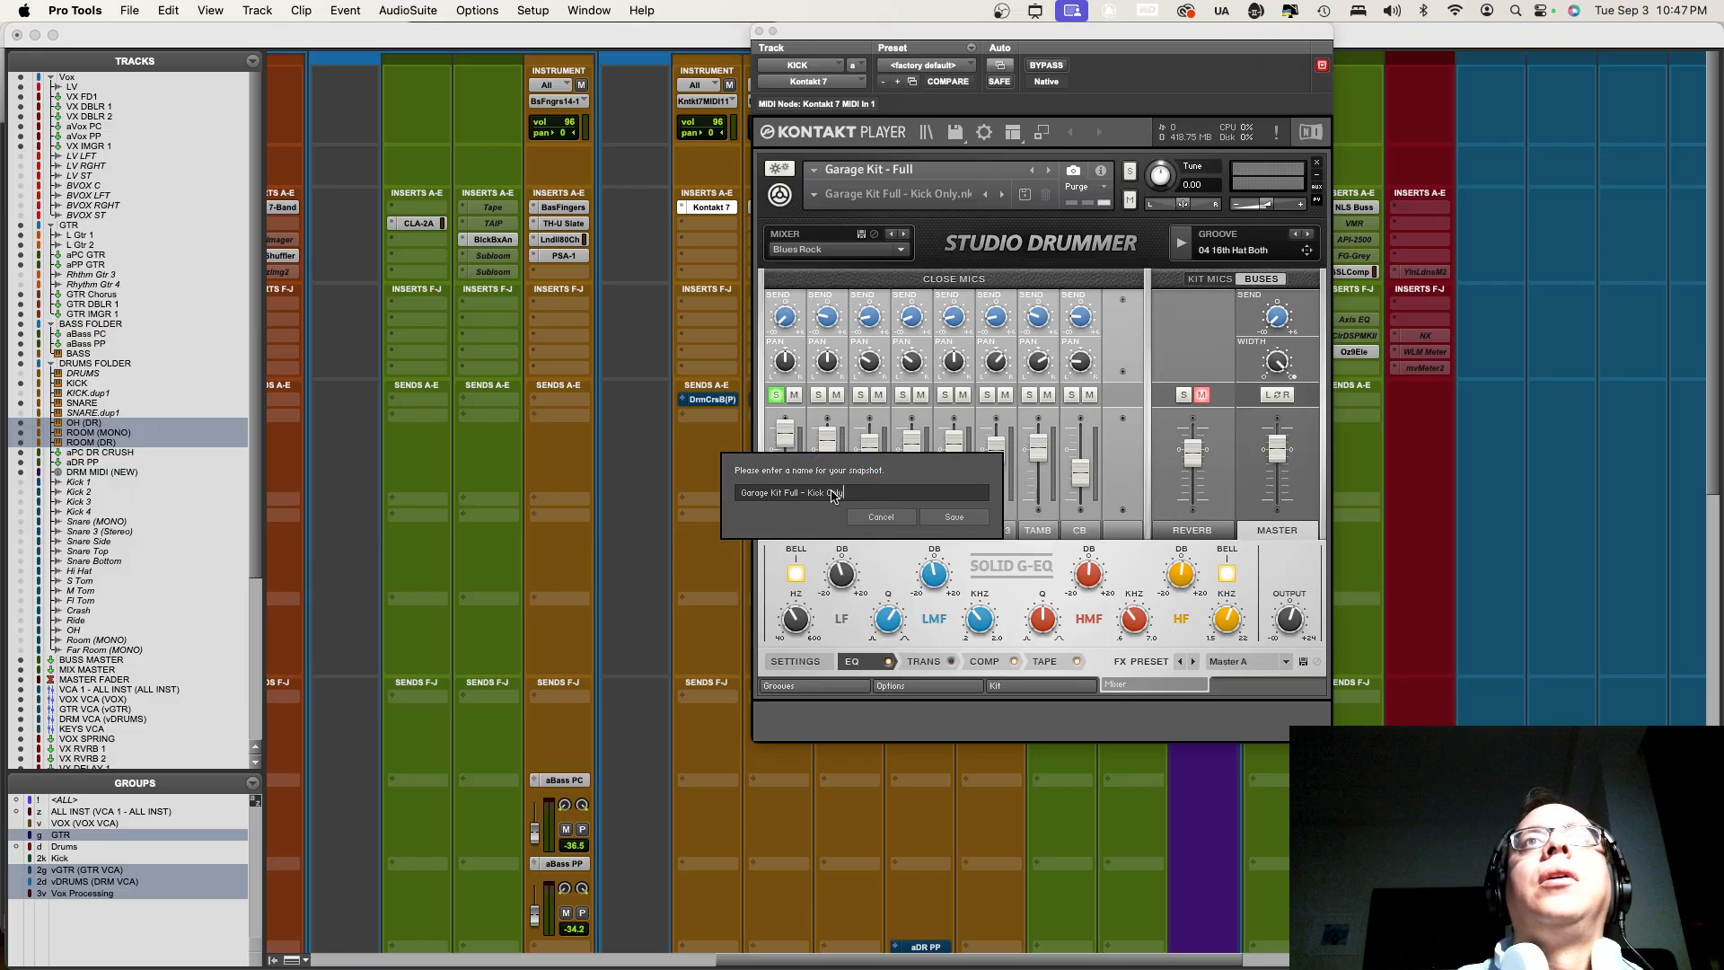
key("Return")
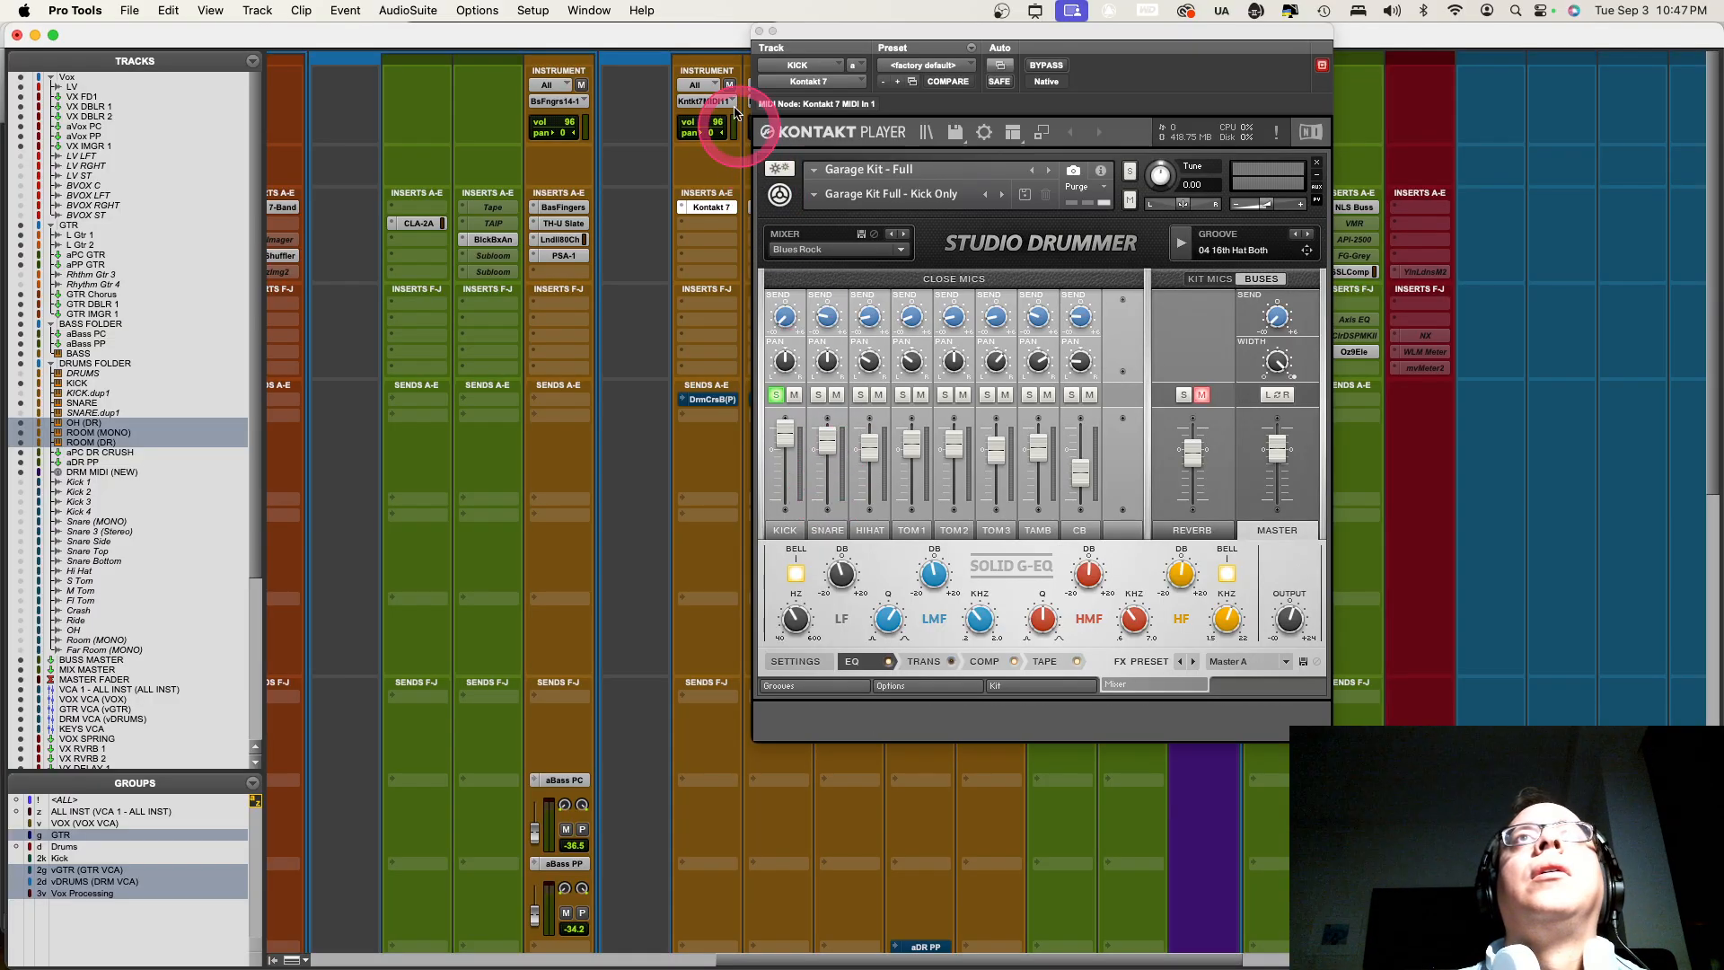
left_click(759, 31)
Save the SNARE track's Kontakt 7 Studio Drummer settings as a snapshot named "Garage Kit Full - SNR Only" and close the plug-in
left_click(797, 192)
left_click(785, 208)
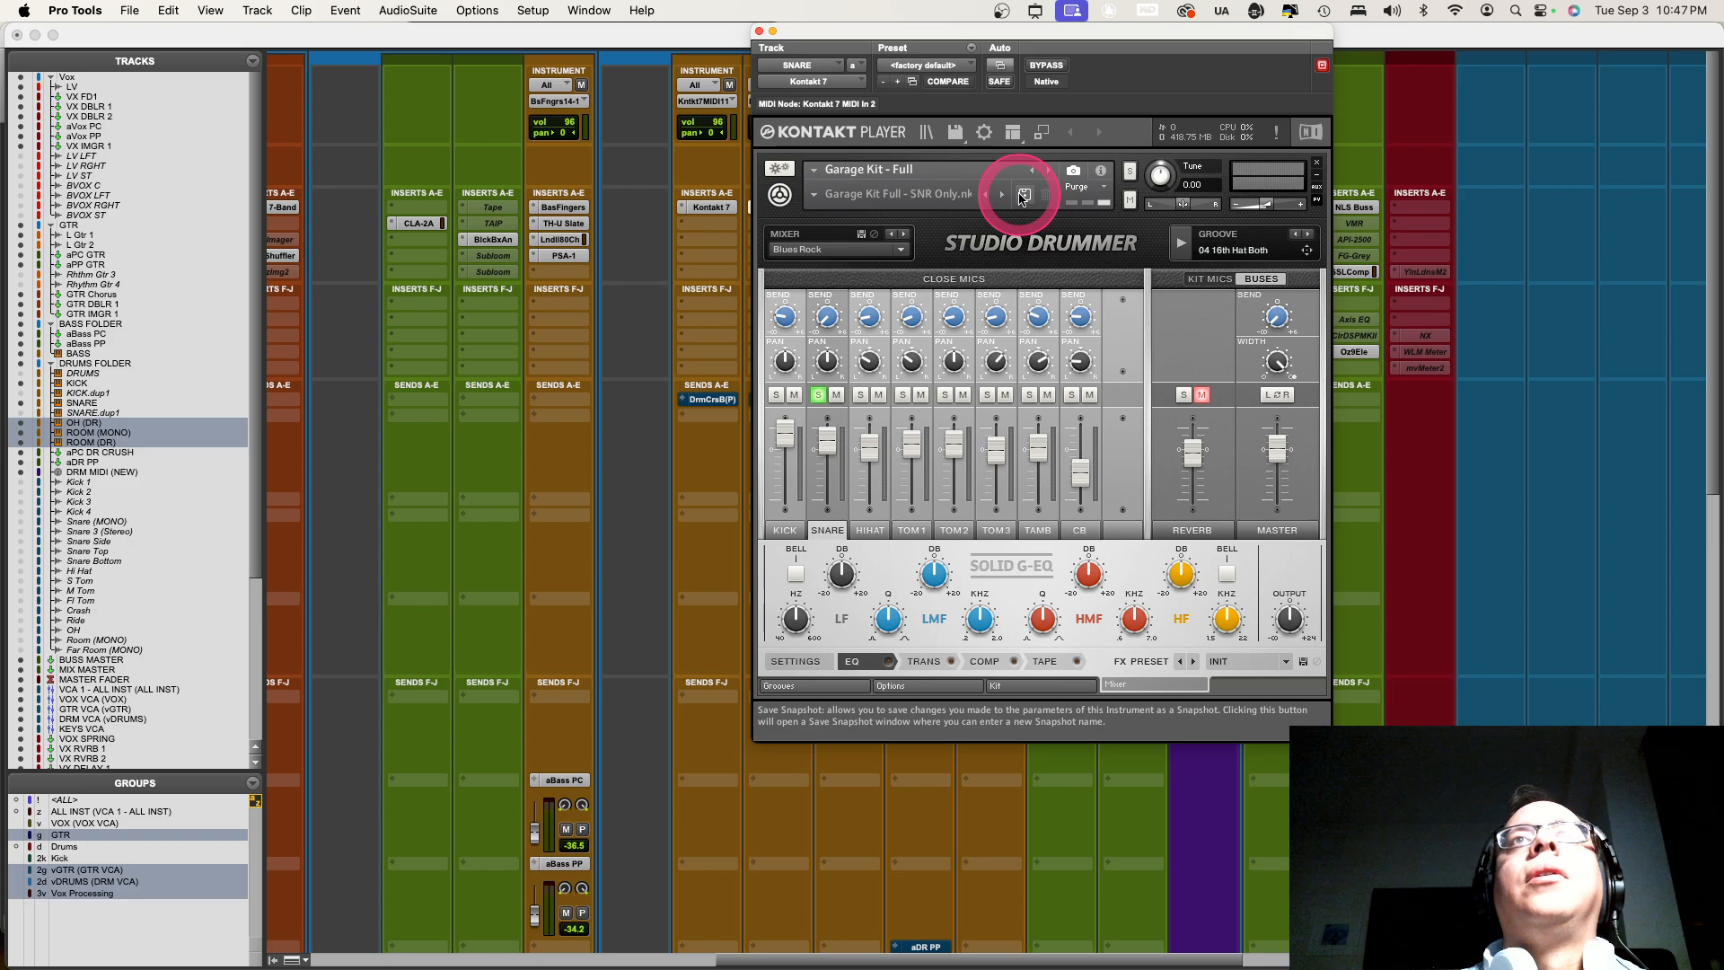
left_click(1023, 195)
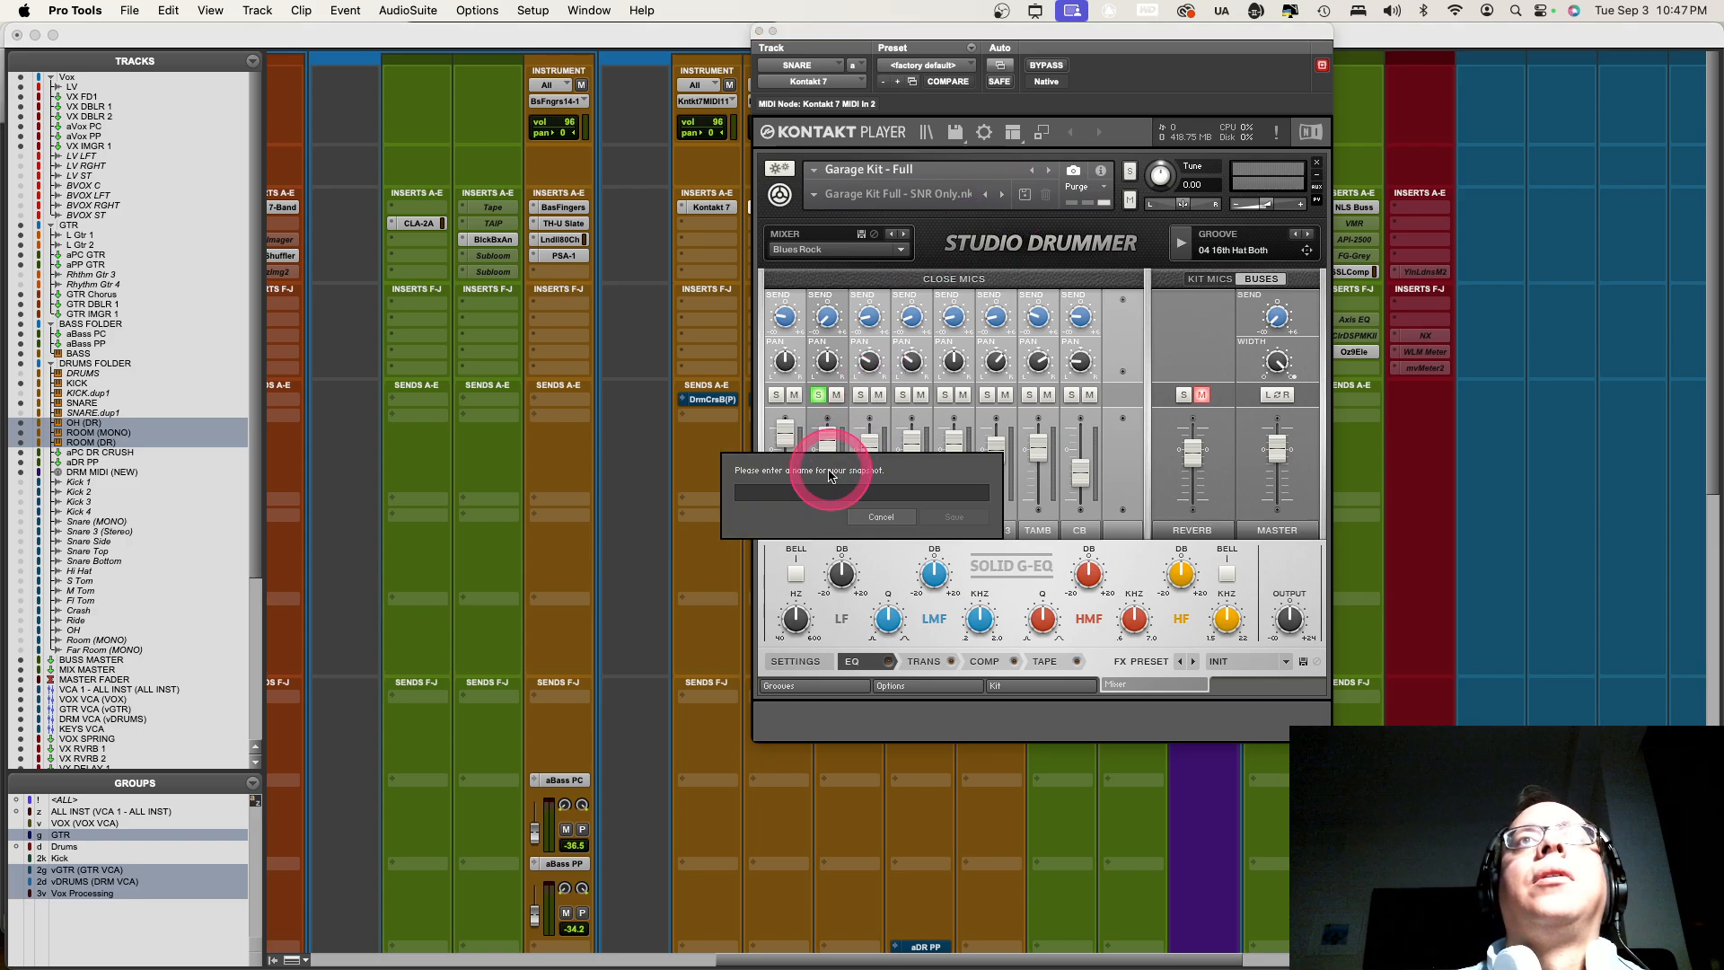
type("Garage Kit Full")
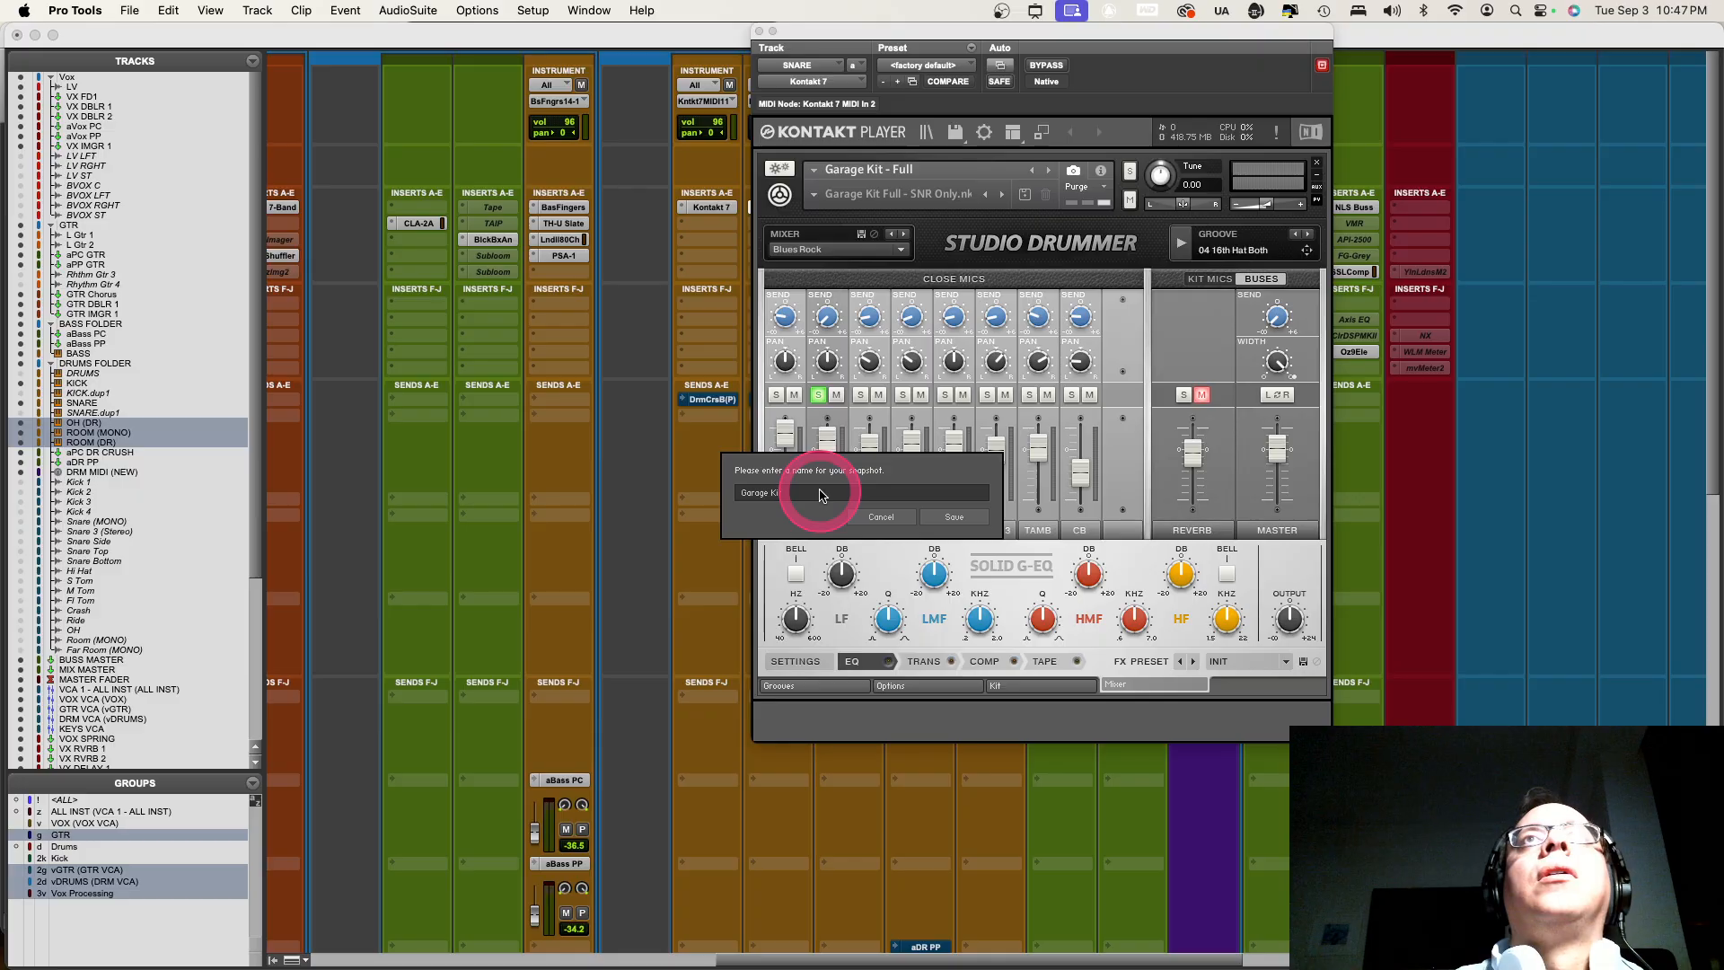
type(" - SN")
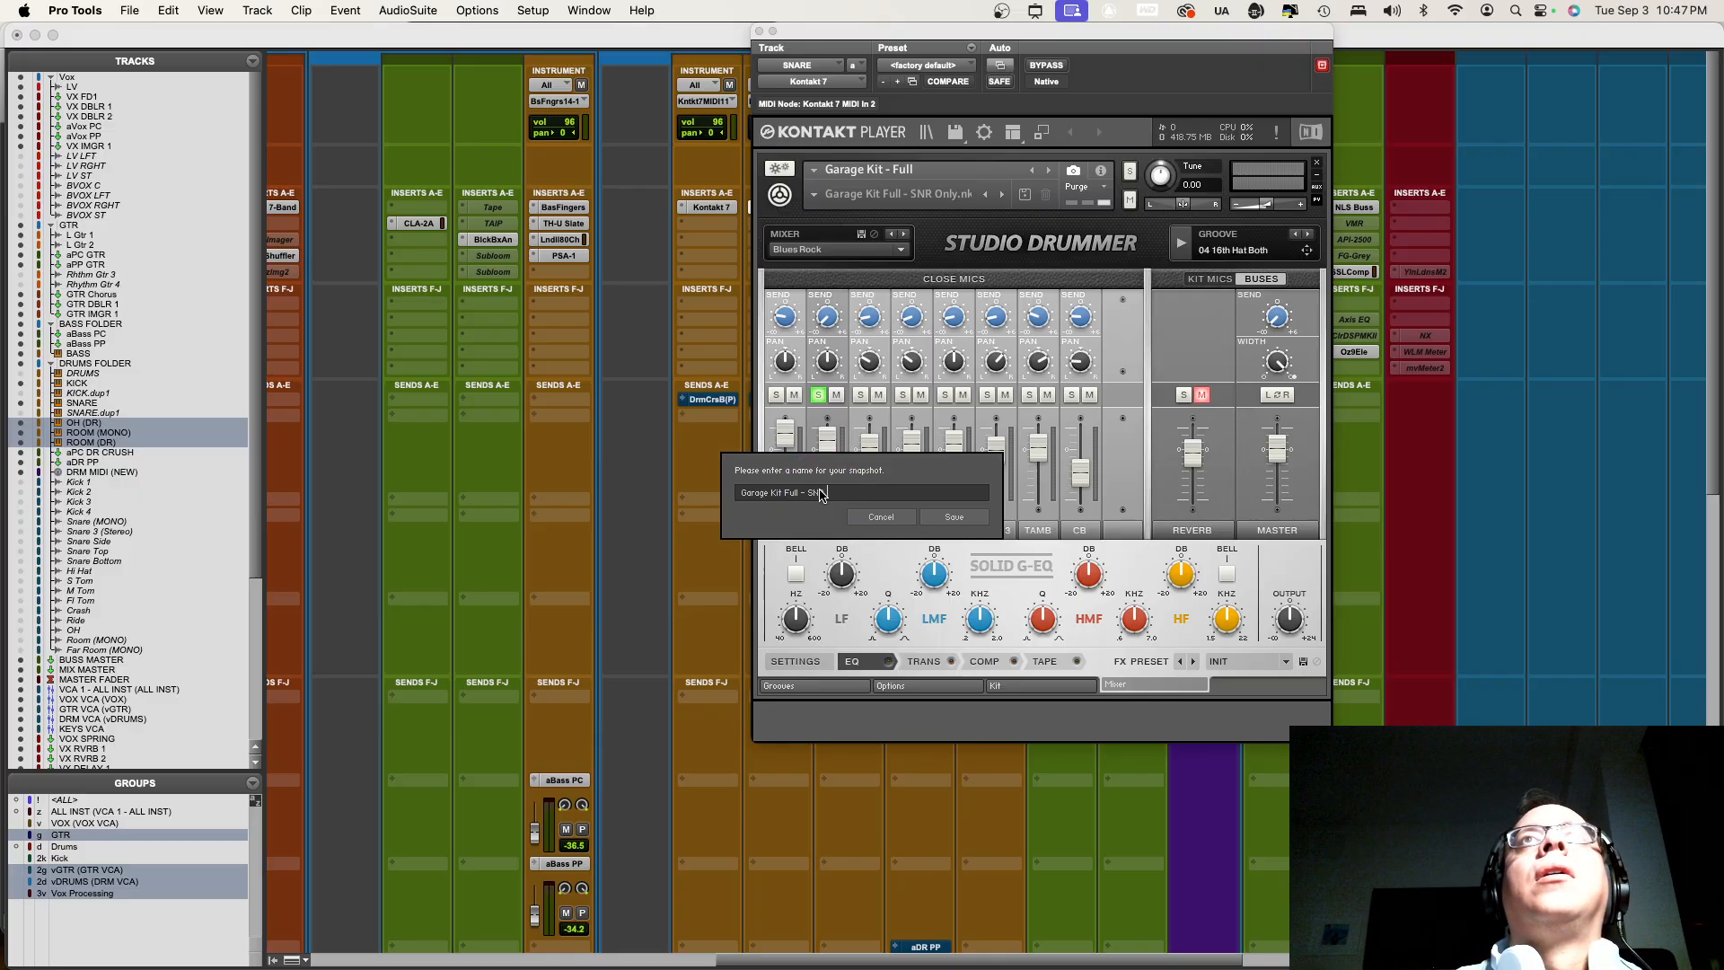
type("R Only")
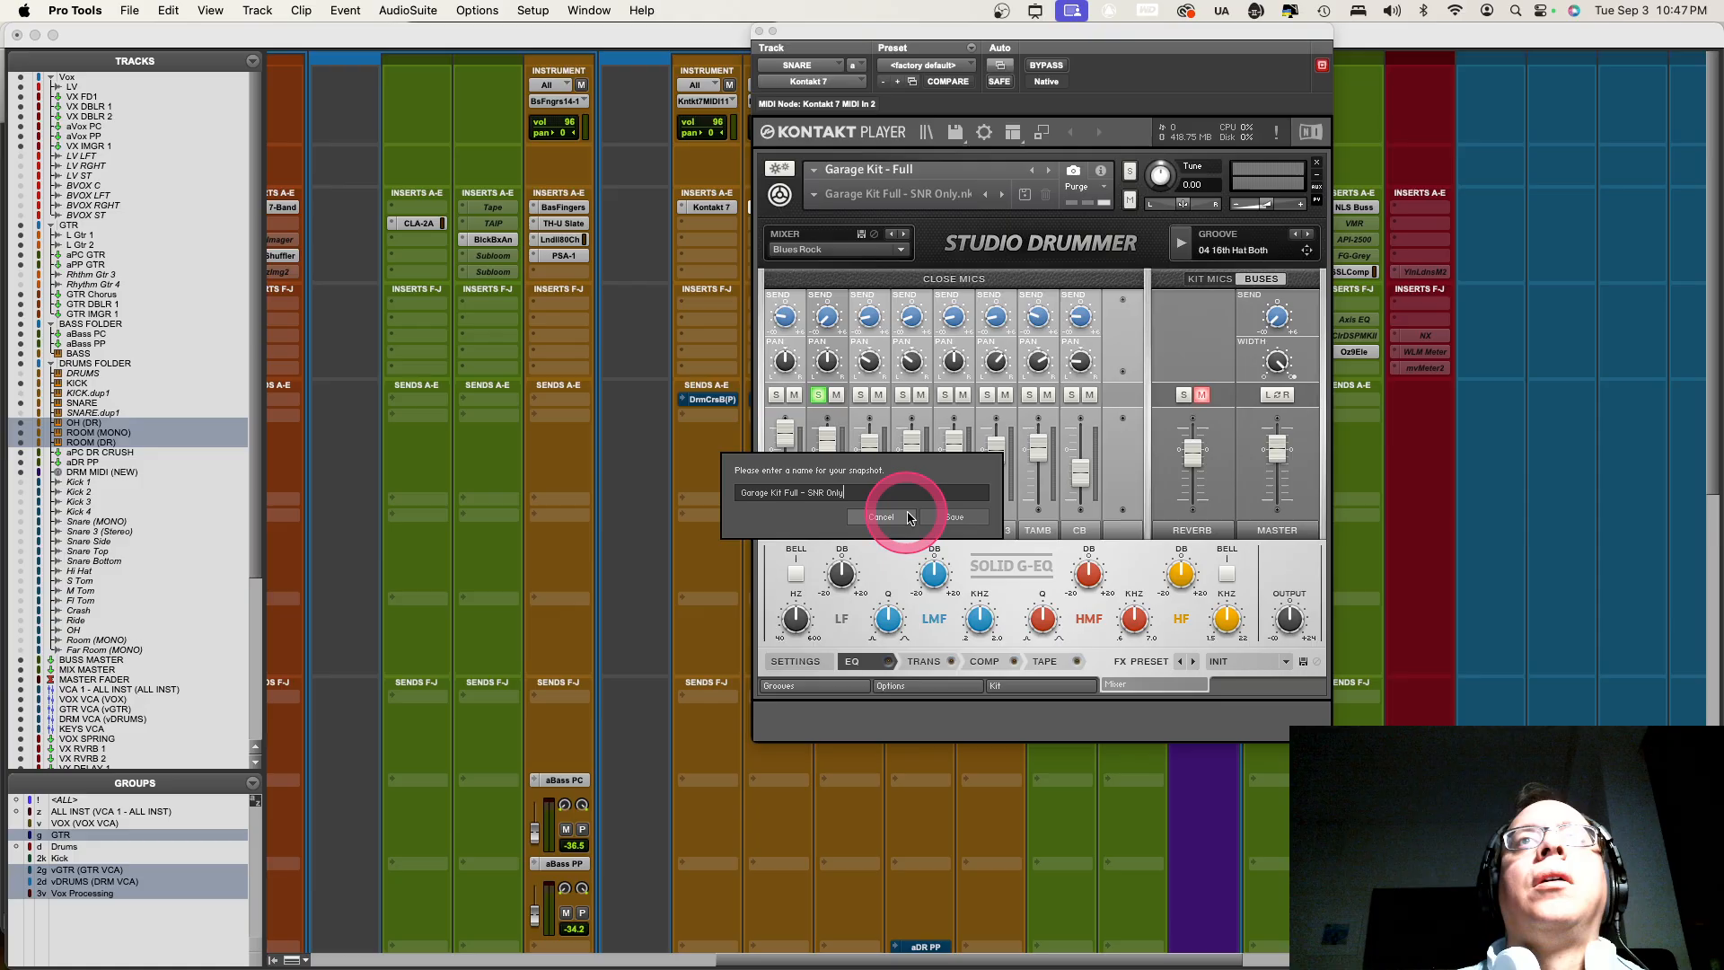
left_click(953, 516)
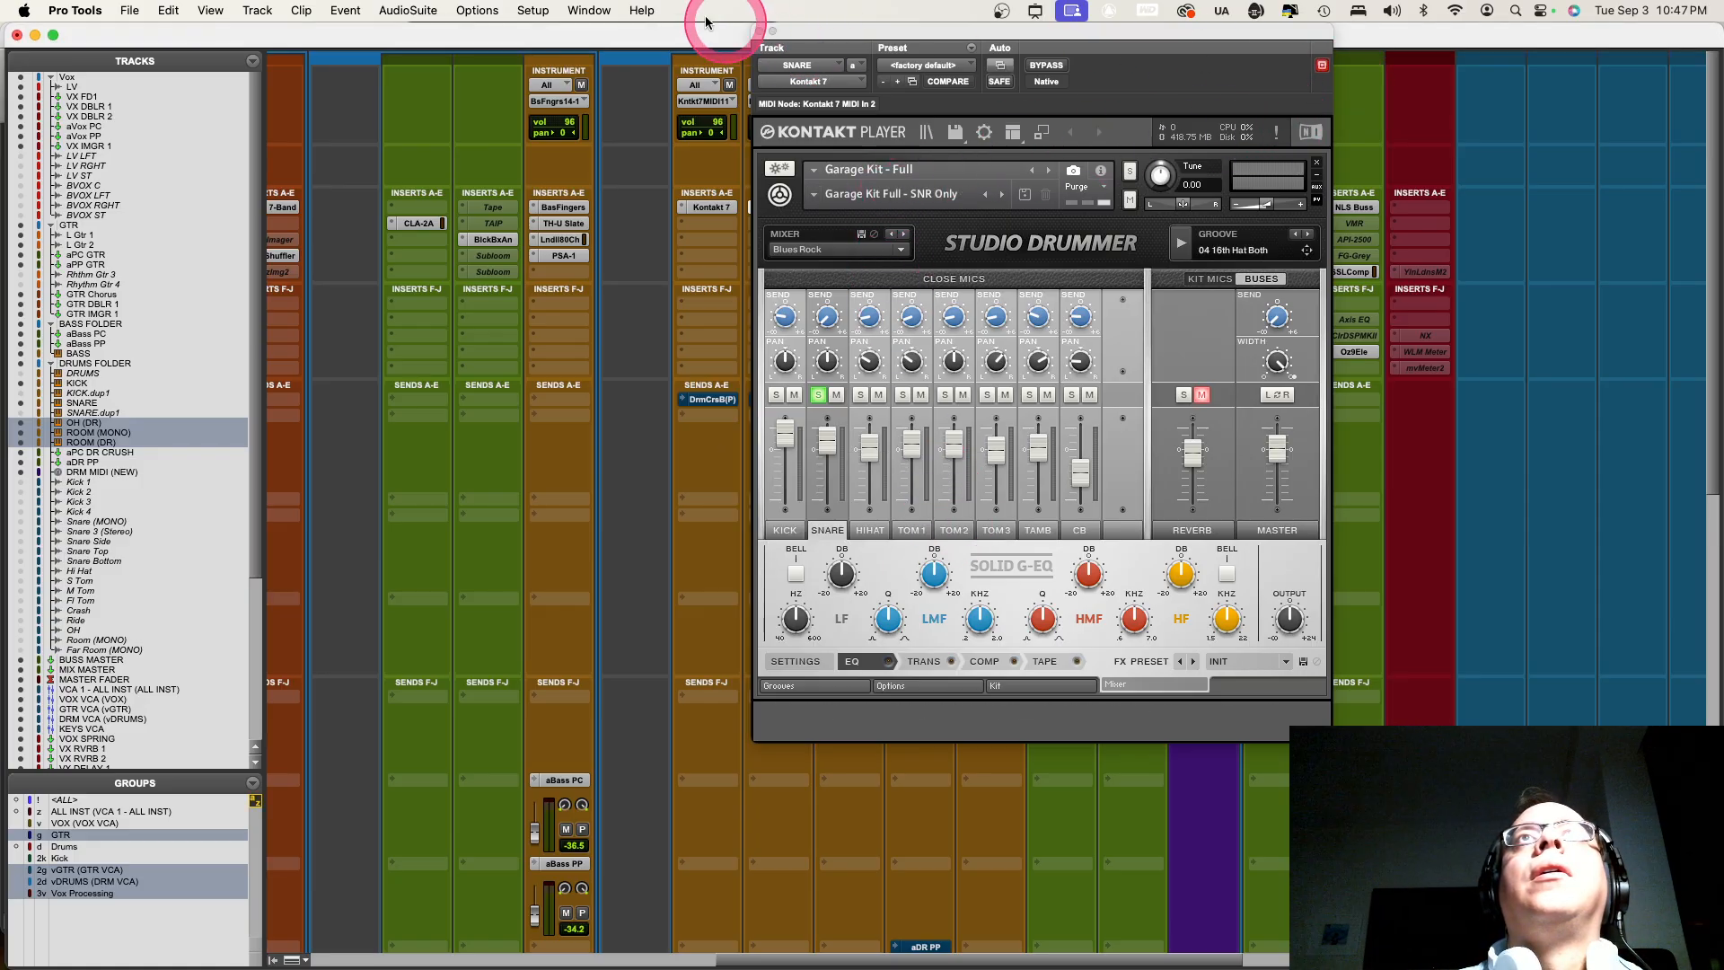
left_click(759, 31)
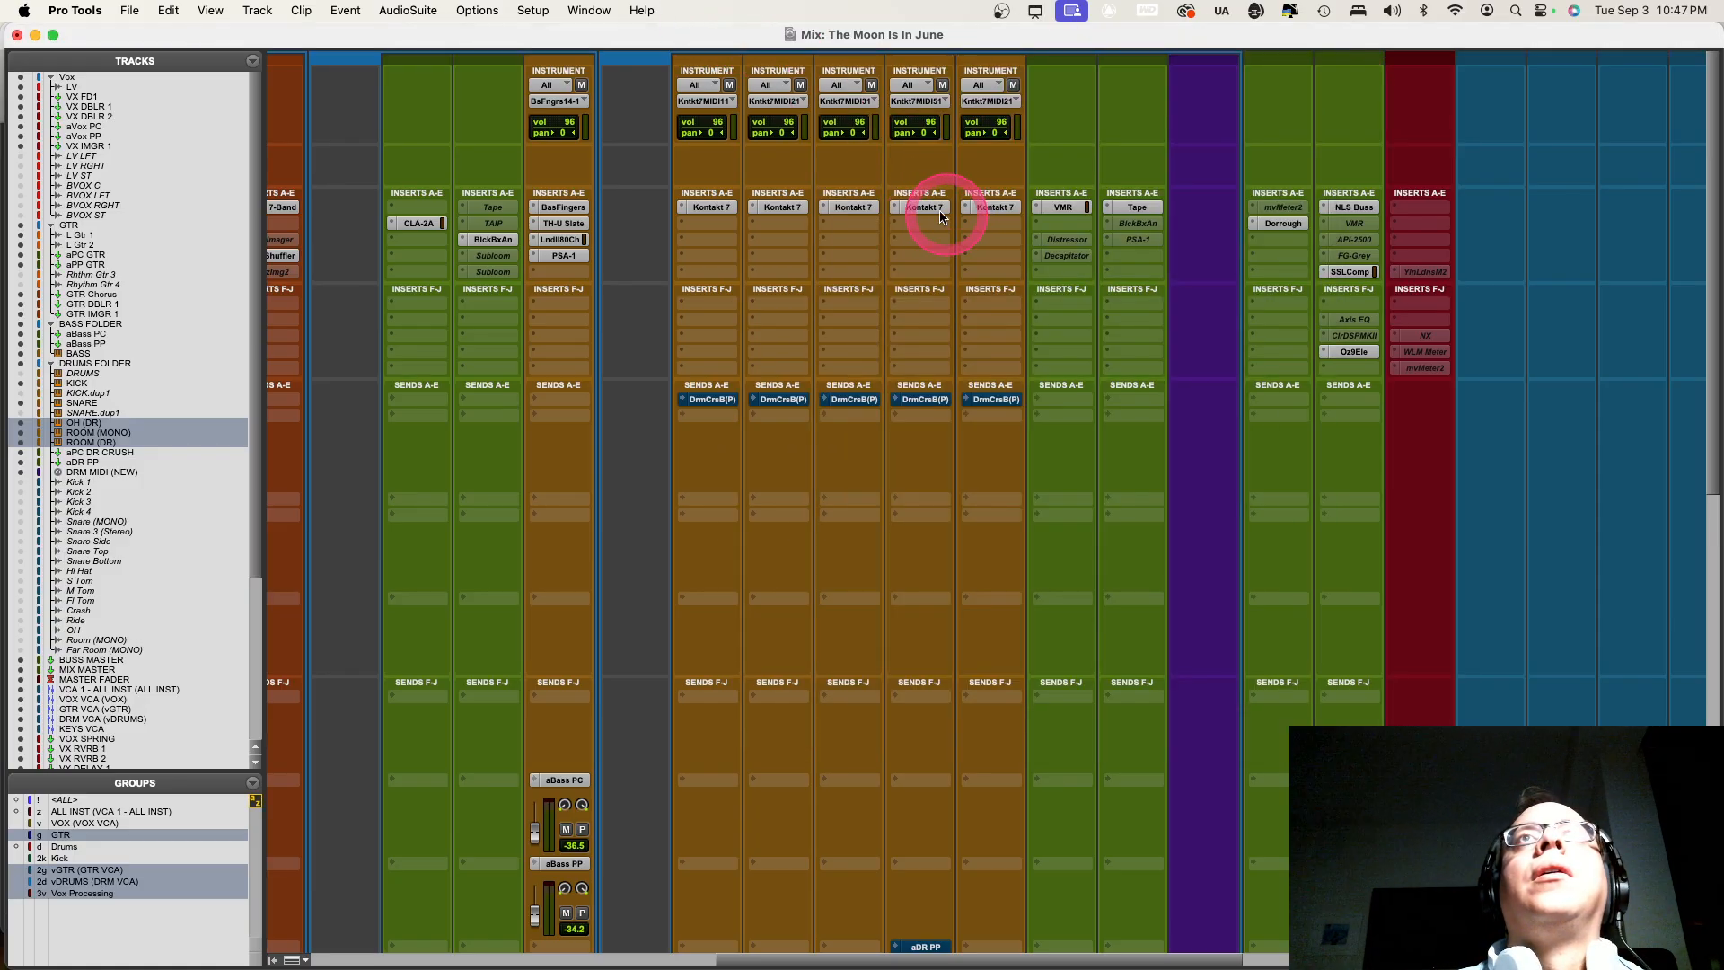
Save the OH (DR) track's Kontakt 7 settings as snapshot "Garage Kit Full - OH ST", overwriting the existing file, and close the plug-in
left_click(873, 206)
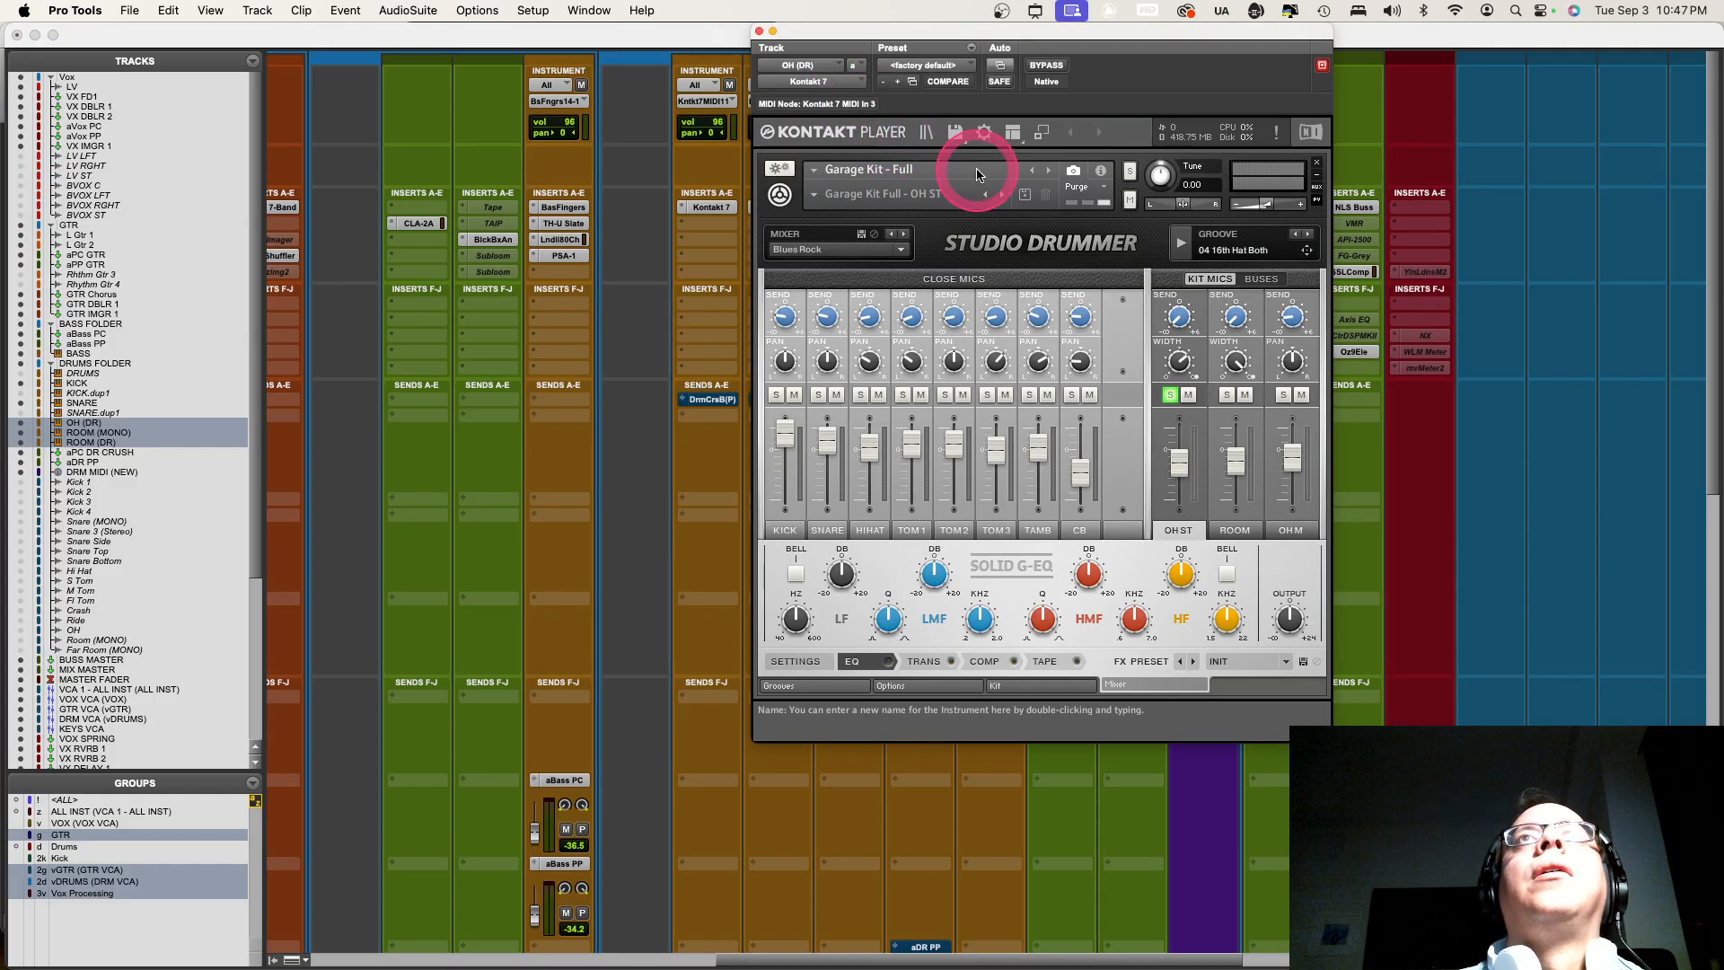
left_click(1024, 194)
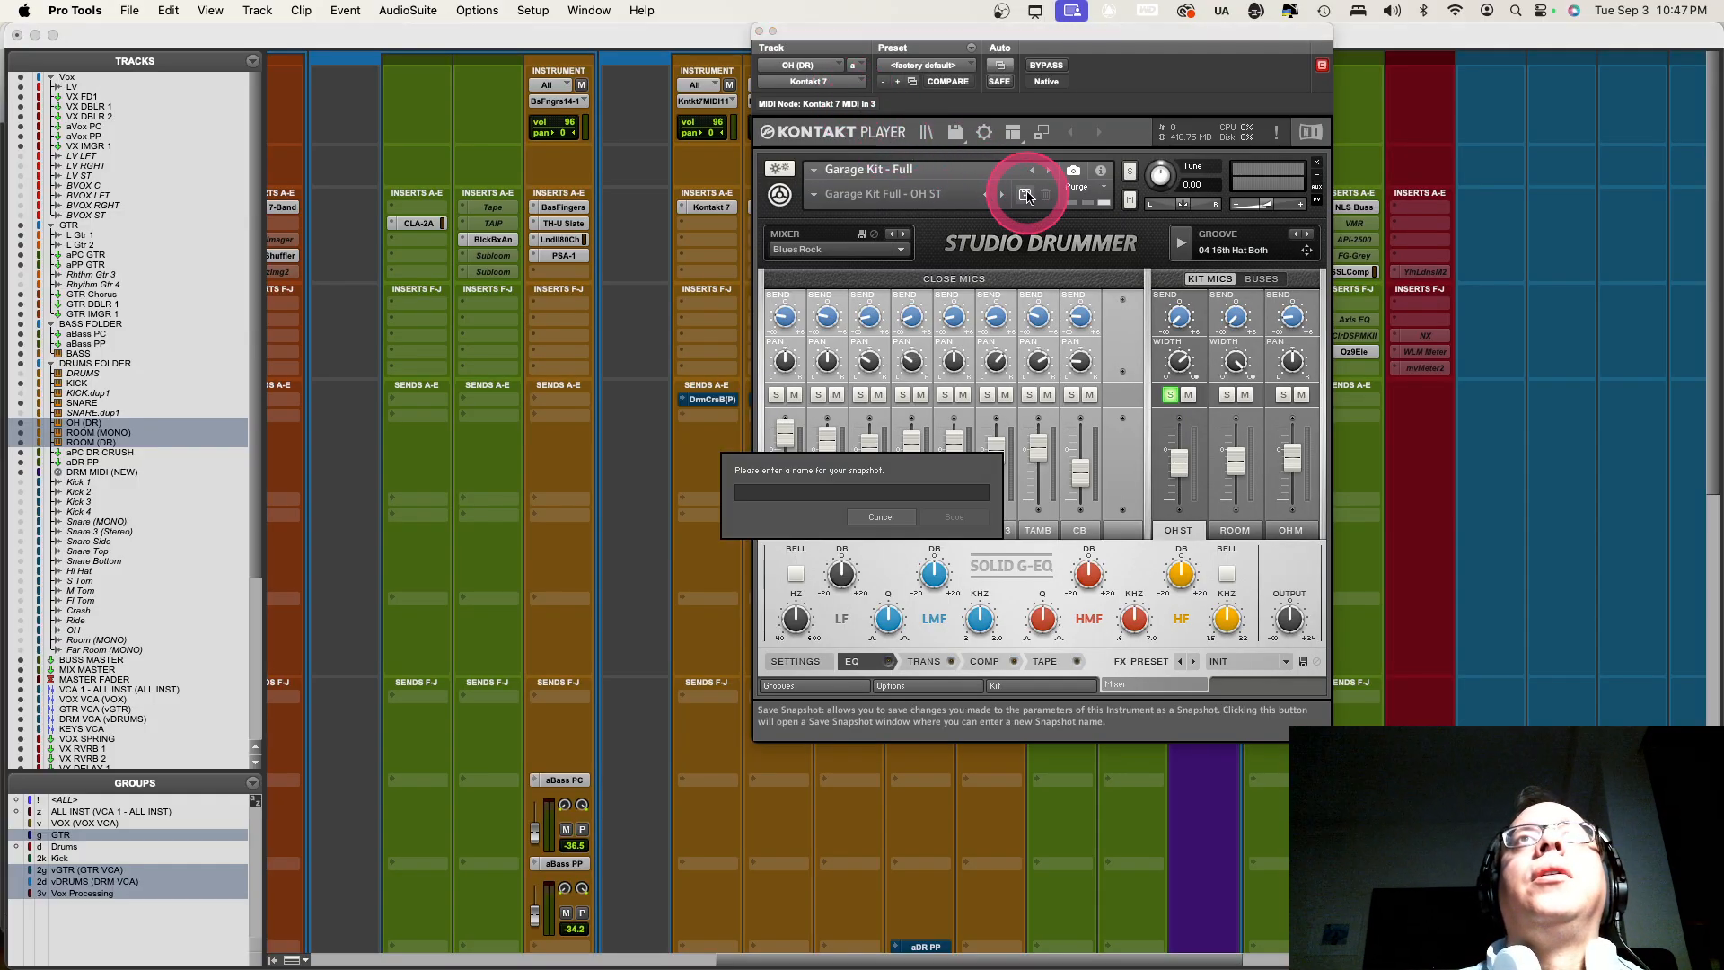
left_click(853, 492)
type("Gar")
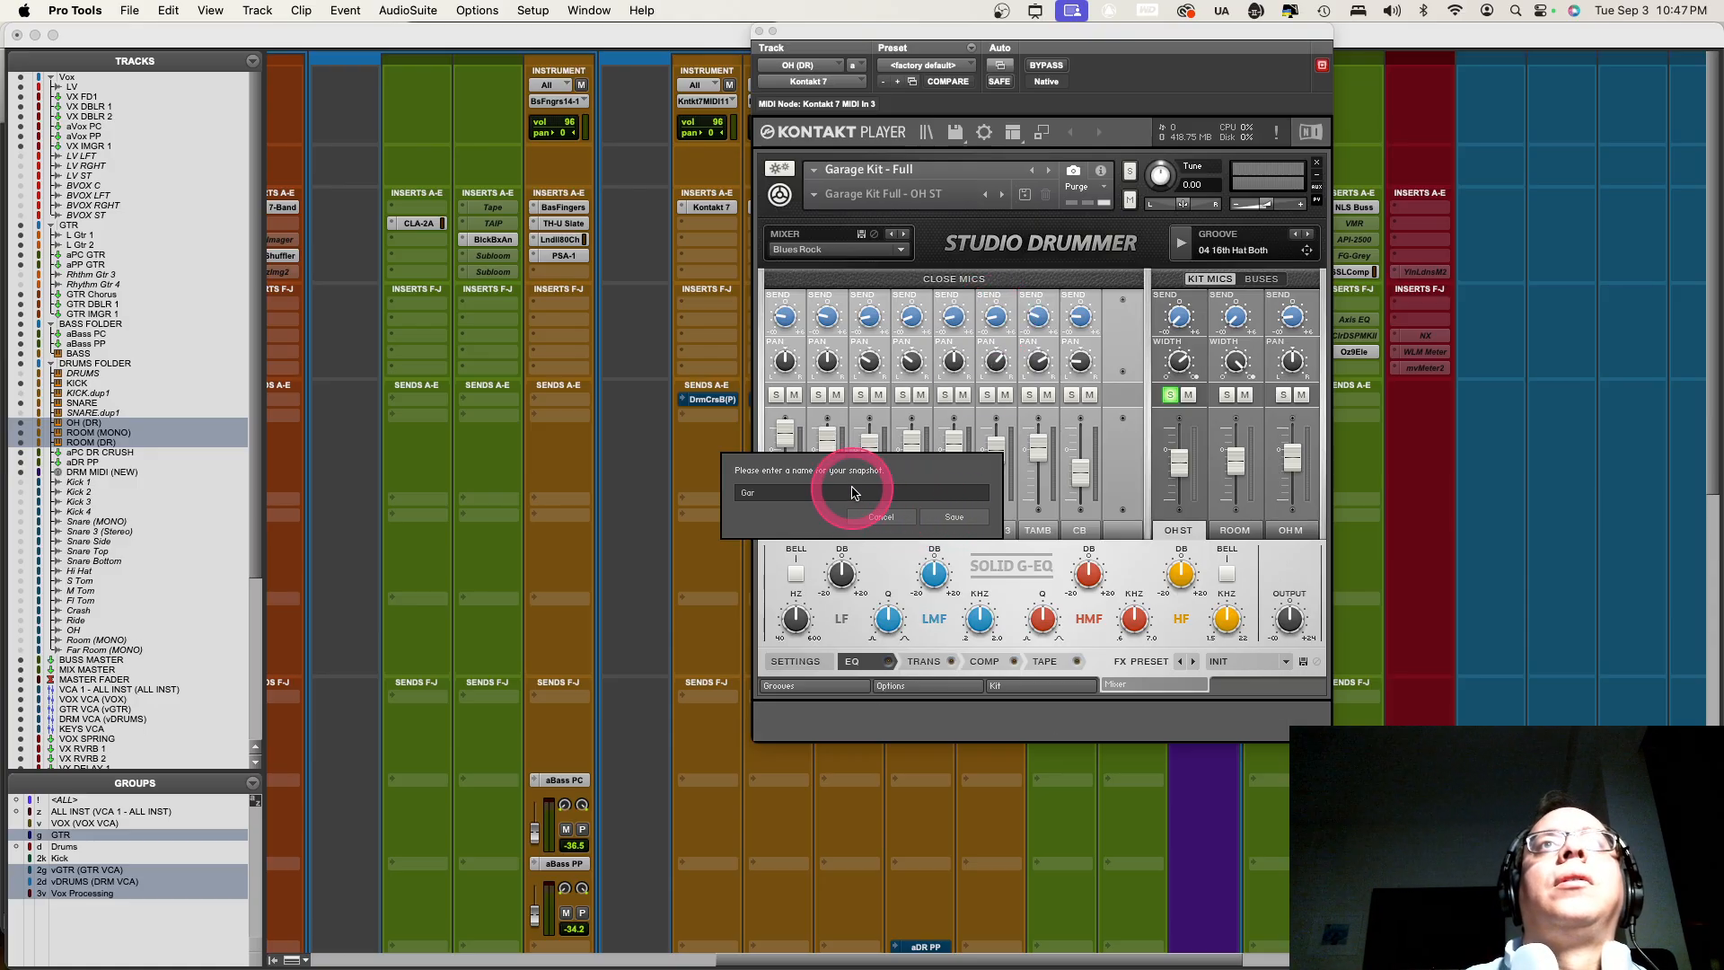
type("age Kit Full - OH ST")
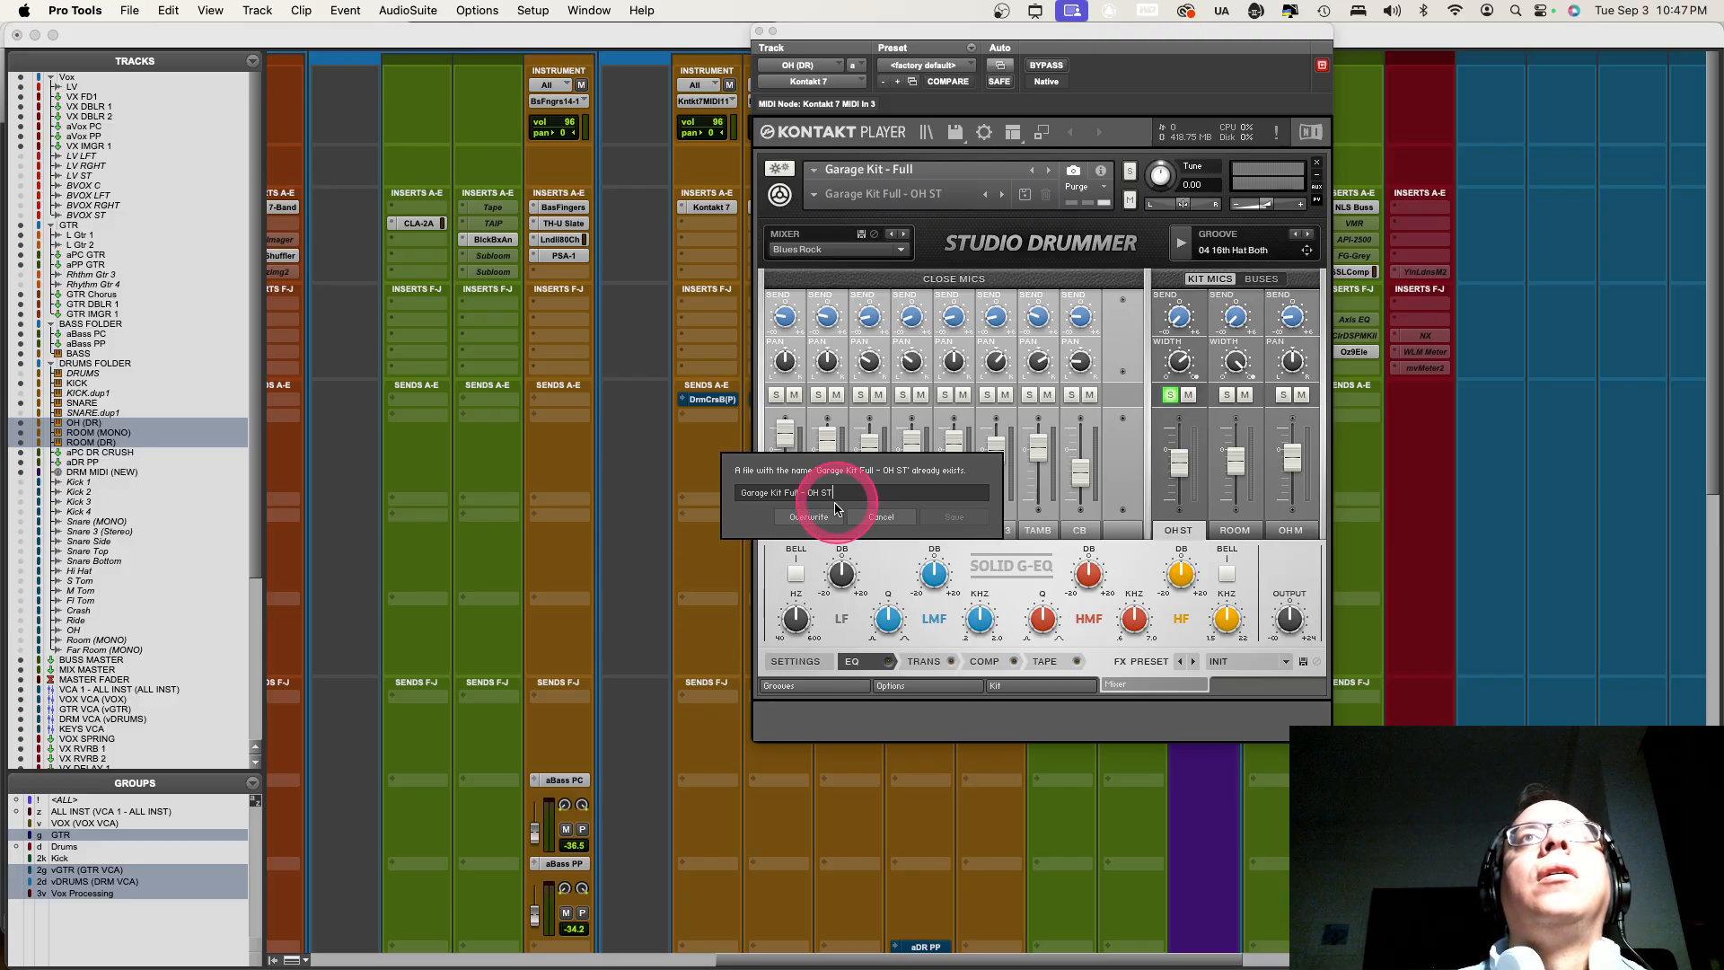
left_click(809, 518)
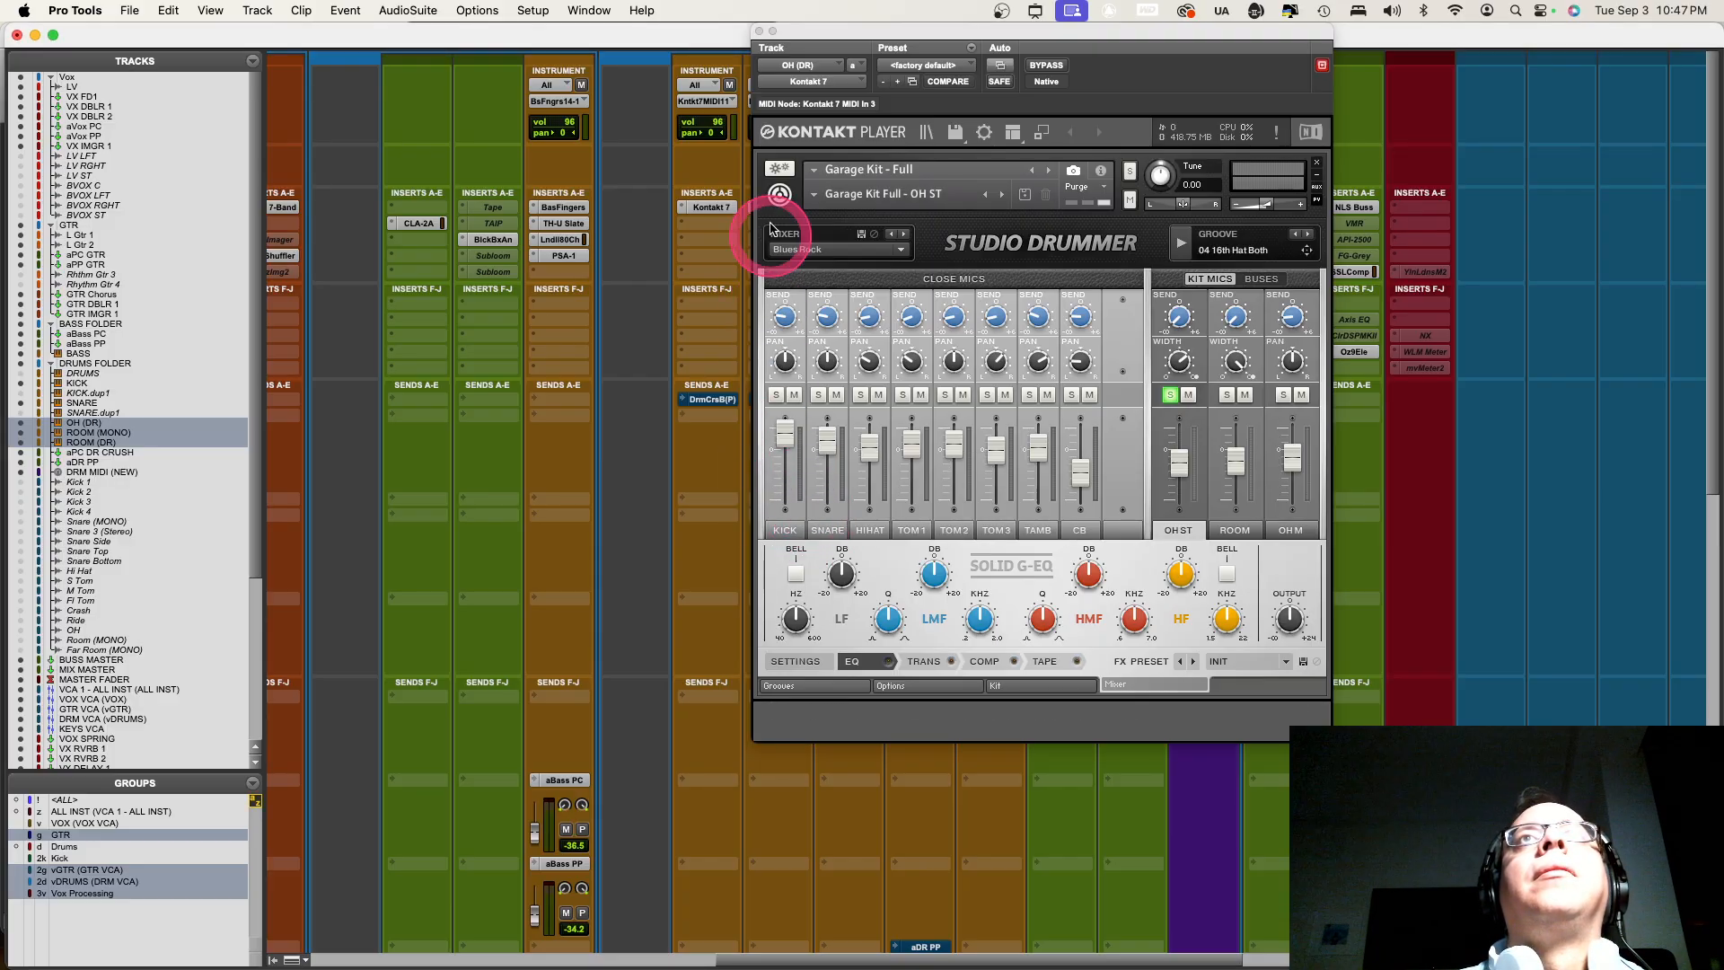
left_click(771, 33)
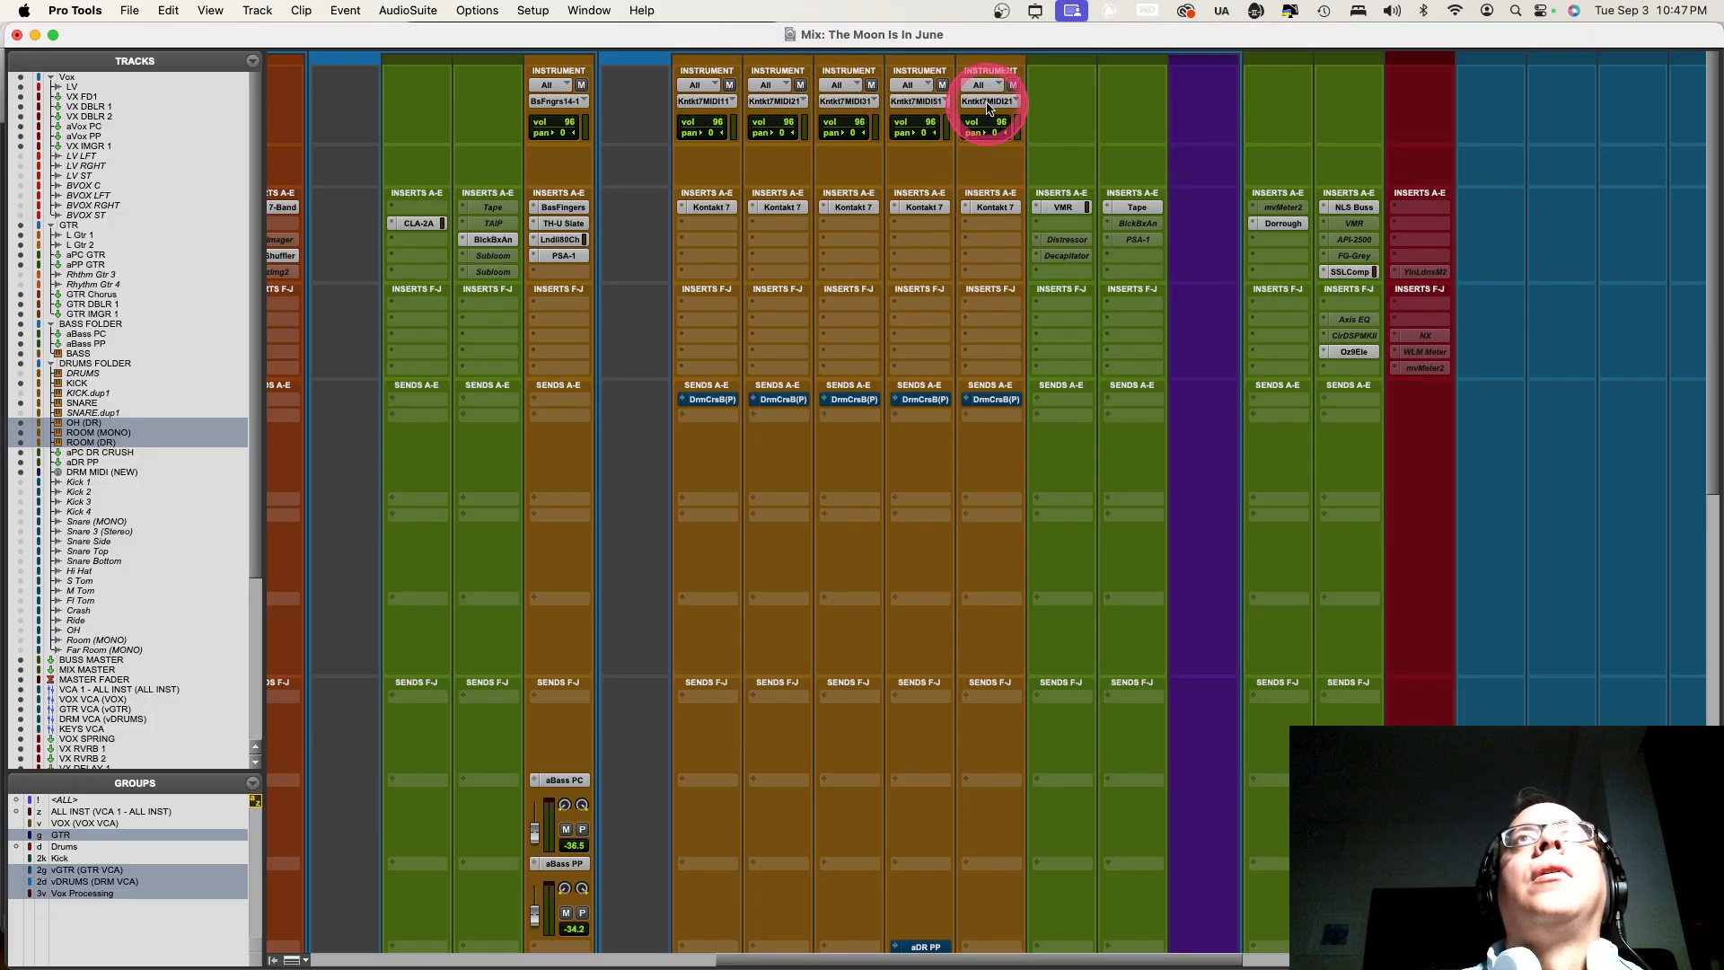
Save the ROOM (DR) track's Kontakt 7 settings over the existing snapshot "Garage Kit Full - RM ST" and close the plug-in
left_click(981, 209)
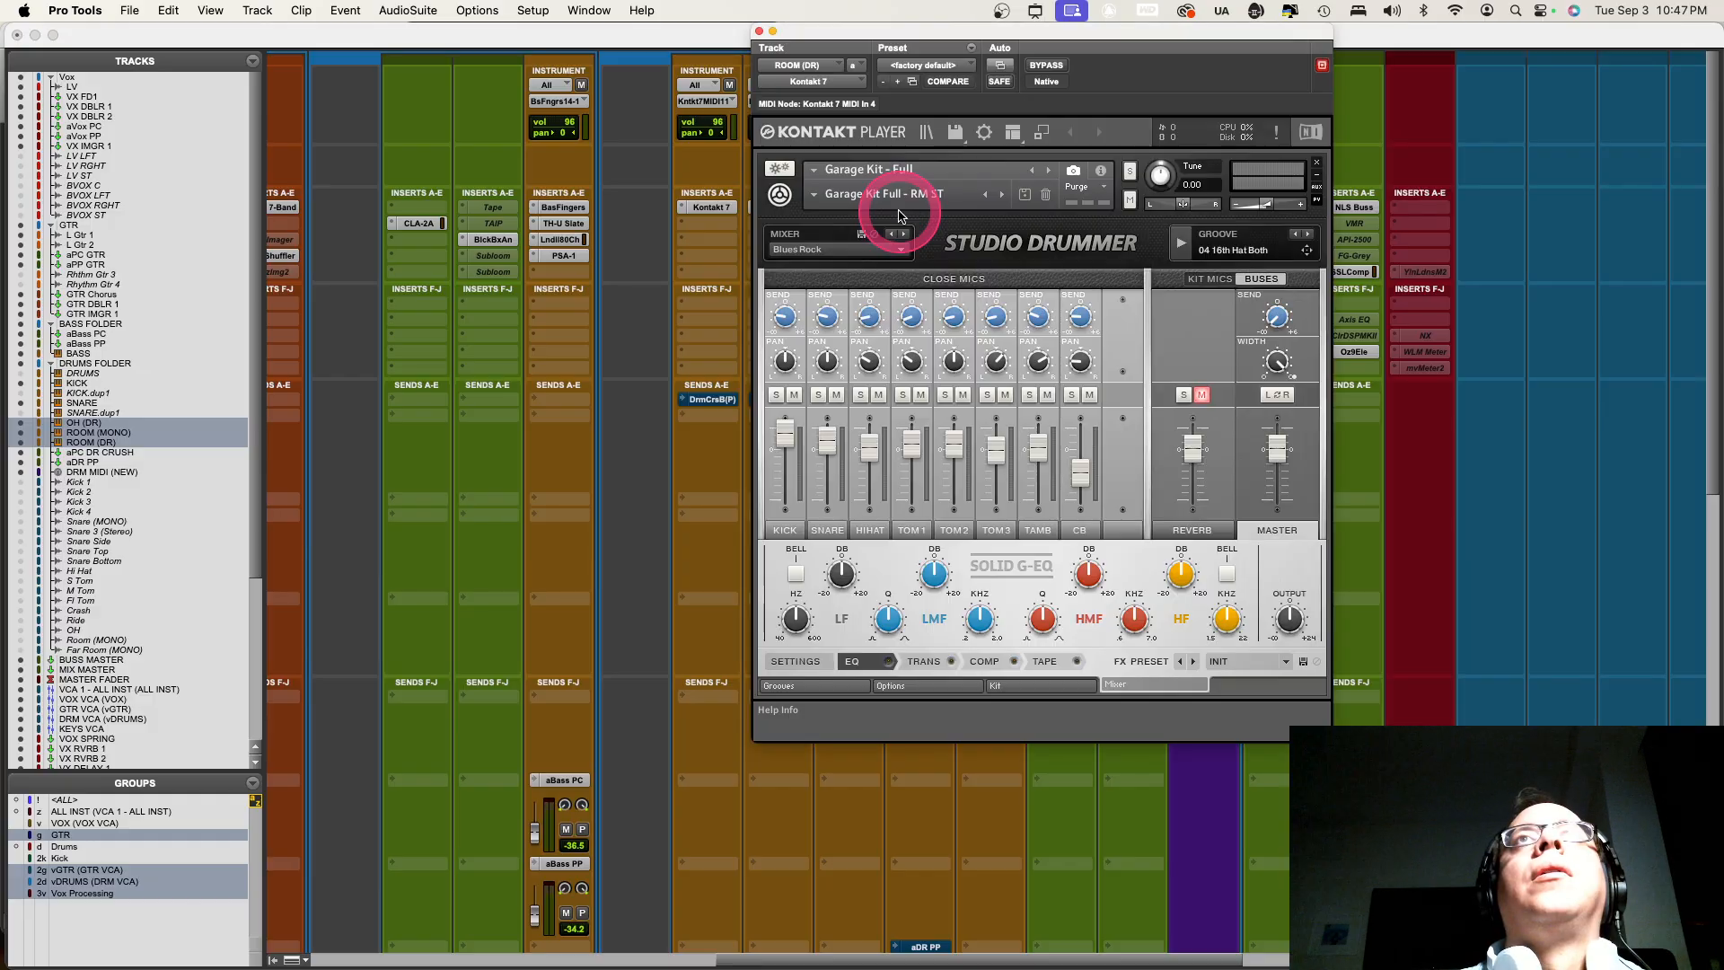
left_click(900, 215)
left_click(1255, 75)
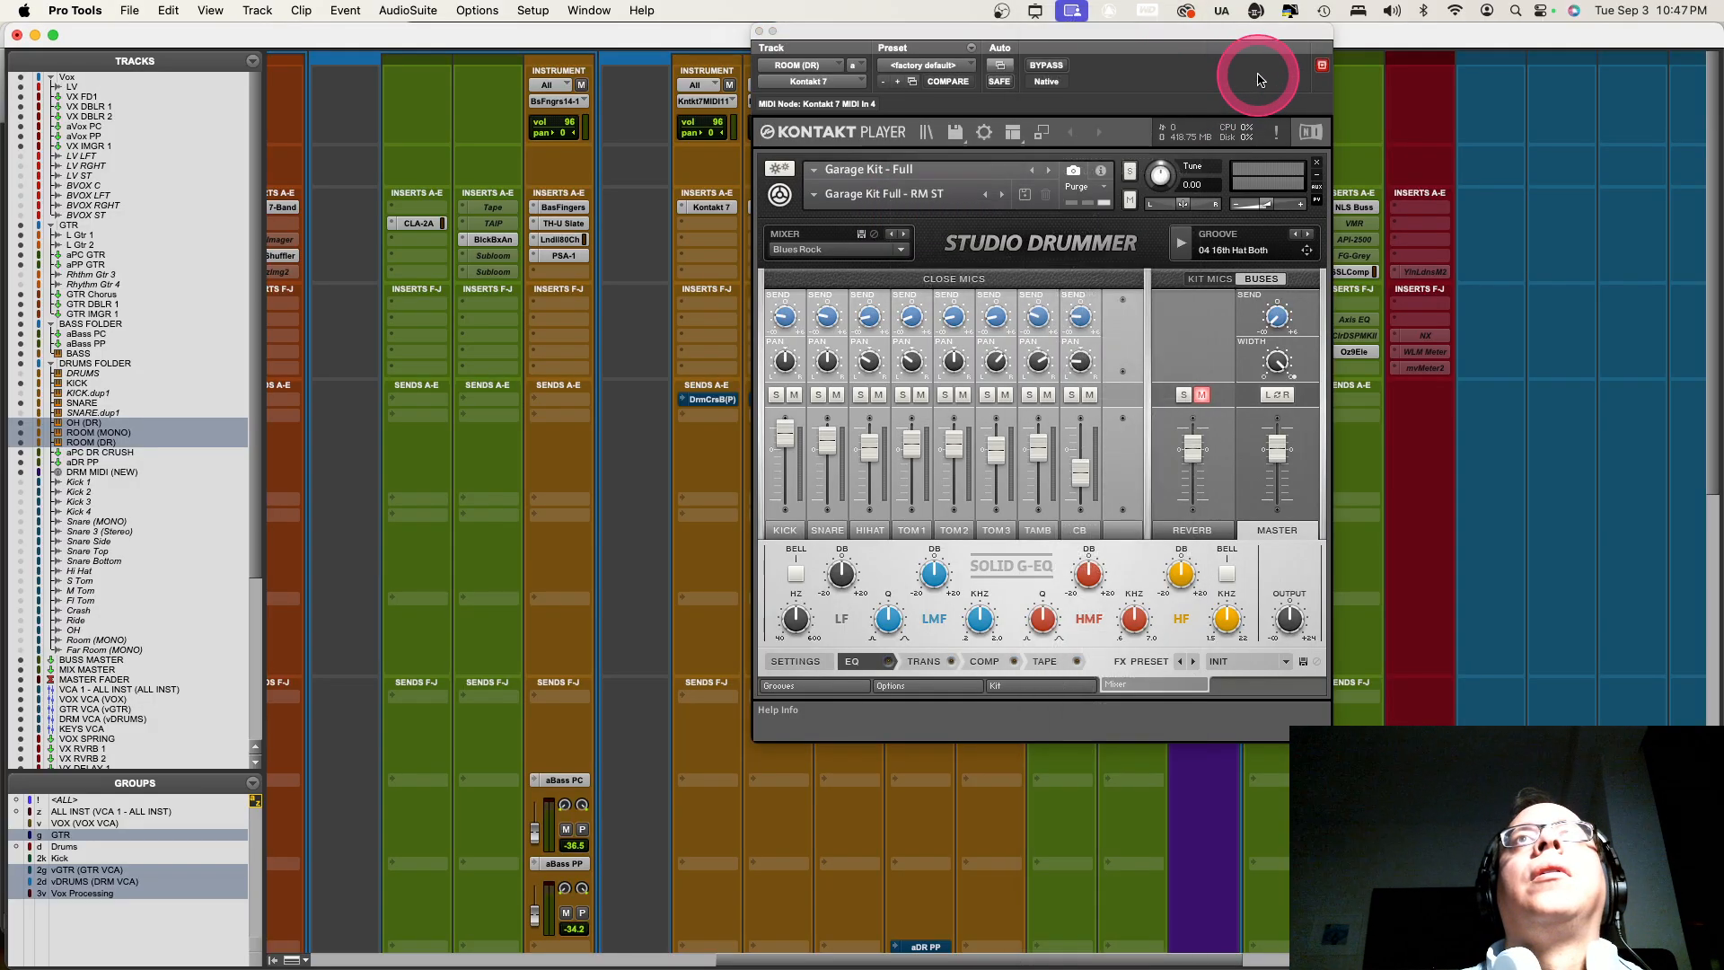
left_click(1025, 197)
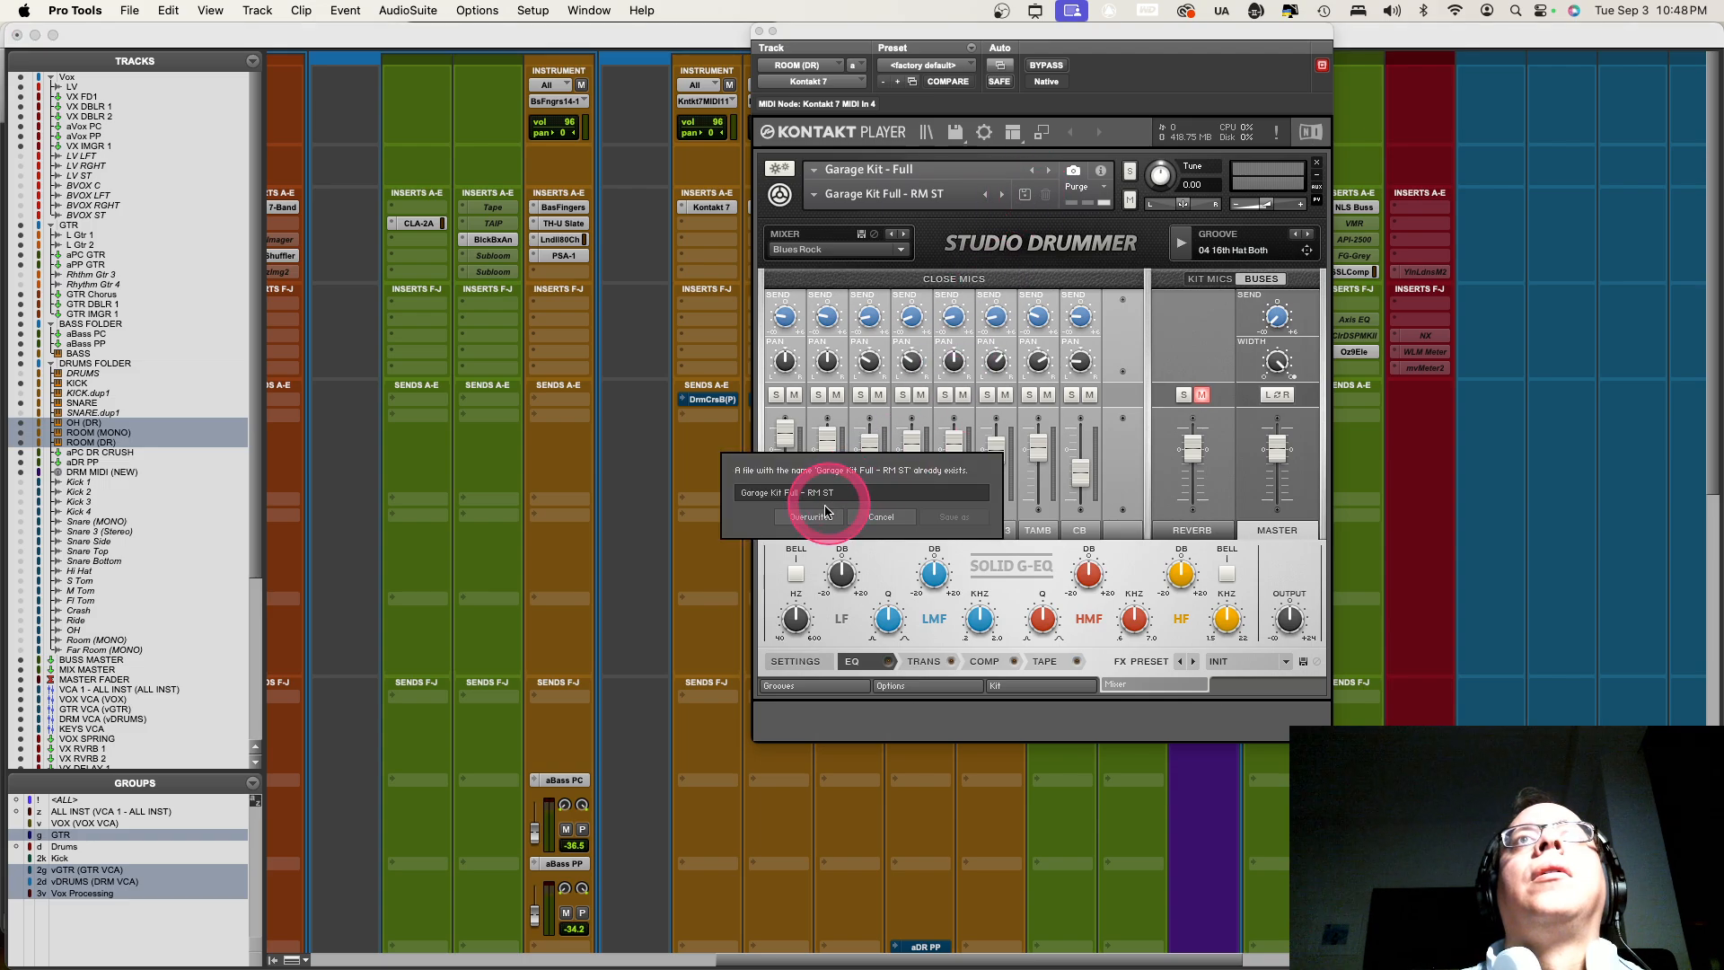
left_click(817, 519)
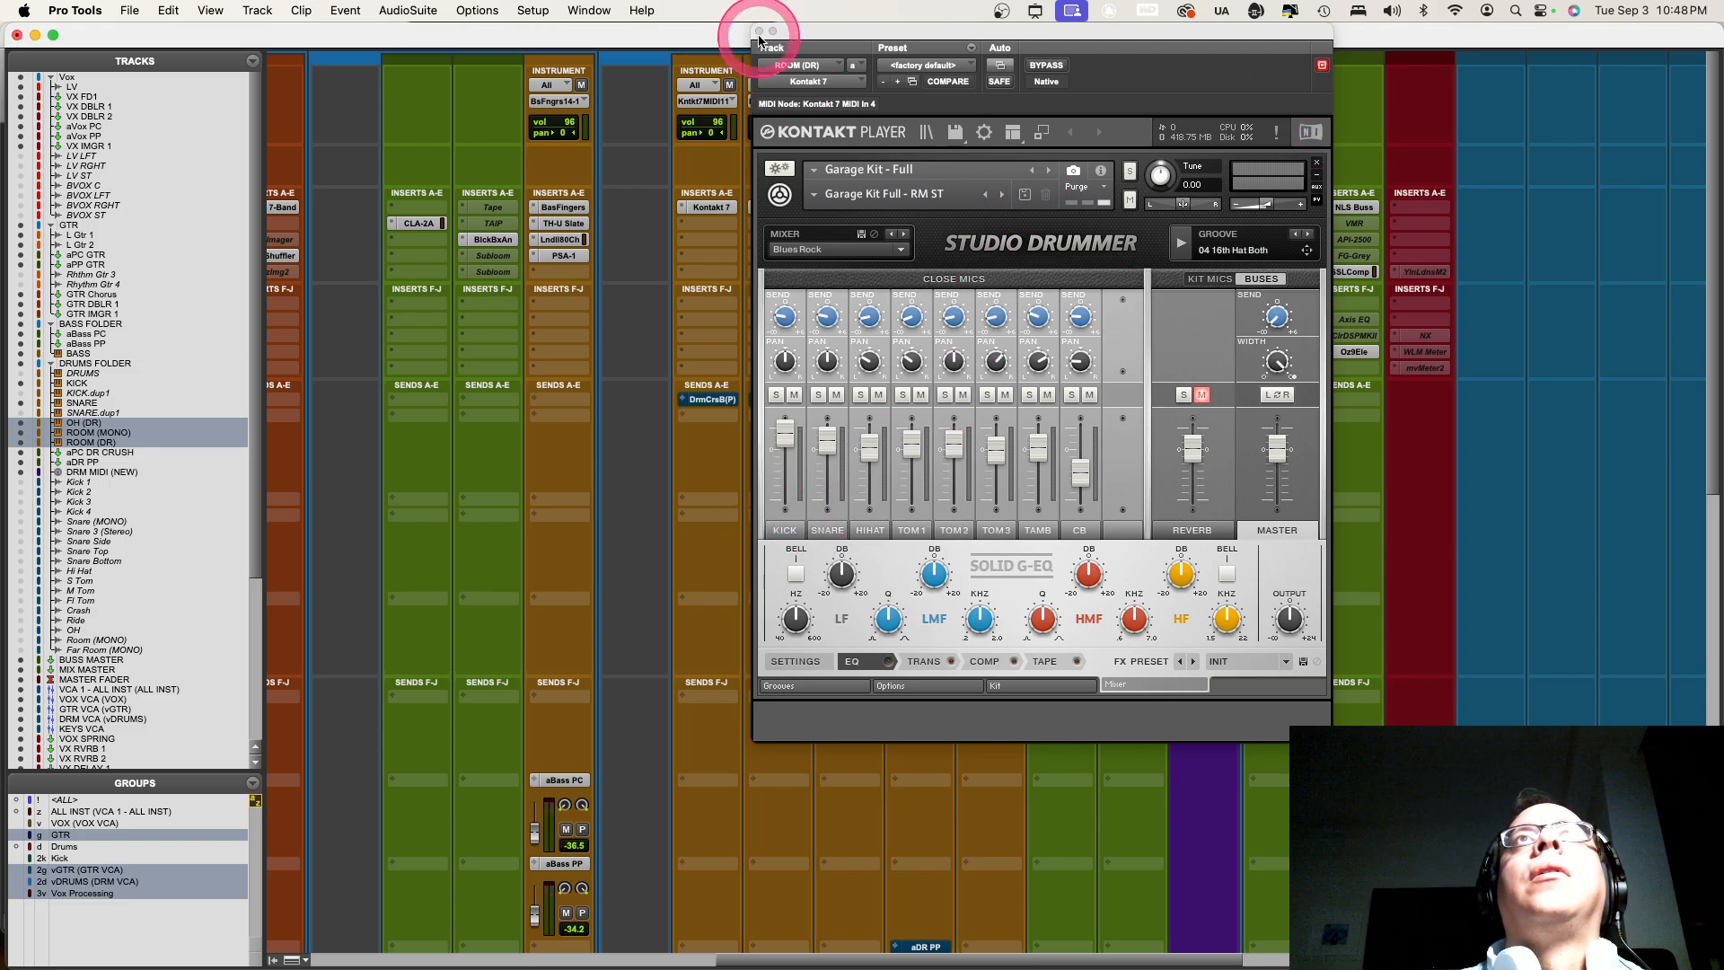
left_click(759, 34)
left_click(759, 33)
Save the ROOM (MONO) track's Kontakt 7 settings over the existing snapshot "Garage Kit Full - RM MONO" and close the plug-in
left_click(943, 209)
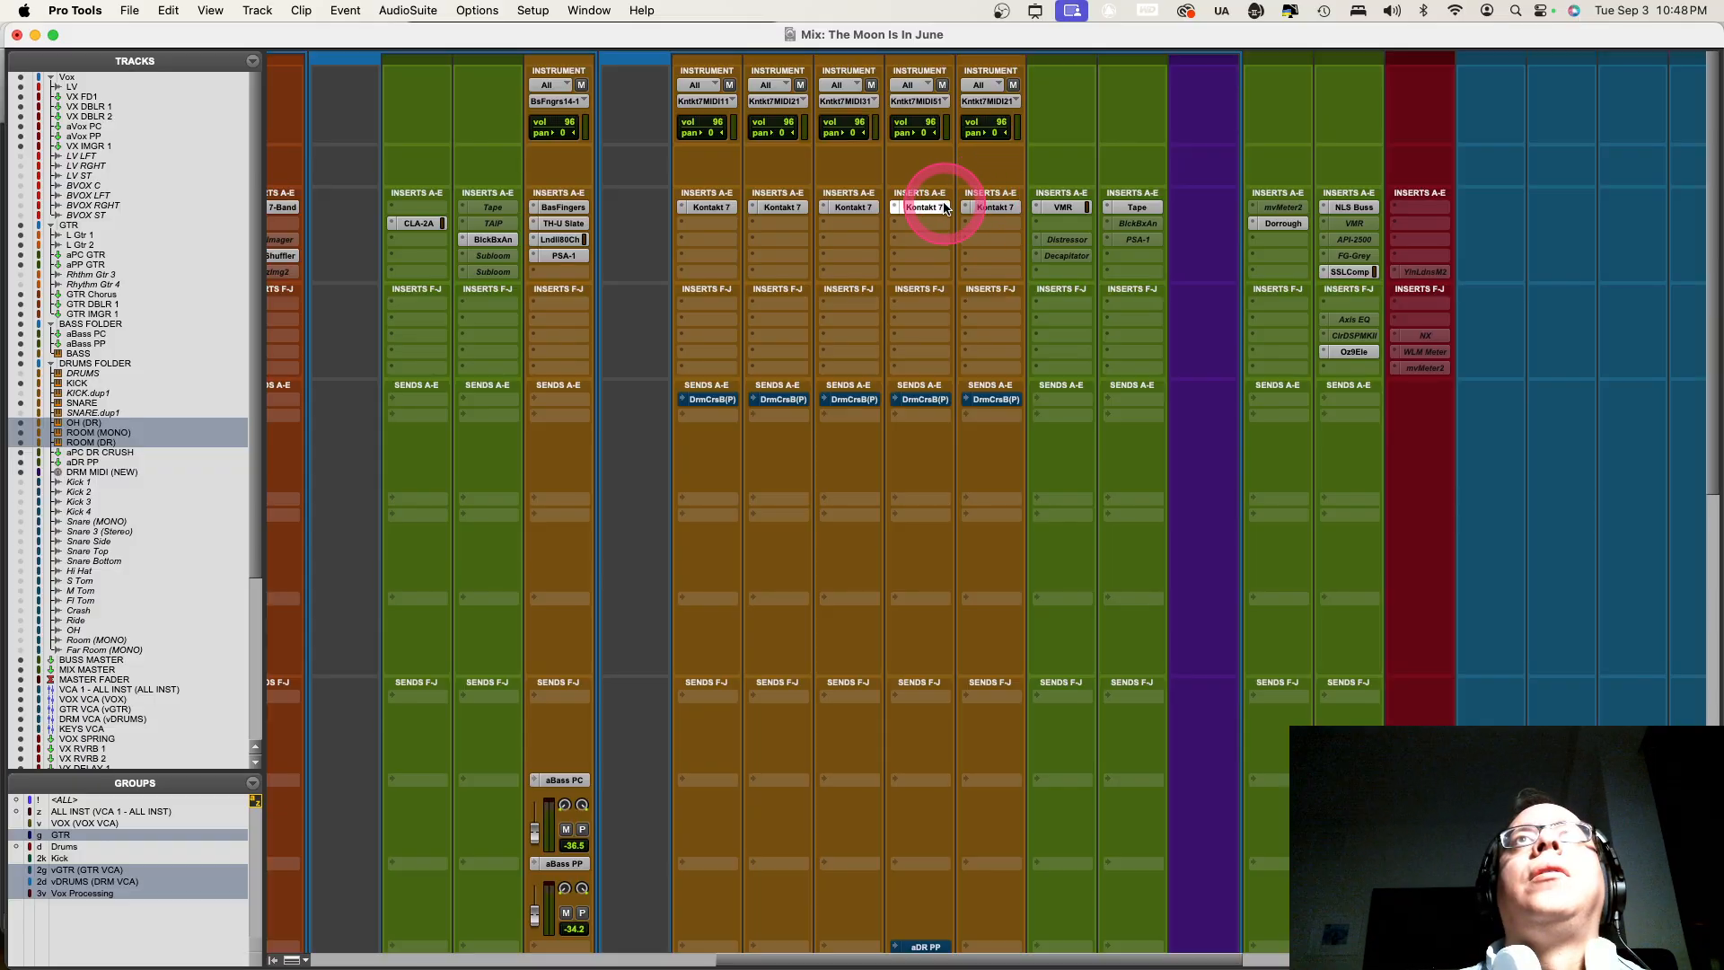
left_click(1023, 193)
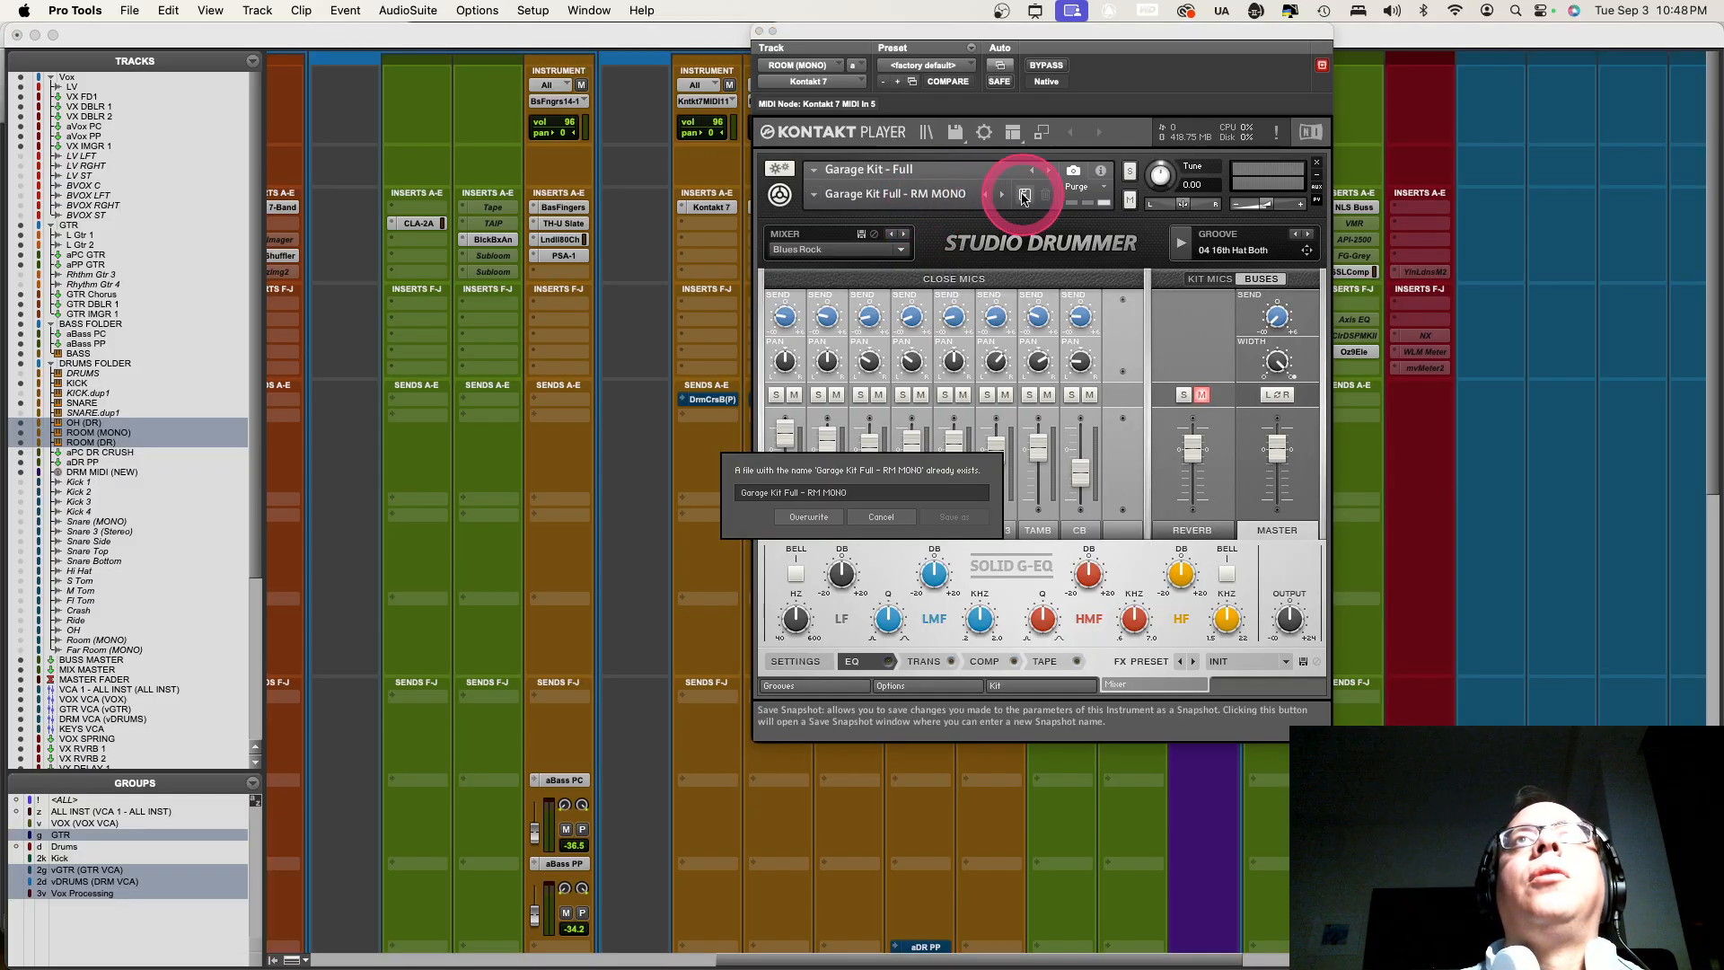
left_click(808, 517)
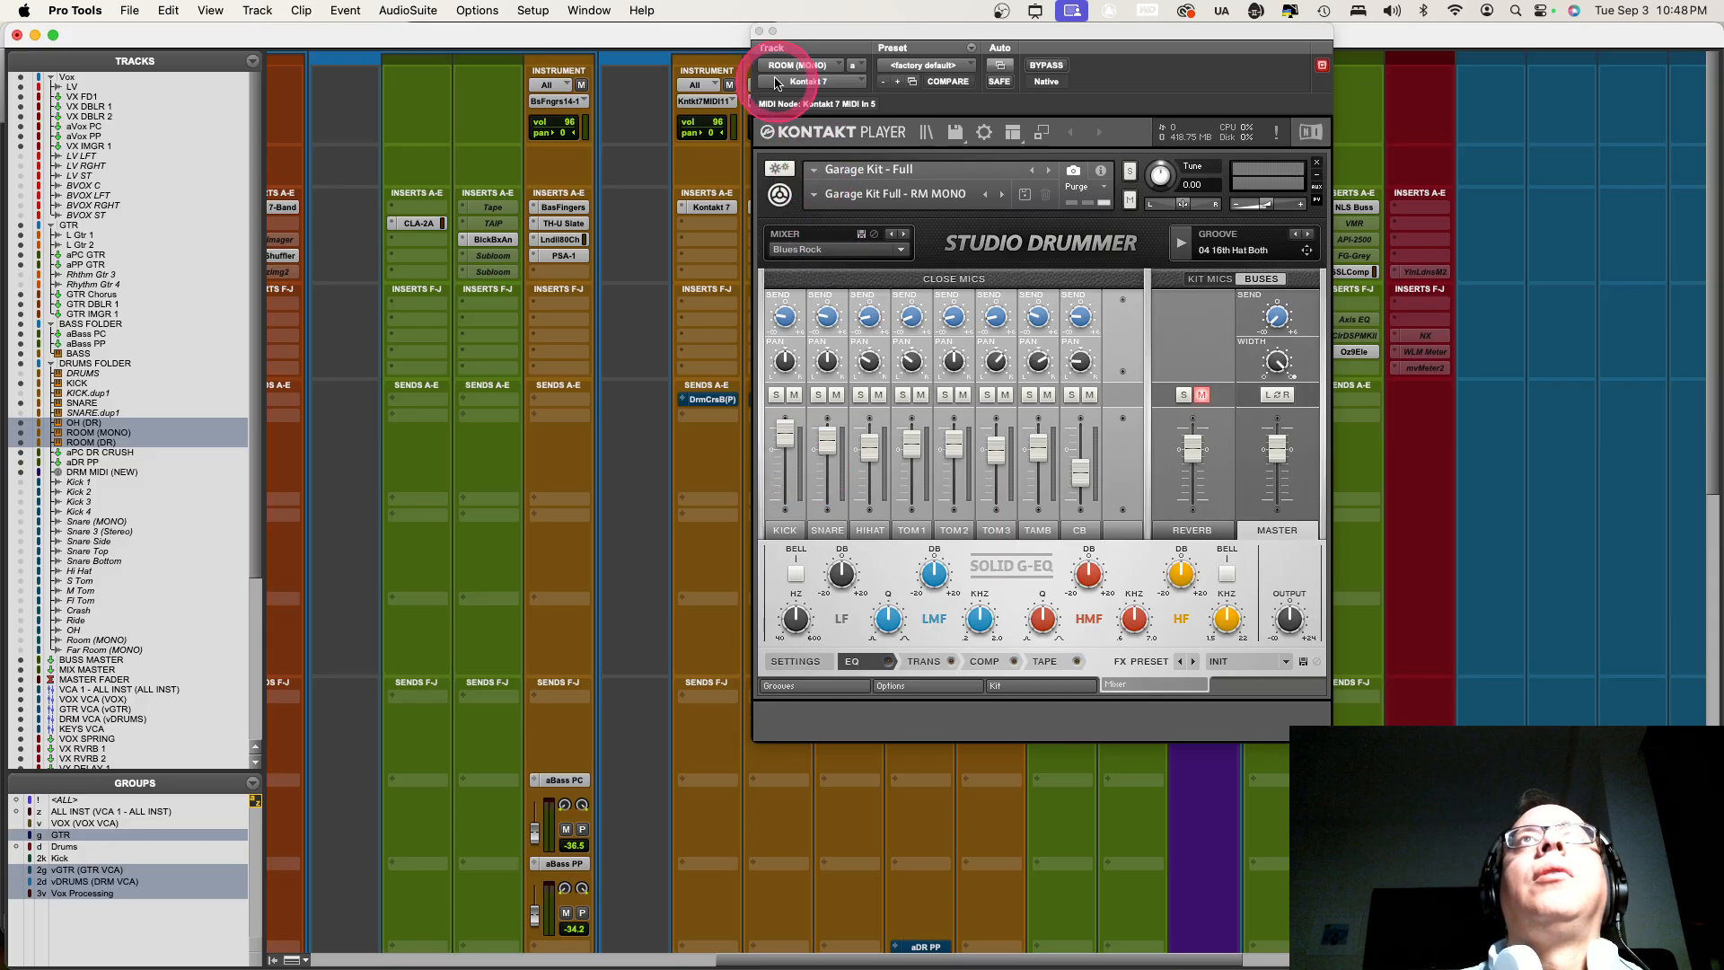
left_click(758, 32)
Commit the KICK track up to its Kontakt 7 insert with volume and mute rendered, sends and groups copied, and the source hidden and made inactive
right_click(714, 208)
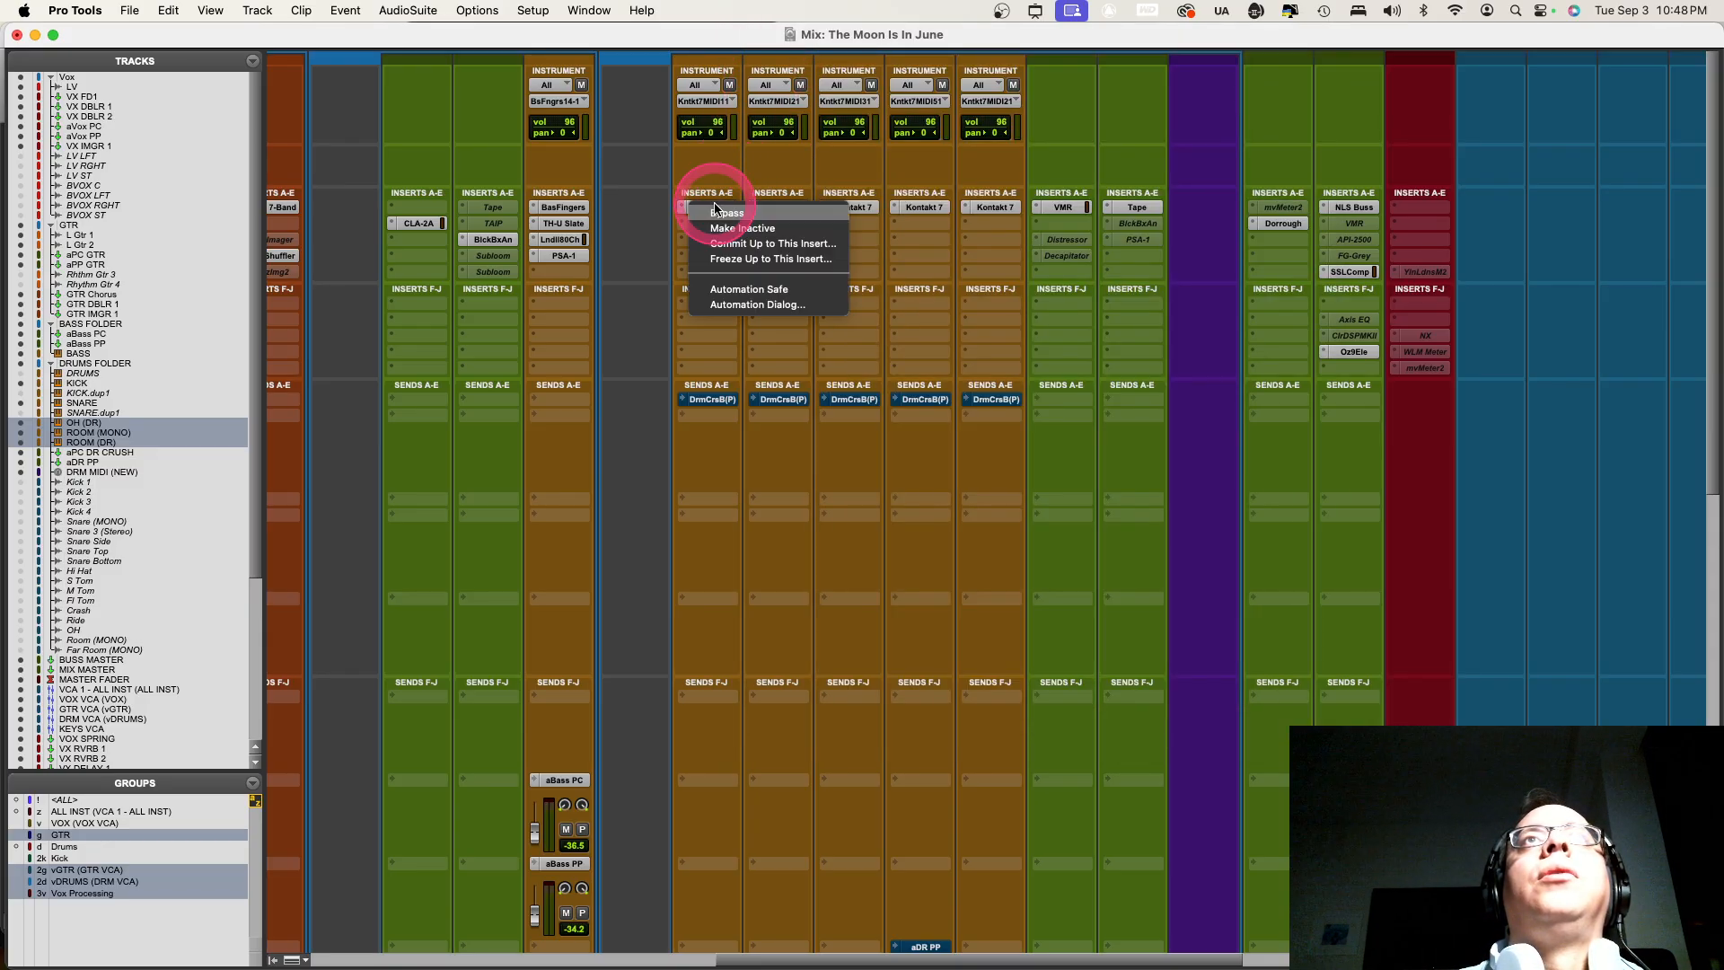
left_click(825, 244)
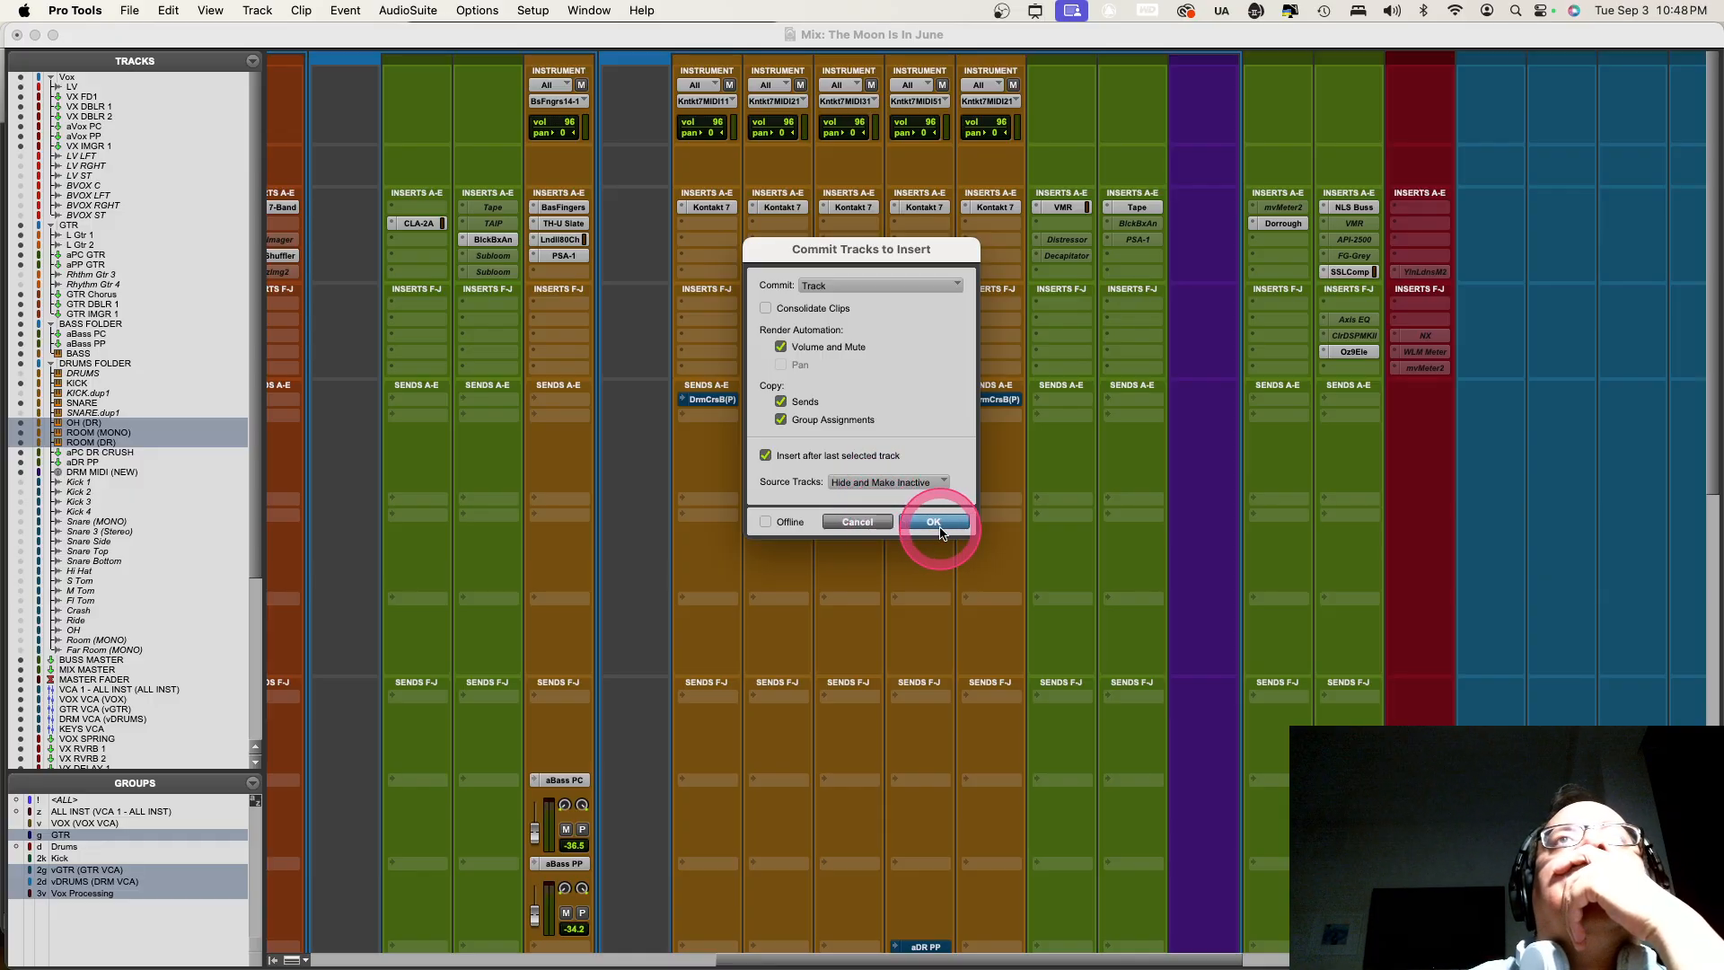
left_click(843, 326)
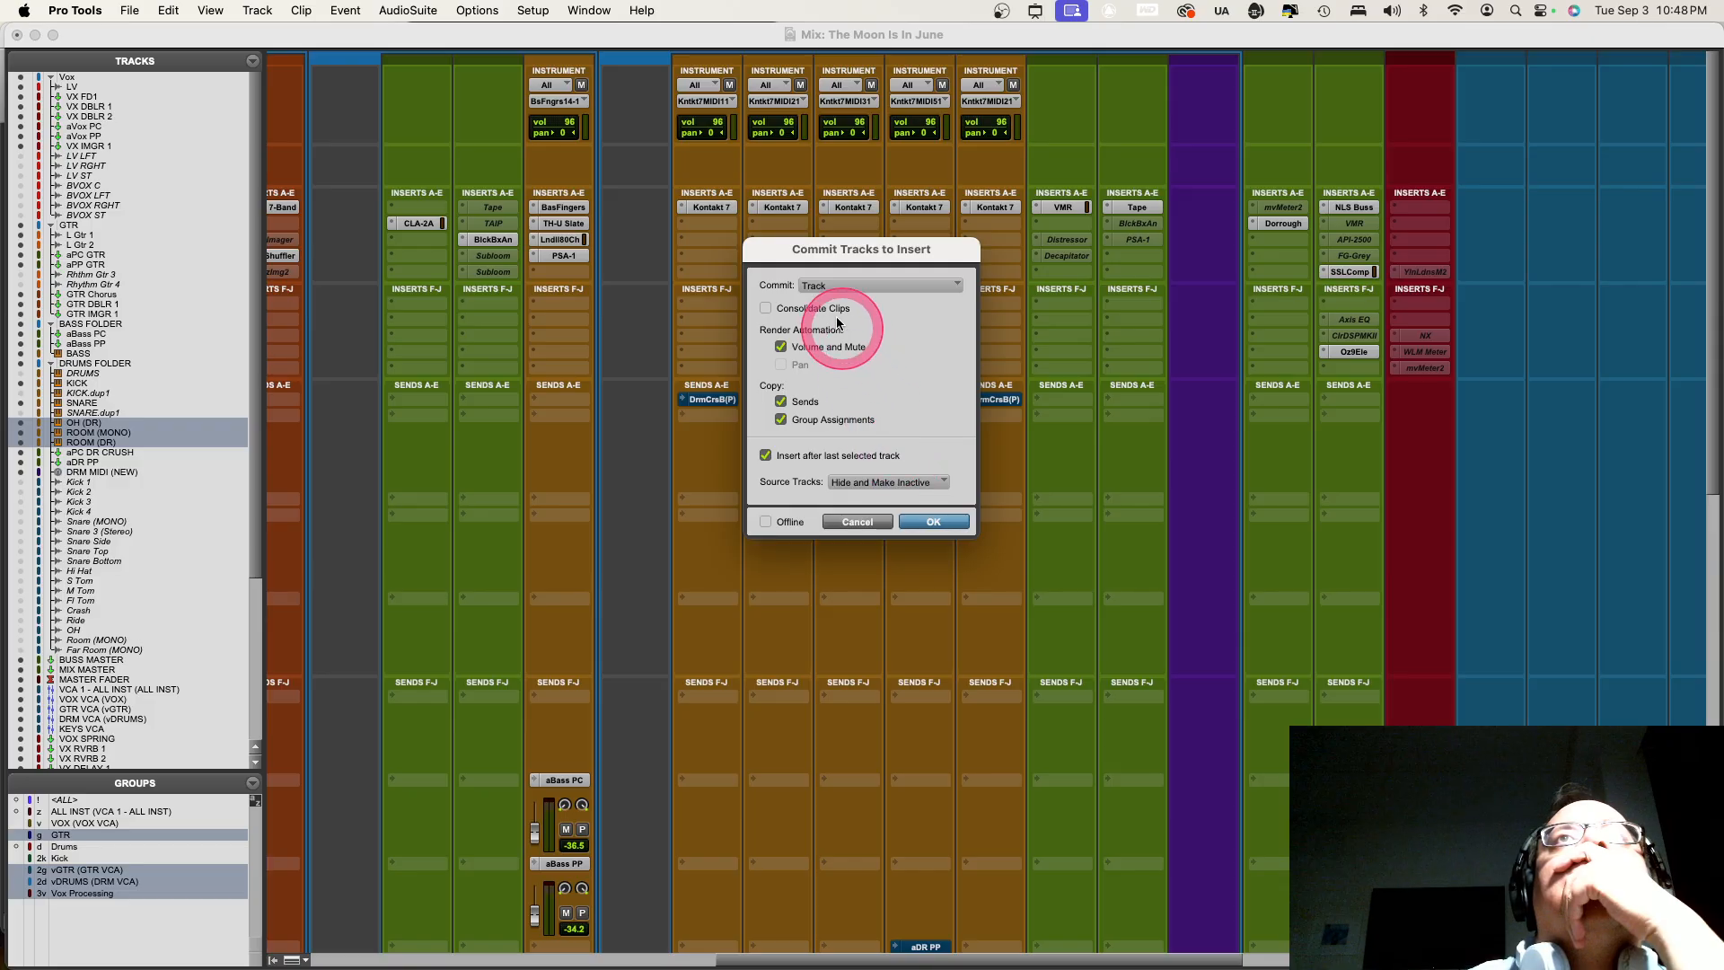
left_click(946, 524)
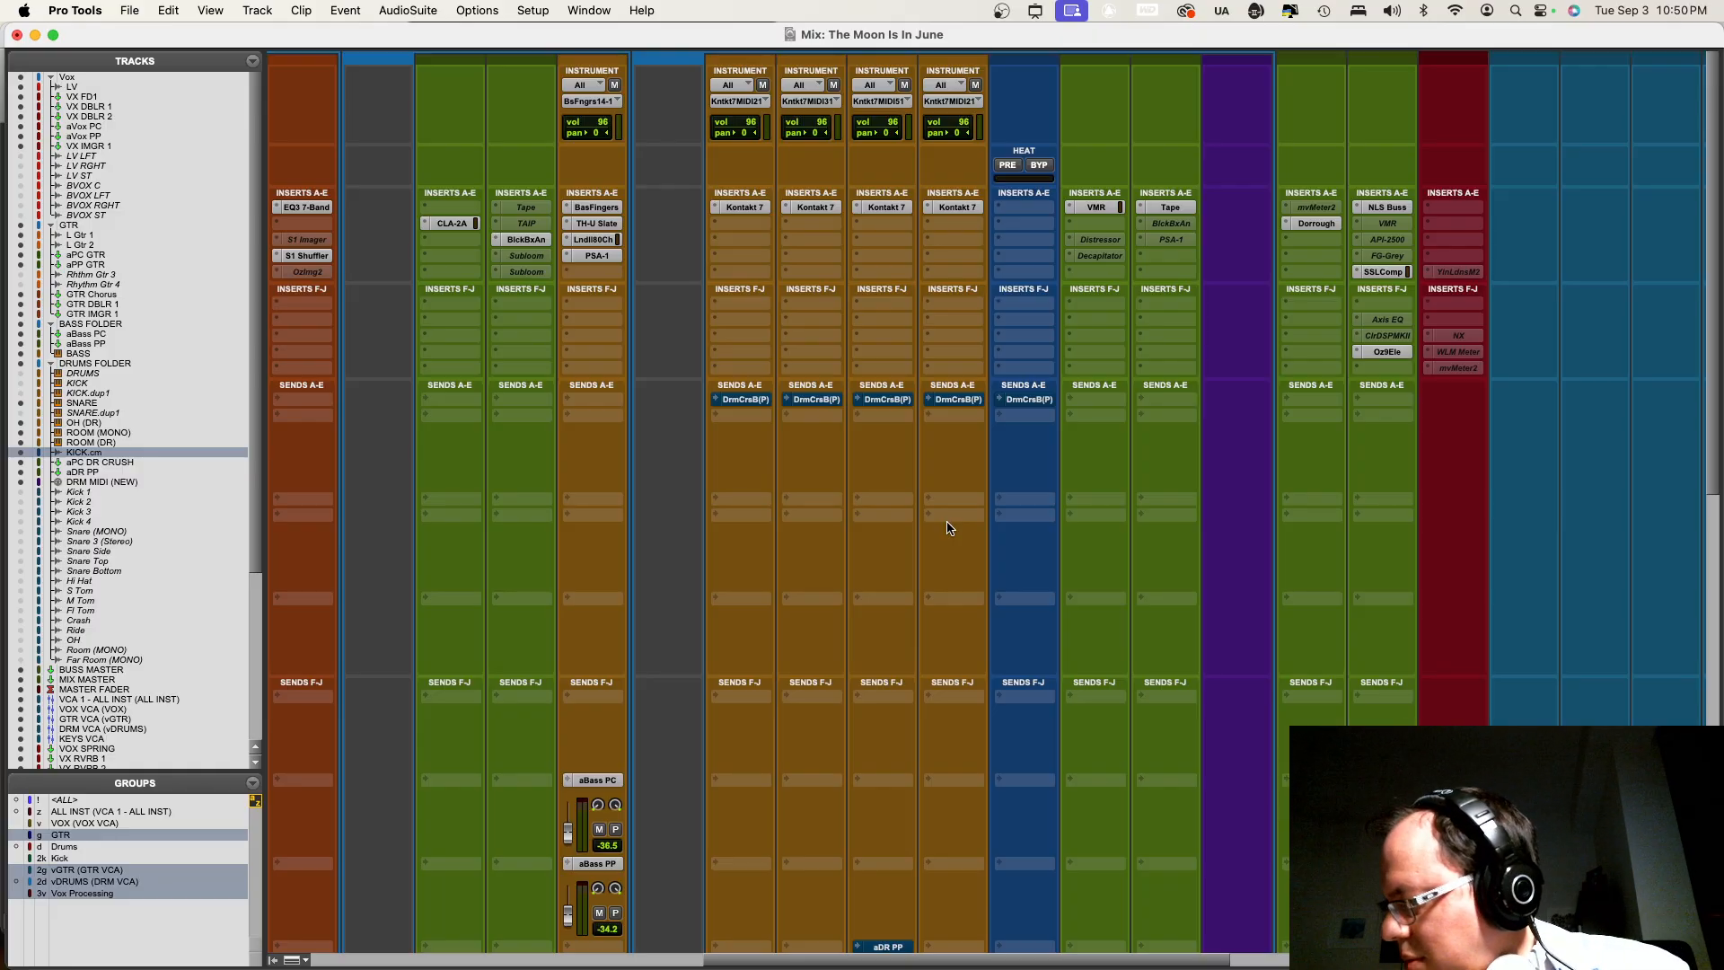
Move the committed KICK.cm track directly before the SNARE track and reset its volume fader to 0.0 dB
scroll(854, 512, "down", 15)
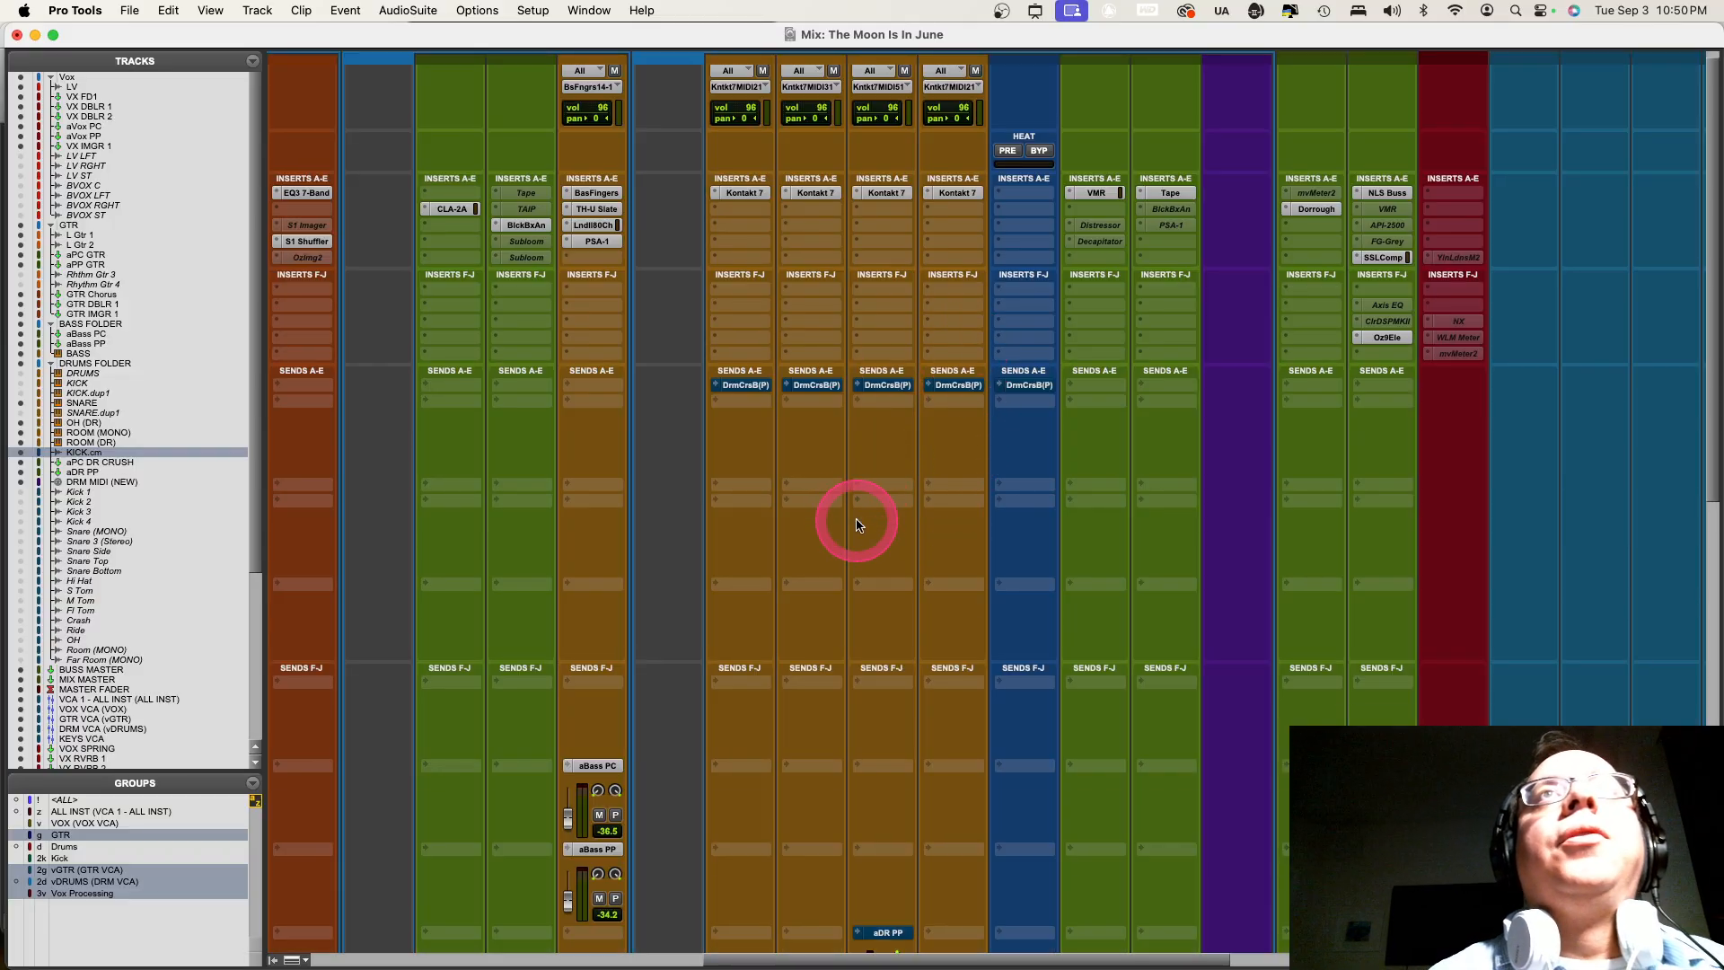
scroll(731, 511, "down", 2)
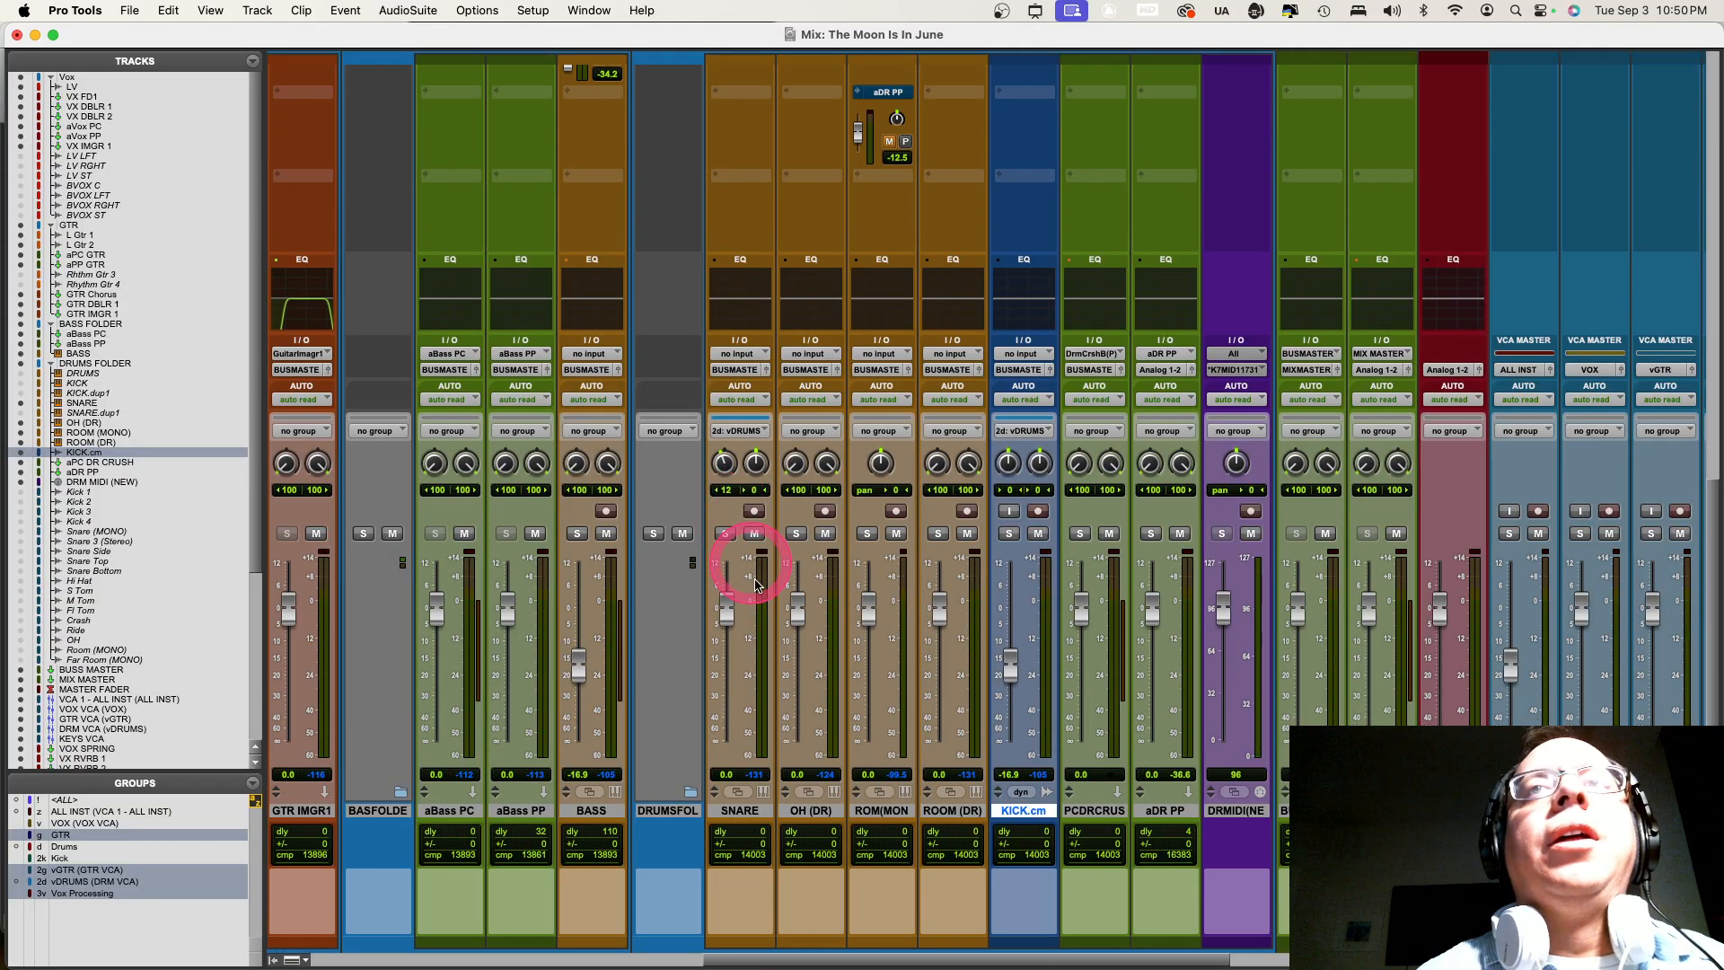
left_click_drag(1030, 813, 898, 713)
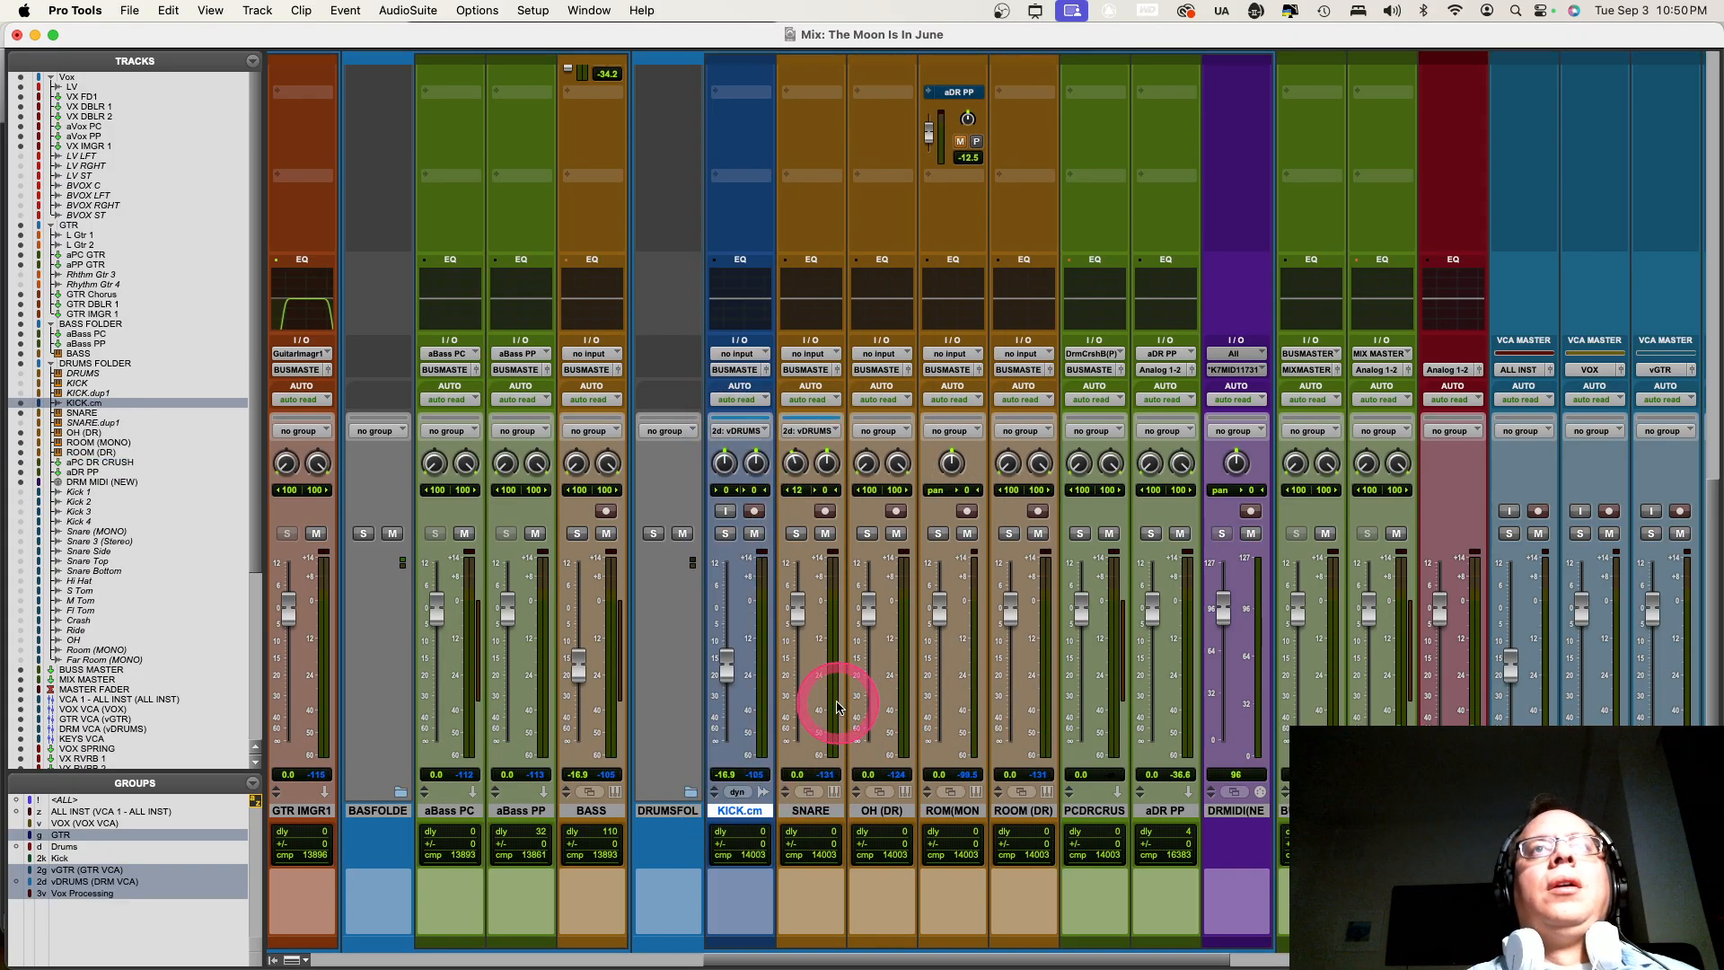
left_click(729, 671, "alt")
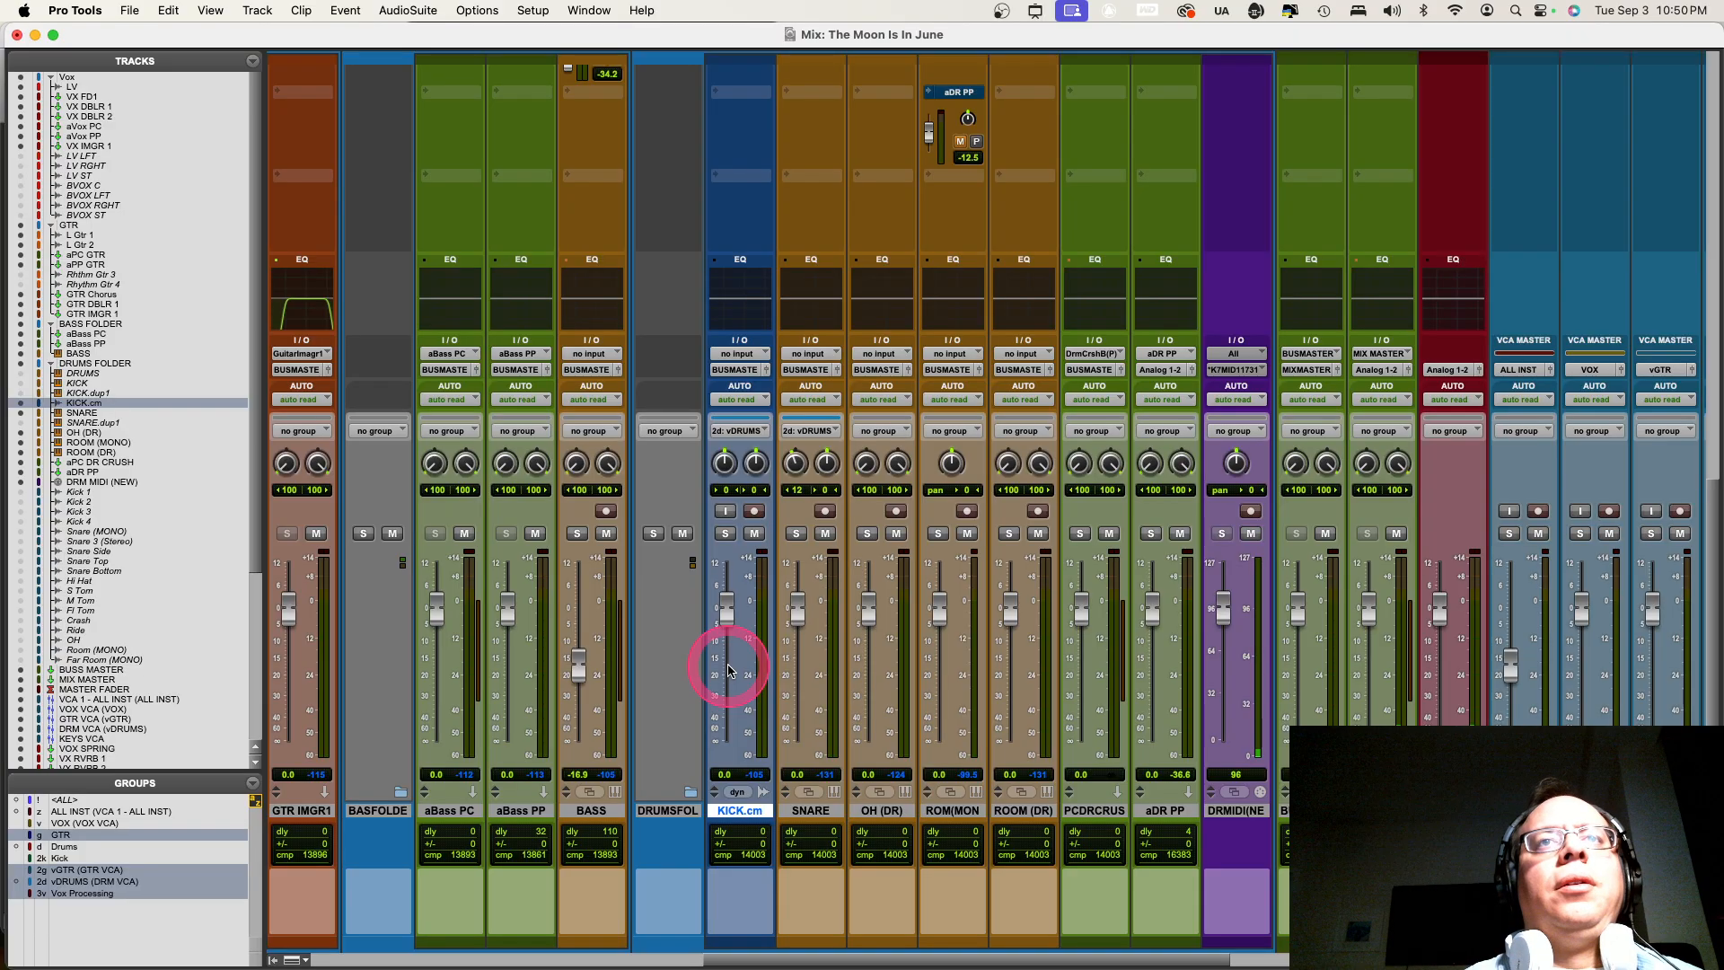
Play back the session to check the committed KICK.cm track in the Mix and Edit windows and the recording levels in OBS
key("space")
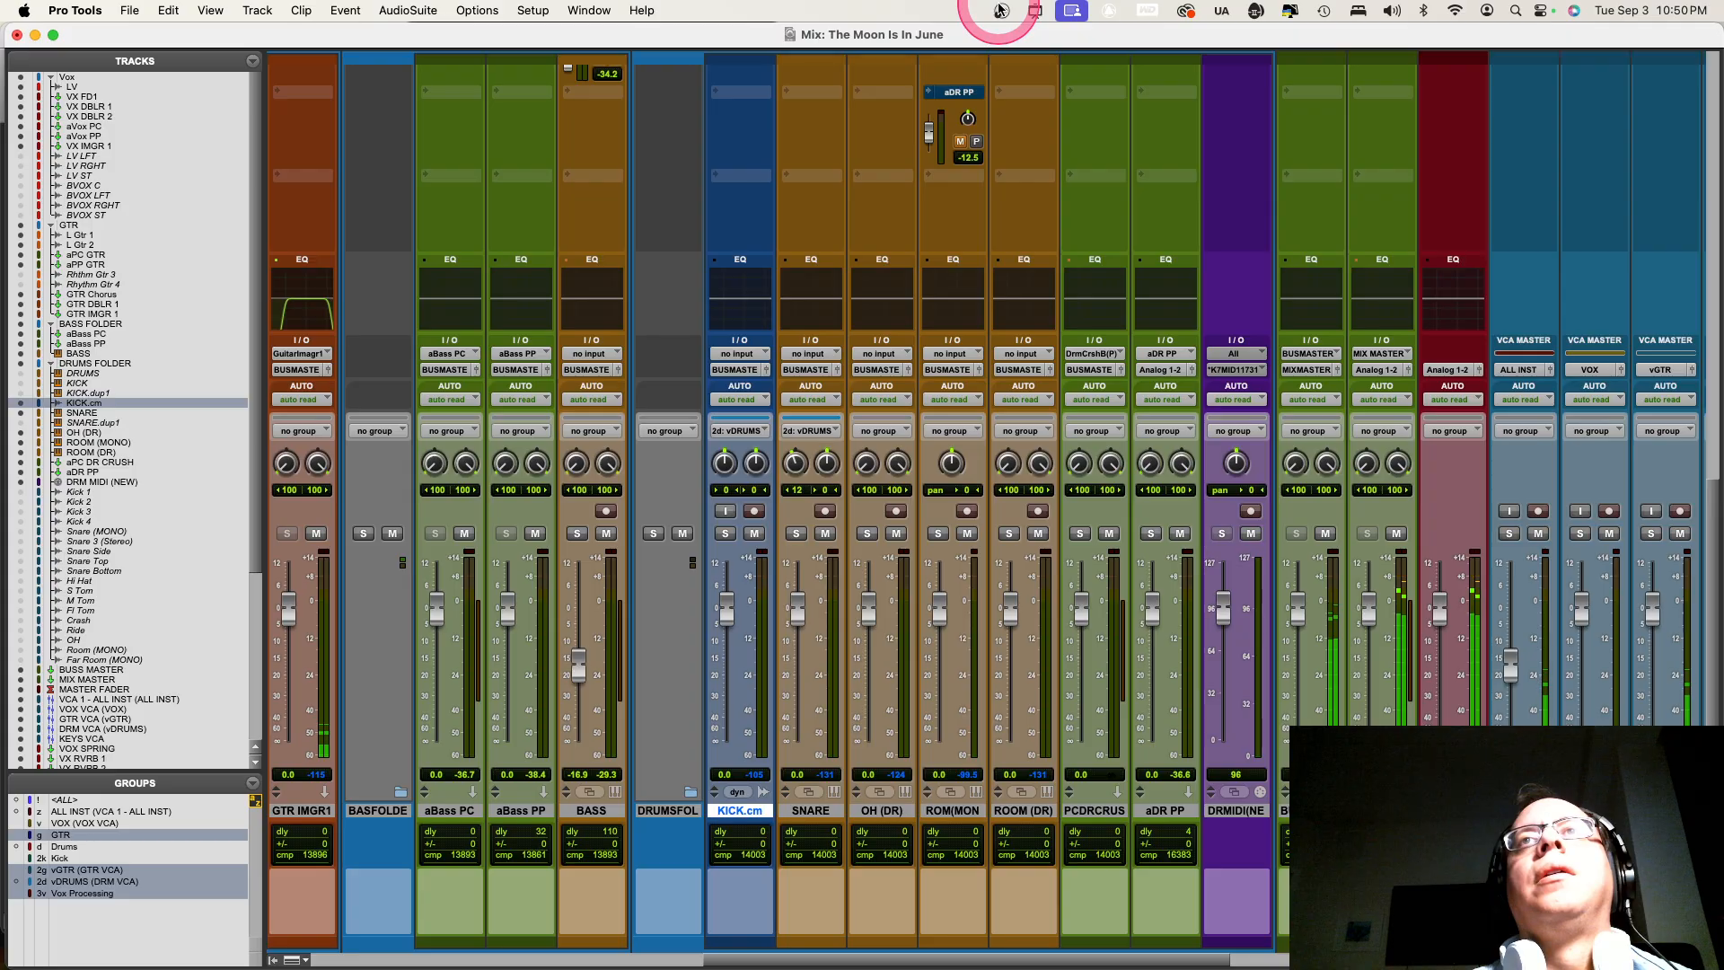
left_click_drag(999, 34, 885, 36)
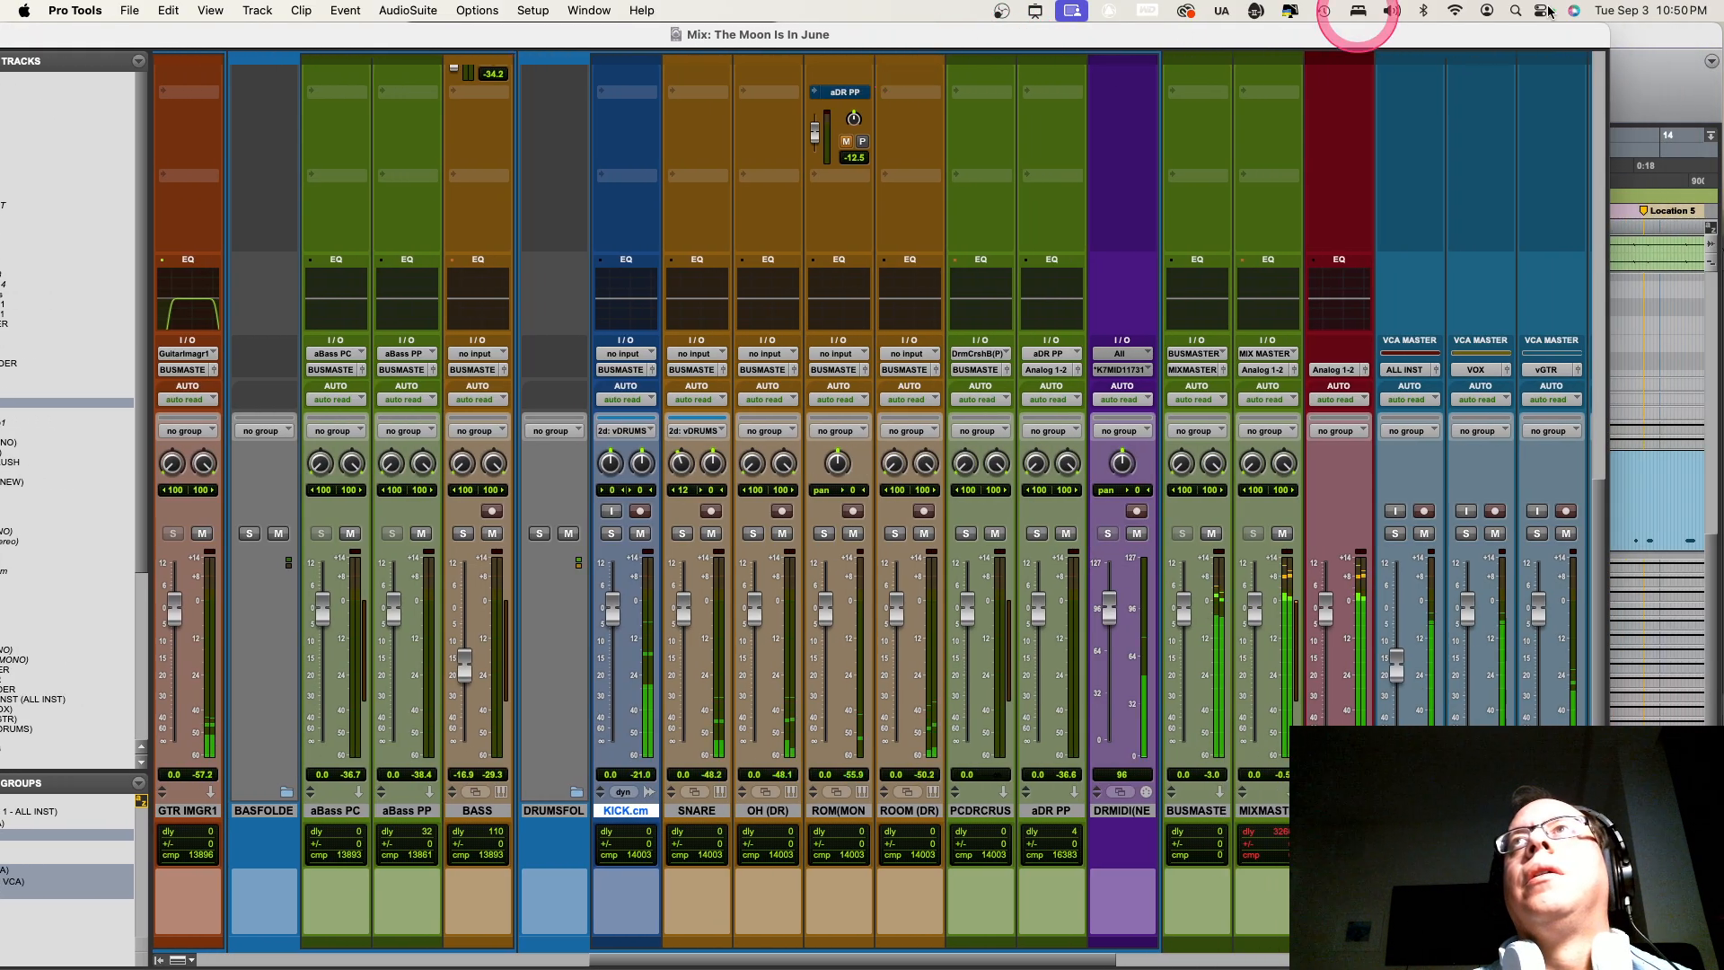
left_click_drag(1662, 32, 1425, 48)
left_click(1667, 265)
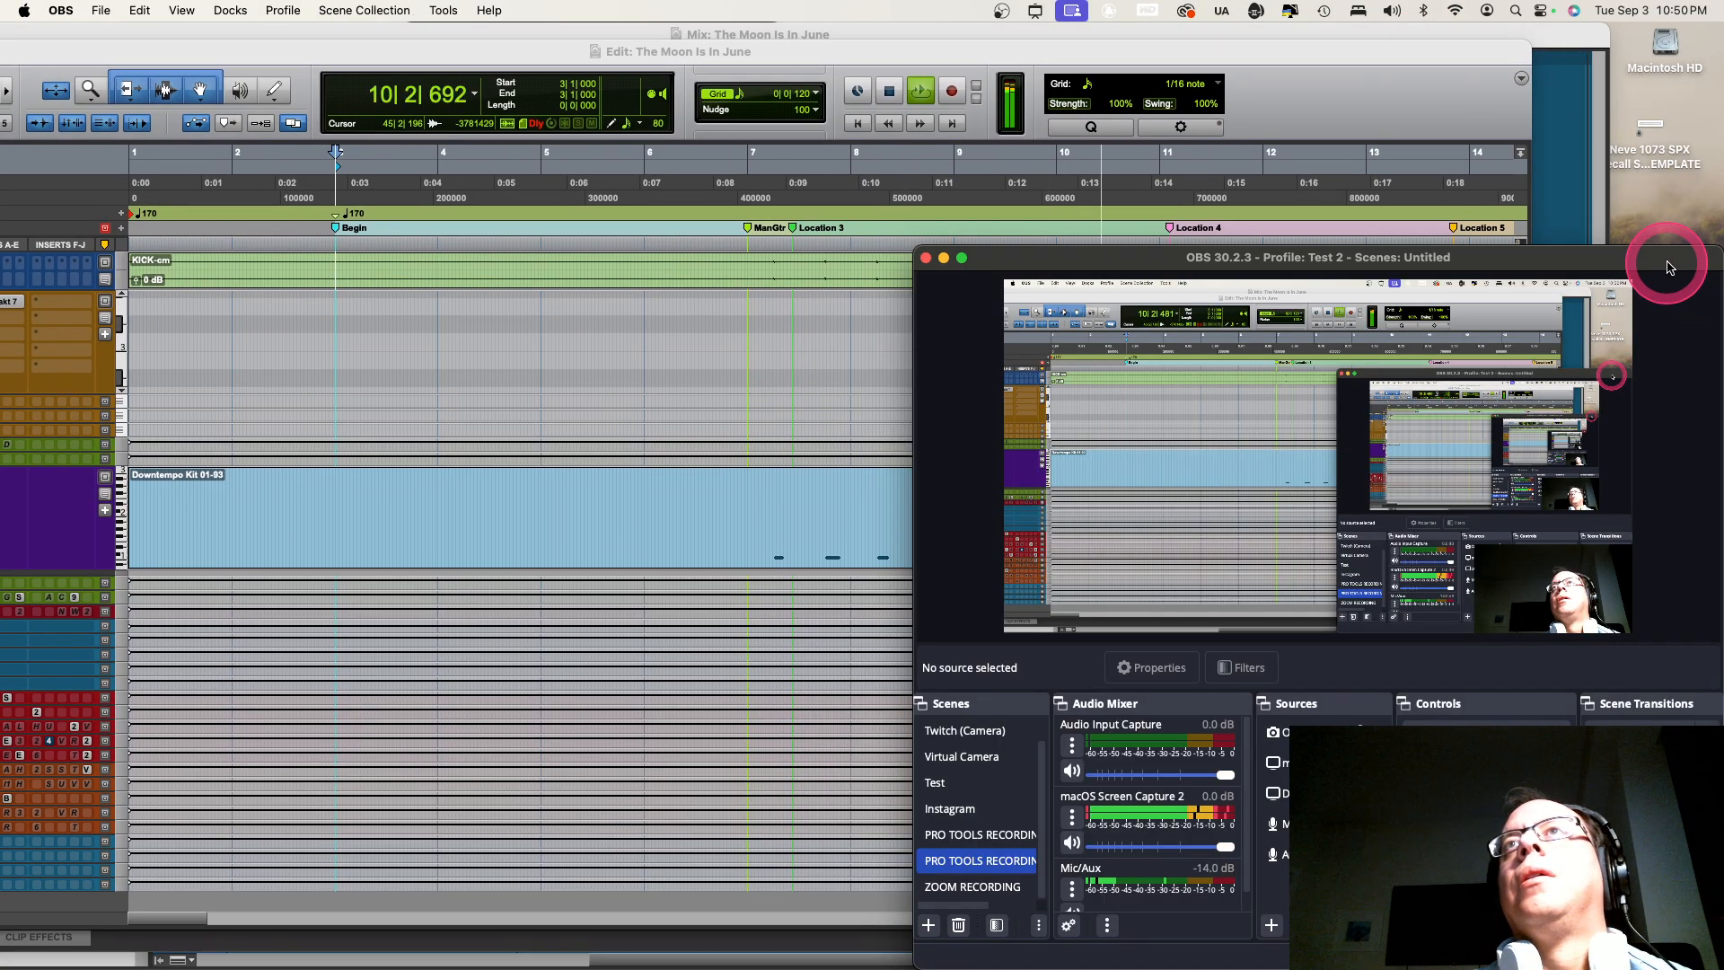
double_click(1111, 51)
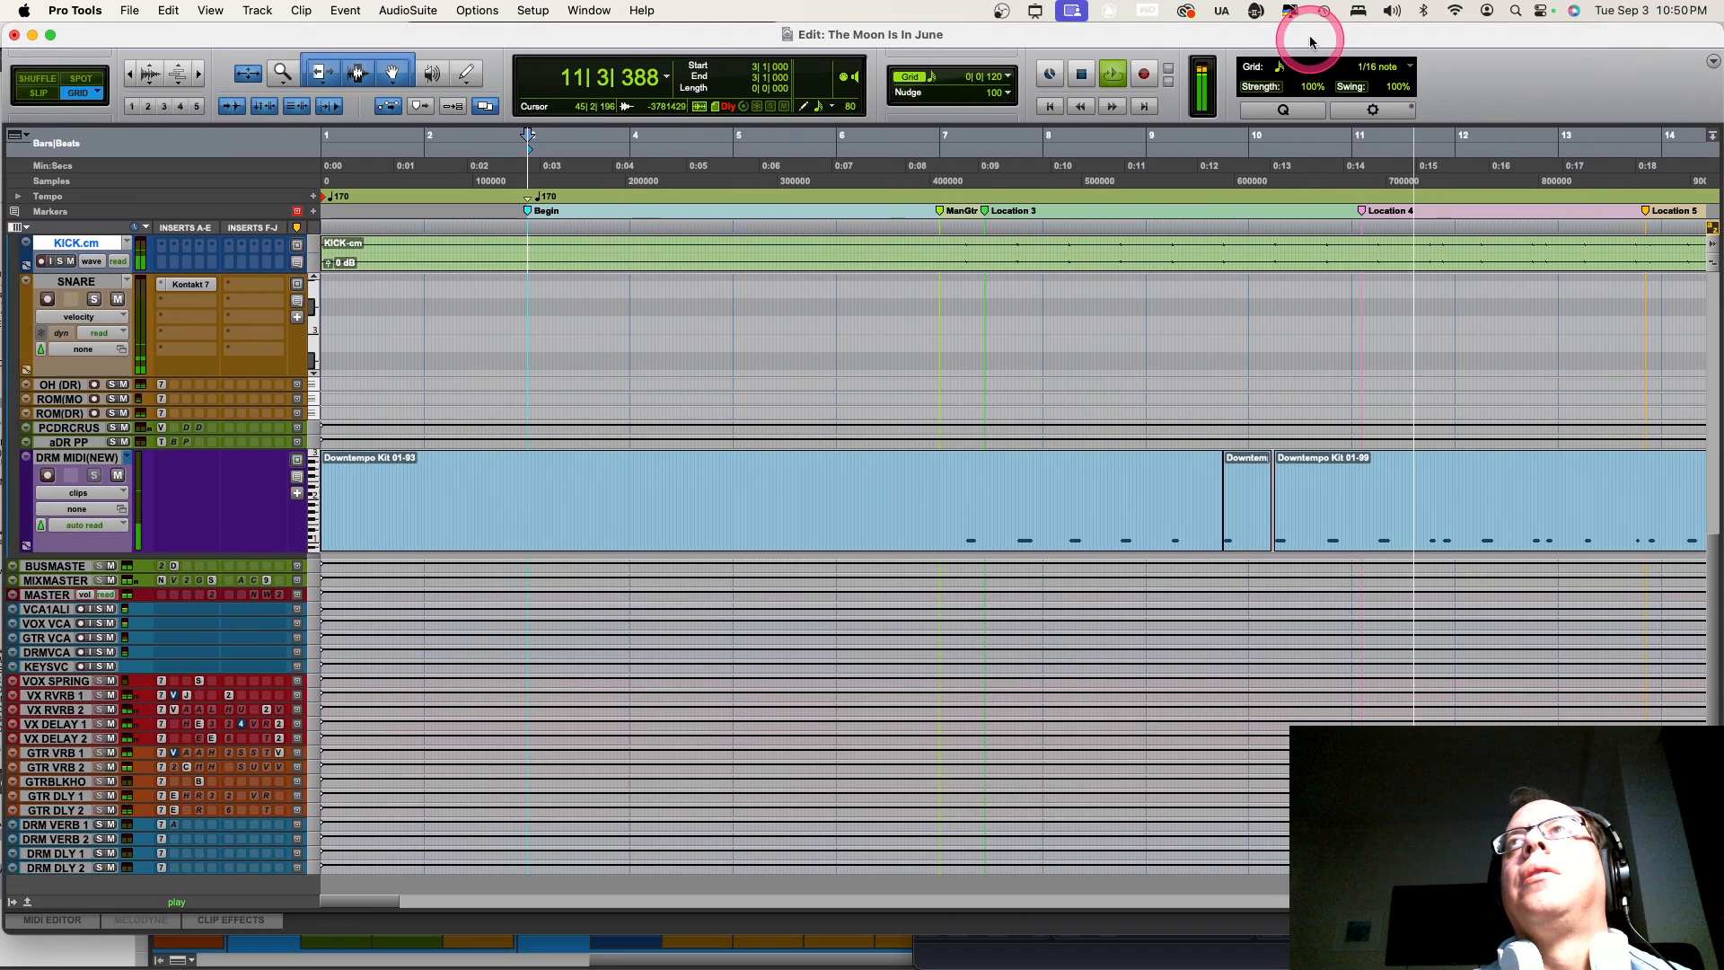
left_click(74, 959)
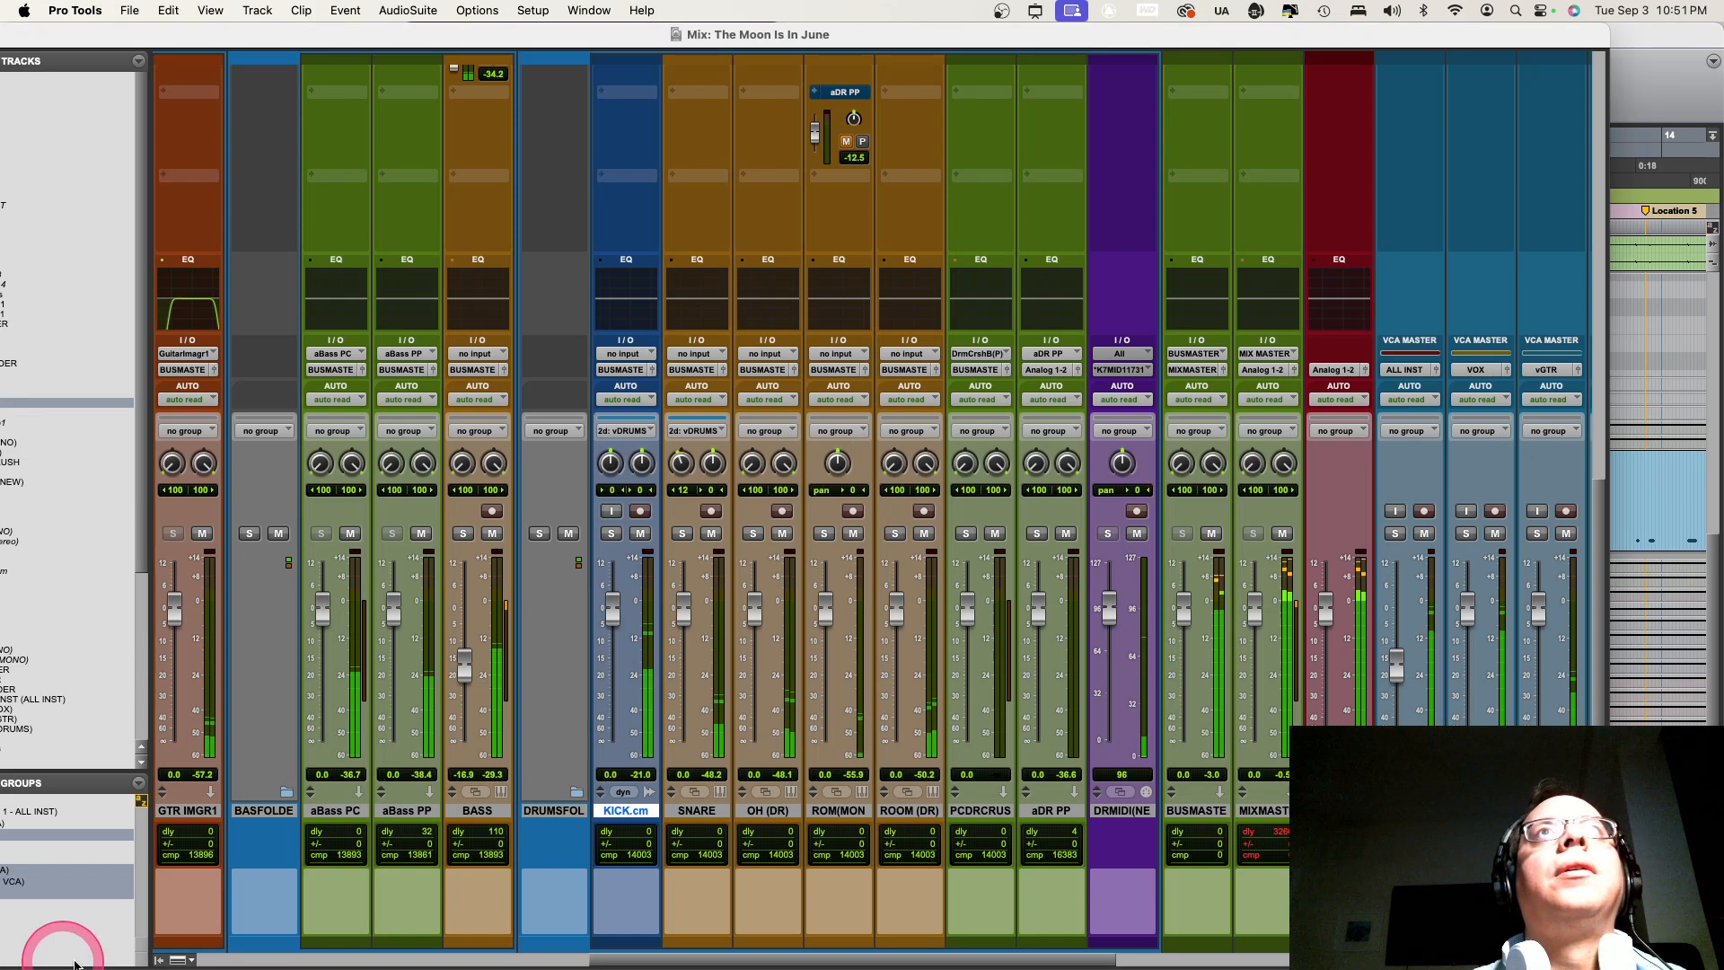
double_click(1424, 31)
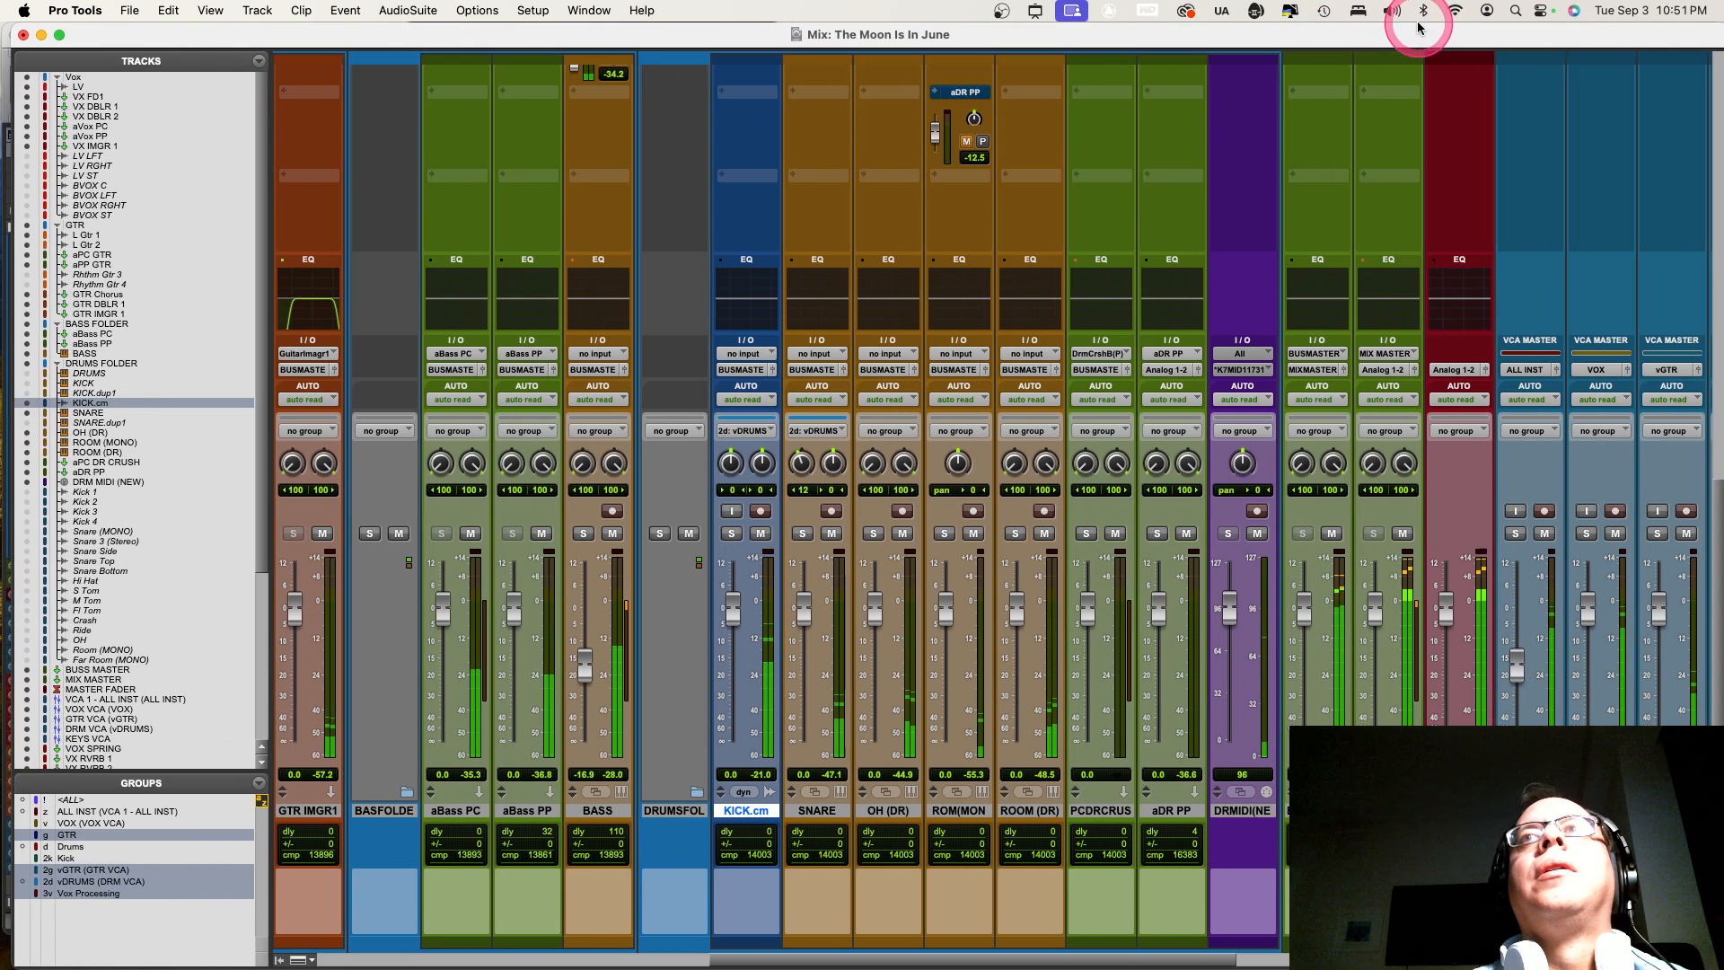
scroll(777, 570, "up", 5)
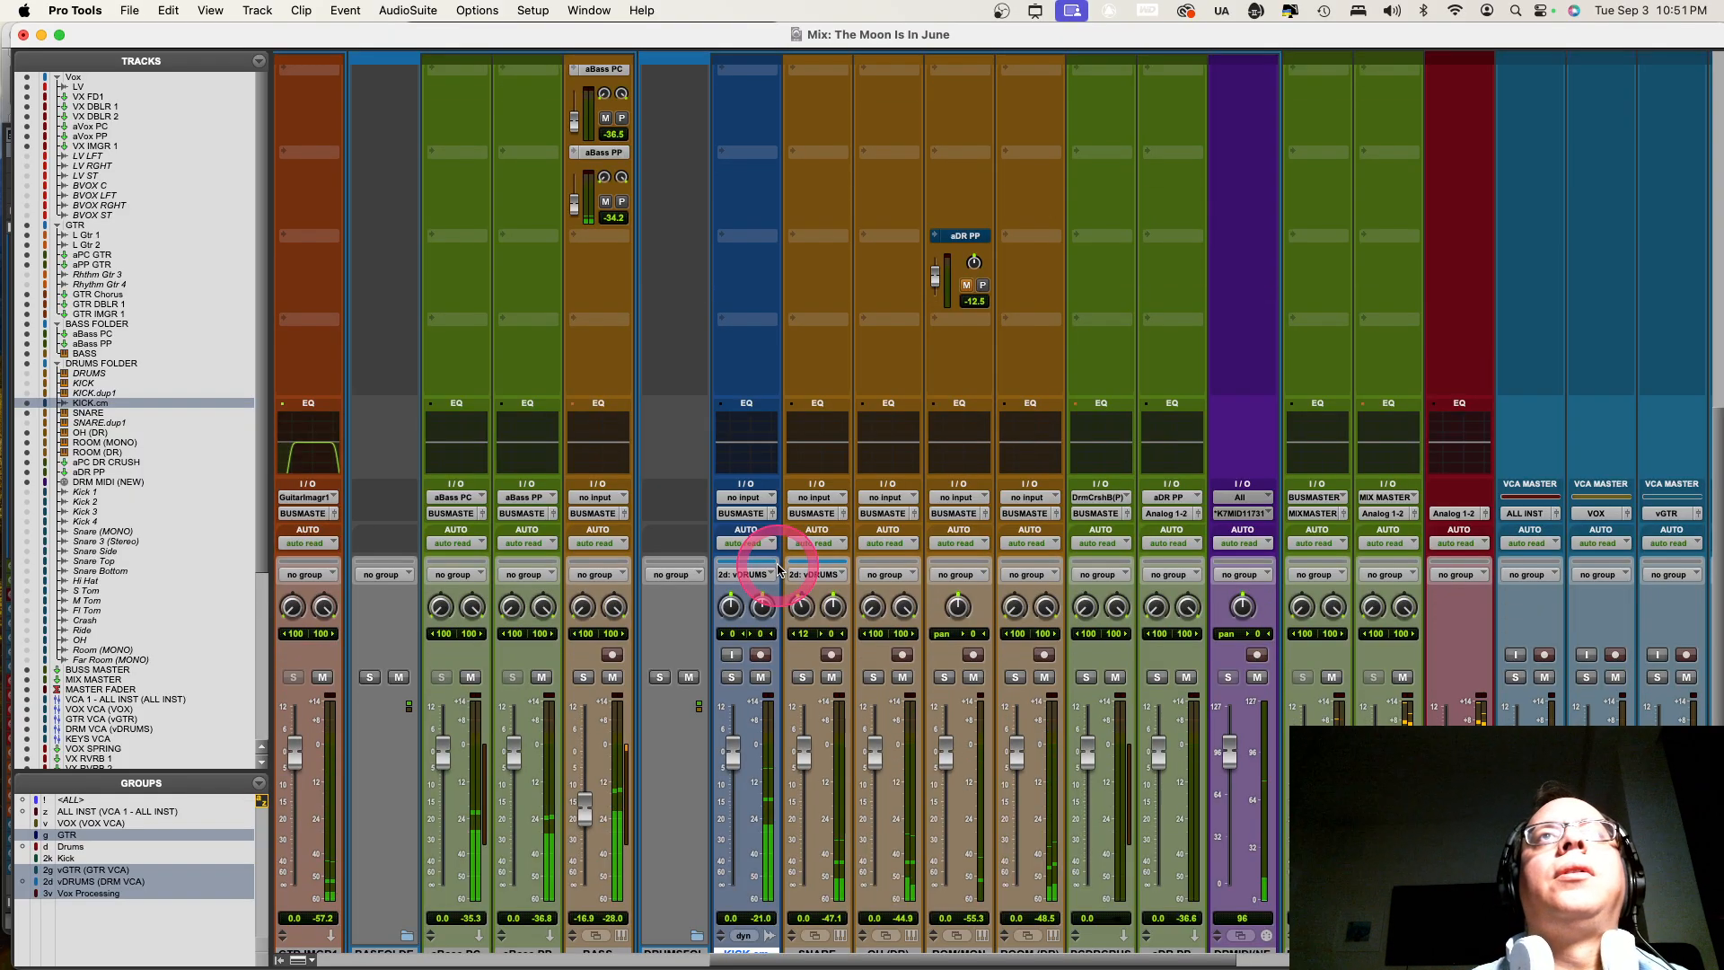
scroll(778, 569, "up", 20)
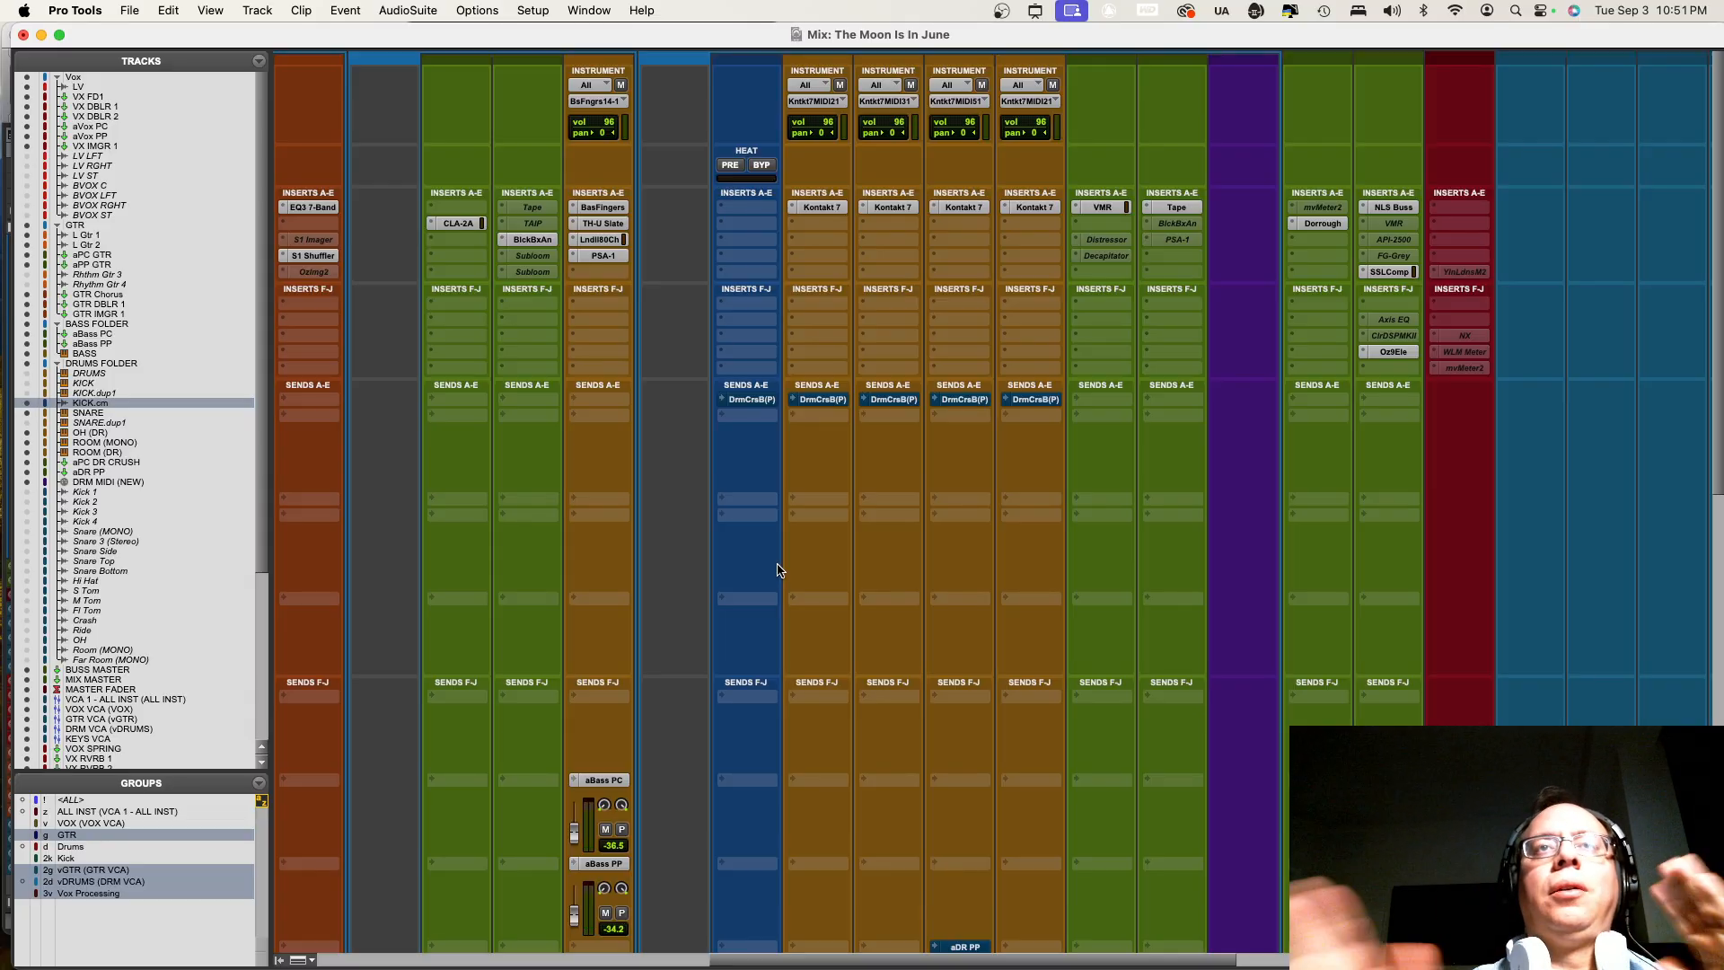
left_click(854, 460)
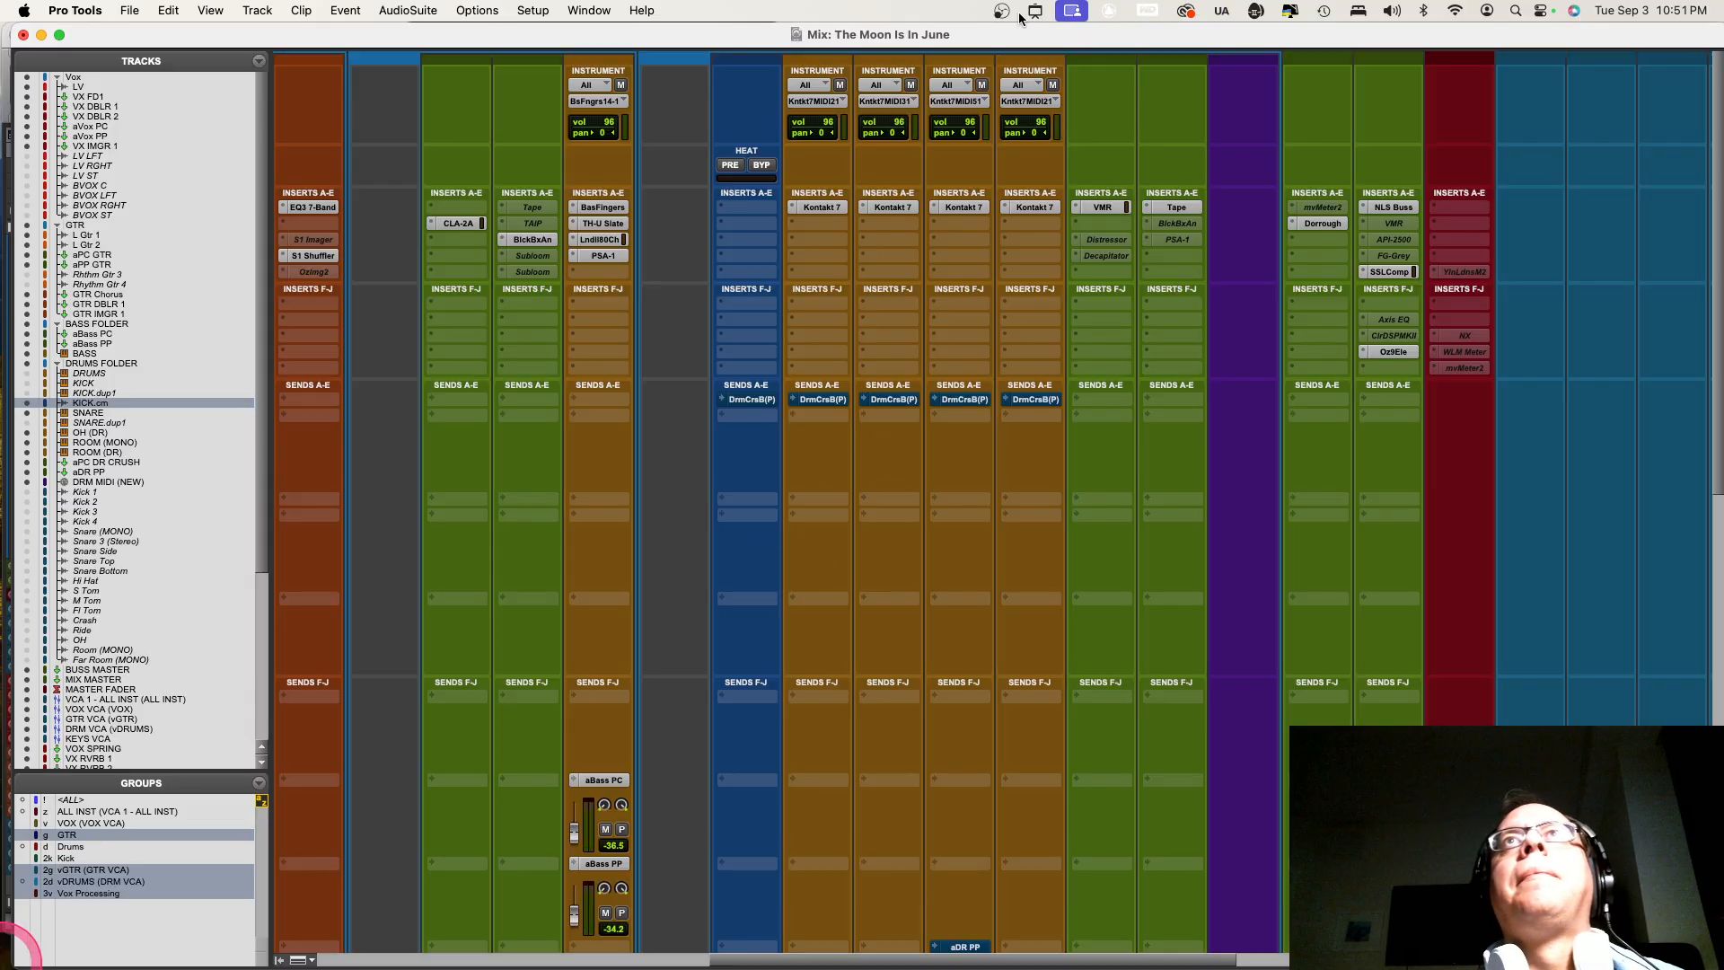